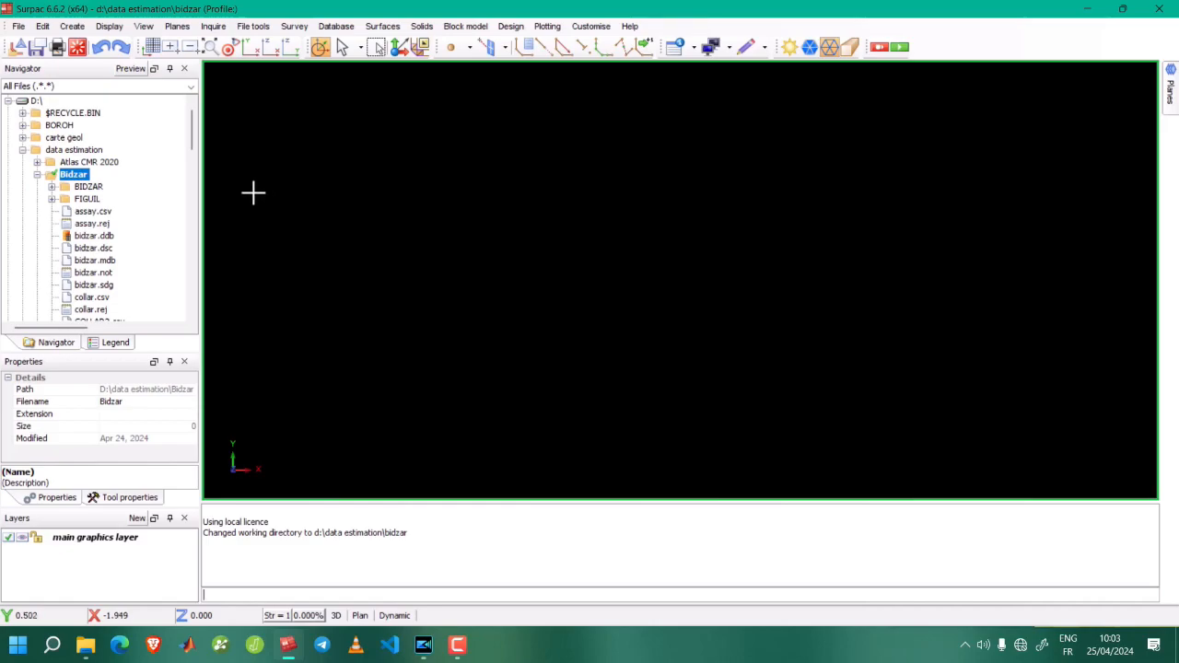
Connect the bidzar.ddb database and switch the interface to the block_model profile.
left_click(97, 236)
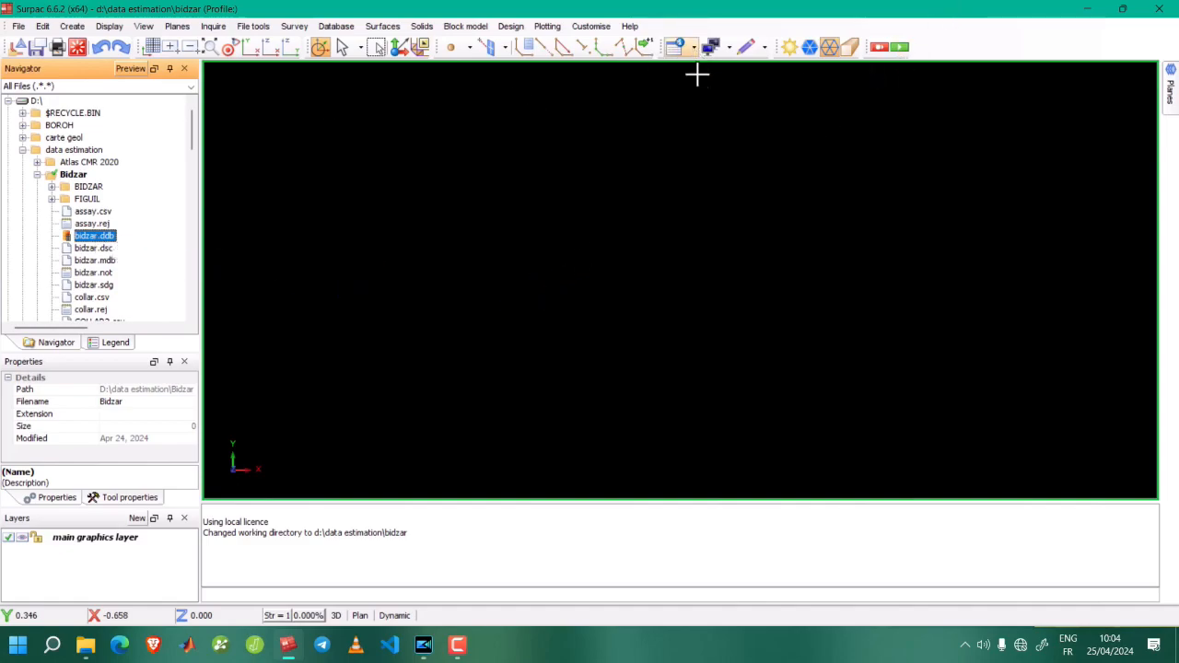
left_click(693, 46)
right_click(1001, 39)
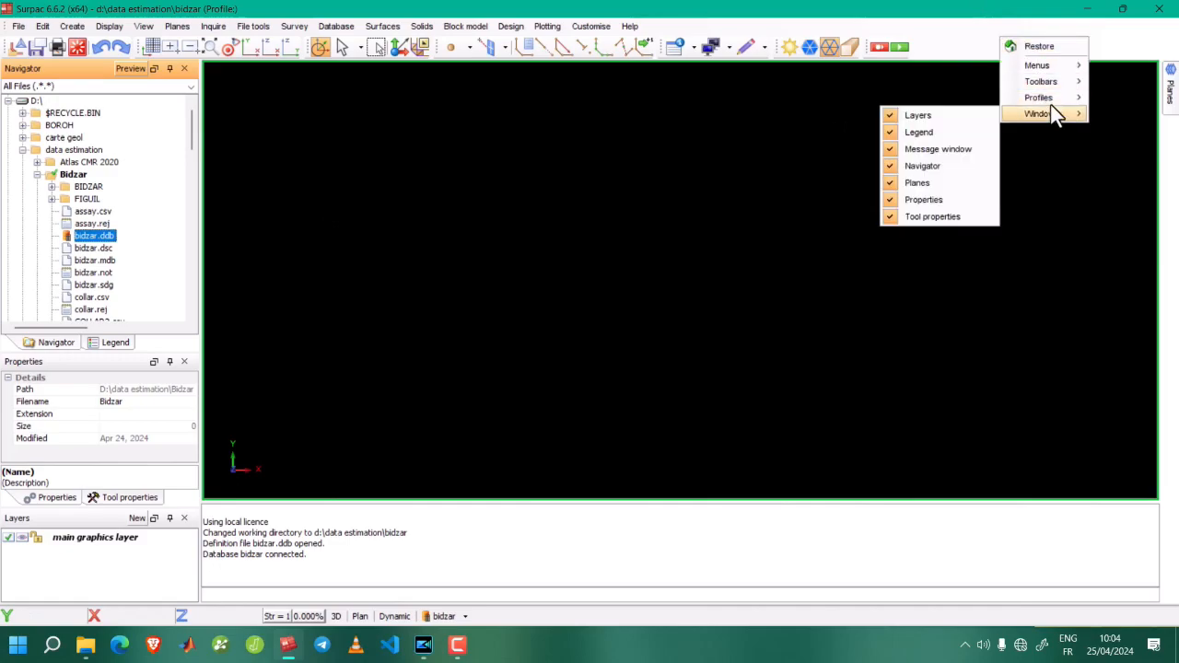
mouse_move(1041, 114)
mouse_move(1014, 98)
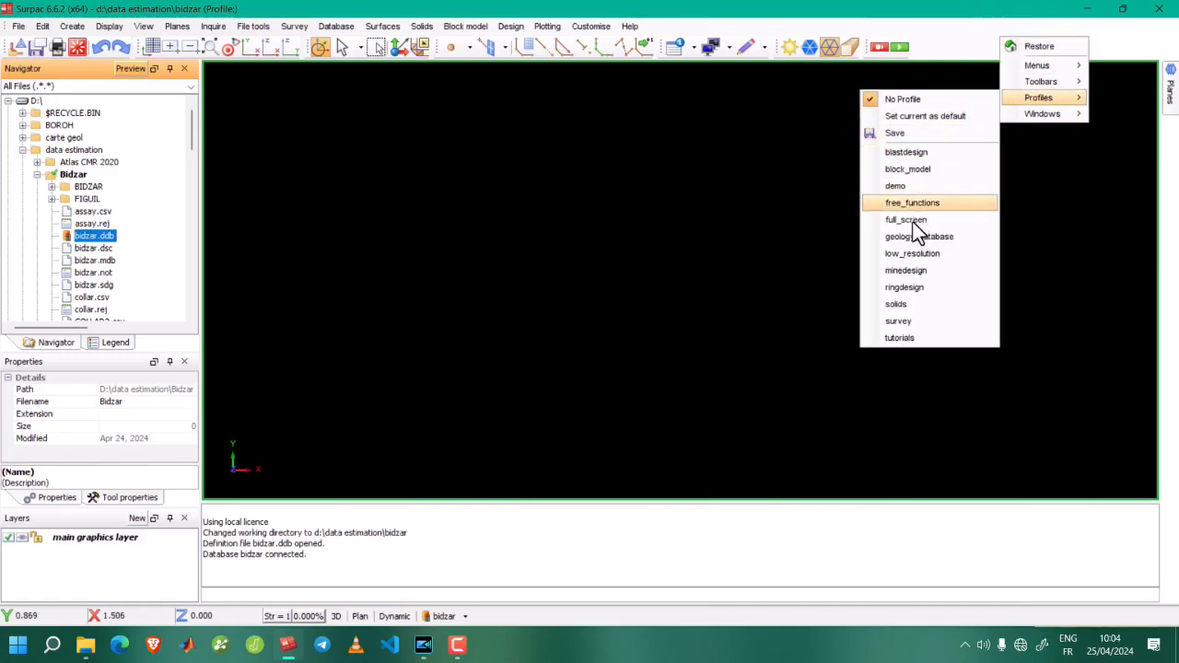
left_click(912, 172)
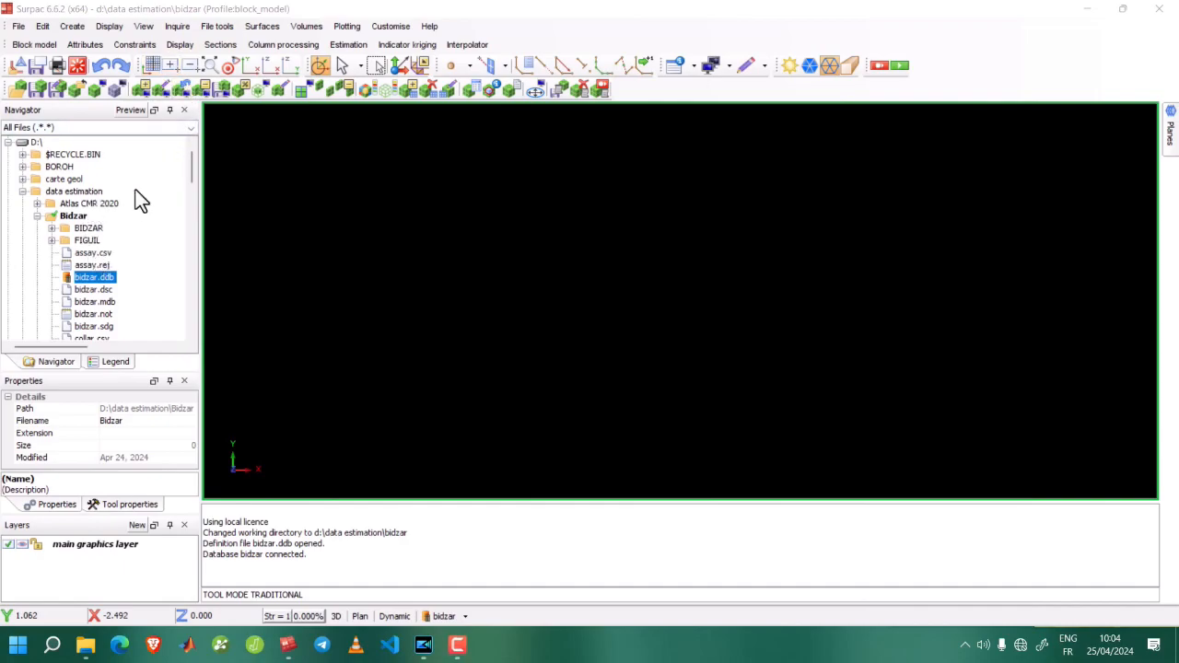
Start the definition of a new block model named block_d4.
left_click(31, 44)
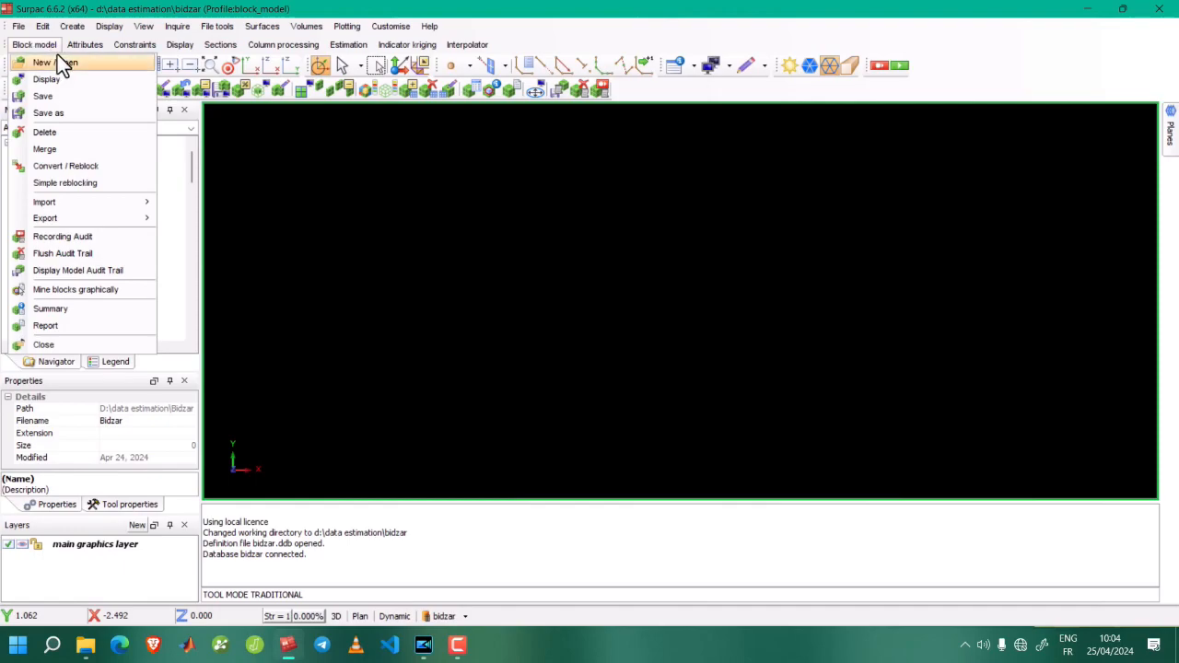
left_click(58, 59)
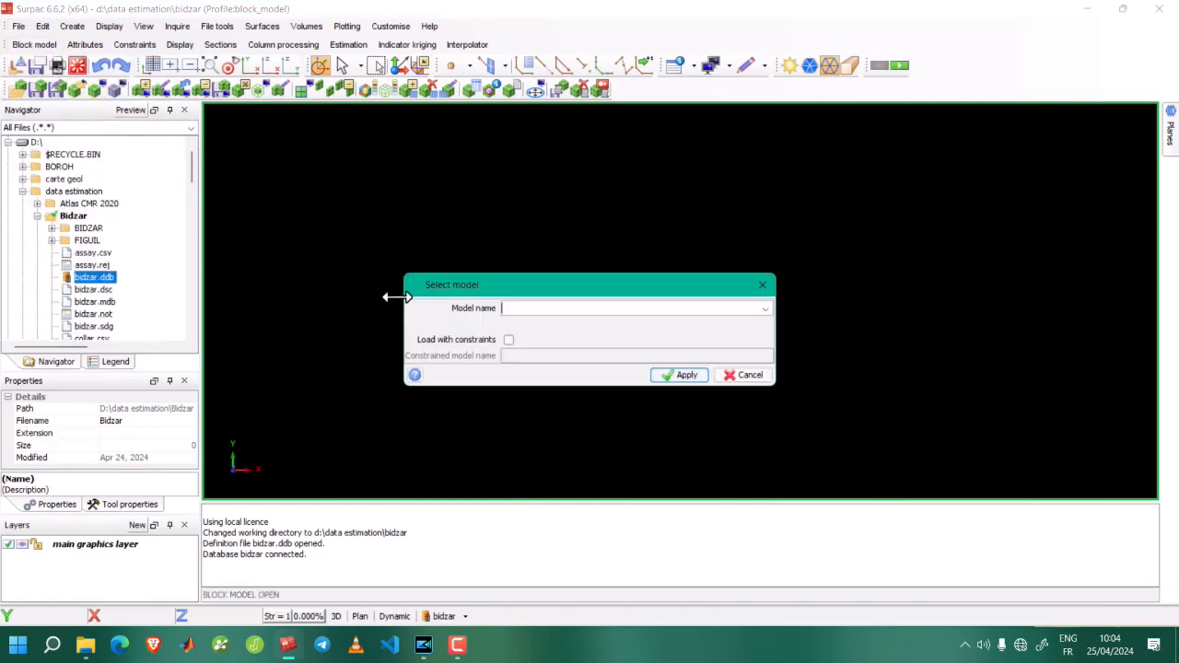
type("block_d4")
left_click(680, 374)
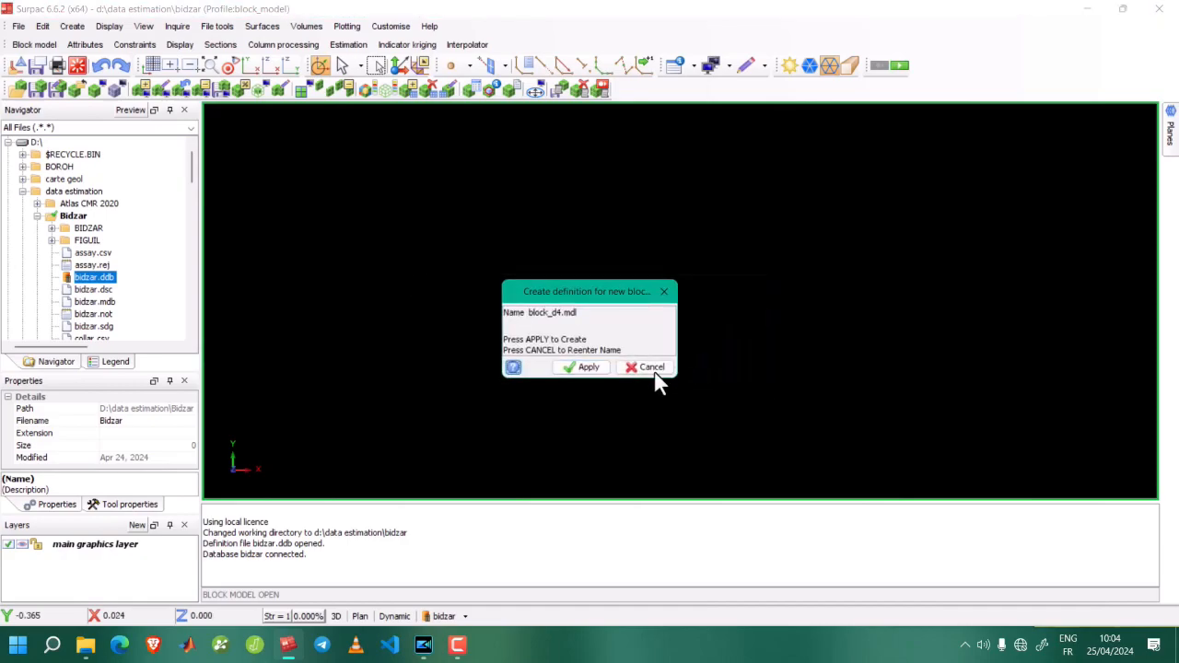
left_click(579, 366)
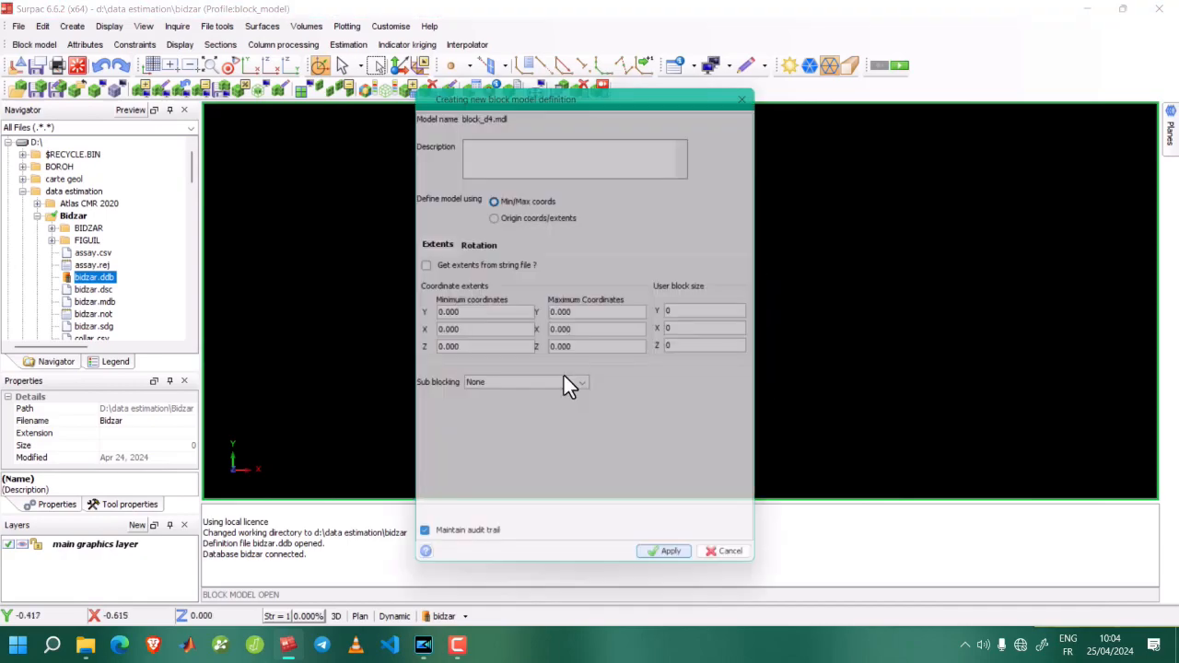
Get the block model's coordinate extents from the string file d4_bon.str.
left_click(420, 265)
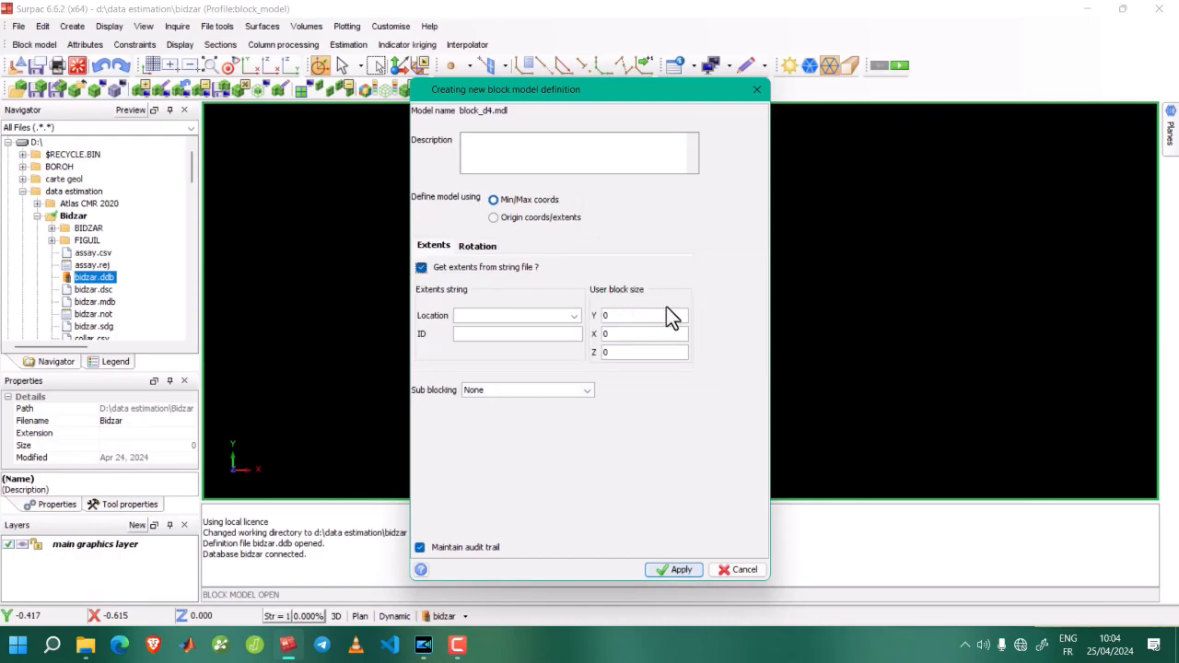
left_click(575, 315)
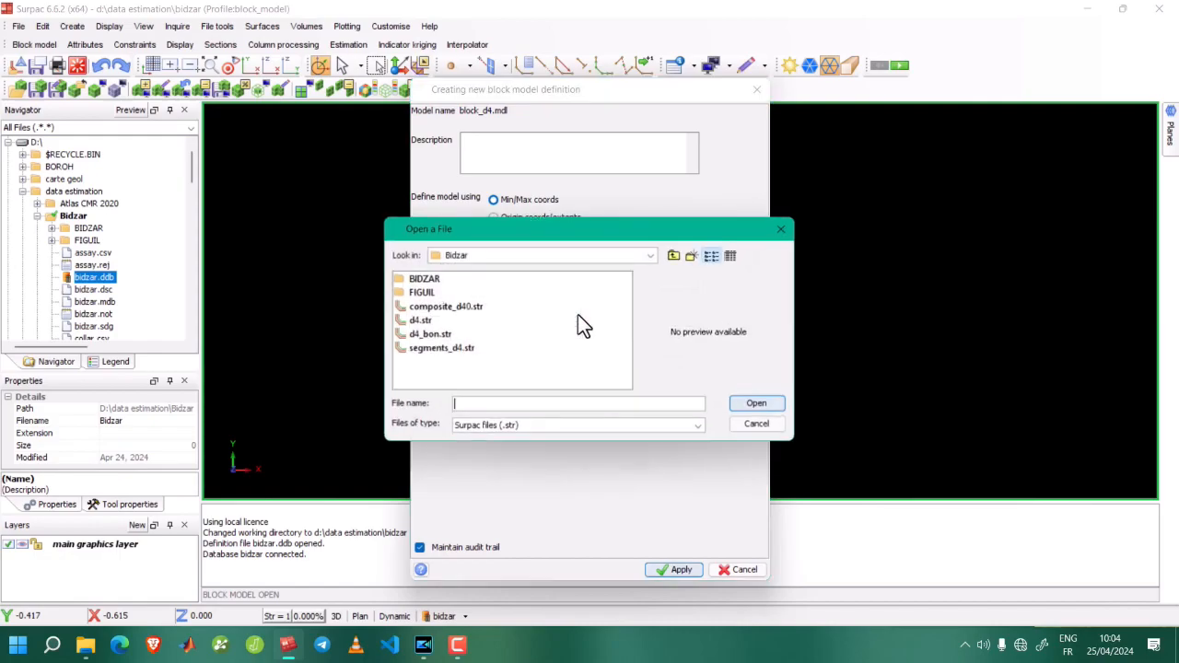
left_click(451, 337)
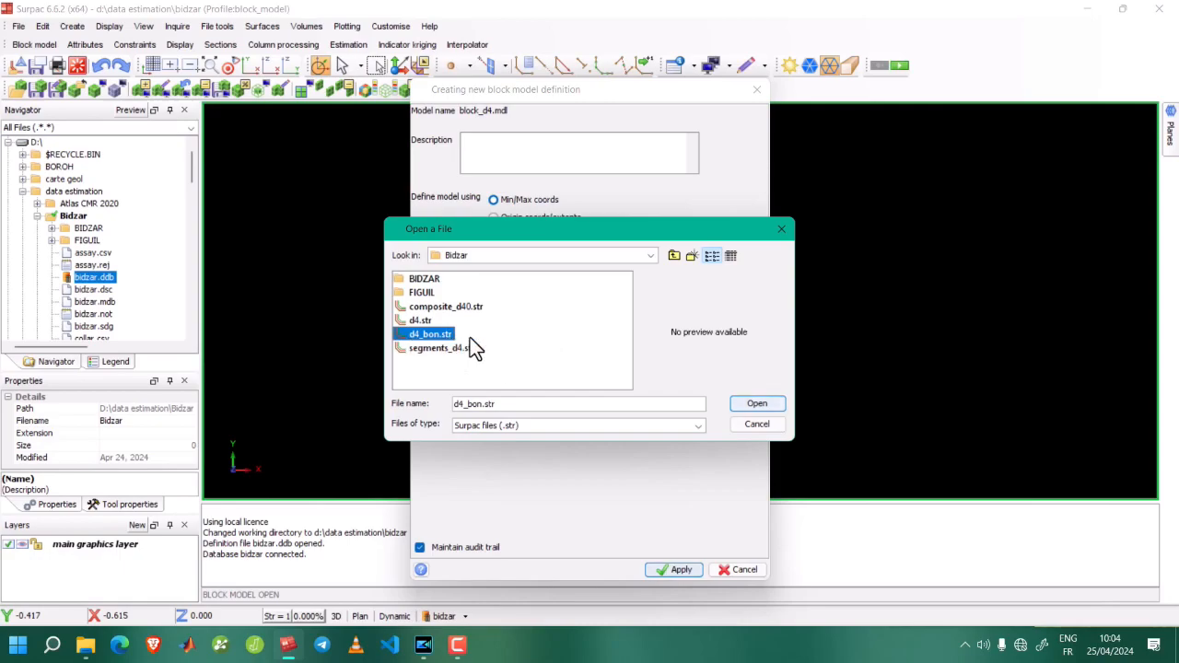
left_click(755, 408)
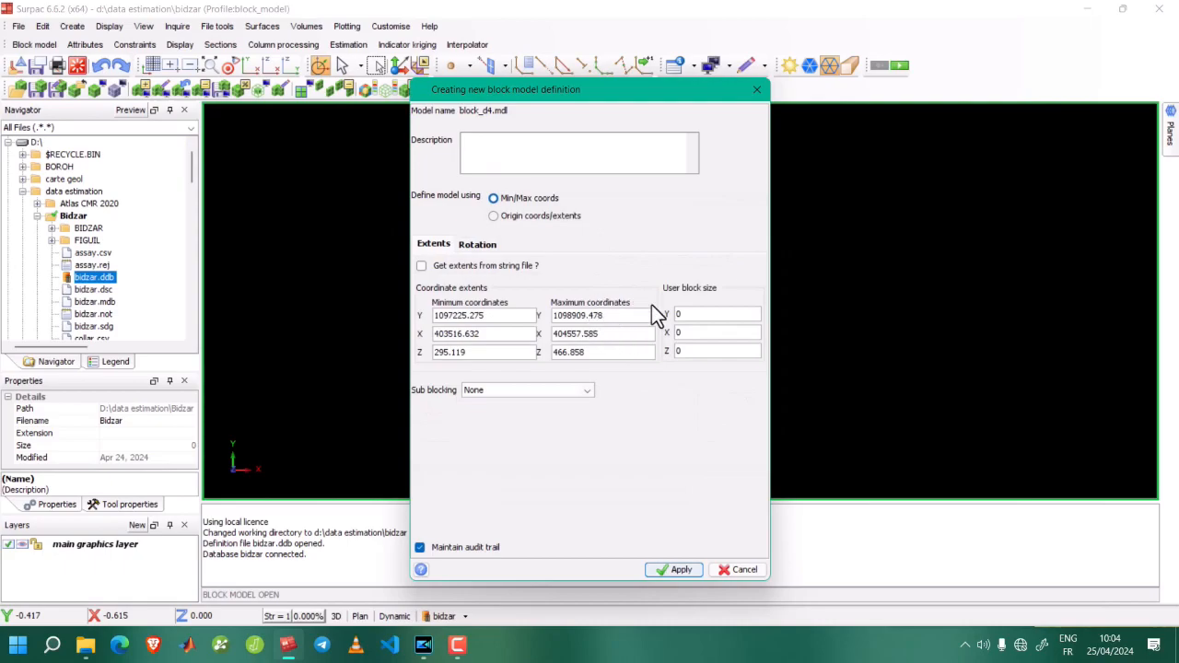
Set the block model's minimum Y coordinate to 1097224.
left_click(501, 316)
left_click(502, 318)
key("BackSpace")
key("BackSpace")
key("BackSpace")
key("BackSpace")
key("BackSpace")
type("4")
Set the block model's minimum X coordinate to 403515.
left_click(501, 334)
left_click(501, 336)
key("BackSpace")
key("BackSpace")
key("BackSpace")
key("BackSpace")
key("BackSpace")
type("5")
Set the block model's minimum Z coordinate to 294.
left_click(496, 351)
left_click(496, 351)
key("BackSpace")
key("BackSpace")
key("BackSpace")
key("BackSpace")
key("BackSpace")
type("4")
Set the block model's maximum coordinates to Y 1098910.478, X 404558.585 and Z 467.858.
left_click(584, 314)
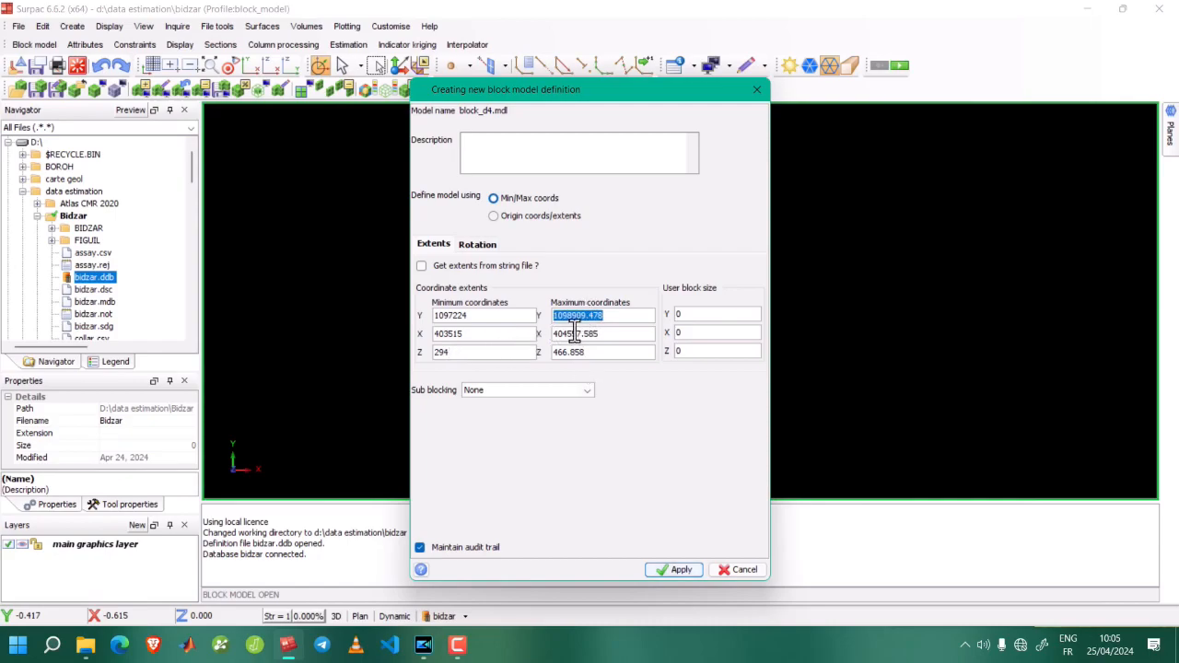
left_click(584, 315)
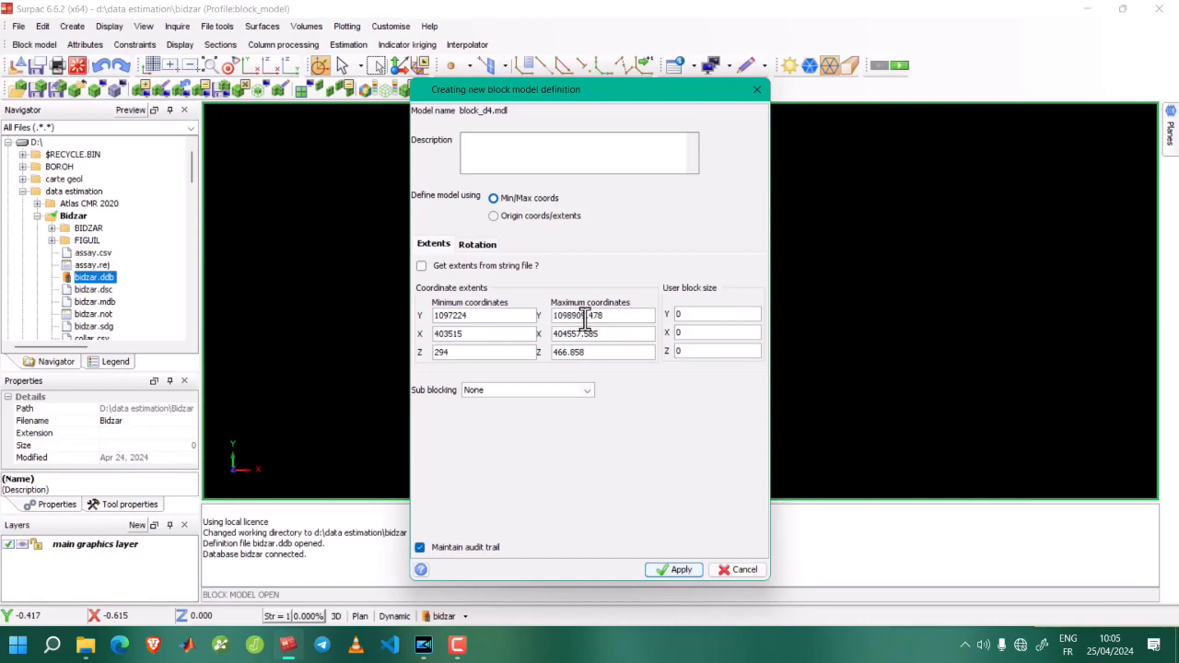
key("BackSpace")
key("BackSpace")
type("10")
double_click(578, 334)
left_click(578, 335)
type("8")
left_click(565, 351)
left_click(569, 353)
key("BackSpace")
type("7")
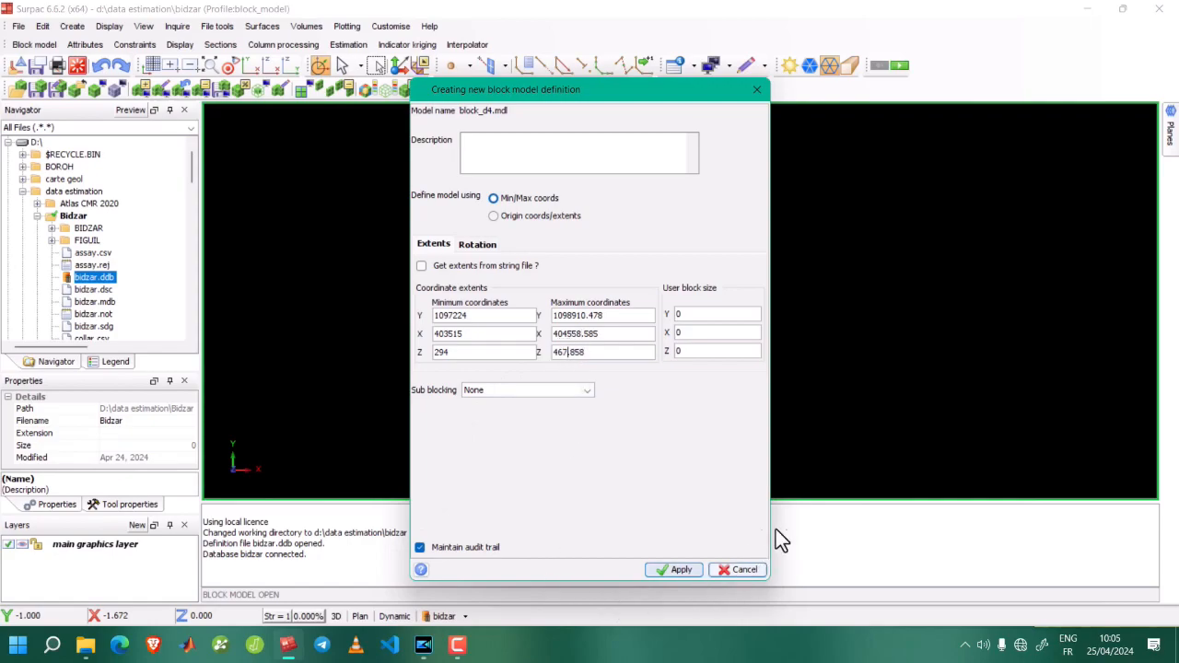
Set the user block size to 25 in Y, 25 in X and 10 in Z.
double_click(700, 314)
type("25")
key("Tab")
type("25")
key("Tab")
type("10")
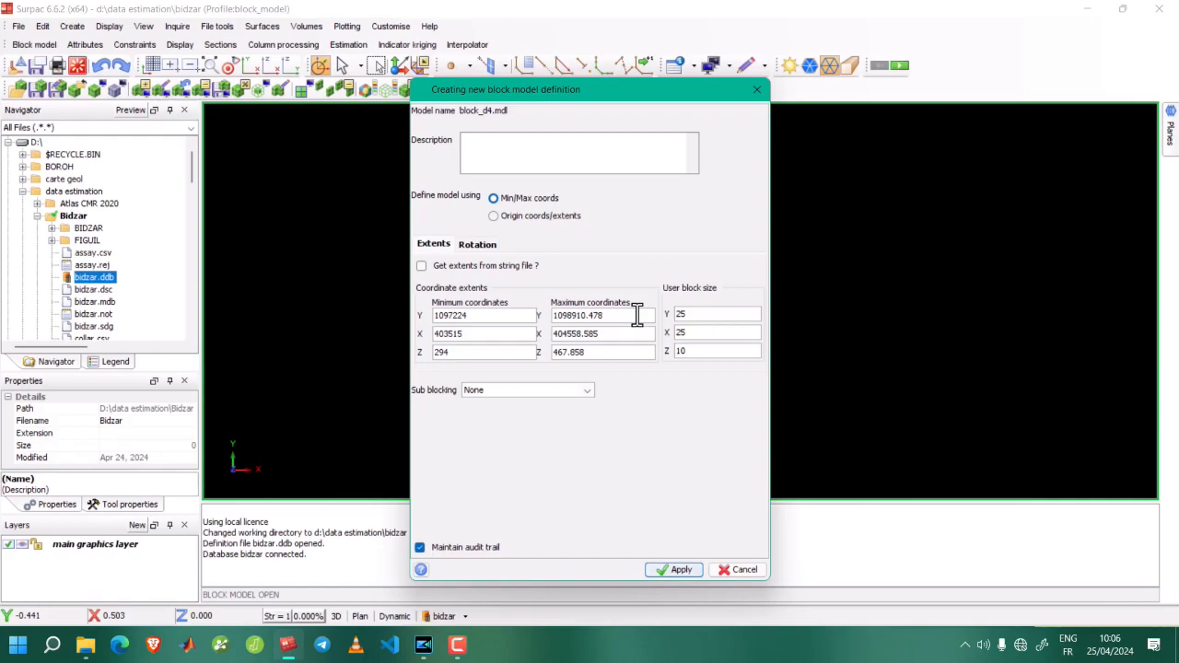
Apply the block model definition and create the block_d4 model.
left_click(678, 570)
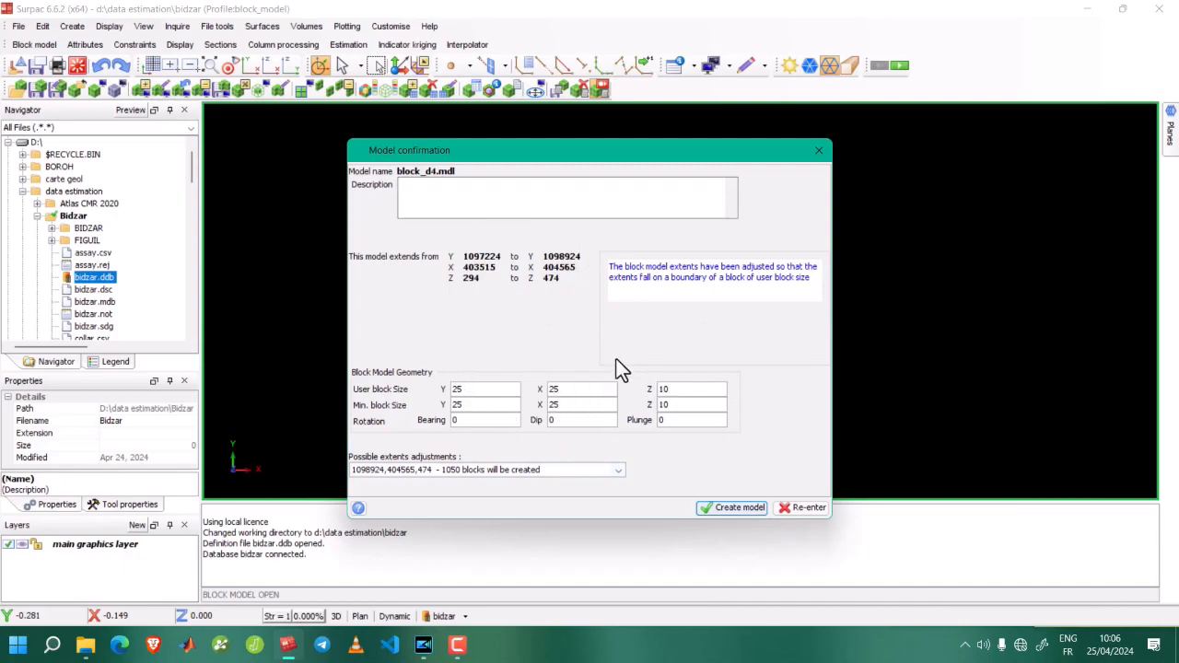
left_click(462, 420)
left_click(571, 422)
left_click(707, 506)
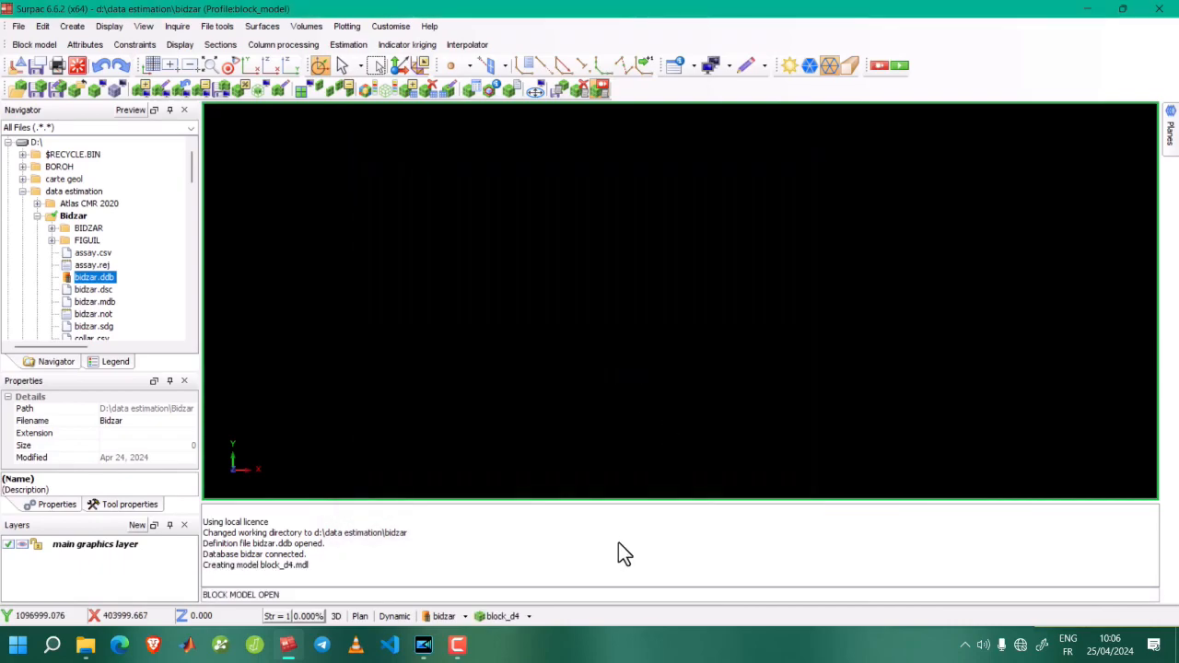
Display the block_d4 model in the graphics view and inspect its blocks in 3D.
left_click(521, 618)
left_click(516, 472)
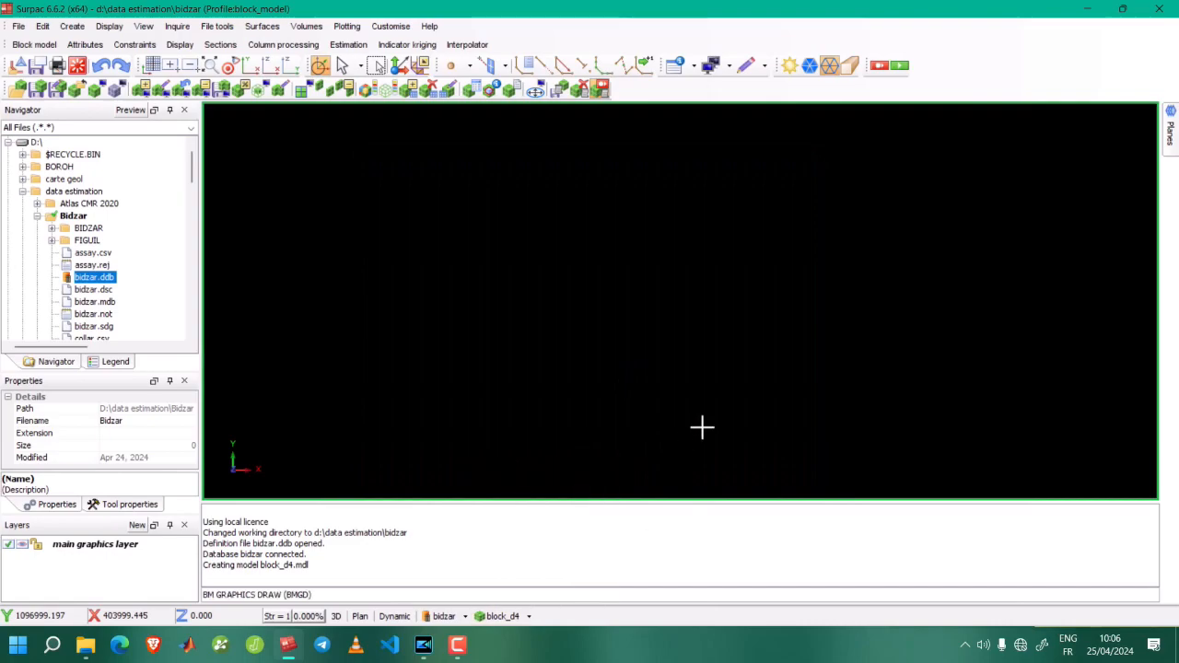
left_click(640, 403)
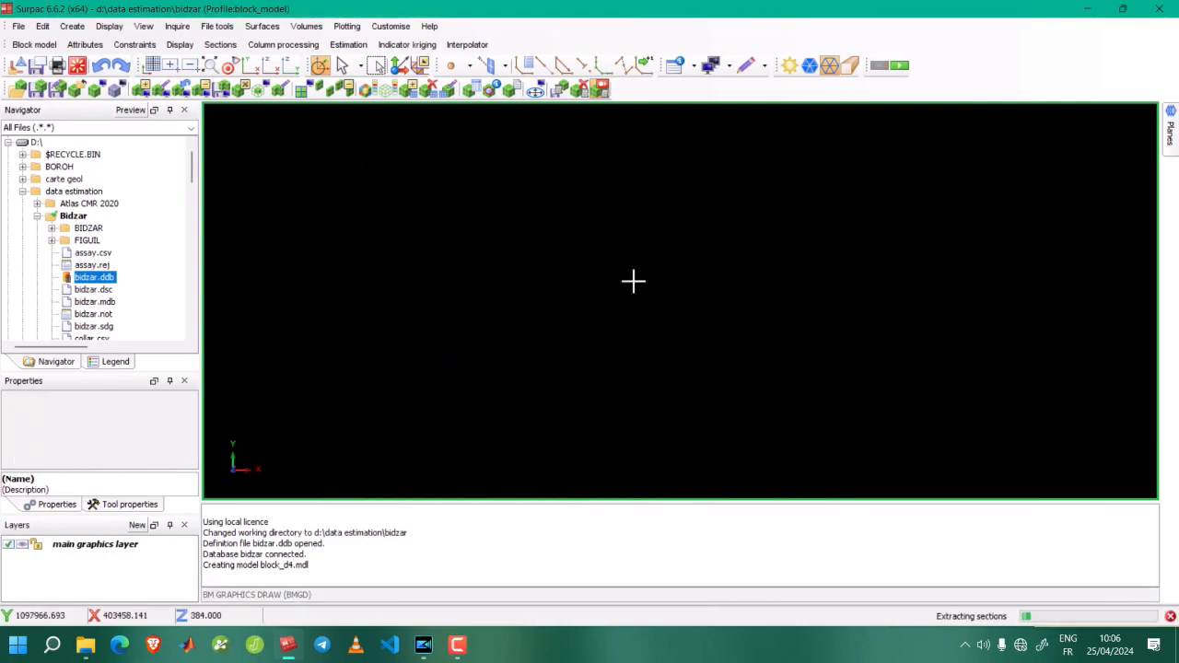
mouse_move(710, 360)
left_mouse_down()
mouse_move(760, 353)
mouse_move(787, 333)
mouse_move(543, 329)
mouse_move(653, 319)
left_mouse_up()
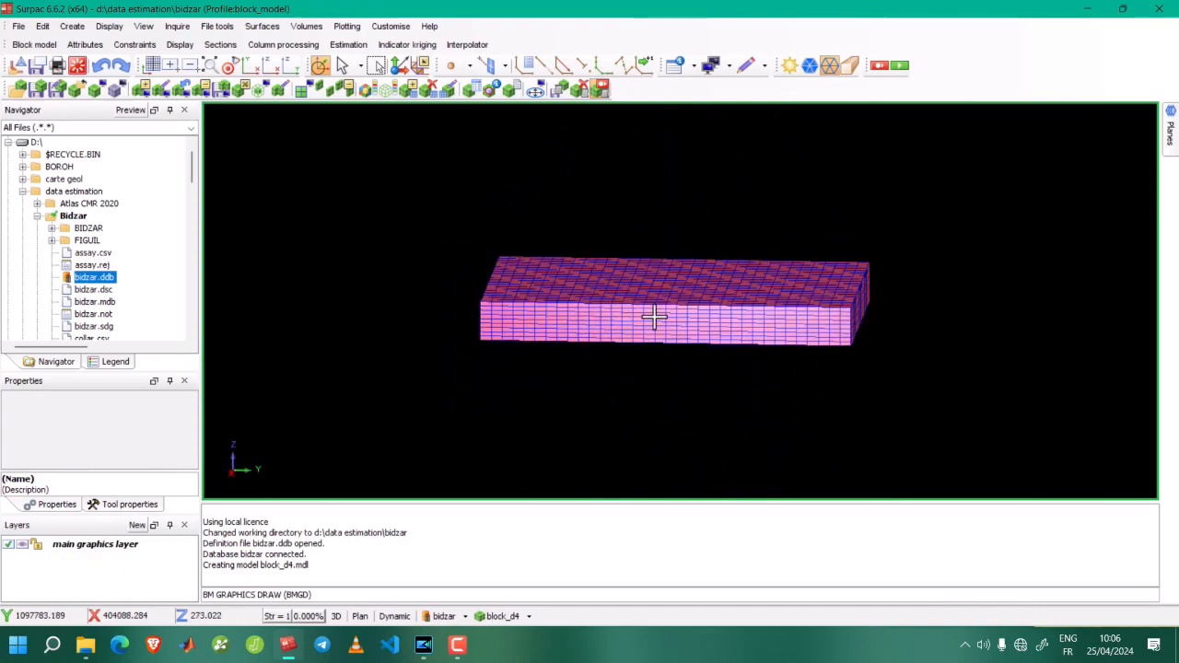
scroll(663, 313, "up", 3)
left_click_drag(756, 293, 726, 299)
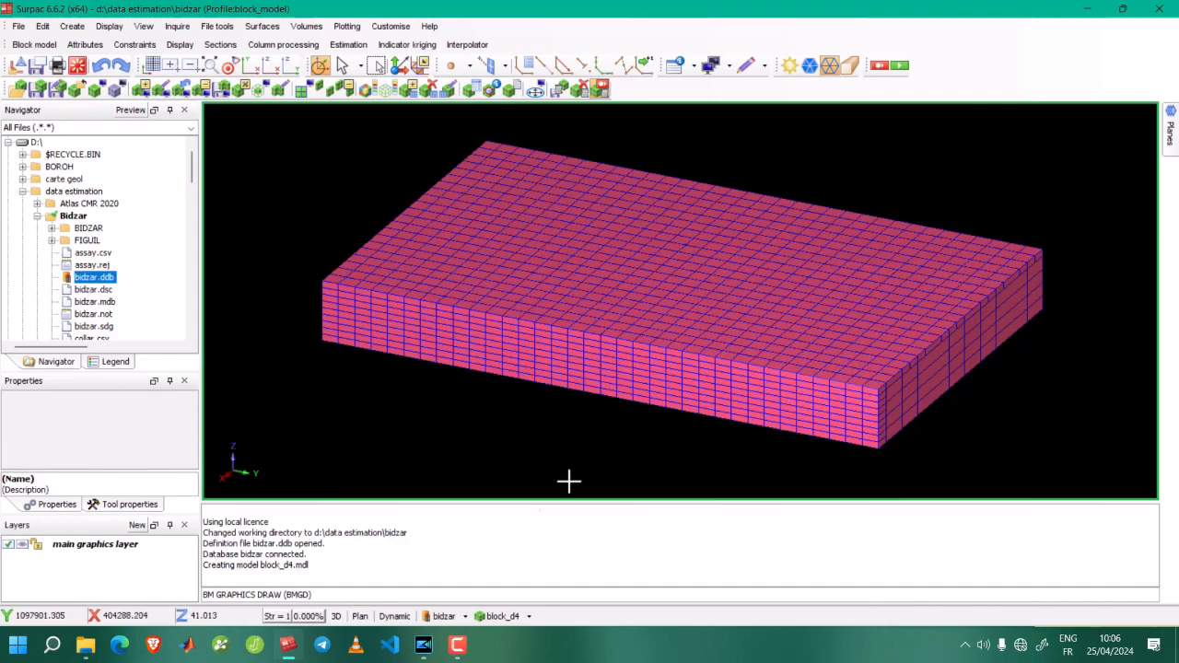
Load Topography.dwg into the graphics view together with the block model.
scroll(160, 279, "down", 4)
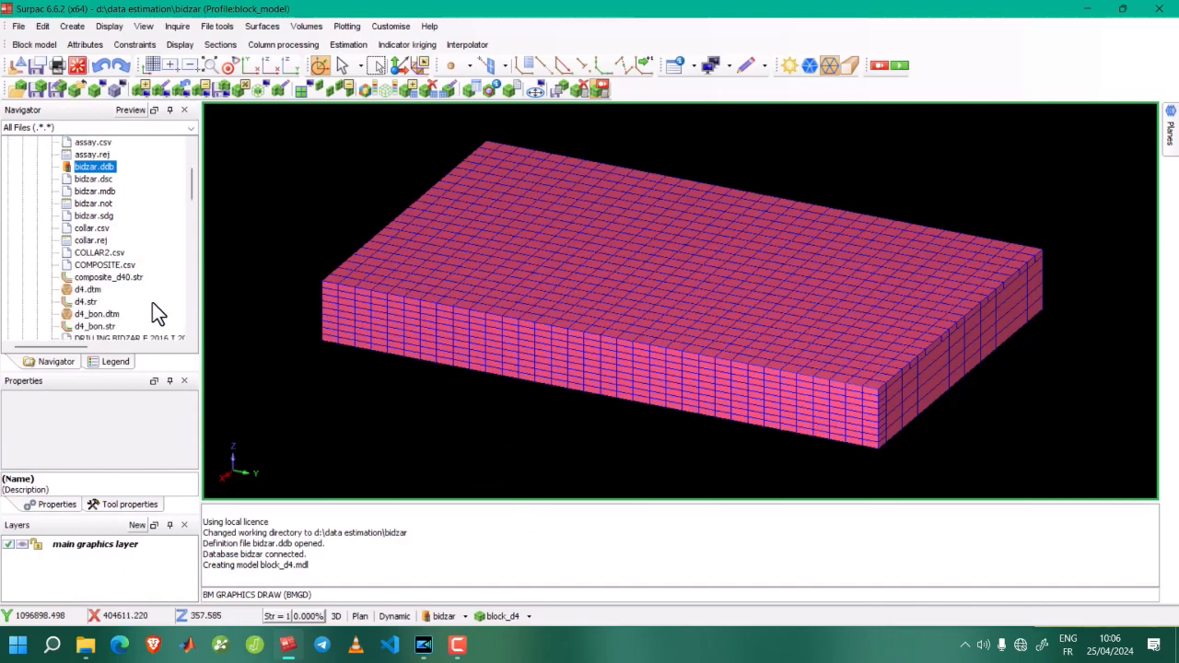
scroll(147, 304, "down", 6)
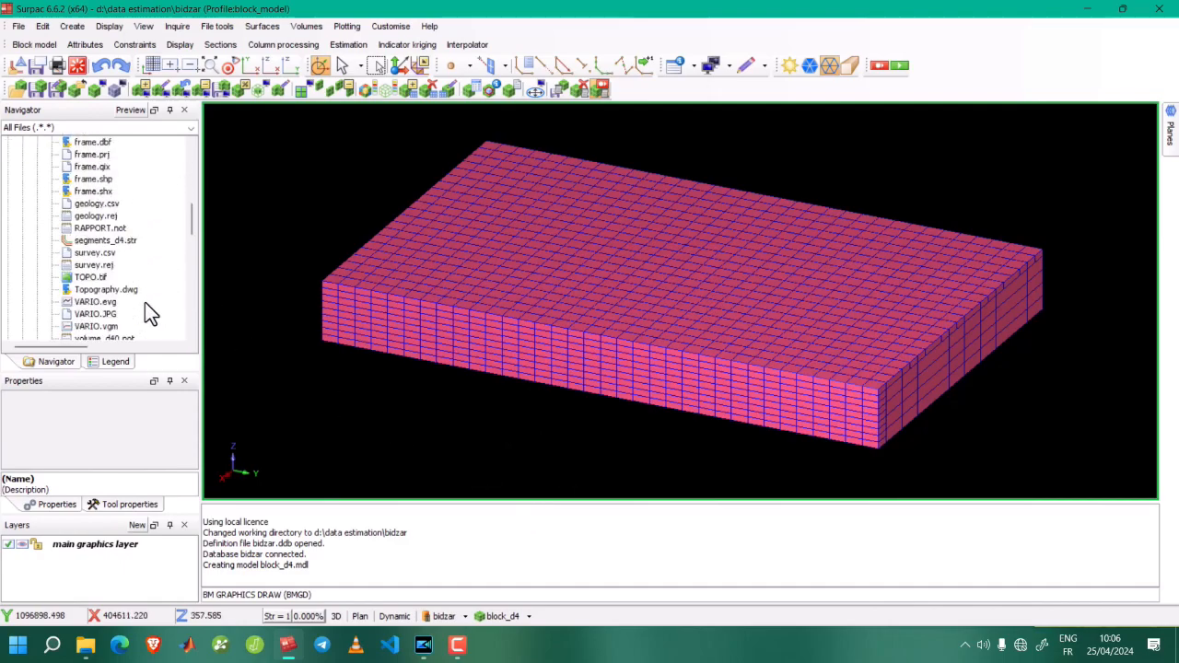
left_click_drag(129, 253, 611, 285)
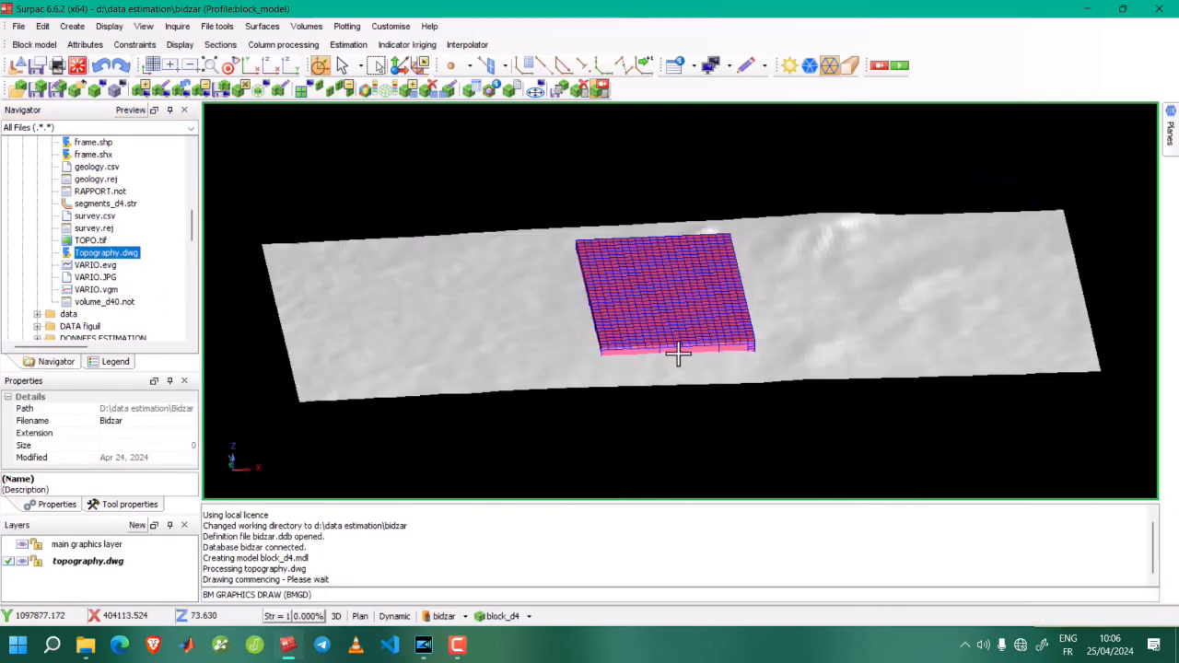
left_click_drag(677, 353, 440, 478)
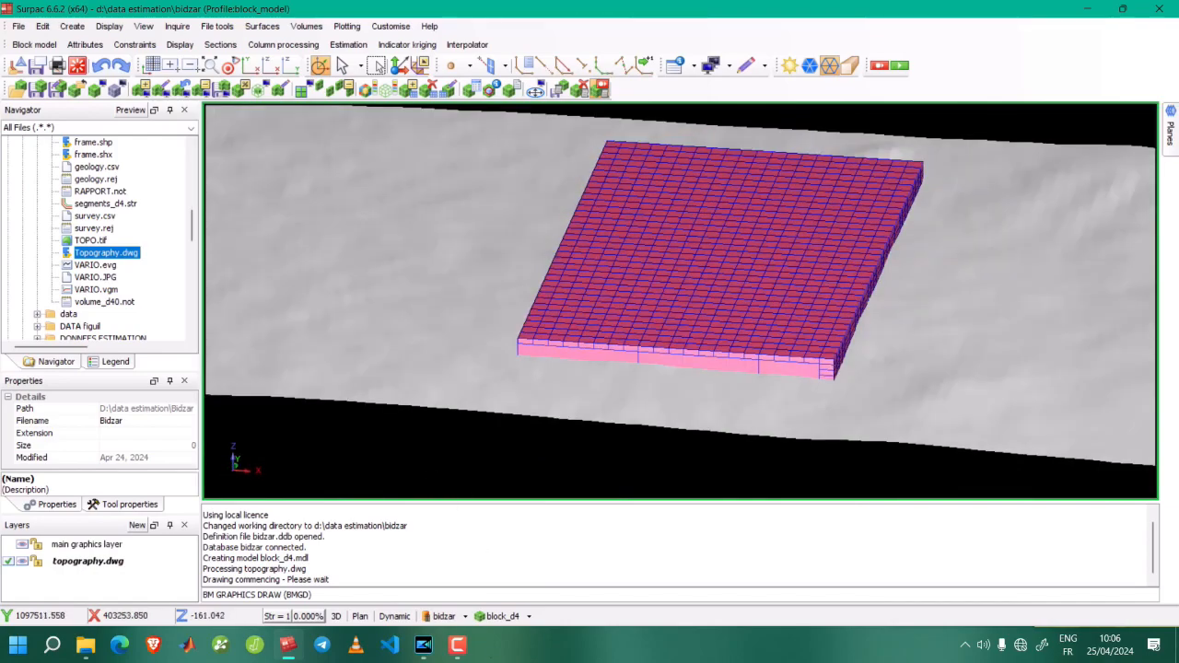
left_click(529, 617)
left_click(545, 525)
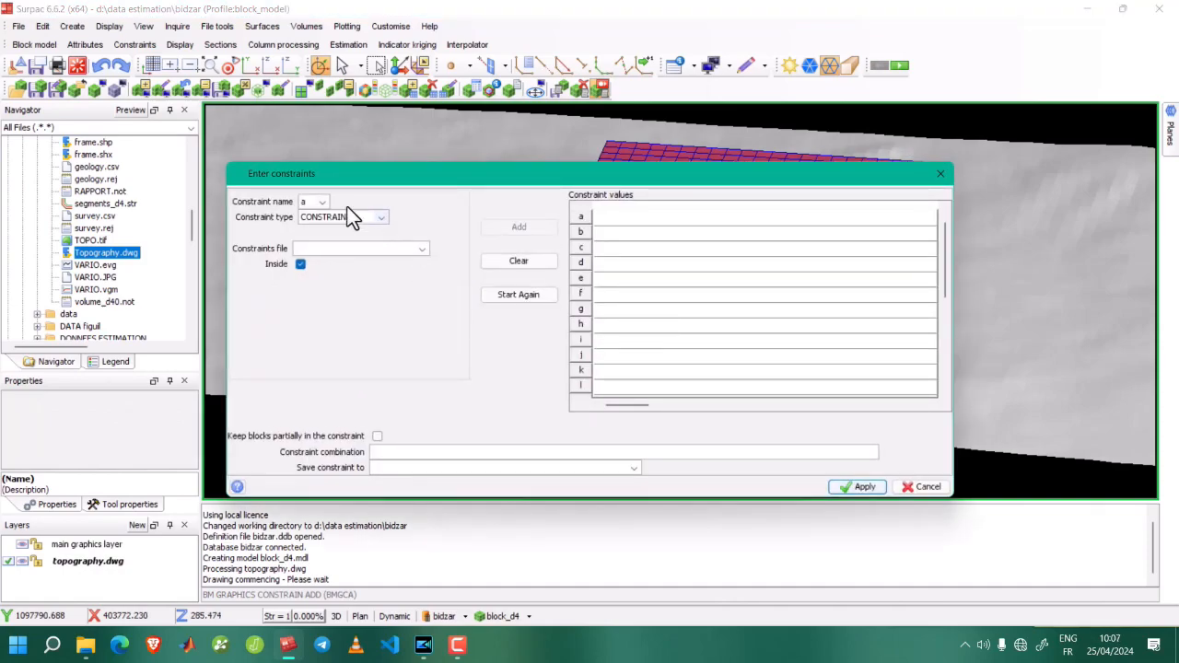
left_click(325, 202)
left_click(325, 202)
left_click(382, 221)
left_click(382, 221)
left_click(382, 221)
left_click(330, 267)
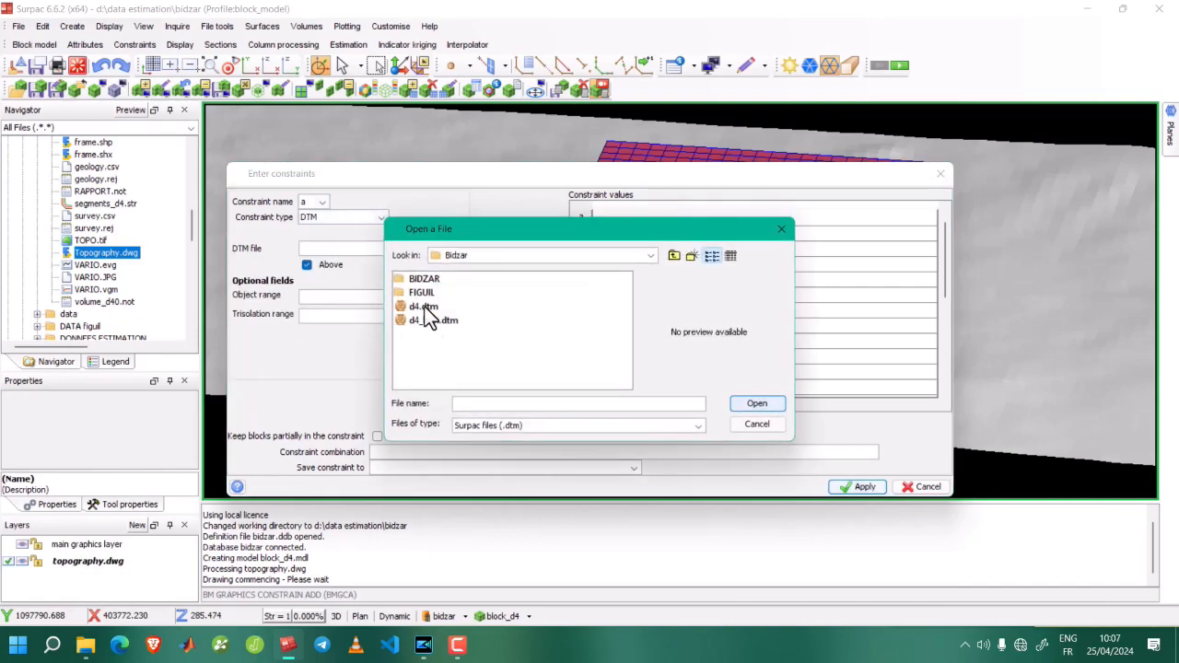
left_click(781, 230)
left_click(940, 174)
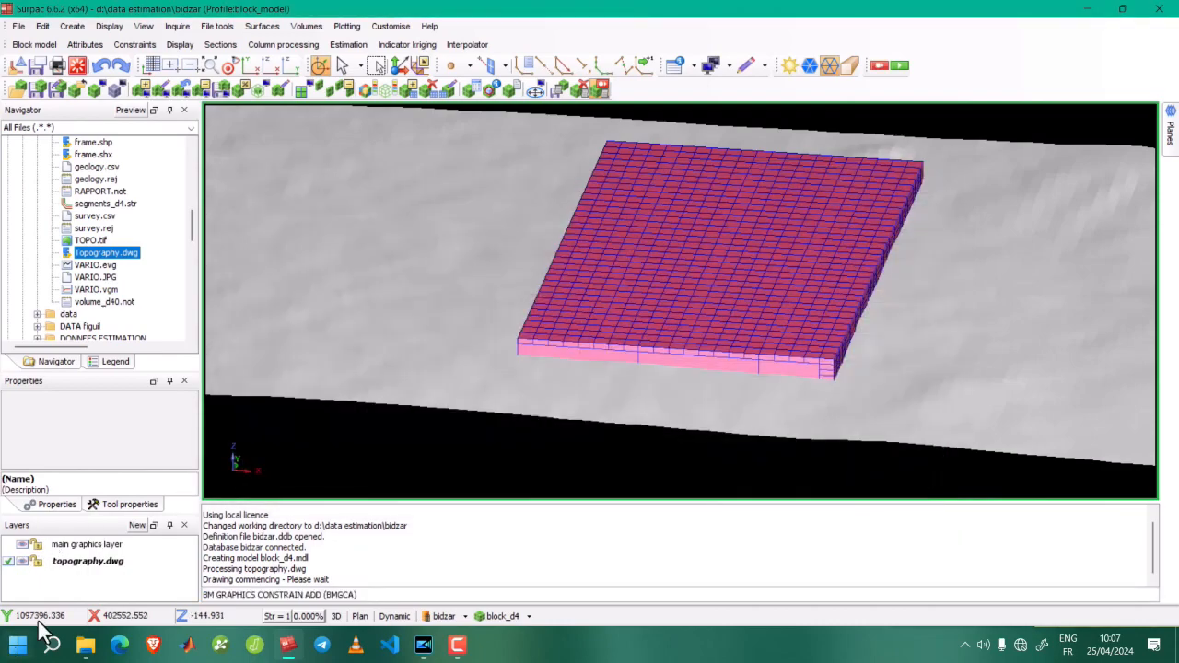
Save the topography.dwg layer as a Surpac DTM file named topography, in text format with its styles.
right_click(102, 563)
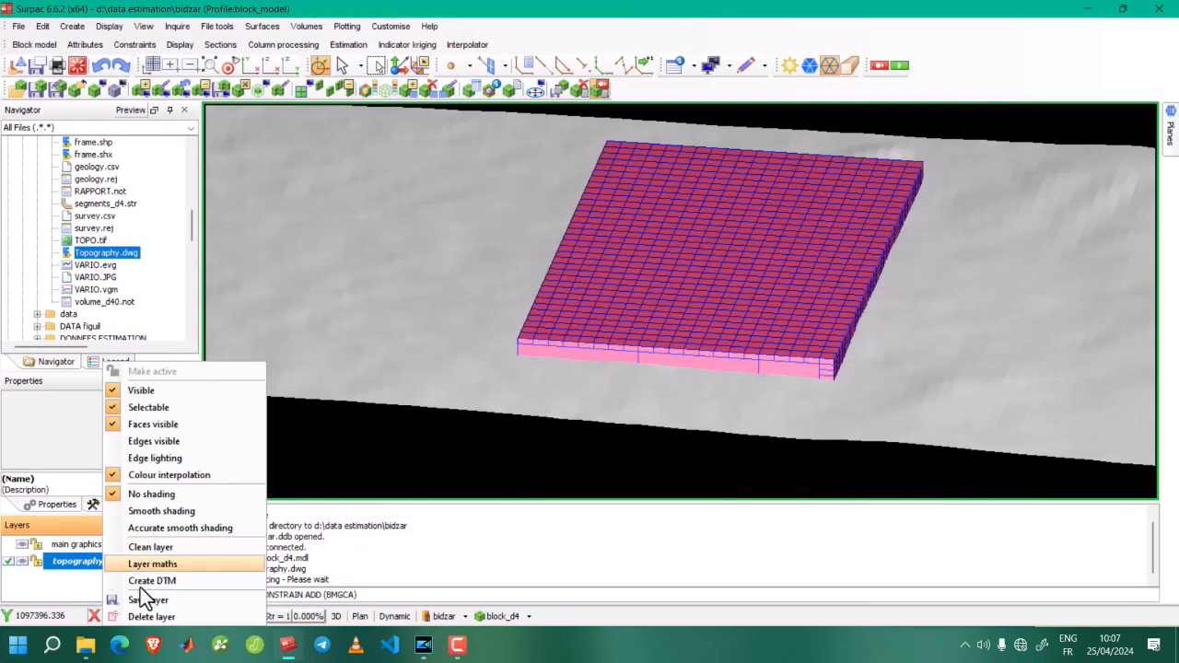
left_click(150, 600)
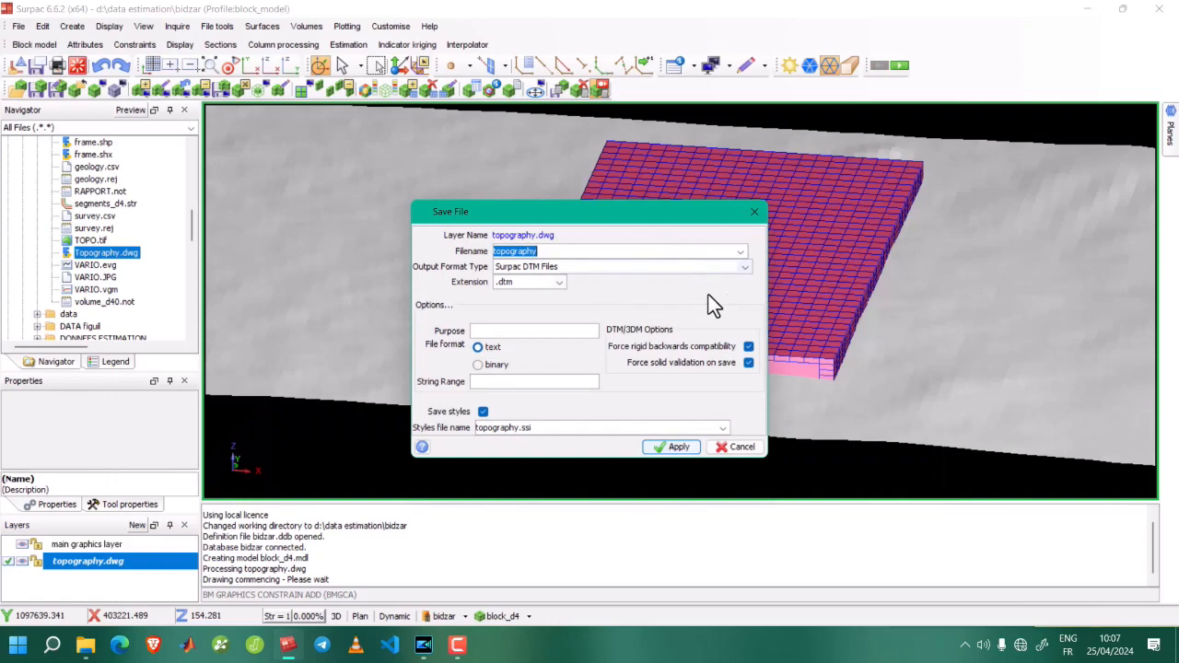
left_click(664, 444)
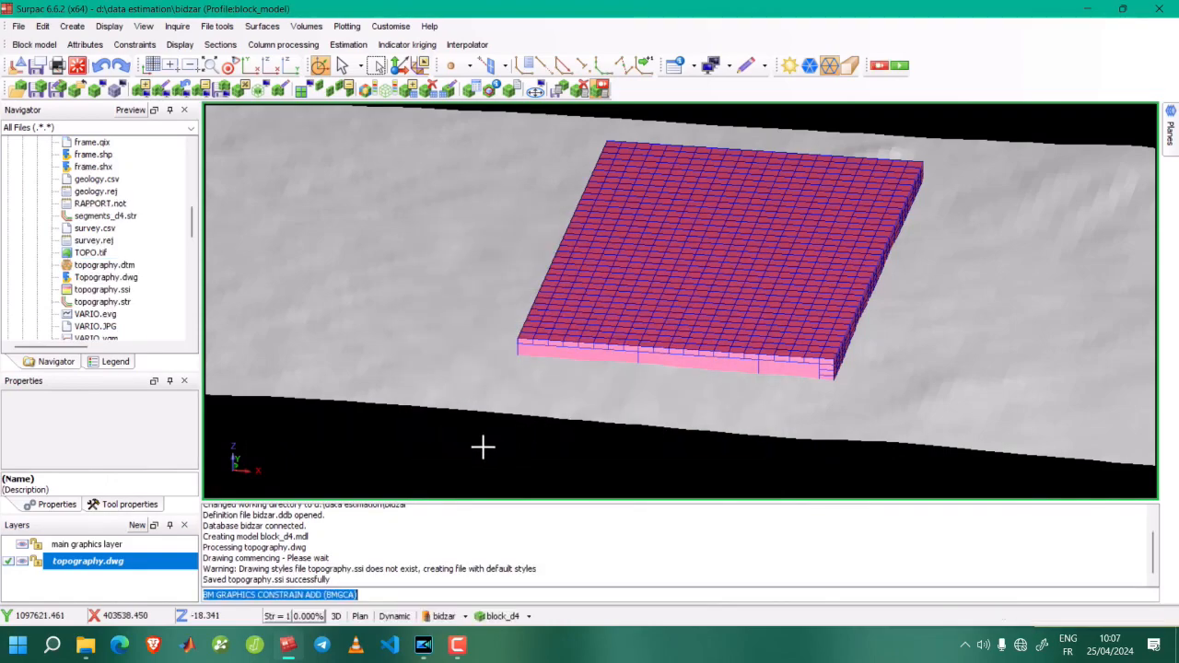
Start a new constraint on block_d4 of type DTM, using topography.dtm as the surface file.
left_click(523, 616)
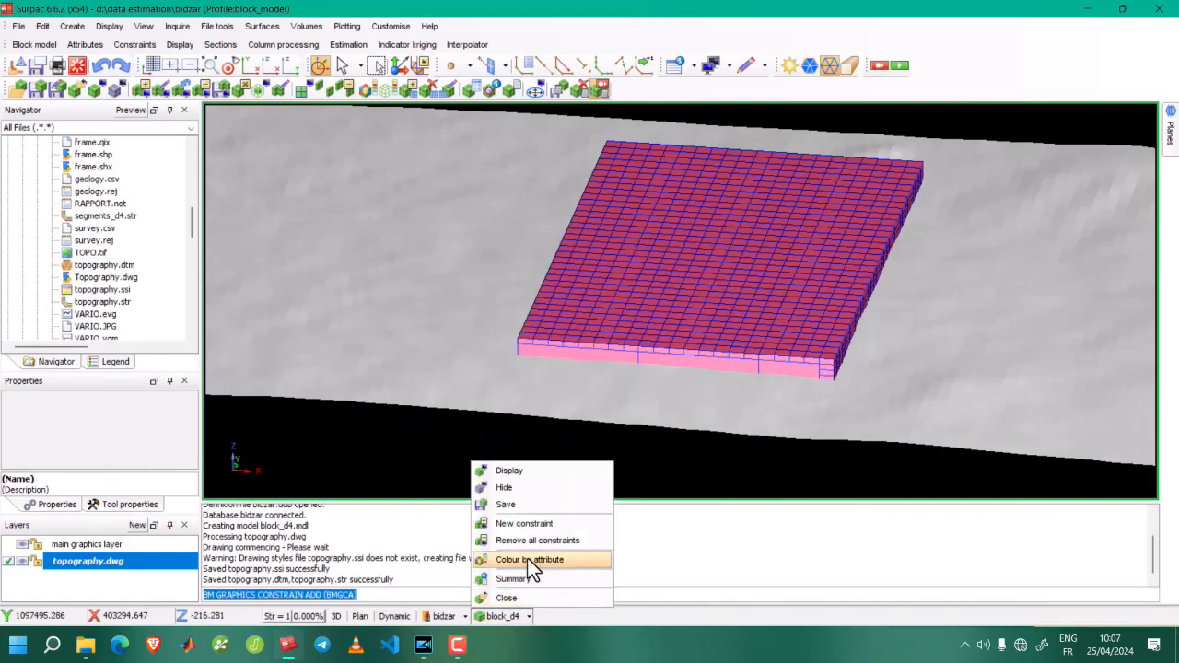
left_click(520, 526)
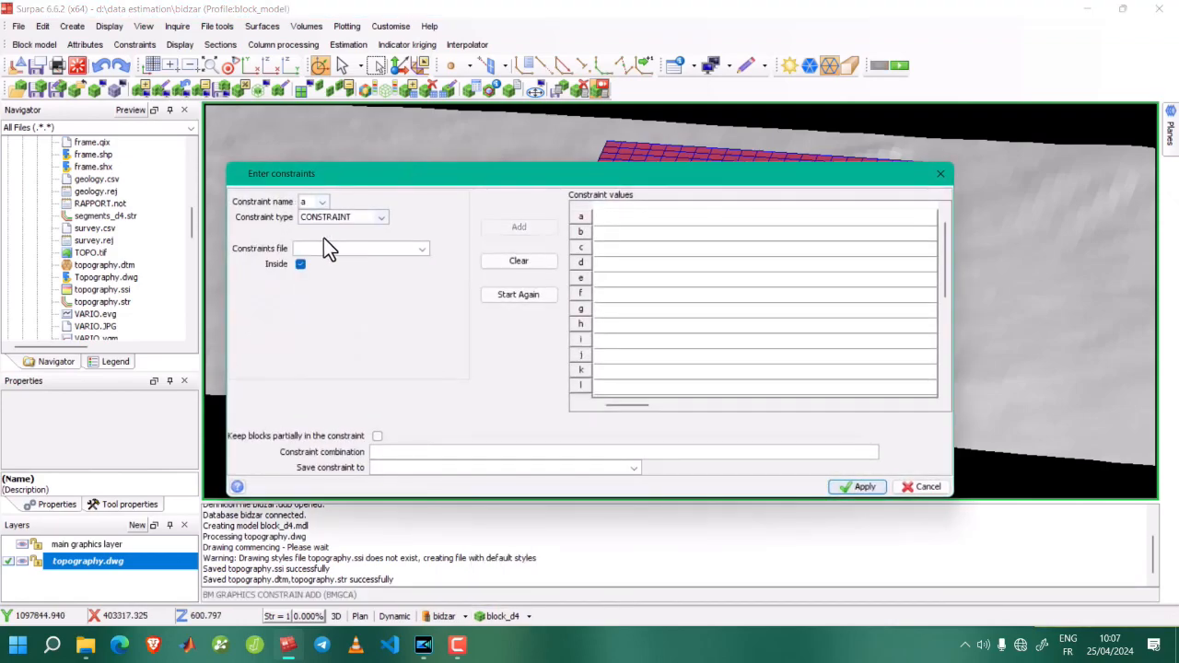
left_click(357, 213)
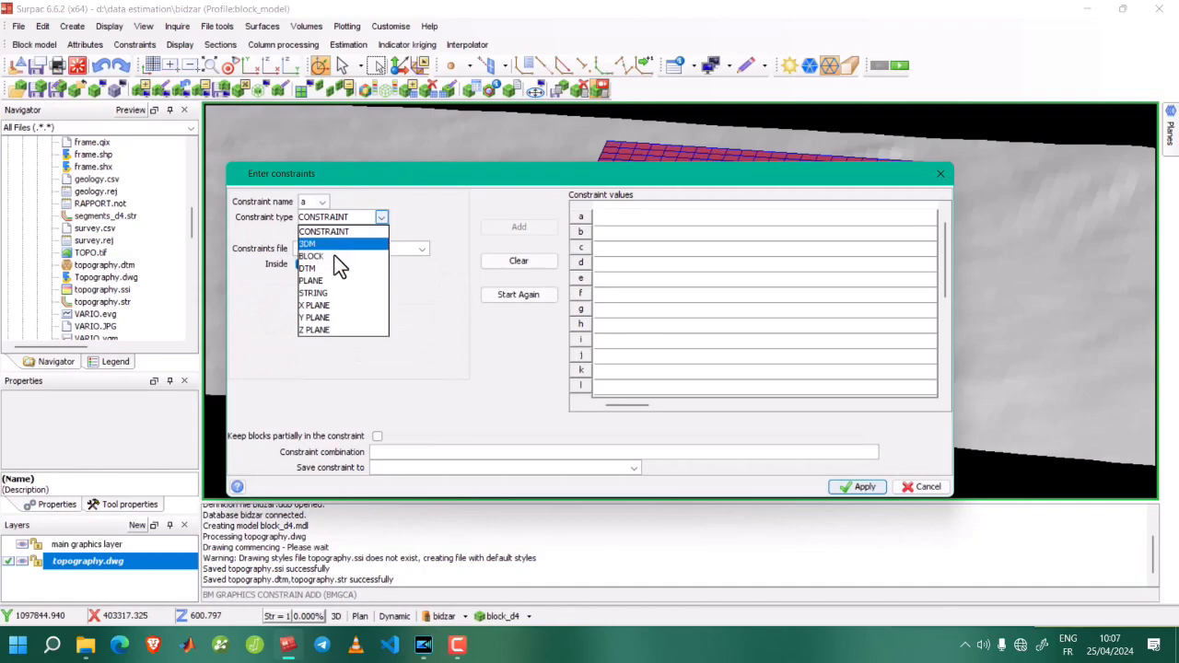
left_click(331, 267)
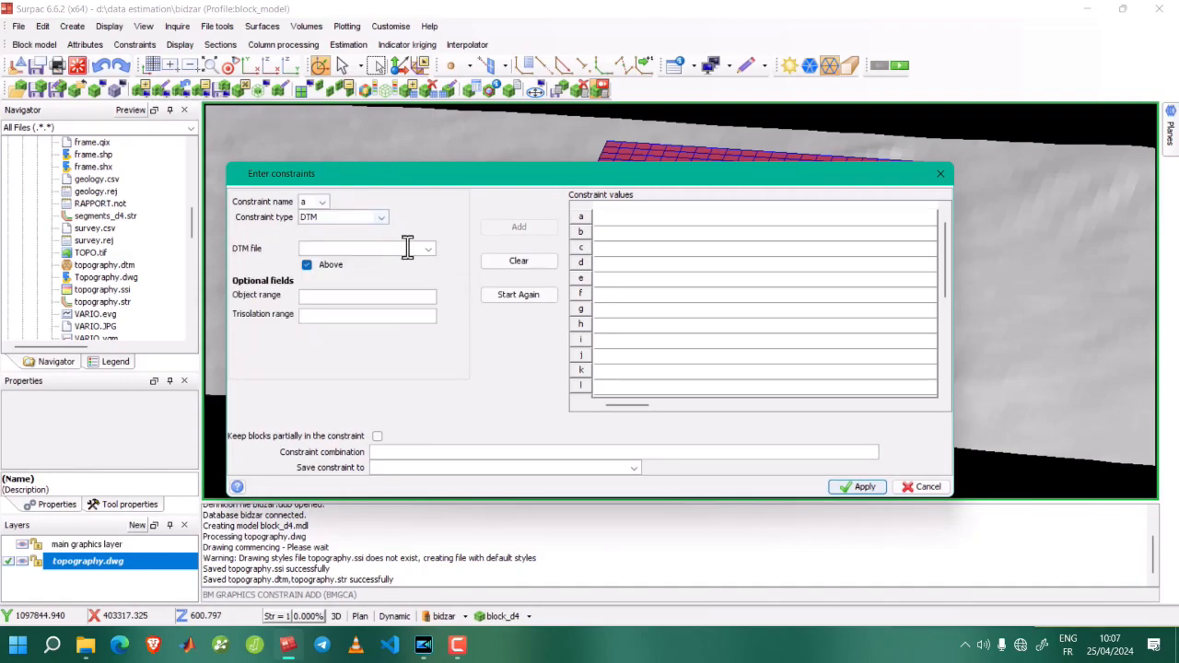
left_click(426, 253)
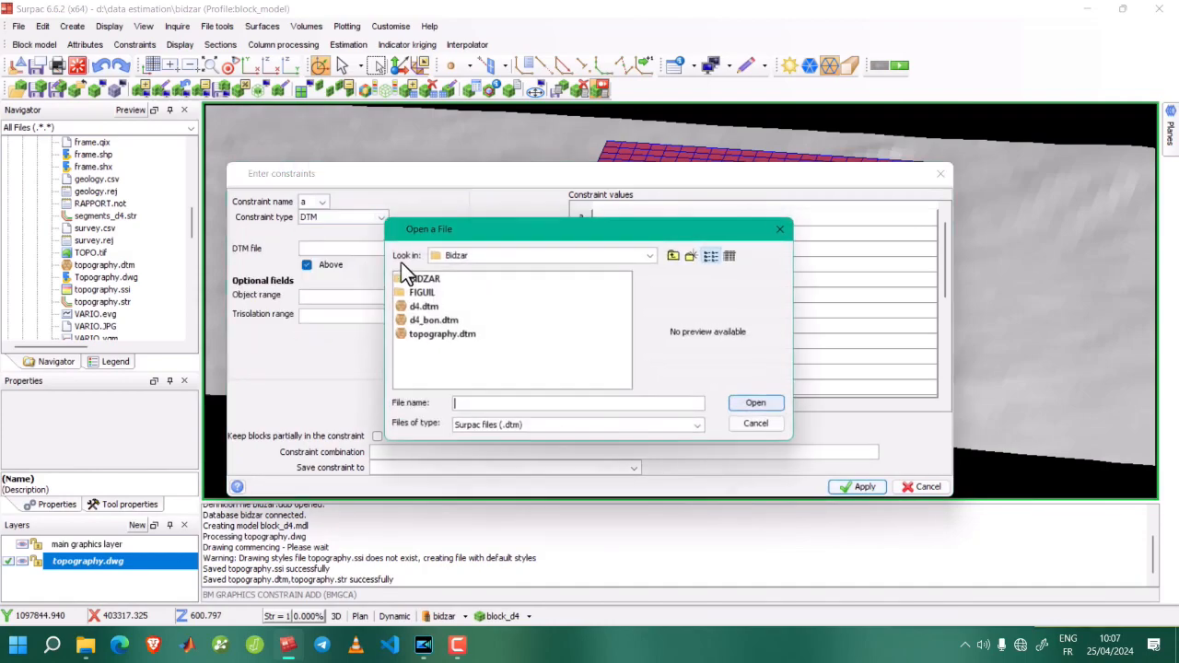
left_click(429, 334)
double_click(424, 334)
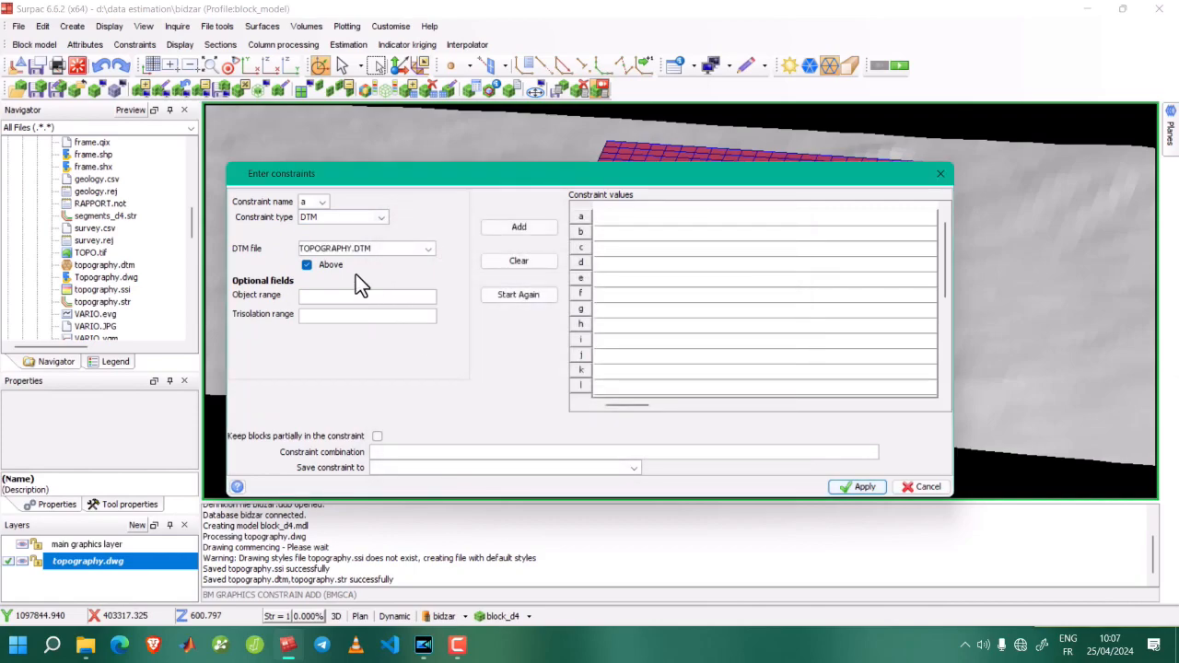
Add the DTM constraint as not above the topography surface, save it to topo.con and apply it to the model.
left_click(307, 265)
left_click(516, 227)
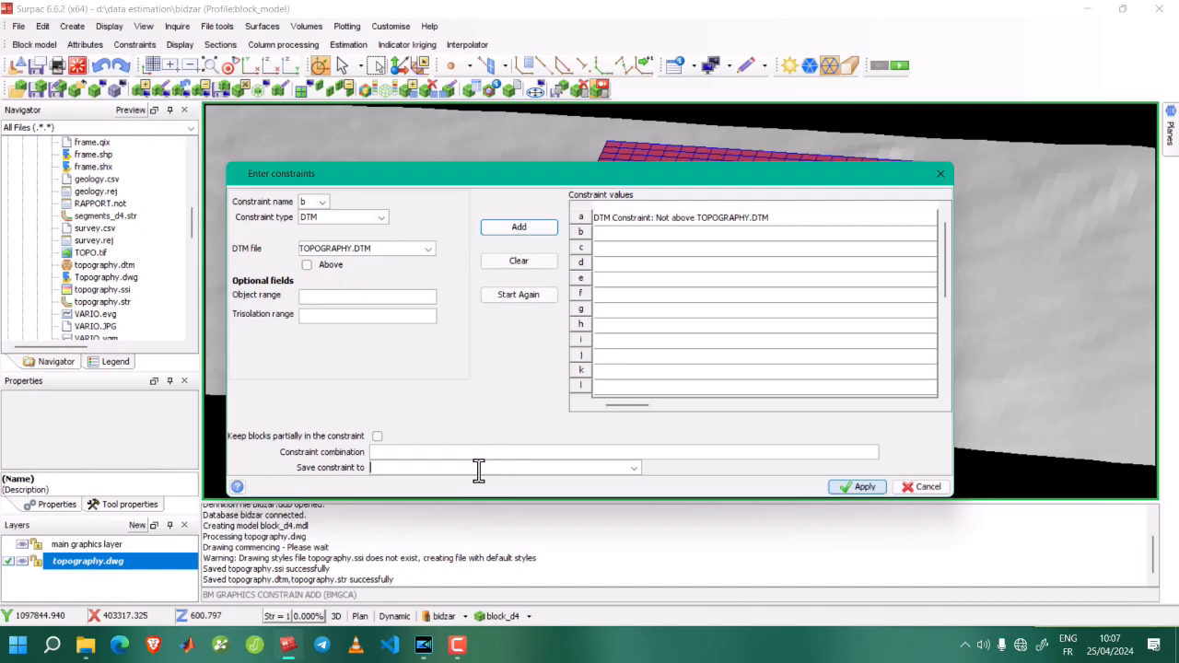
type("topo.con")
left_click(854, 488)
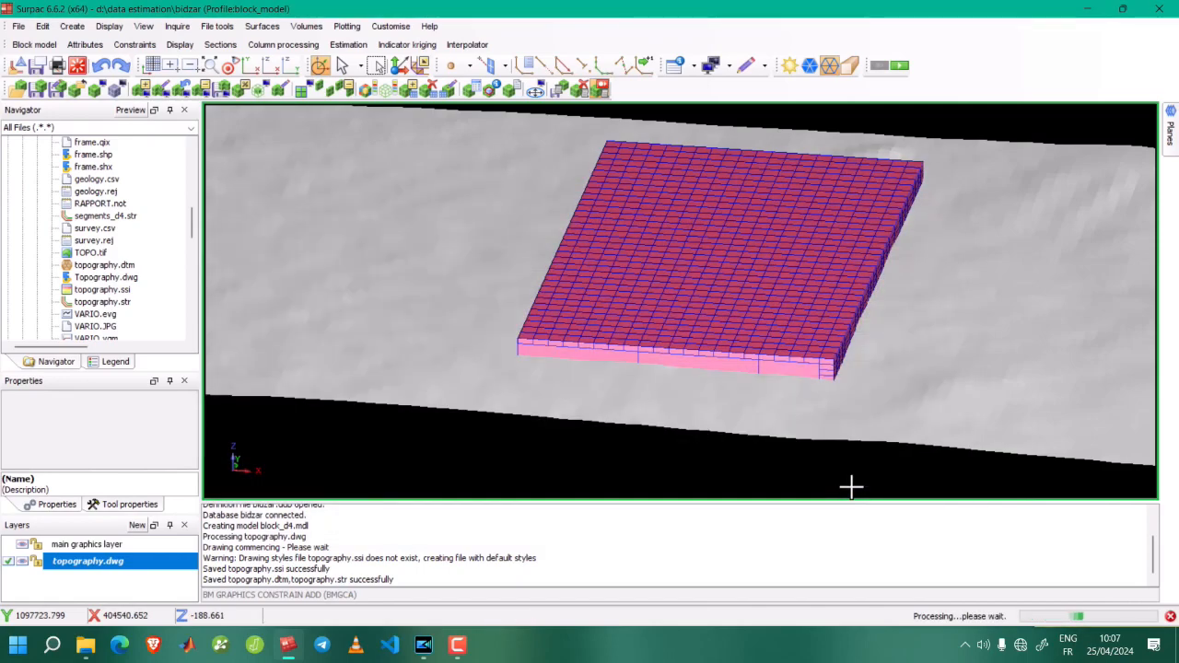
Remove the topography.dwg layer and inspect the constrained block model in 3D.
left_click_drag(731, 310, 688, 338)
scroll(669, 321, "up", 5)
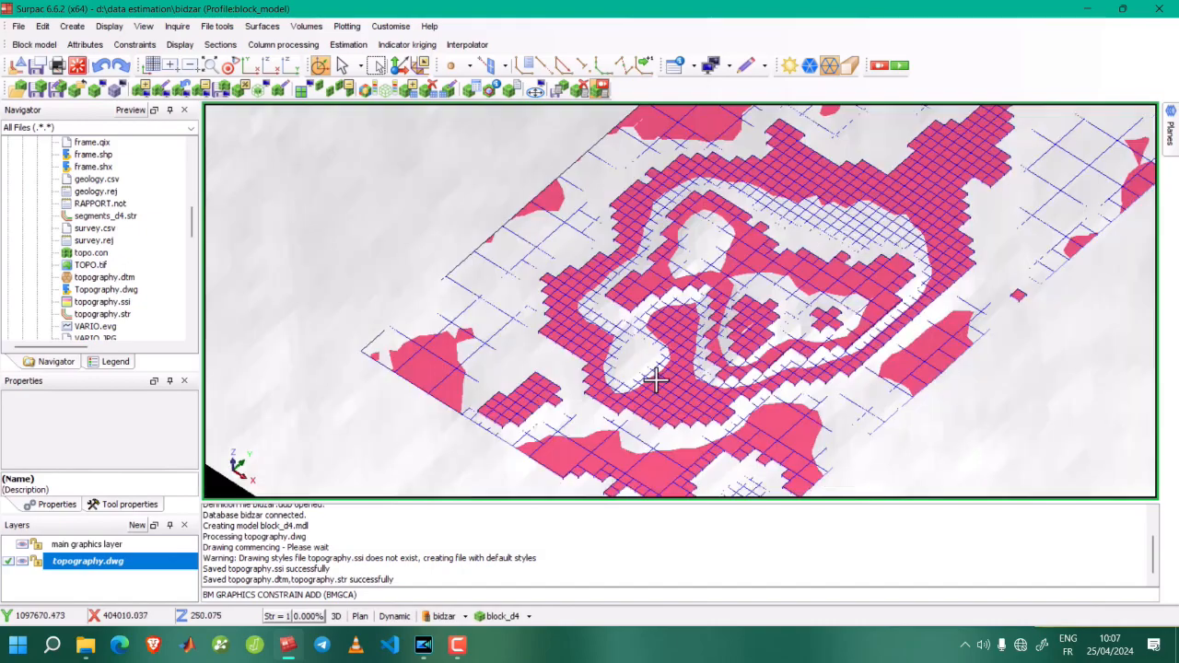
left_click_drag(656, 379, 604, 386)
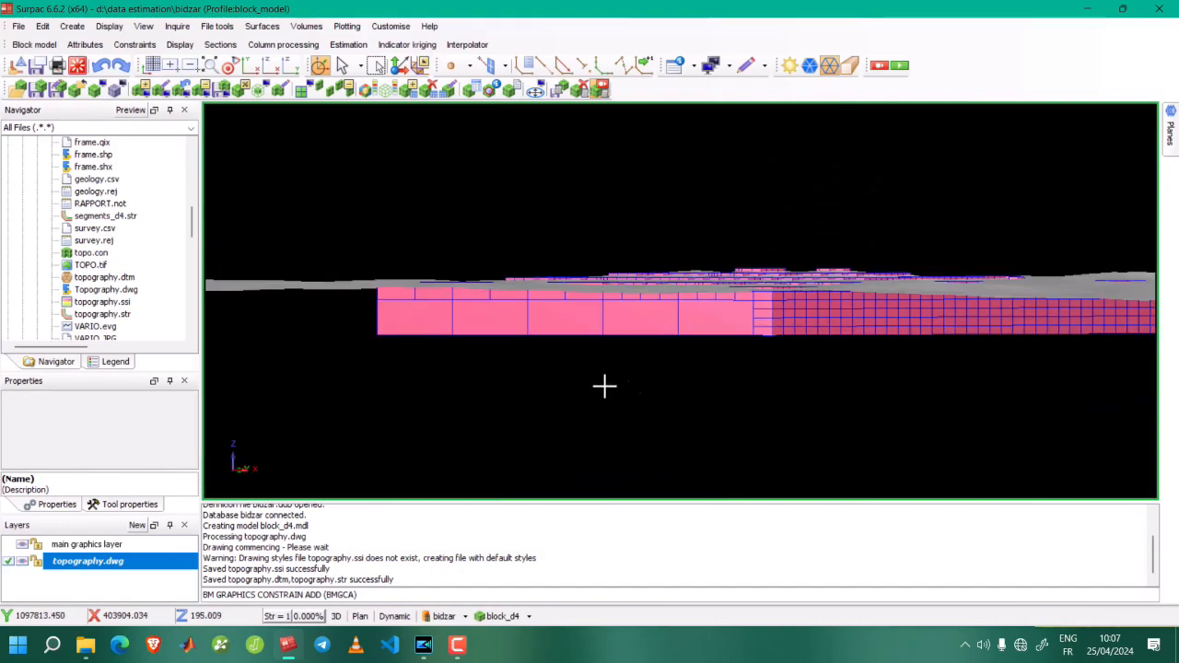
right_click(31, 562)
left_click(92, 616)
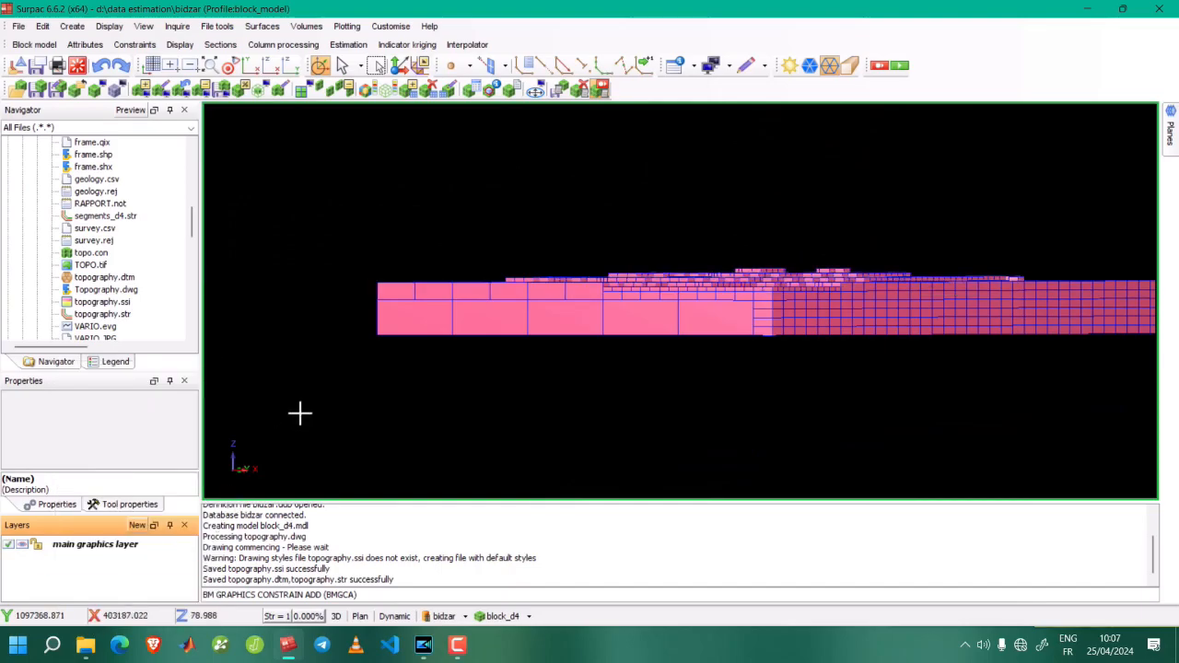
left_click_drag(692, 283, 543, 294)
scroll(549, 301, "up", 3)
scroll(550, 301, "down", 3)
left_click_drag(743, 415, 660, 395)
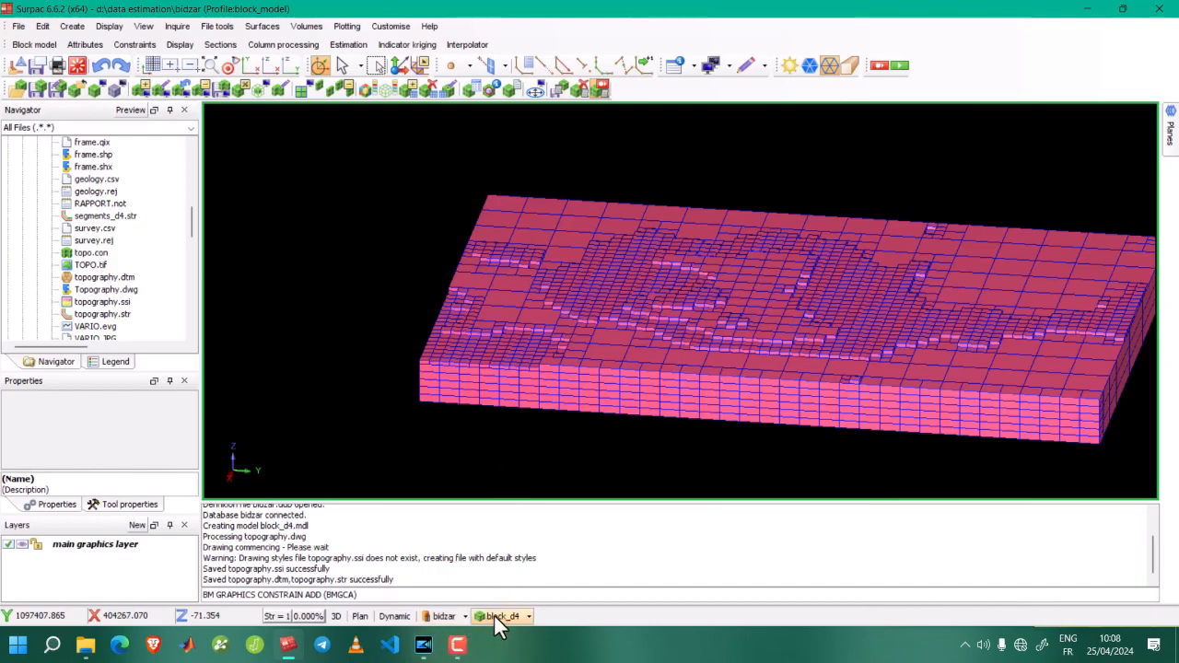
Create a new block_d4 constraint of type 3DM that keeps the blocks inside d4_bon.dtm.
left_click(529, 613)
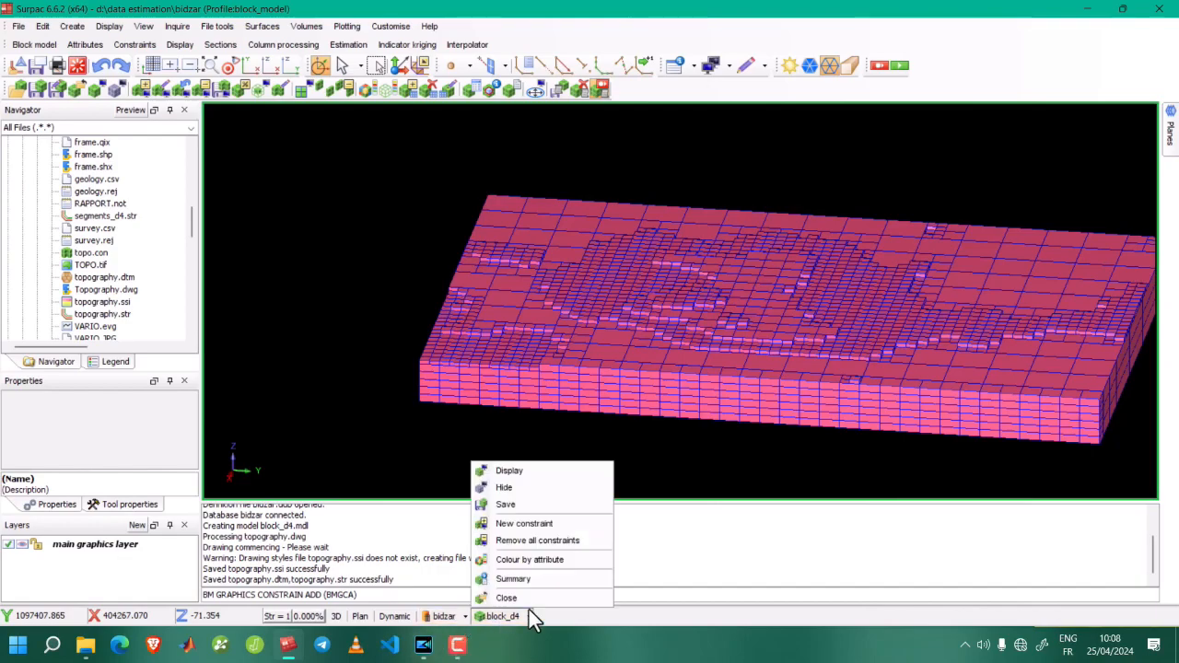
left_click(534, 527)
type("a")
left_click(368, 216)
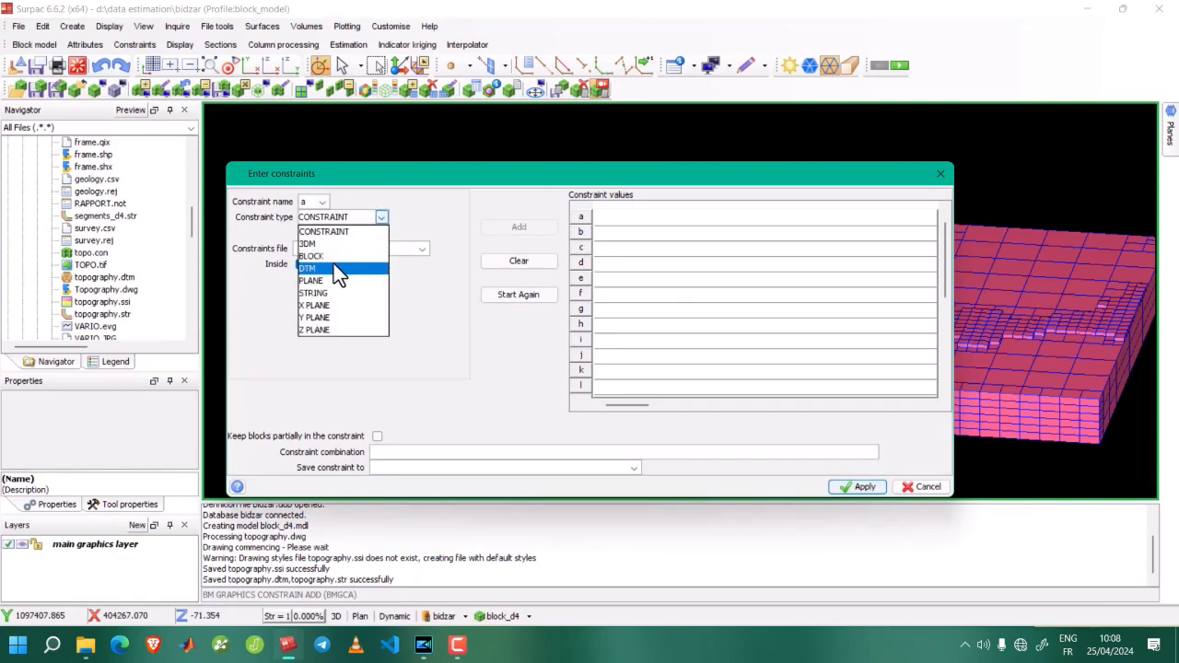
left_click(337, 243)
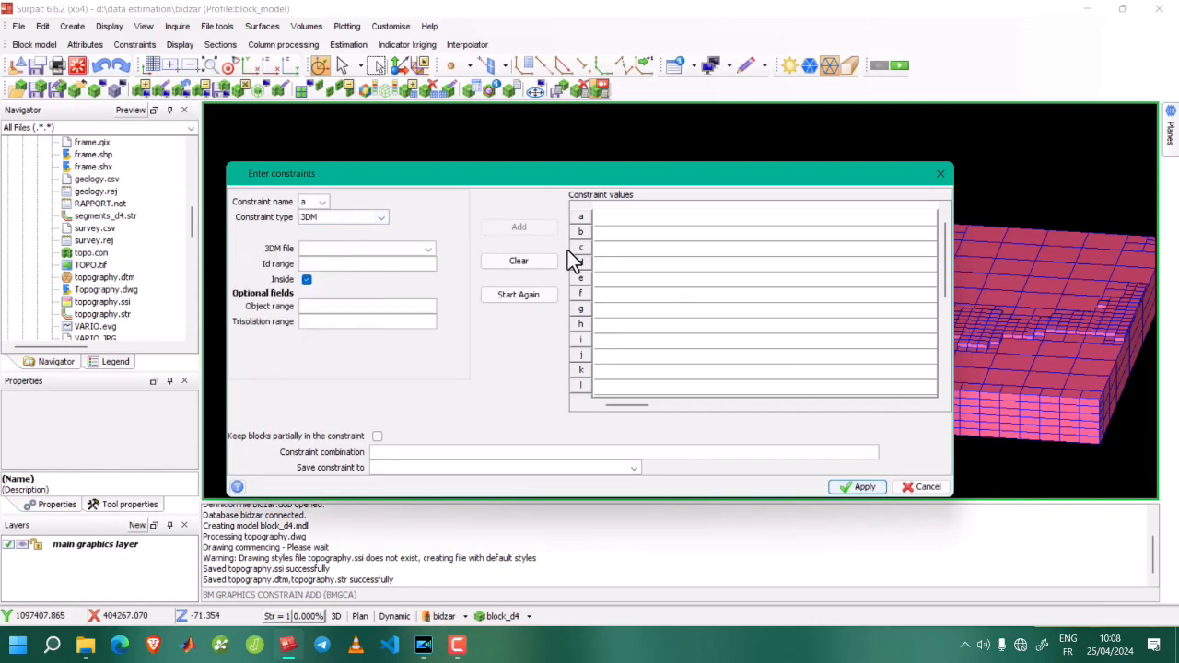
left_click(428, 248)
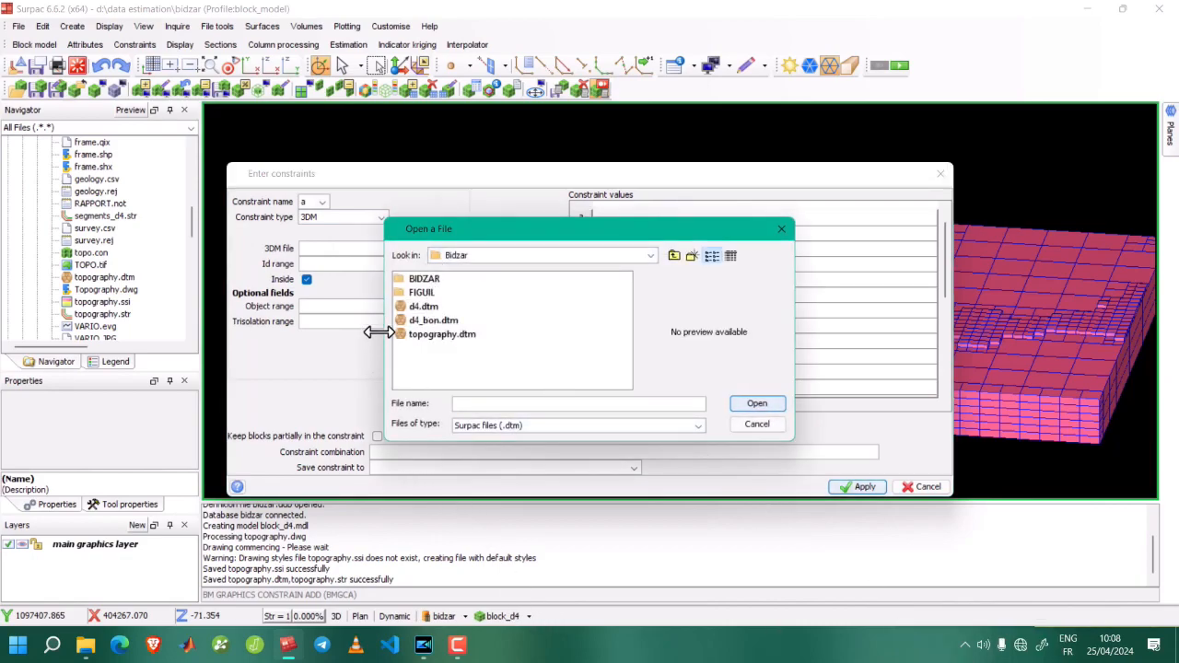
left_click(431, 320)
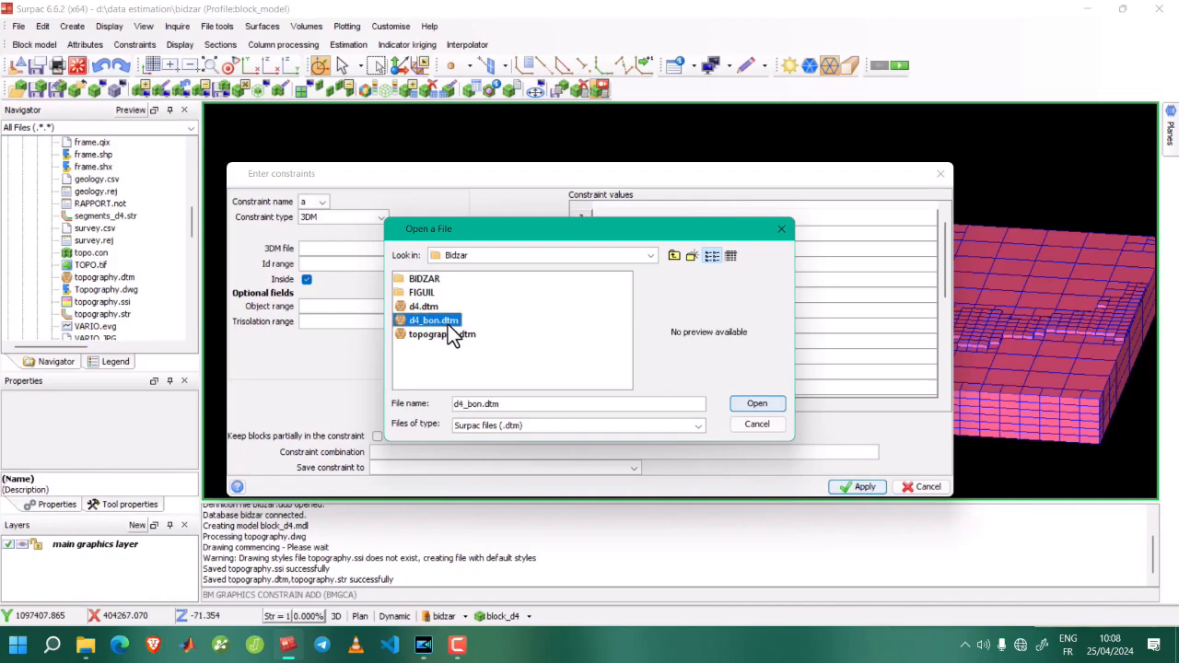
left_click(743, 404)
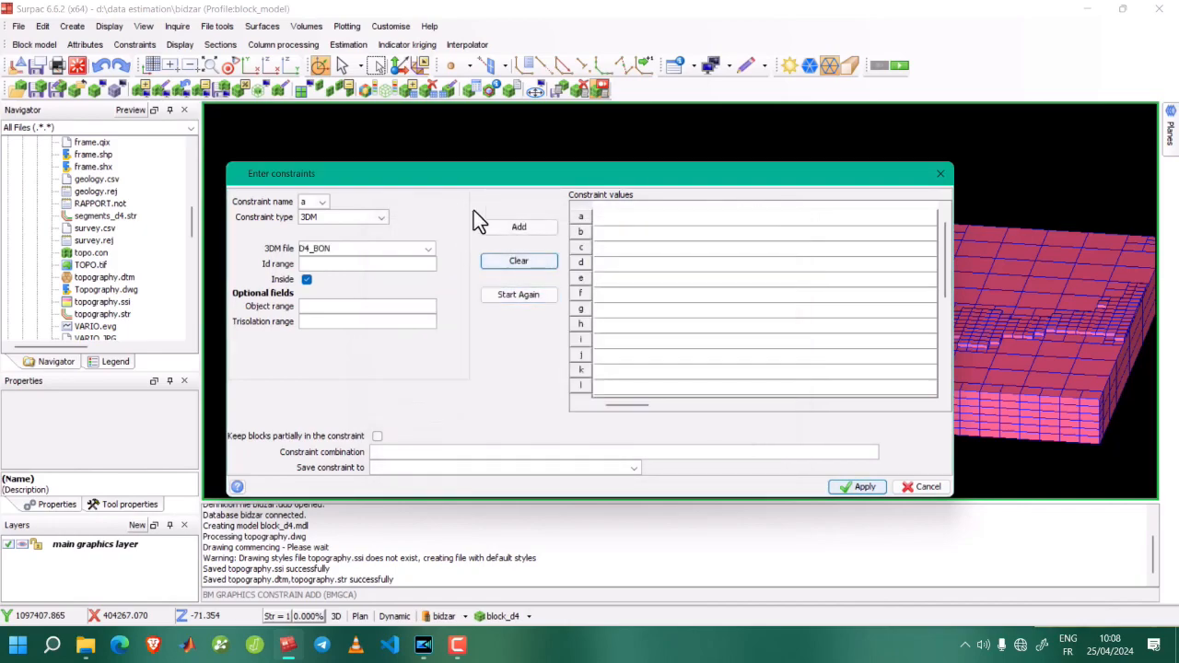
left_click(513, 227)
Save the 3DM constraint as geology_d4, apply it and view the constrained blocks in 3D.
left_click(438, 468)
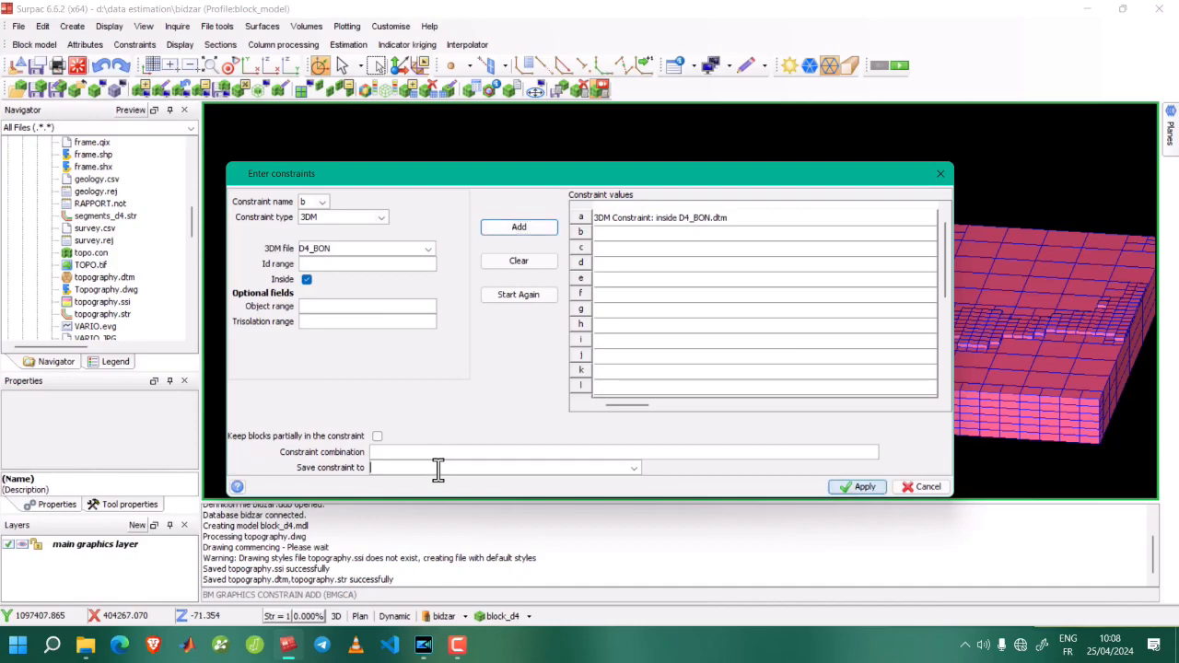
type("gelog")
key("BackSpace")
key("BackSpace")
key("BackSpace")
key("BackSpace")
type("ology_d4")
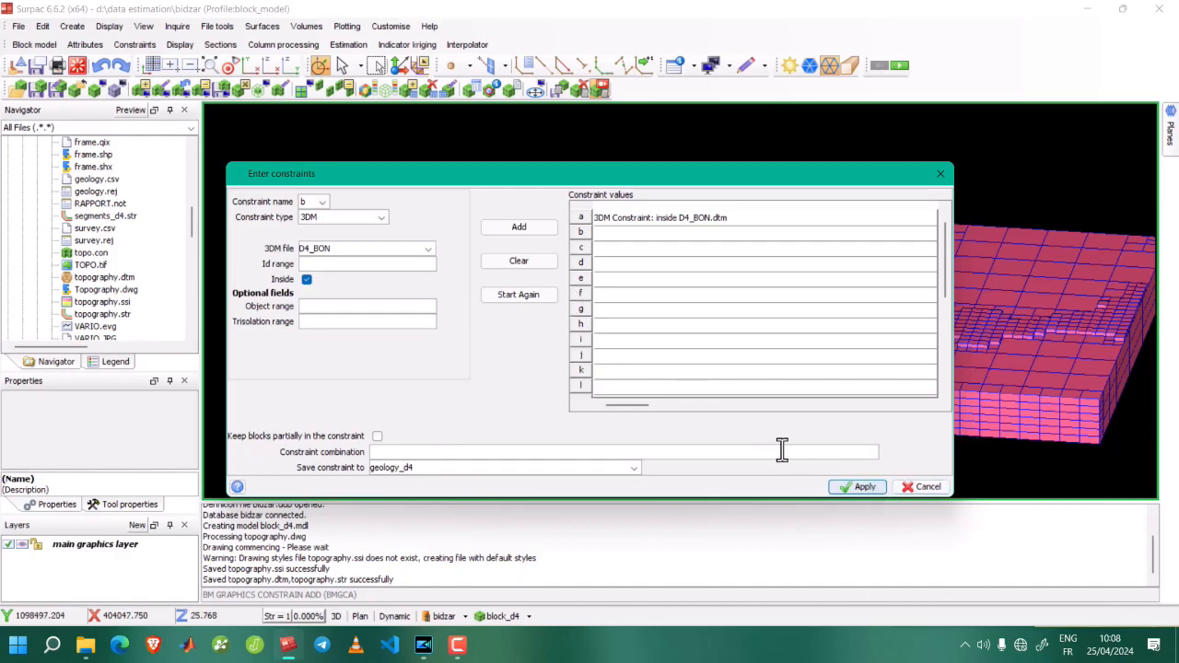
left_click(845, 485)
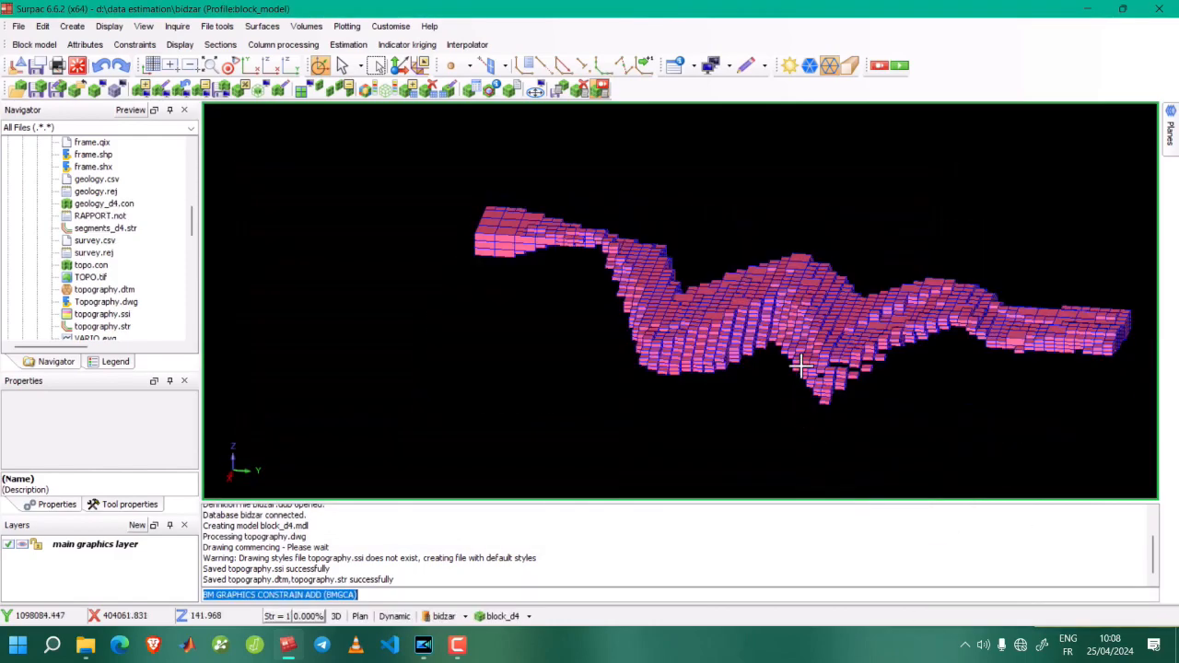
middle_click_drag(812, 332, 605, 332)
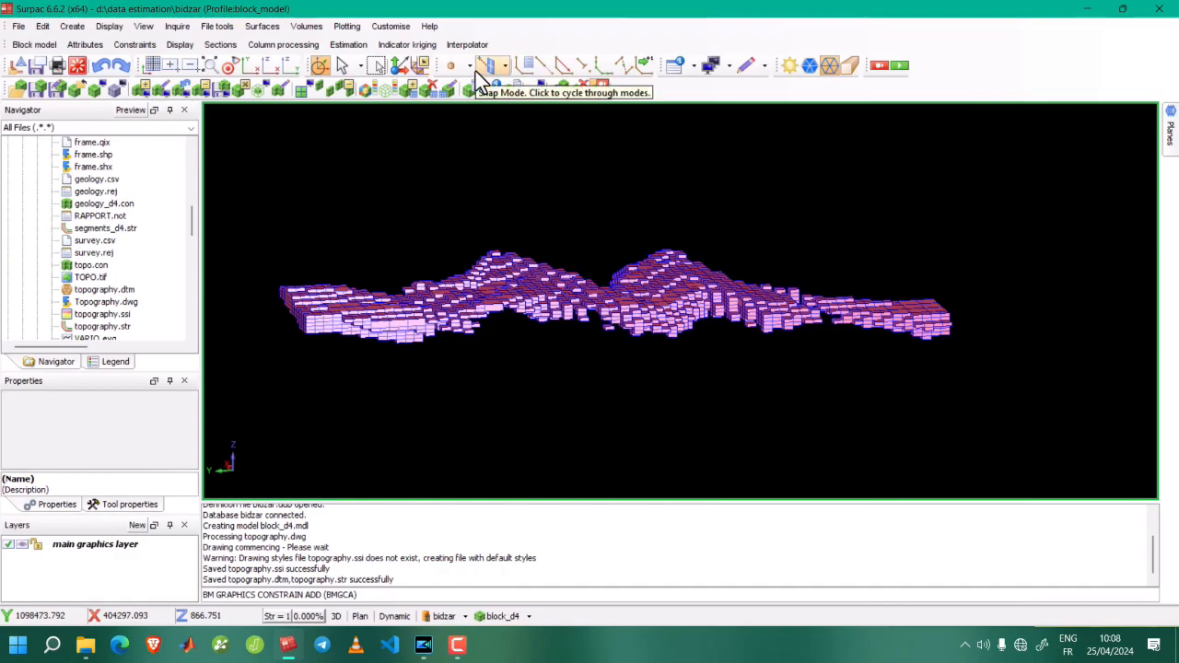
Define a new block model attribute cao of type real with 3 decimals and background value 0.
left_click(334, 48)
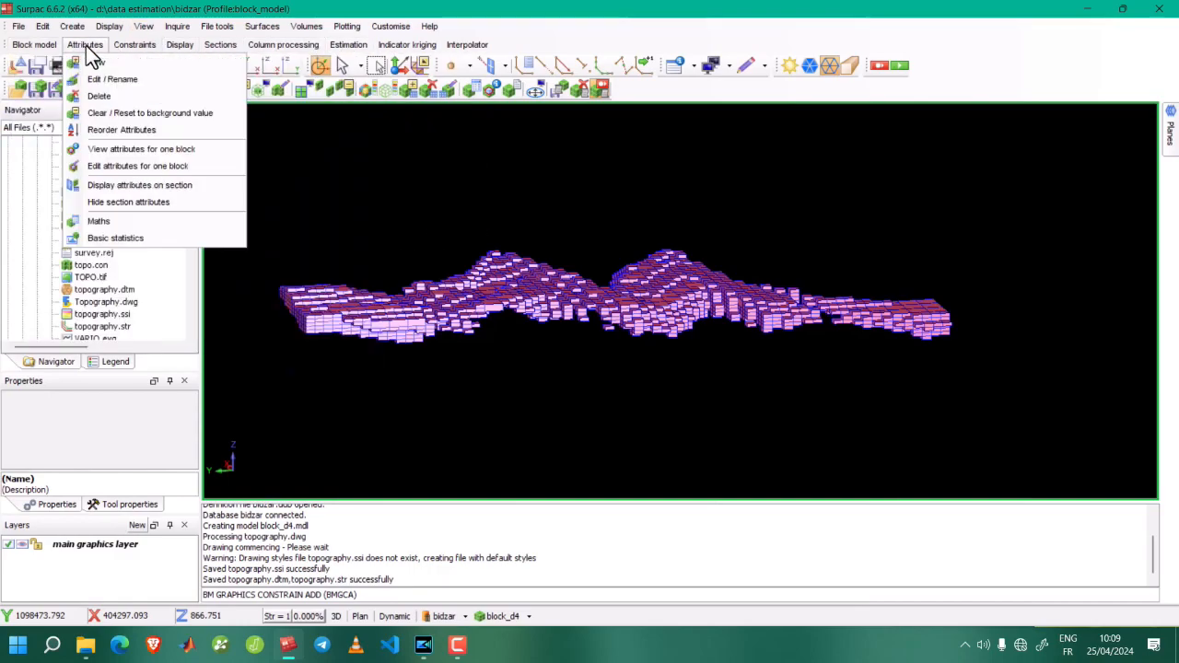
left_click(86, 62)
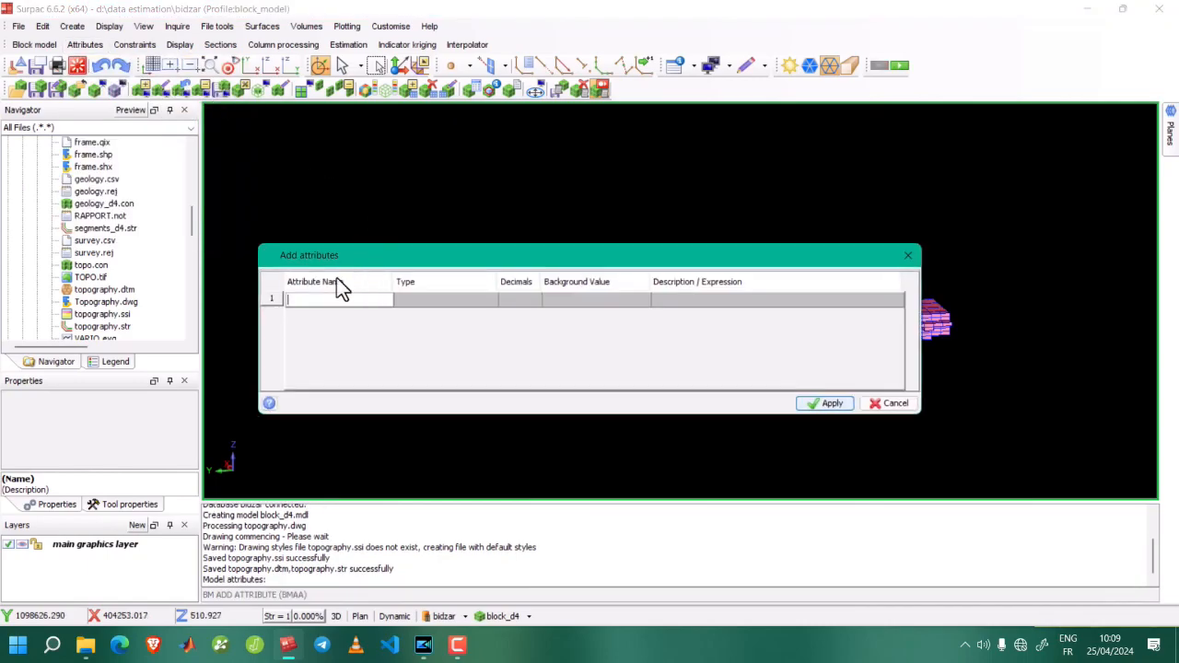
type("cao")
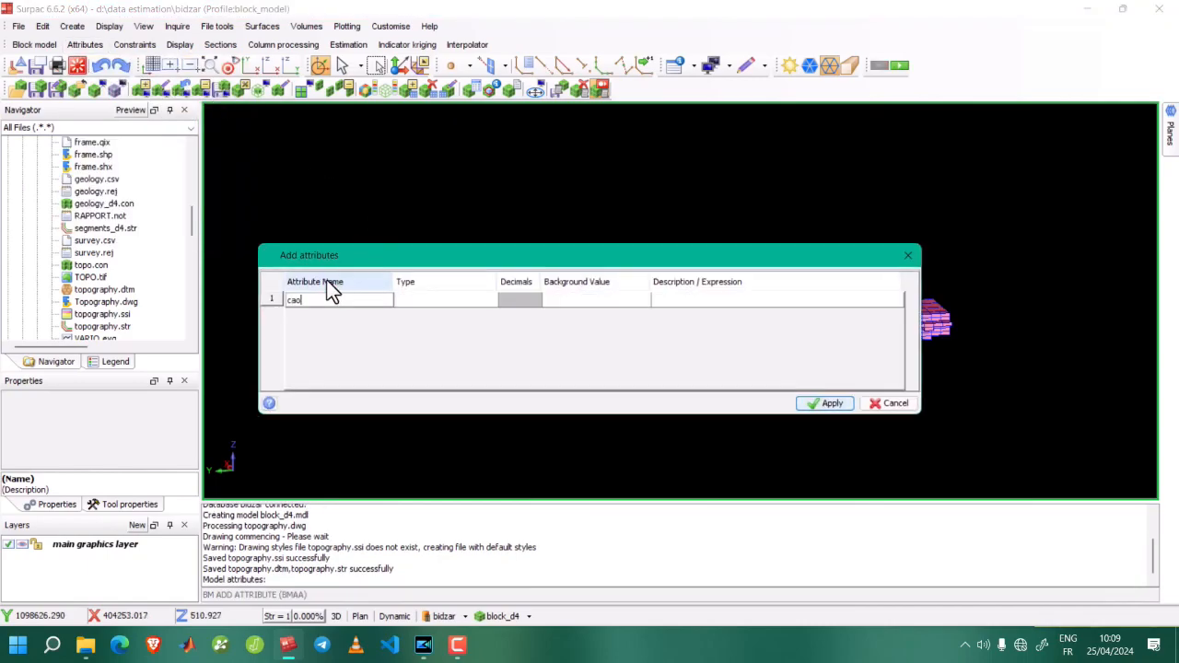
left_click(473, 304)
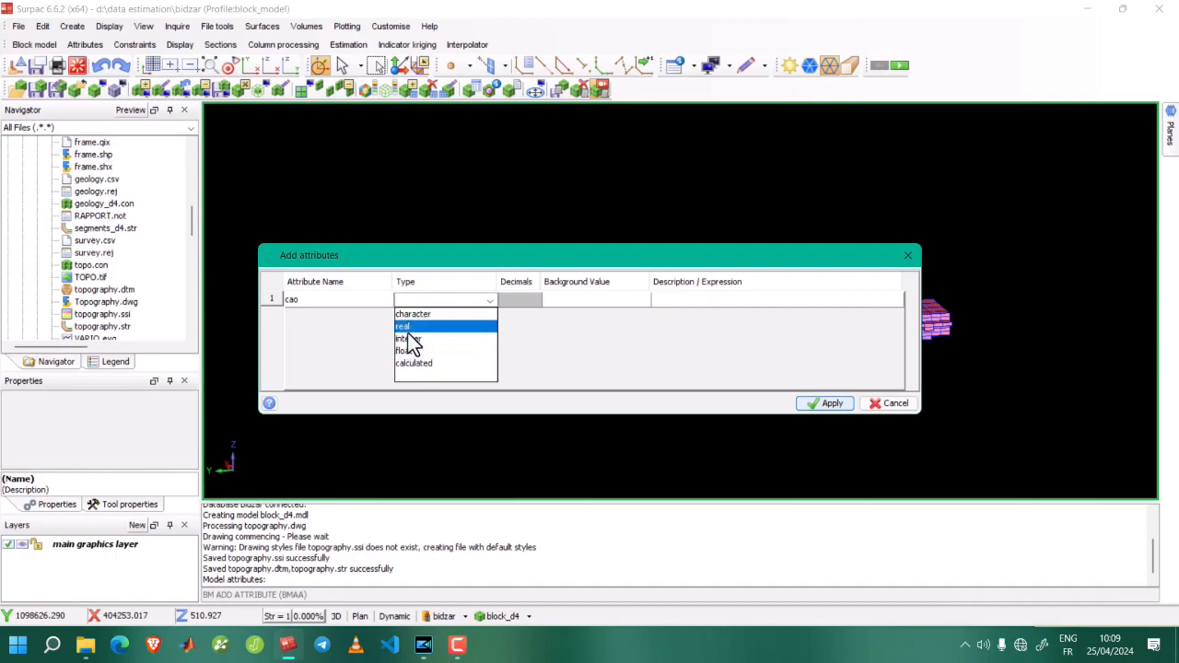
left_click(408, 328)
left_click(572, 302)
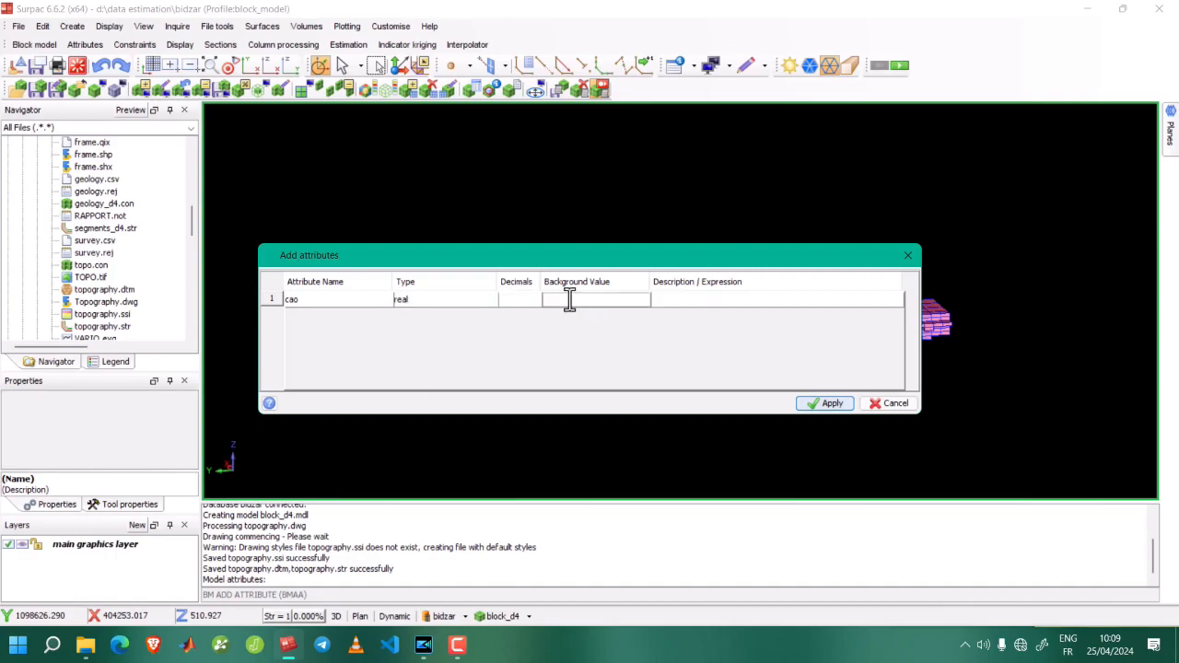
left_click(522, 303)
left_click(702, 300)
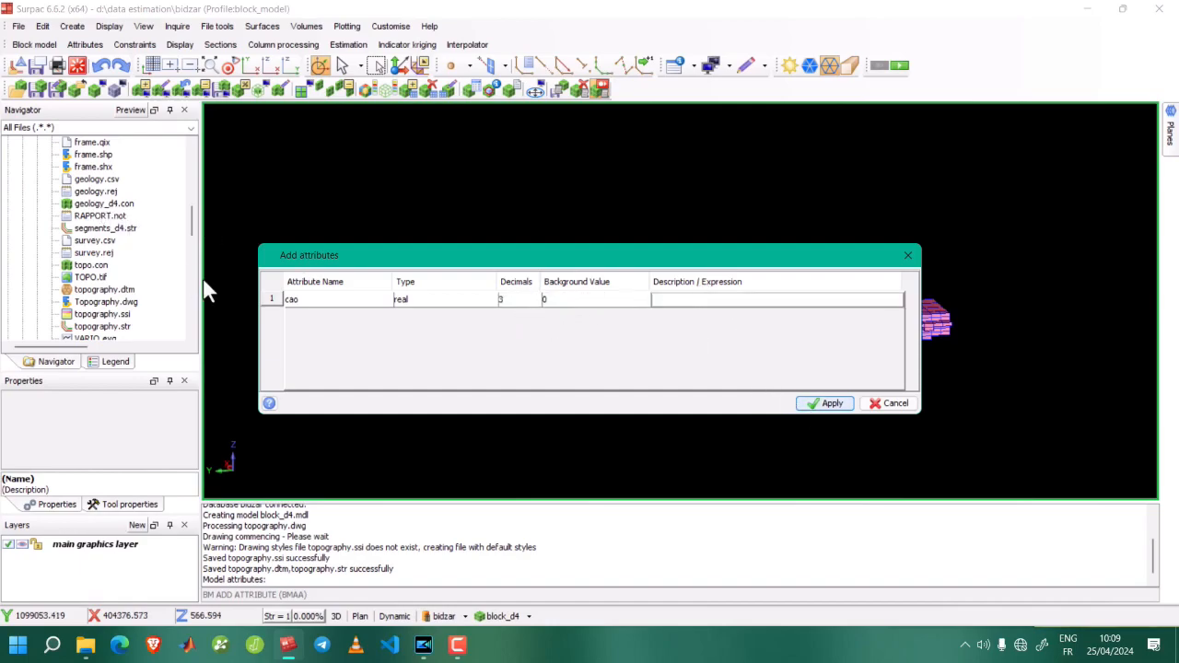
Add a second attribute row sio2 of type real and apply the attributes to the model.
right_click(270, 300)
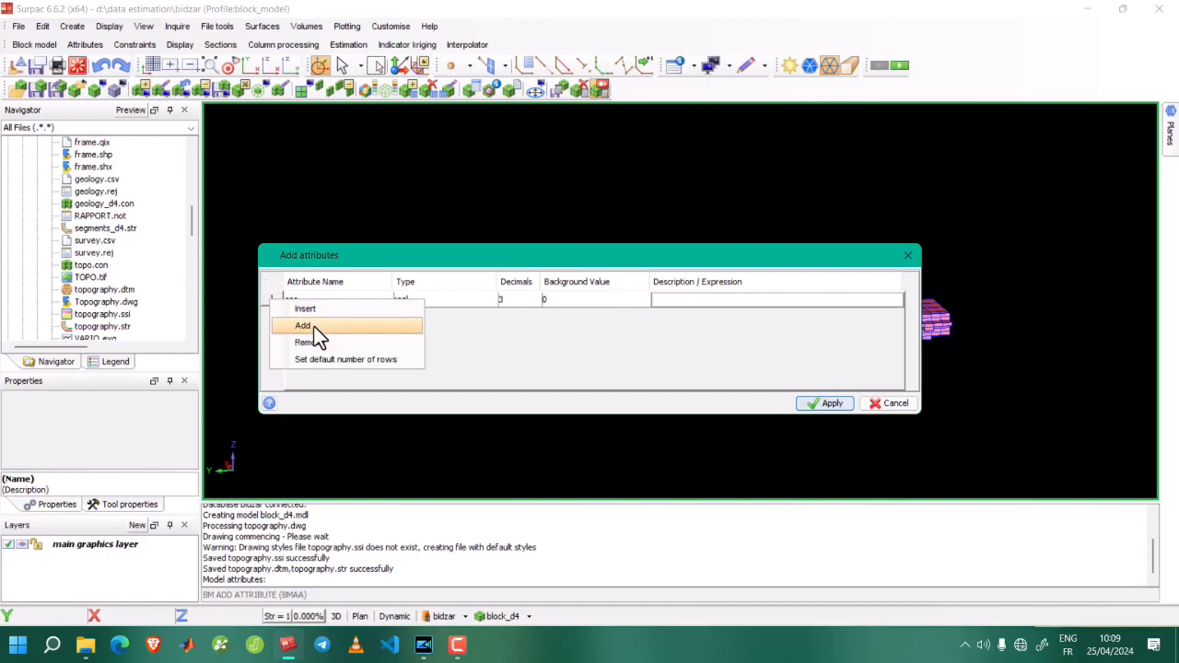
left_click(313, 325)
left_click(298, 313)
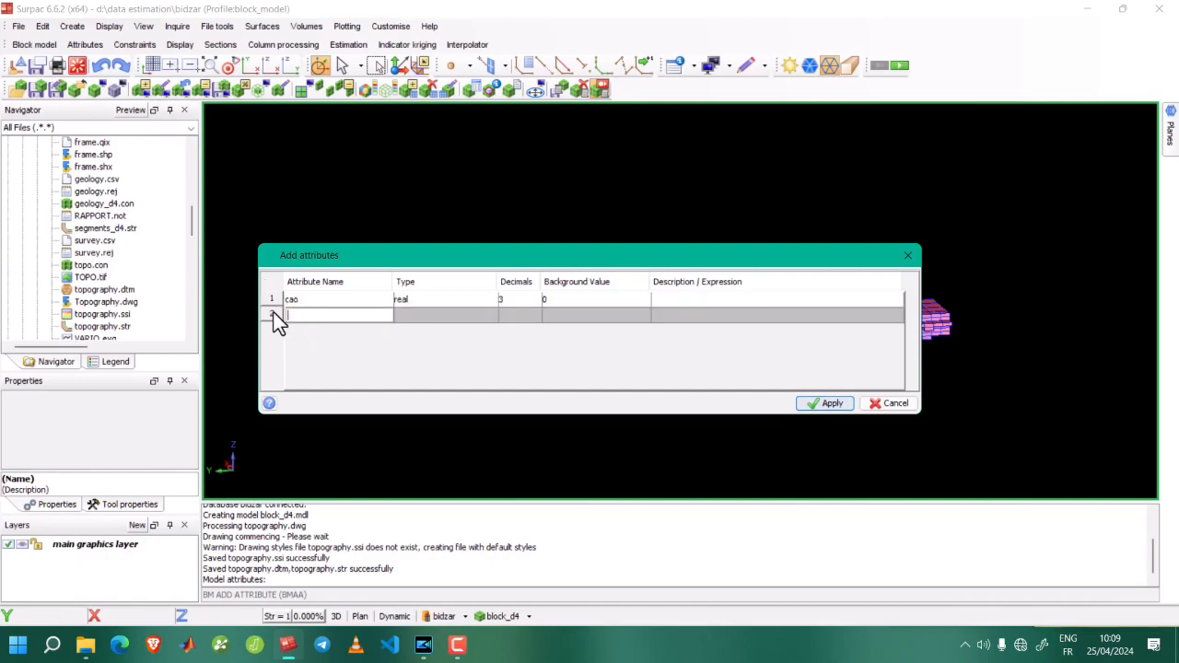
type("sio2")
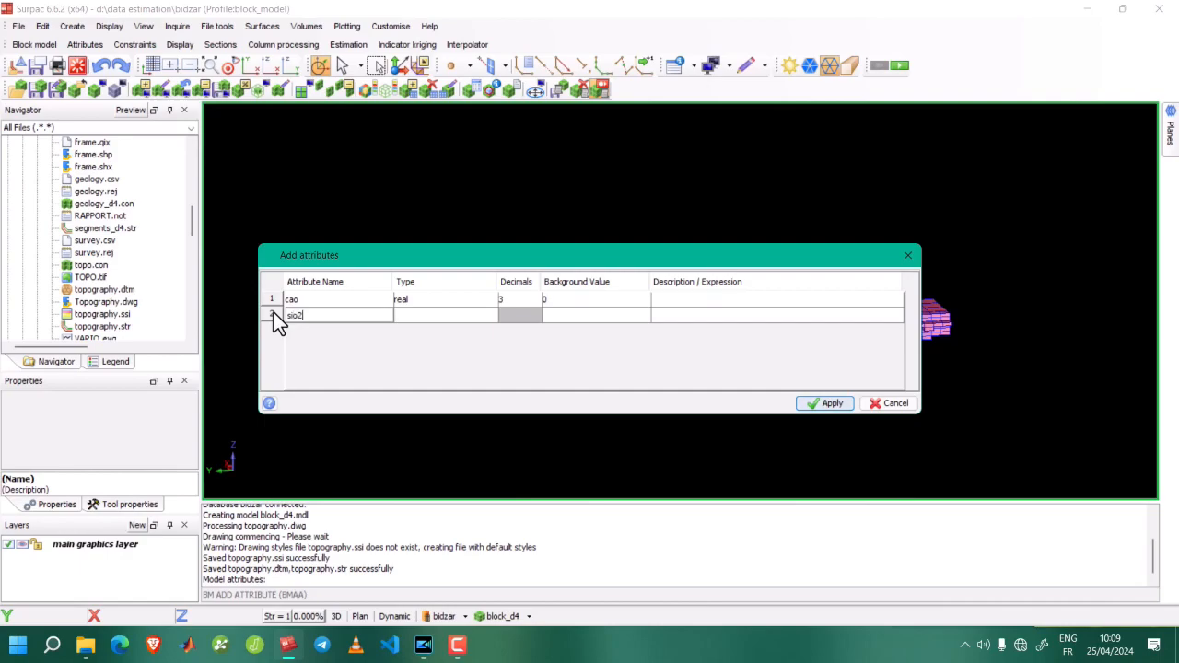
left_click(439, 315)
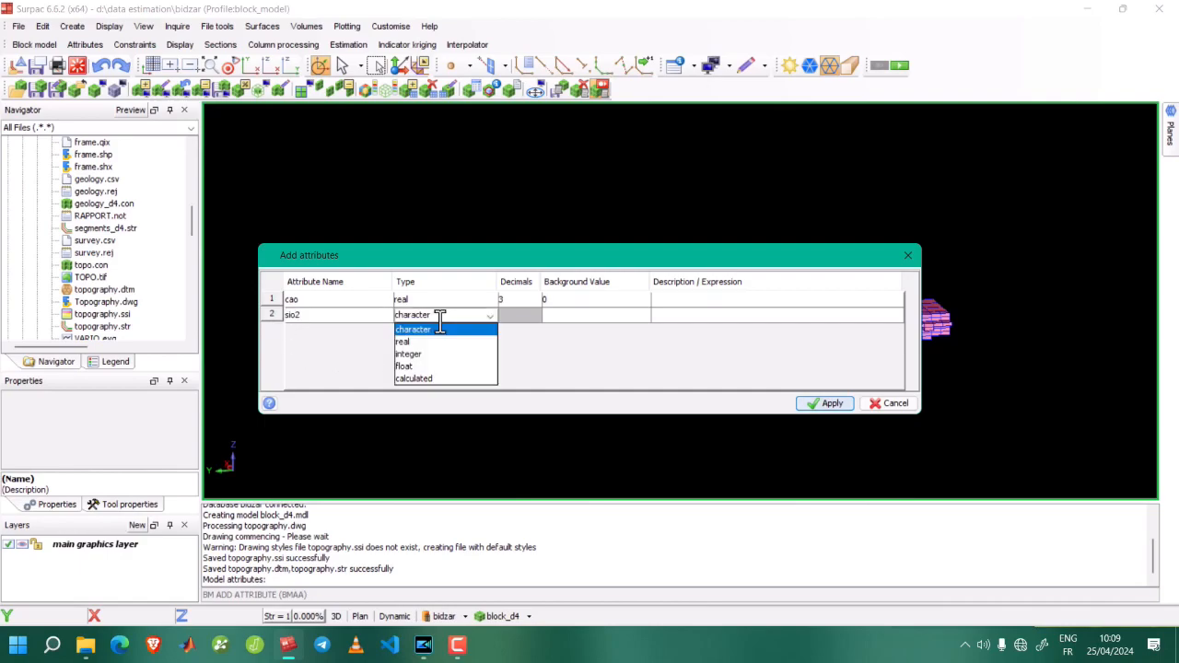
left_click(429, 342)
left_click(520, 318)
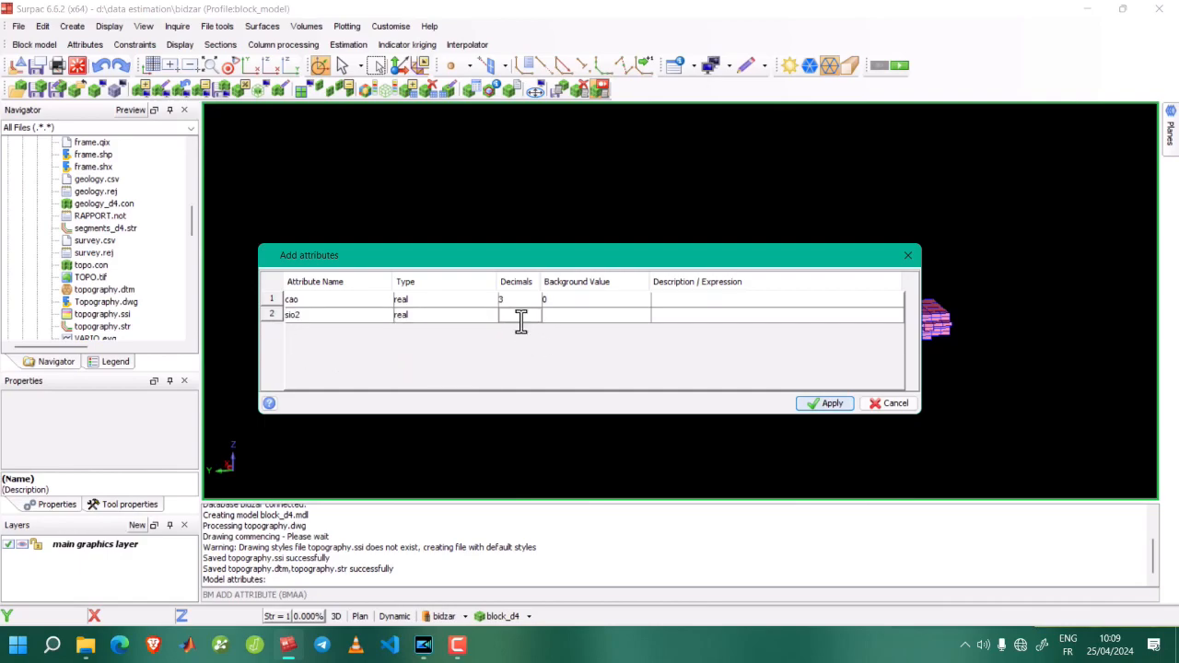
left_click(545, 316)
left_click(808, 407)
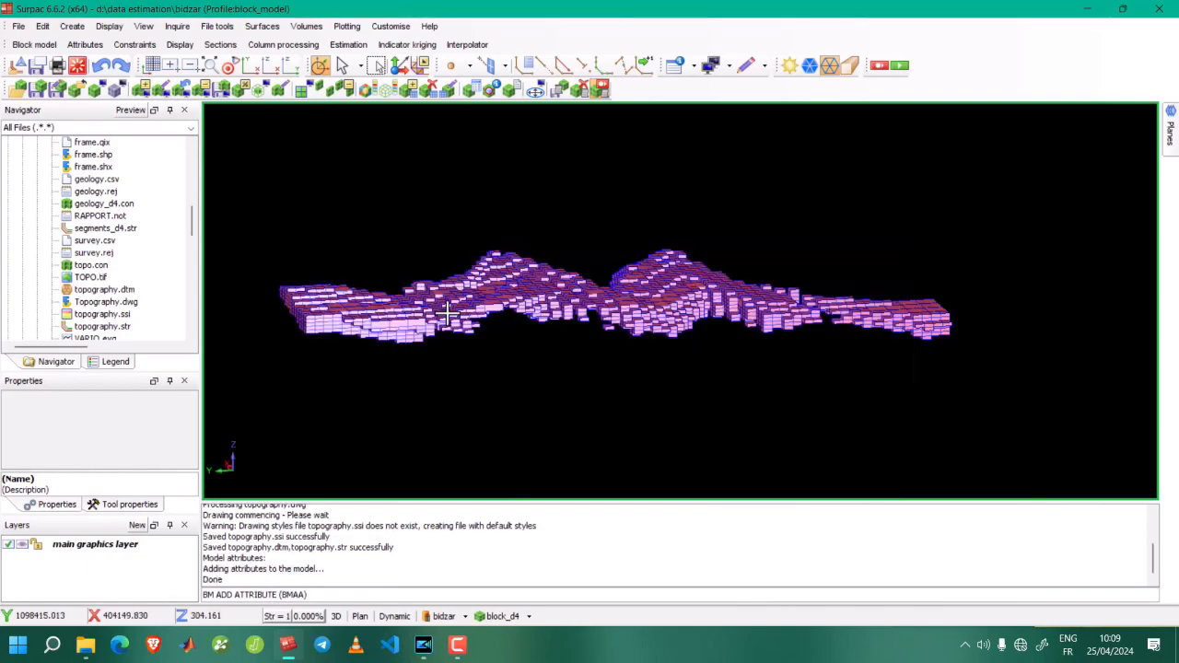
Start an ordinary kriging estimation for the cao attribute, leaving all the optional estimation attributes blank.
left_click(336, 43)
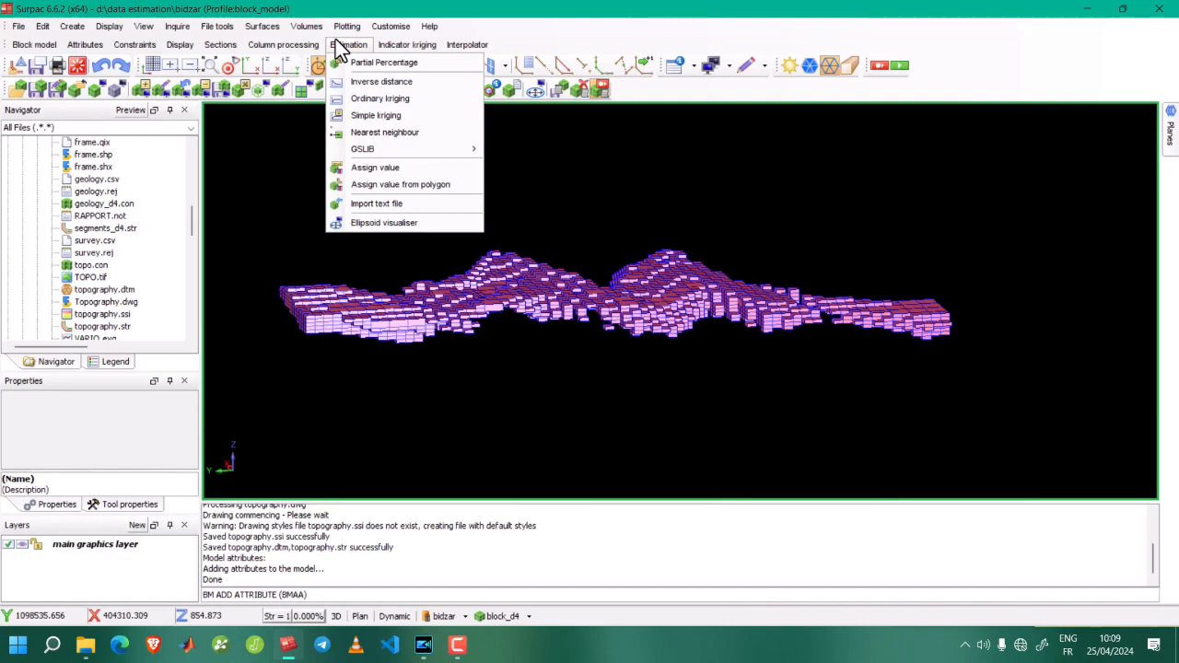
left_click(410, 98)
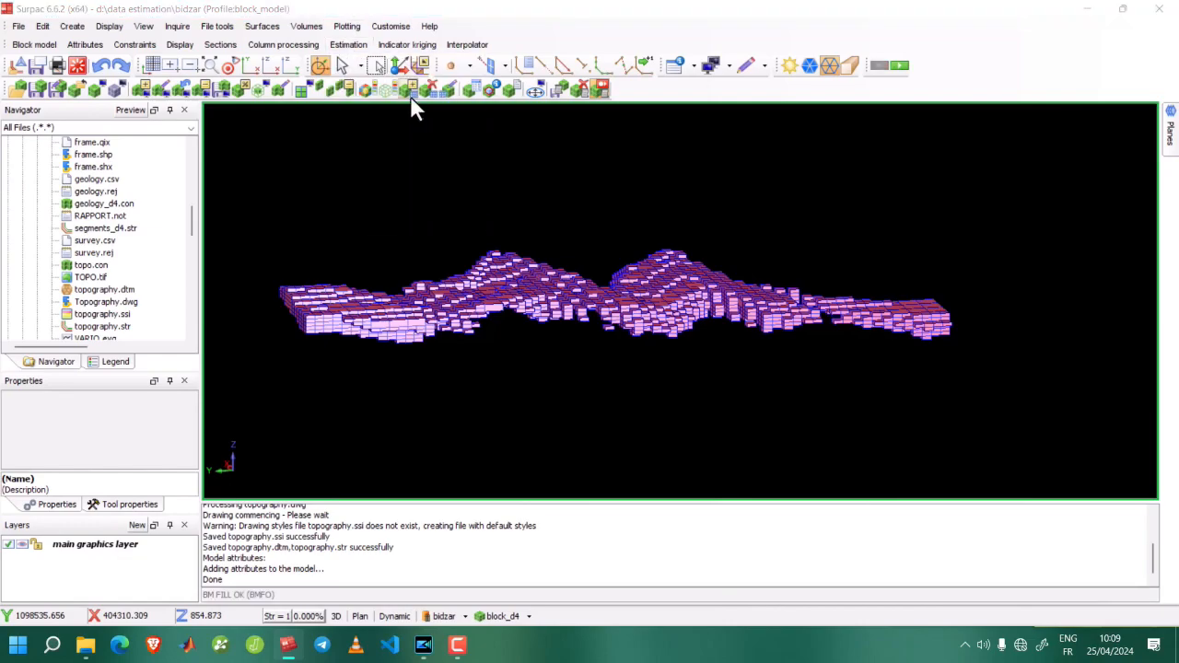
left_click(686, 332)
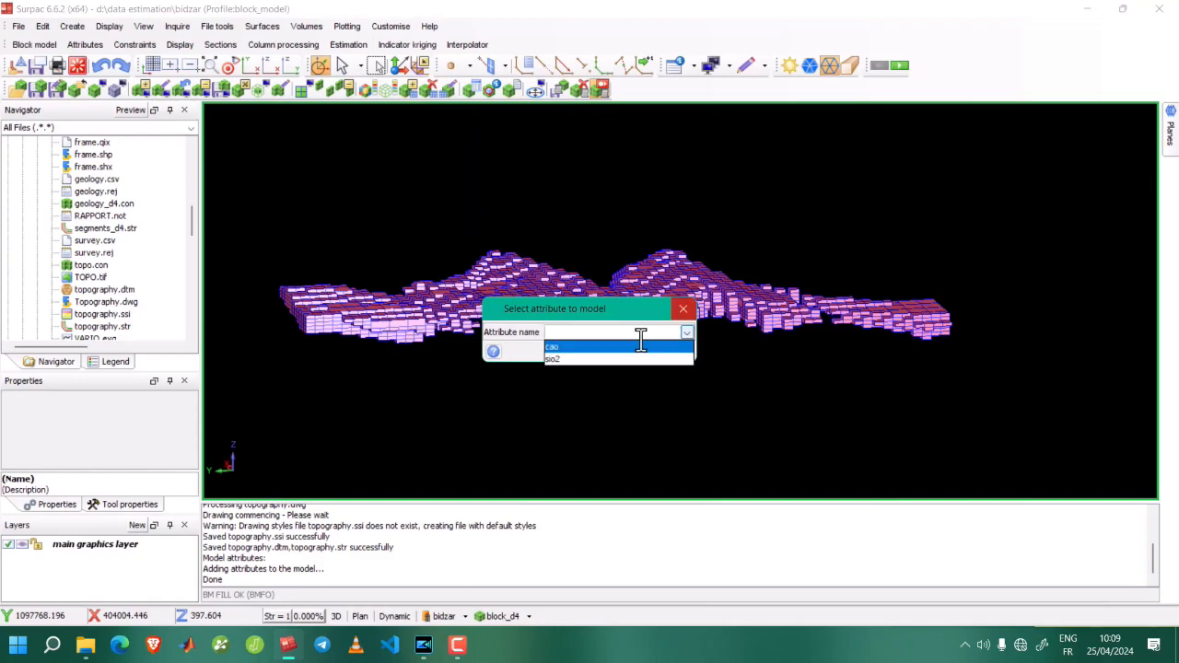
left_click(557, 347)
left_click(589, 353)
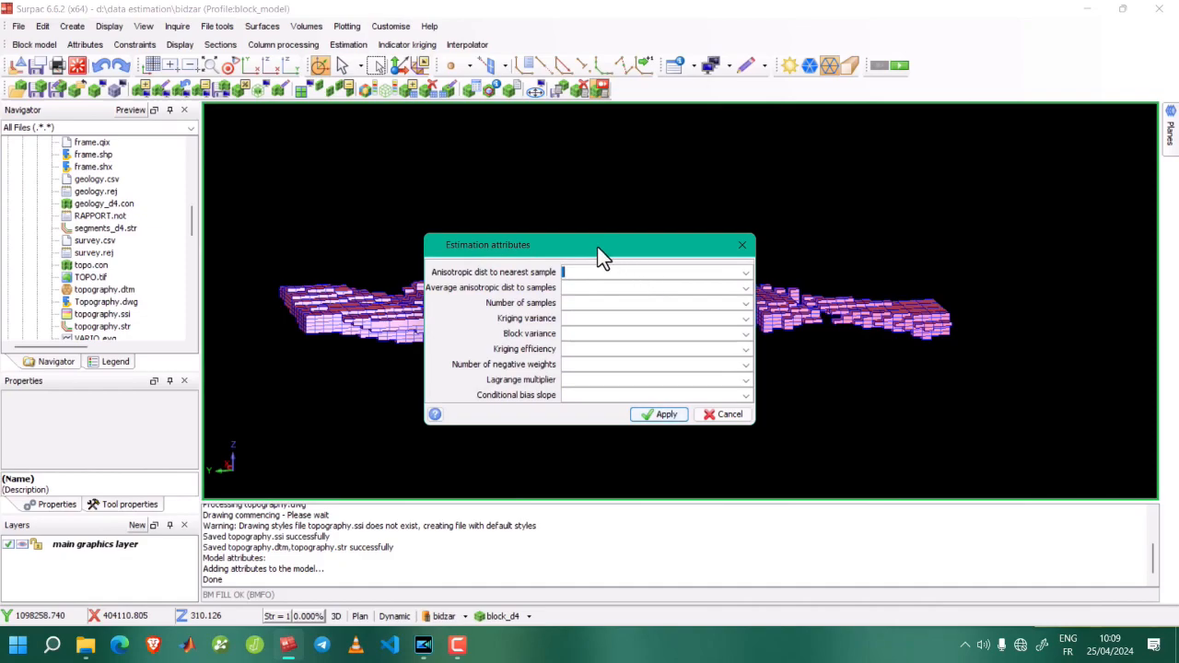
left_click_drag(597, 246, 605, 208)
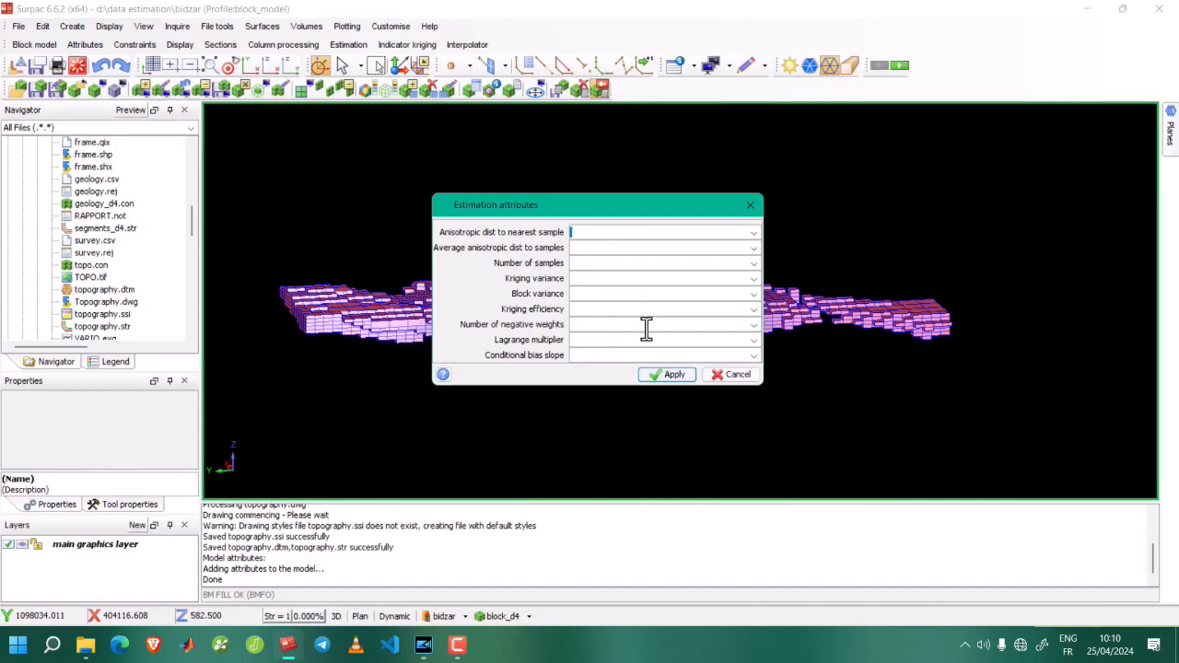
left_click(667, 372)
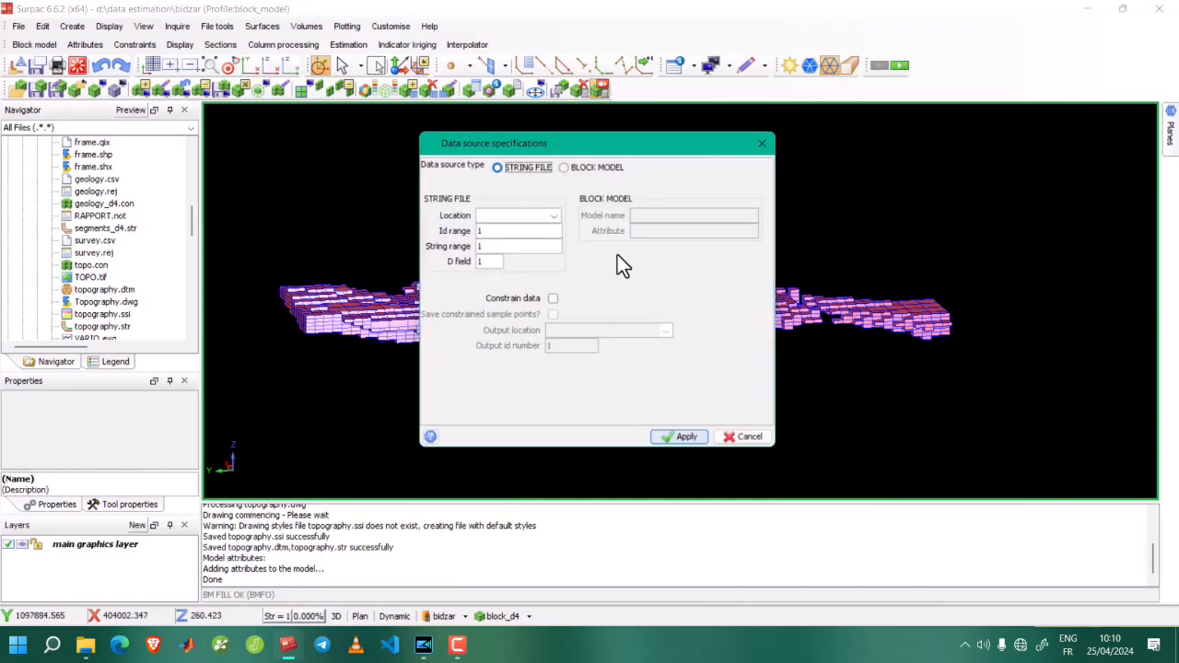
Use the string file composite_d40.str as the data source for the cao estimation and apply the specifications.
left_click(558, 214)
left_click(491, 266)
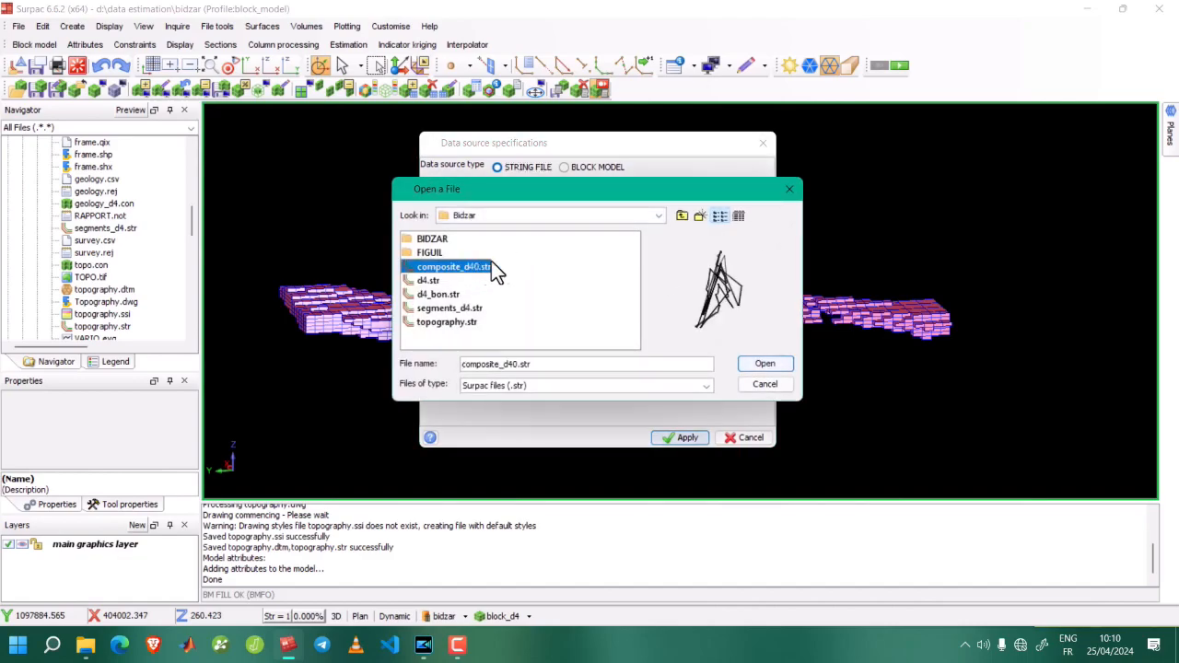
left_click(764, 364)
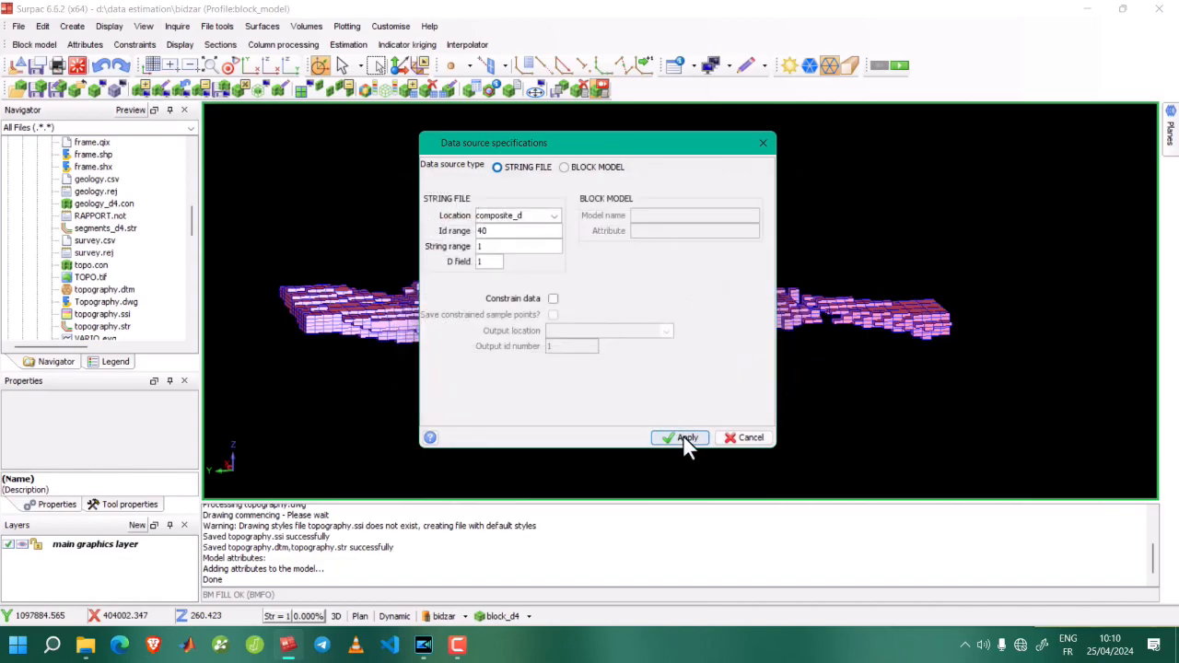
double_click(493, 263)
left_click(681, 439)
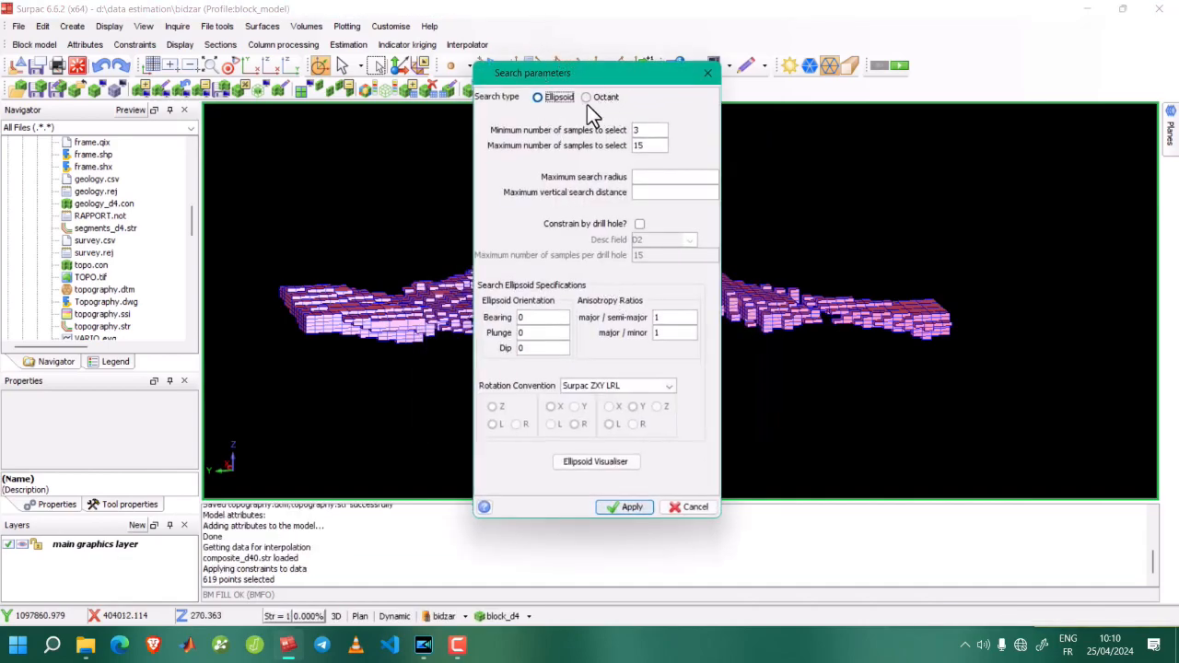
Set the ellipsoid search to select a minimum of 5 and a maximum of 10 samples.
double_click(641, 130)
left_click(641, 130)
key("BackSpace")
type("4")
key("BackSpace")
type("5")
double_click(652, 144)
type("10")
Set the maximum search radius to 500 and the maximum vertical search distance to 100.
type("500")
left_click(657, 191)
type("50")
key("BackSpace")
key("BackSpace")
type("100")
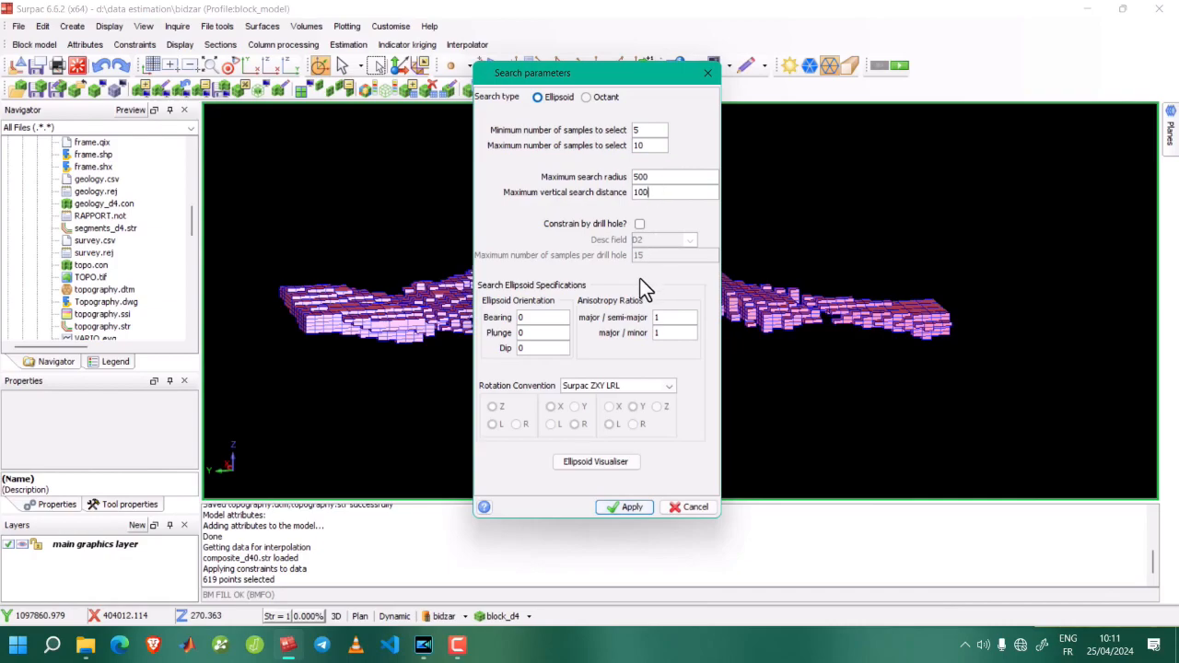
Switch to File Explorer and open the VARIO image in data estimation\Bidzar to read the variogram map's orientation values.
left_click(468, 642)
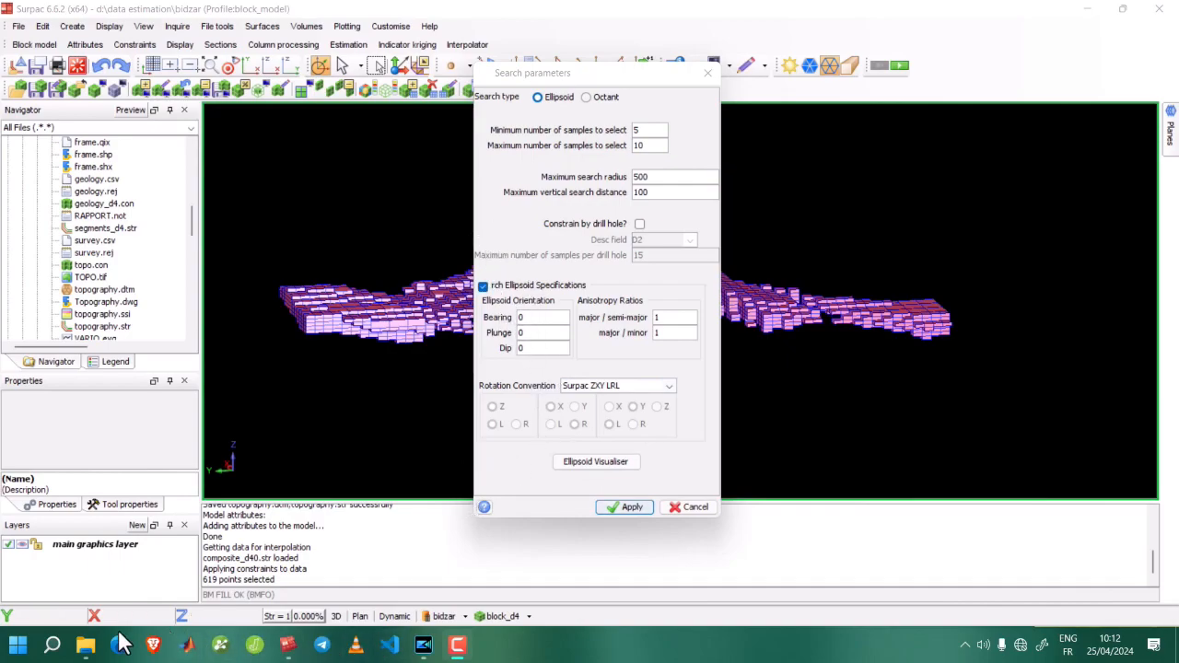
left_click(87, 644)
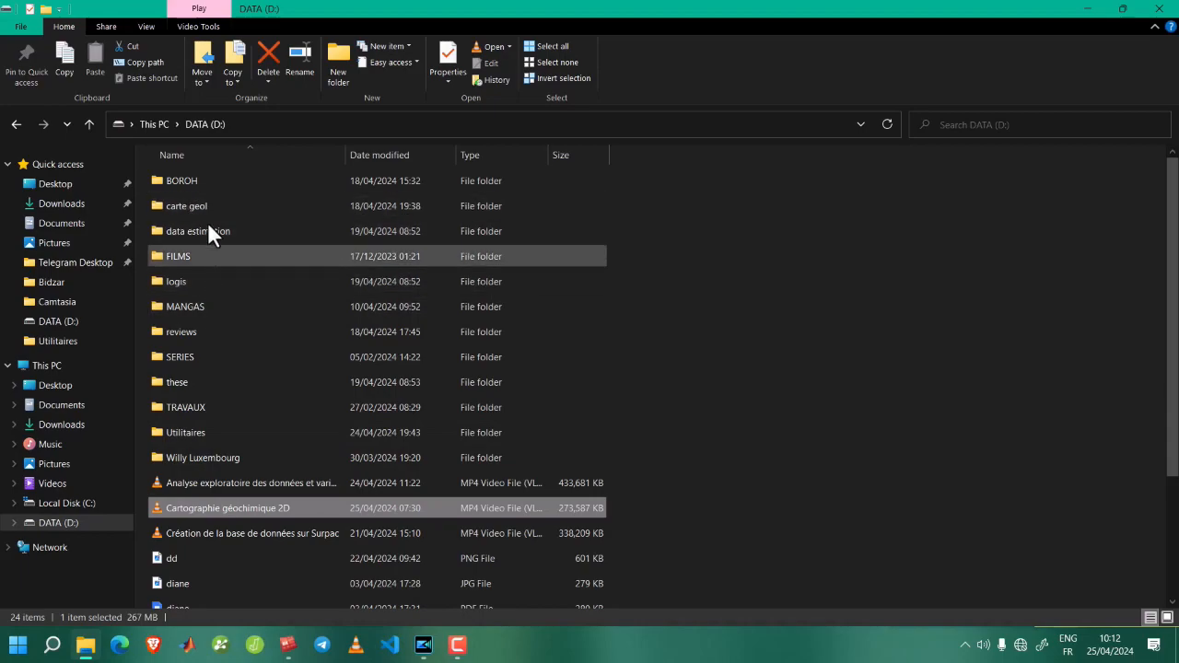
scroll(194, 294, "down", 2)
scroll(202, 247, "up", 2)
double_click(203, 236)
left_click(191, 207)
double_click(191, 207)
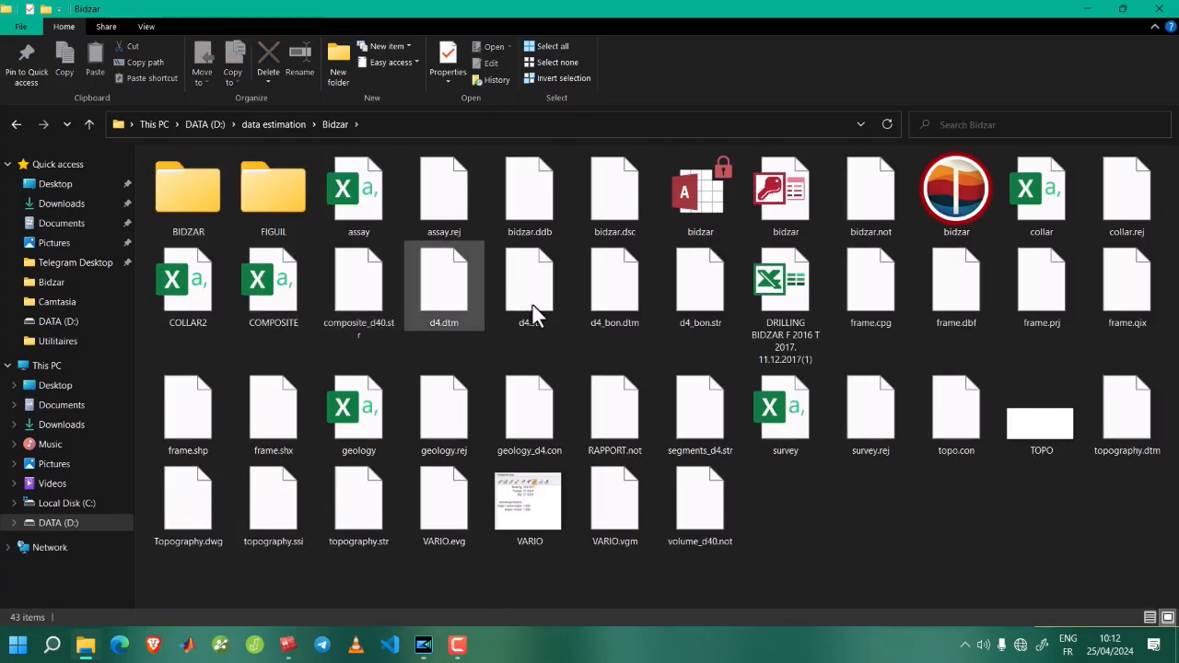
left_click(537, 530)
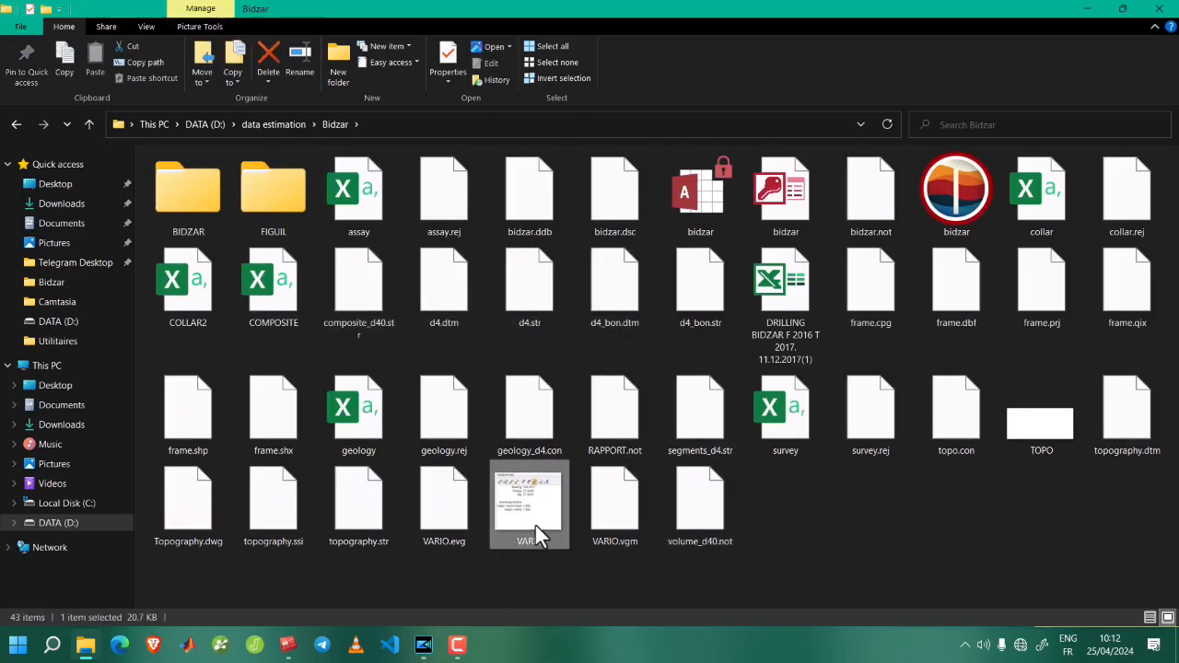
right_click(536, 530)
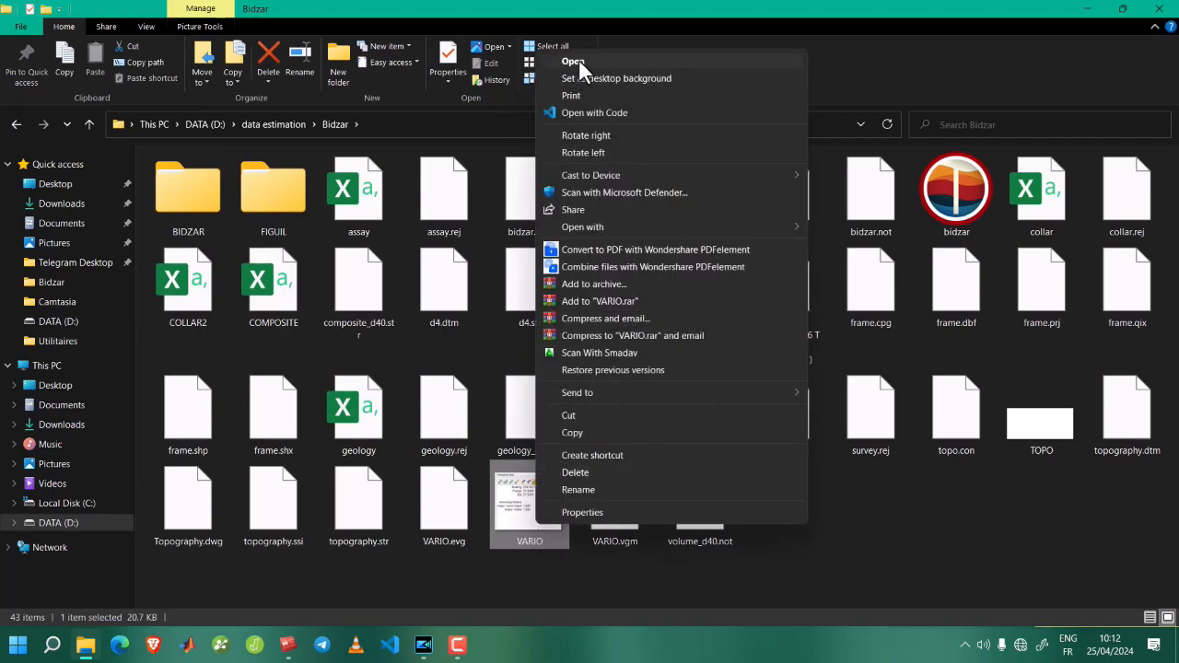
left_click(575, 61)
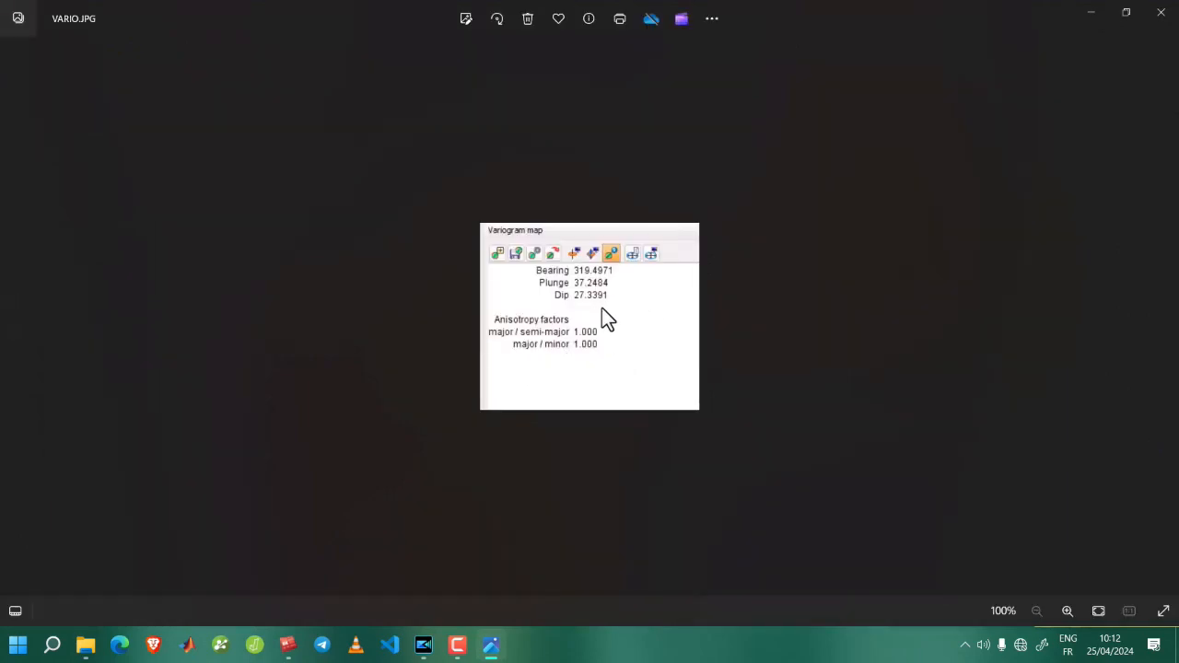
Switch back to Surpac and set the search ellipsoid's bearing to 319.49 and plunge to 37.24, following the VARIO image.
key("alt+Tab")
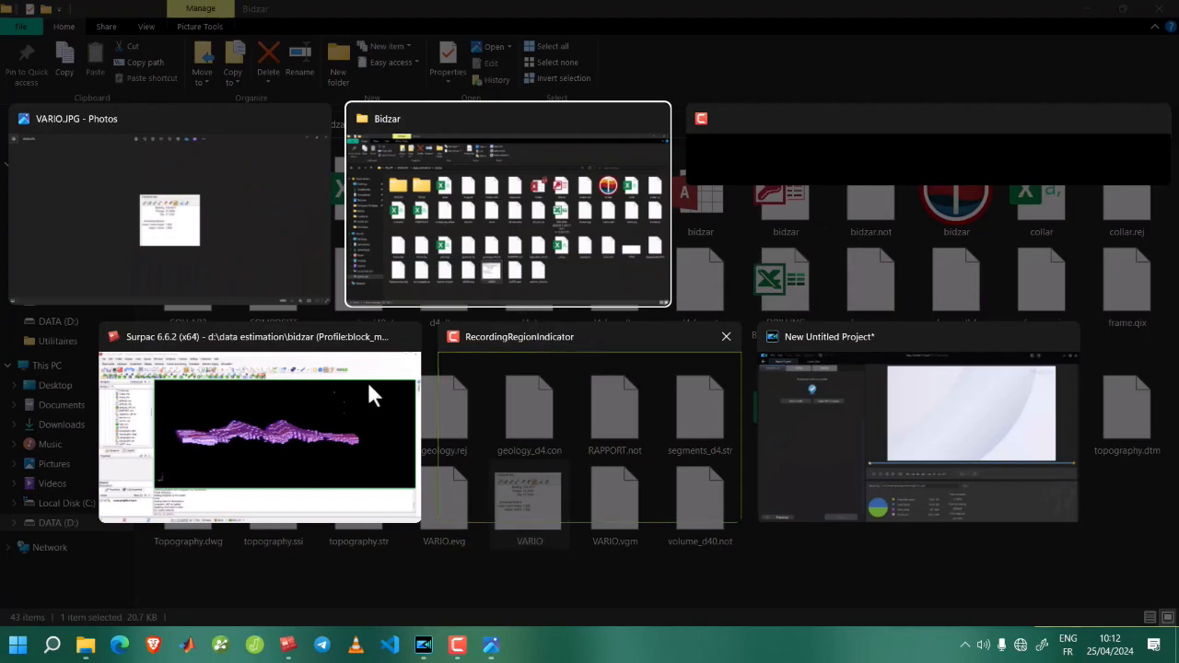
left_click(279, 402)
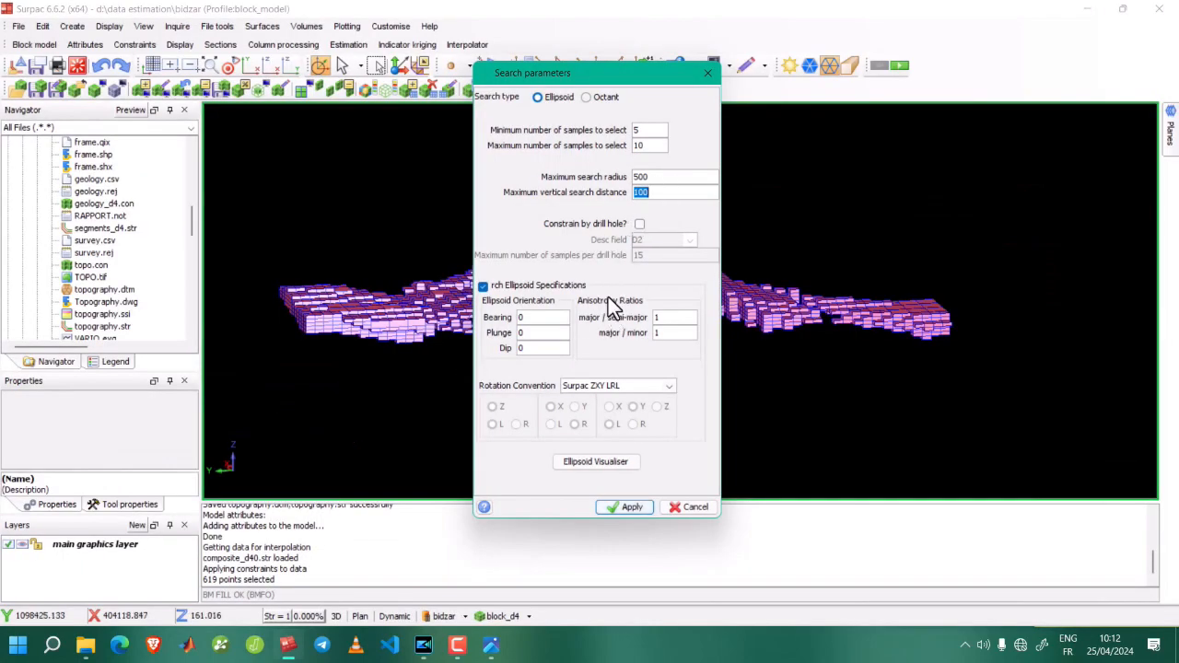
double_click(542, 318)
type("319.49")
key("alt+Tab")
key("alt+Tab")
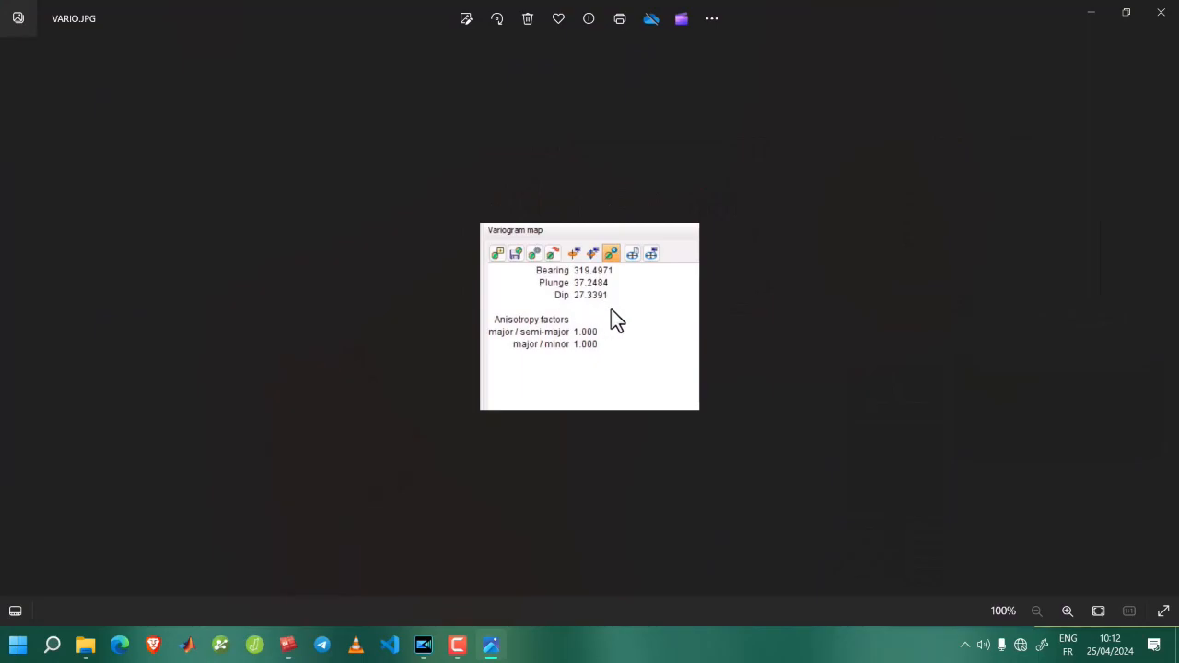
key("alt+Tab")
key("Tab")
type("37.24")
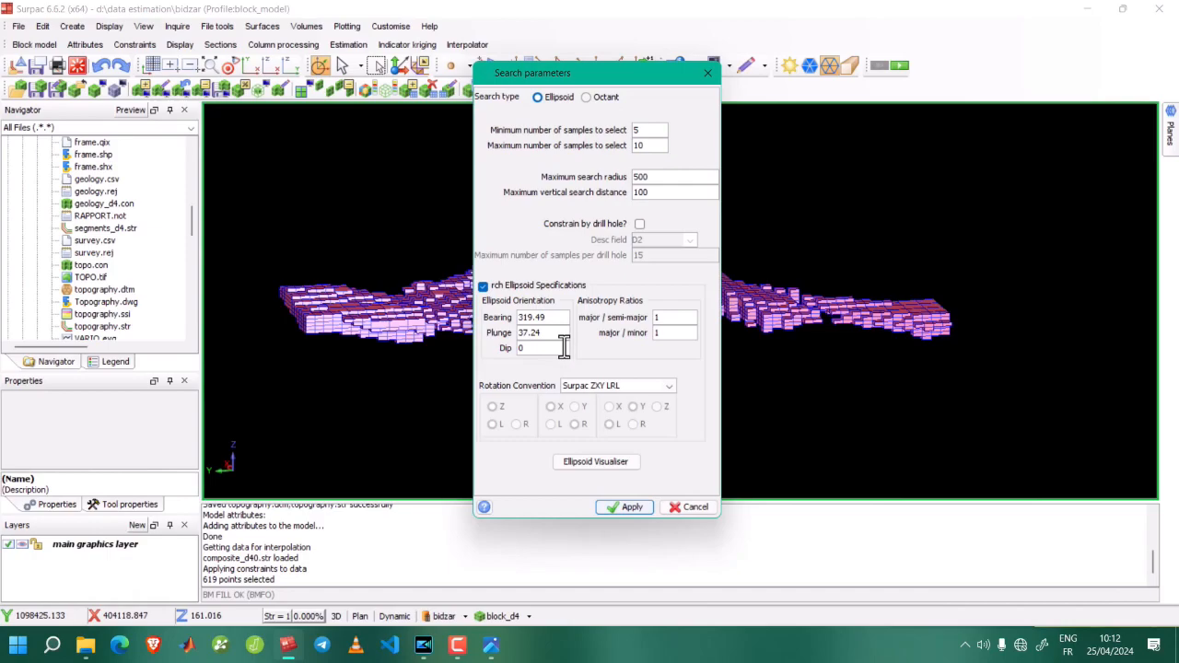
Check the dip in the VARIO image and set the search ellipsoid's dip to 27.3.
key("alt+Tab")
key("alt+Tab")
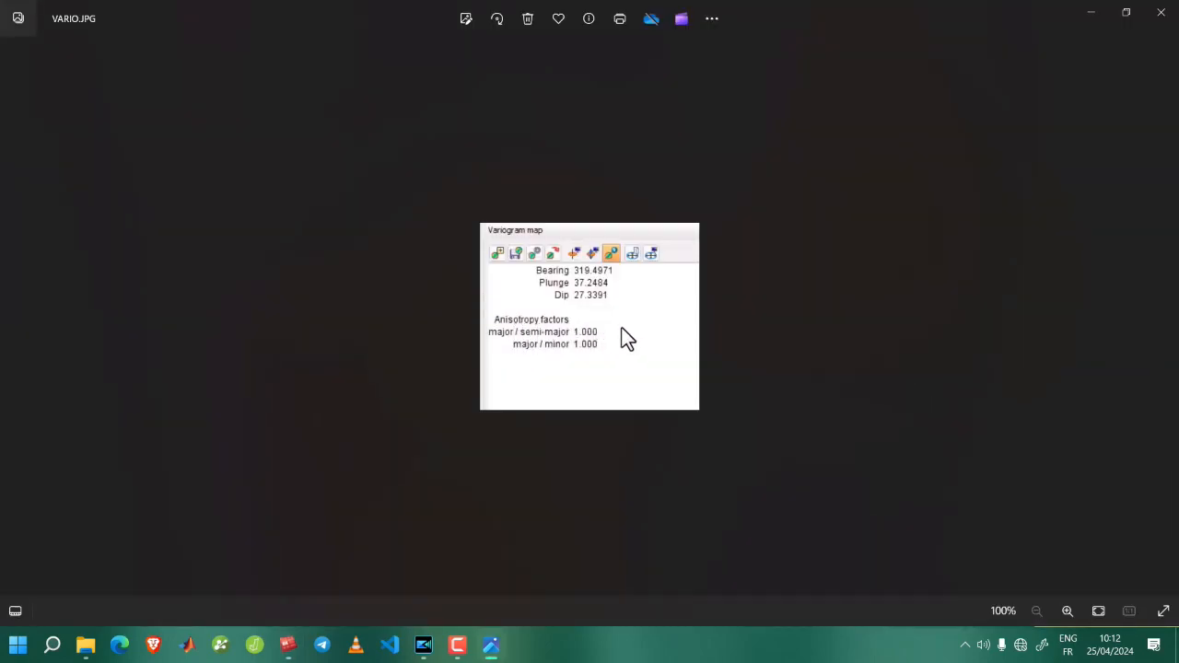
key("alt+Tab")
double_click(550, 348)
type("27.3")
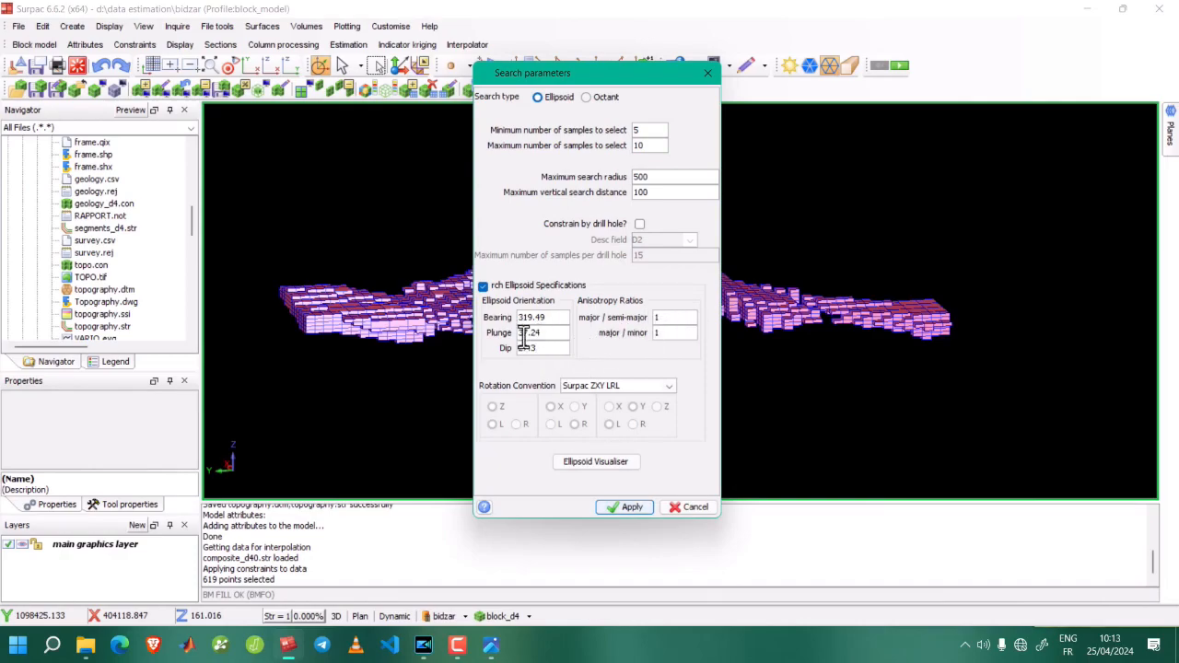
Preview the search ellipsoid in the Ellipsoid Visualiser, accept it and apply the search parameters.
left_click(606, 461)
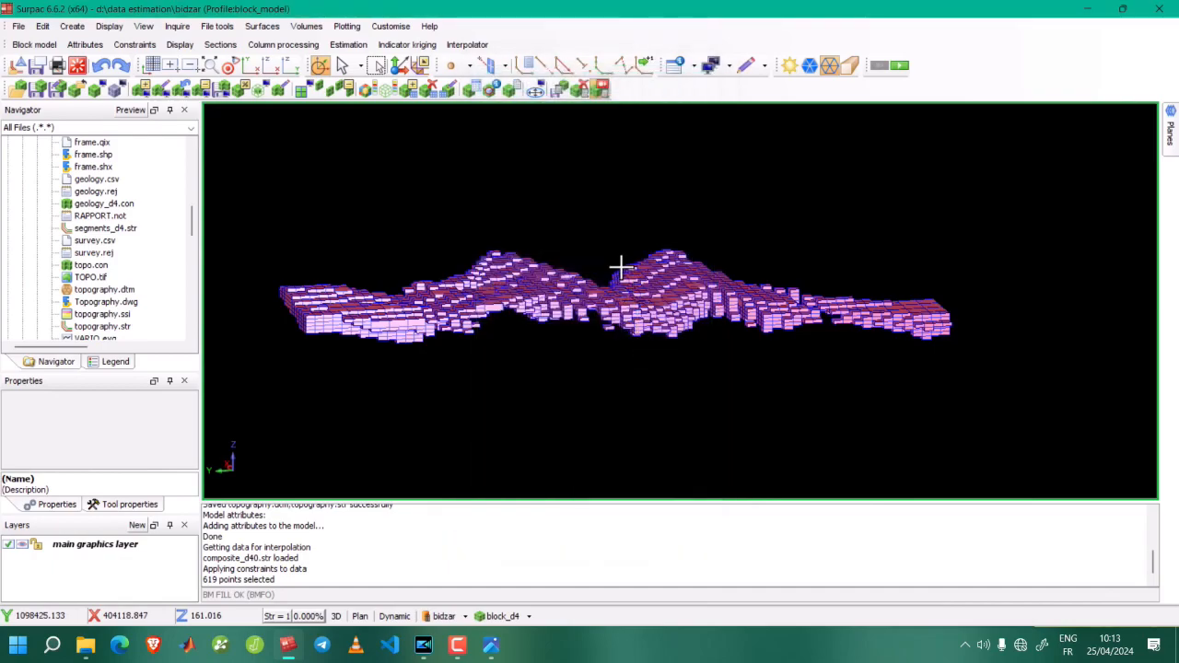
left_click(637, 400)
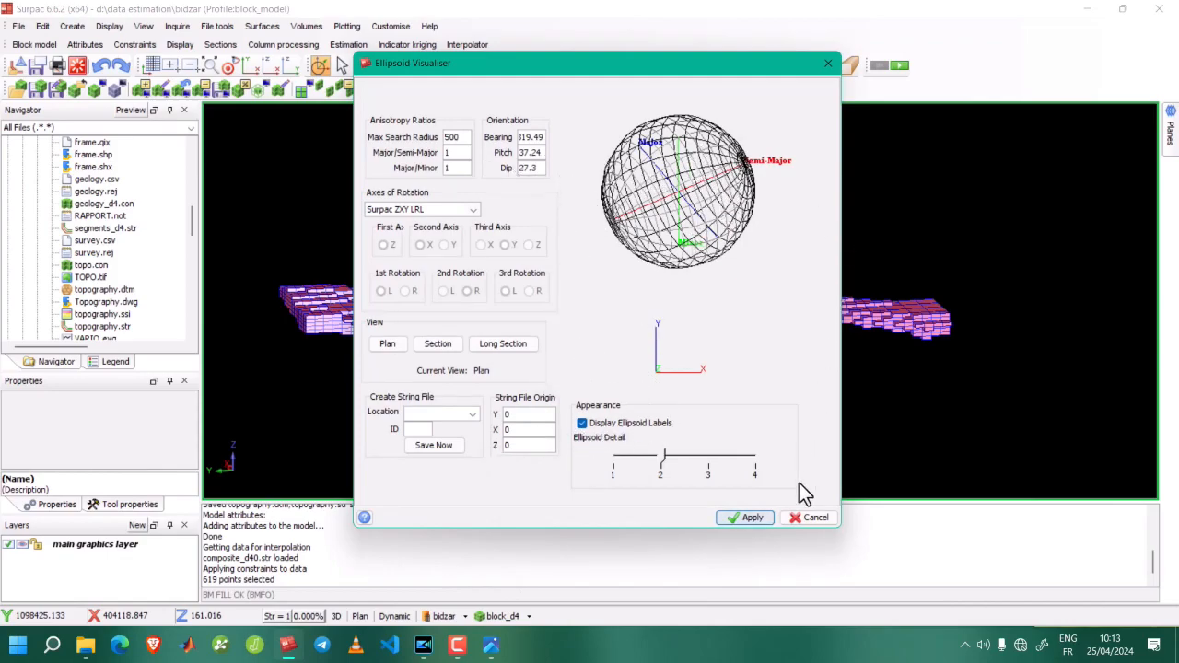
left_click(728, 517)
left_click(764, 519)
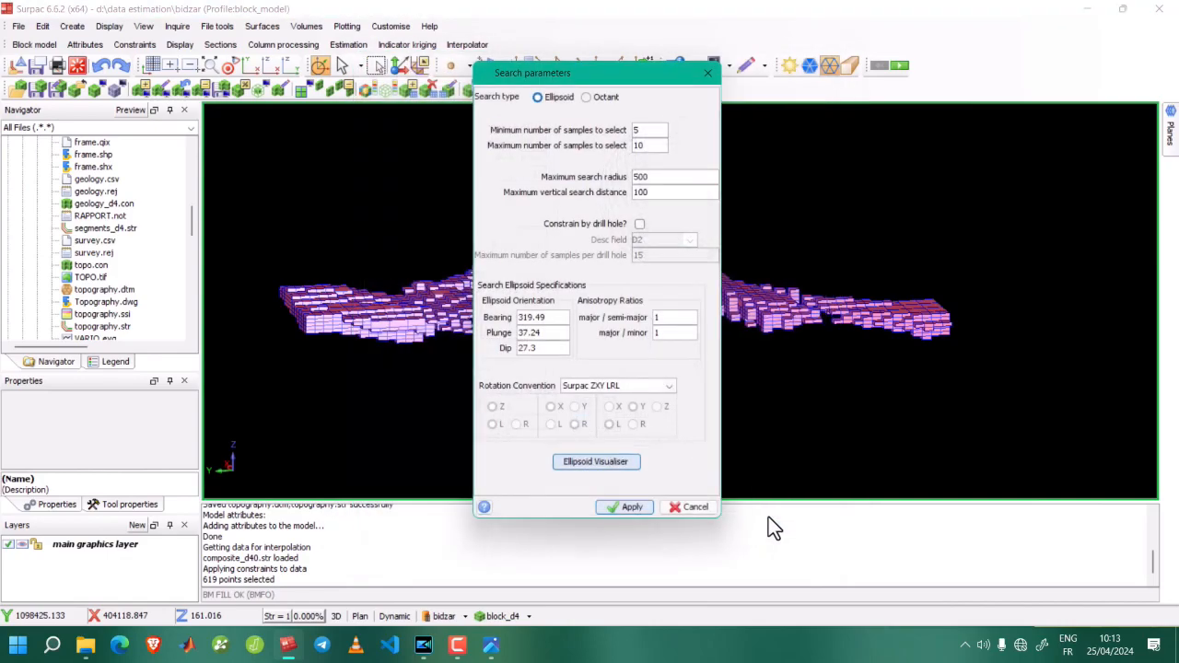
left_click(625, 507)
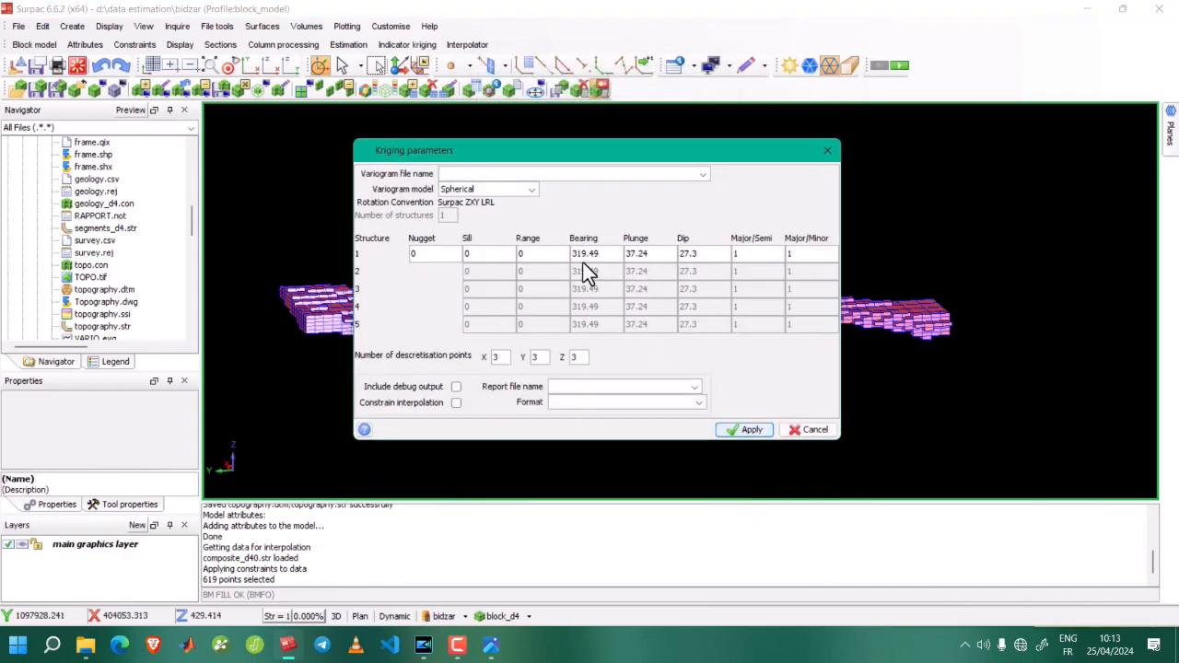
Load VARIO.vgm as the kriging variogram file and check its sill and range for structure 1.
left_click(701, 173)
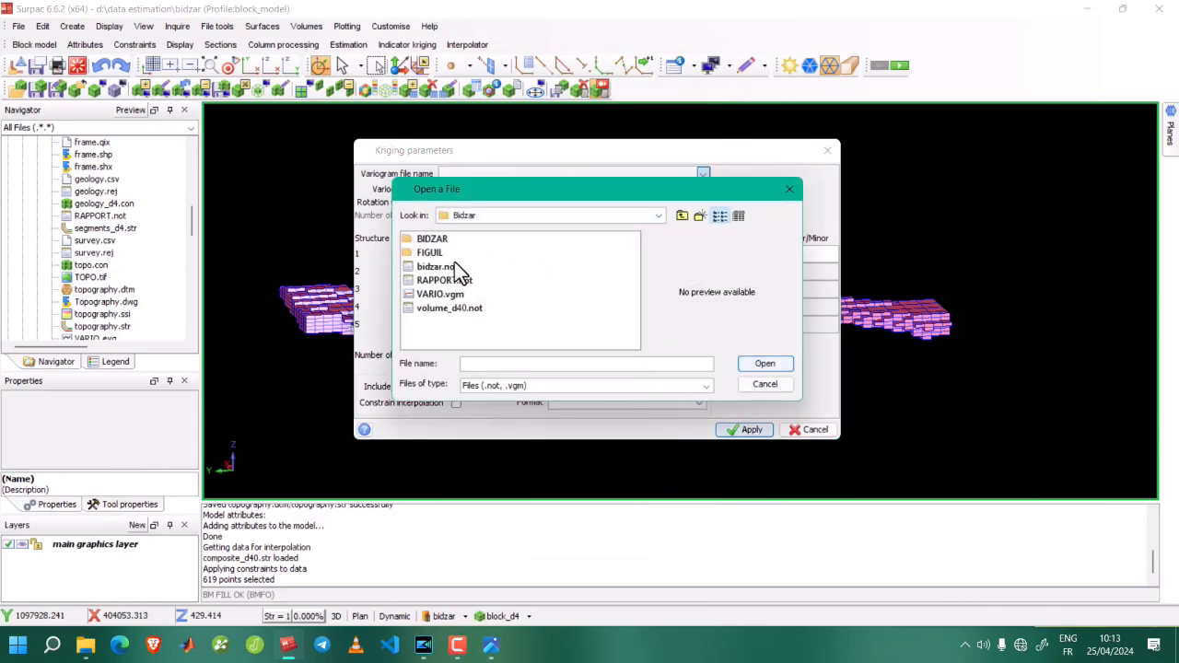
left_click(441, 293)
left_click(753, 364)
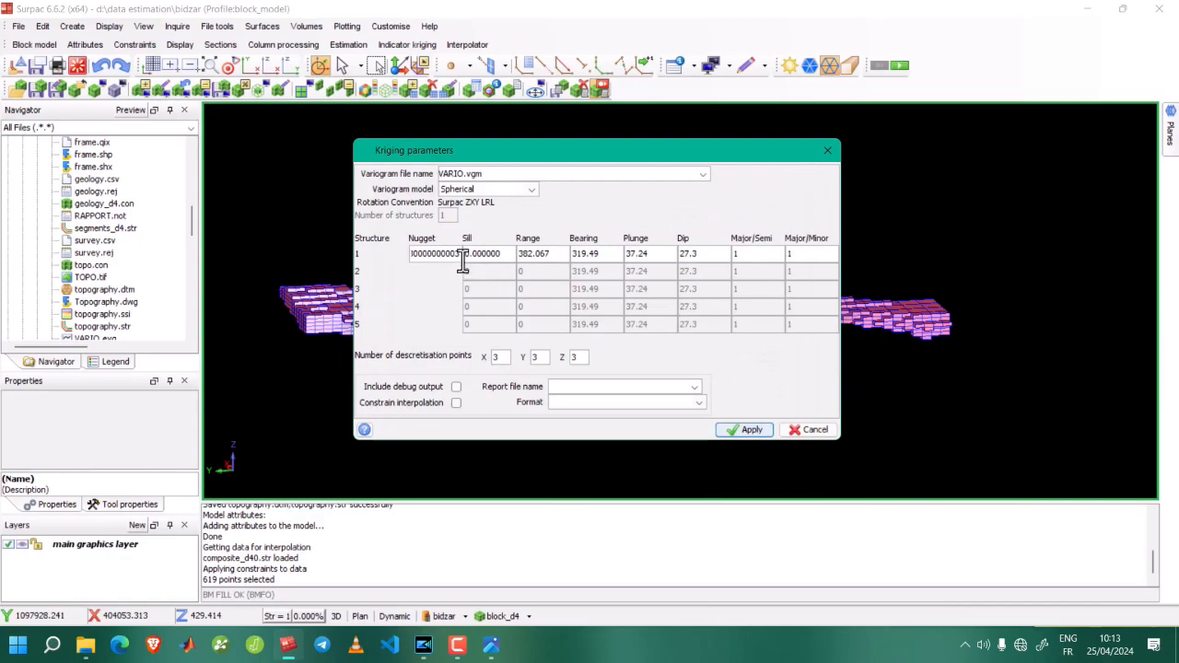
left_click(497, 254)
left_click(544, 254)
Name the kriging report block_est, choose the .not format and run the ordinary kriging.
left_click(696, 388)
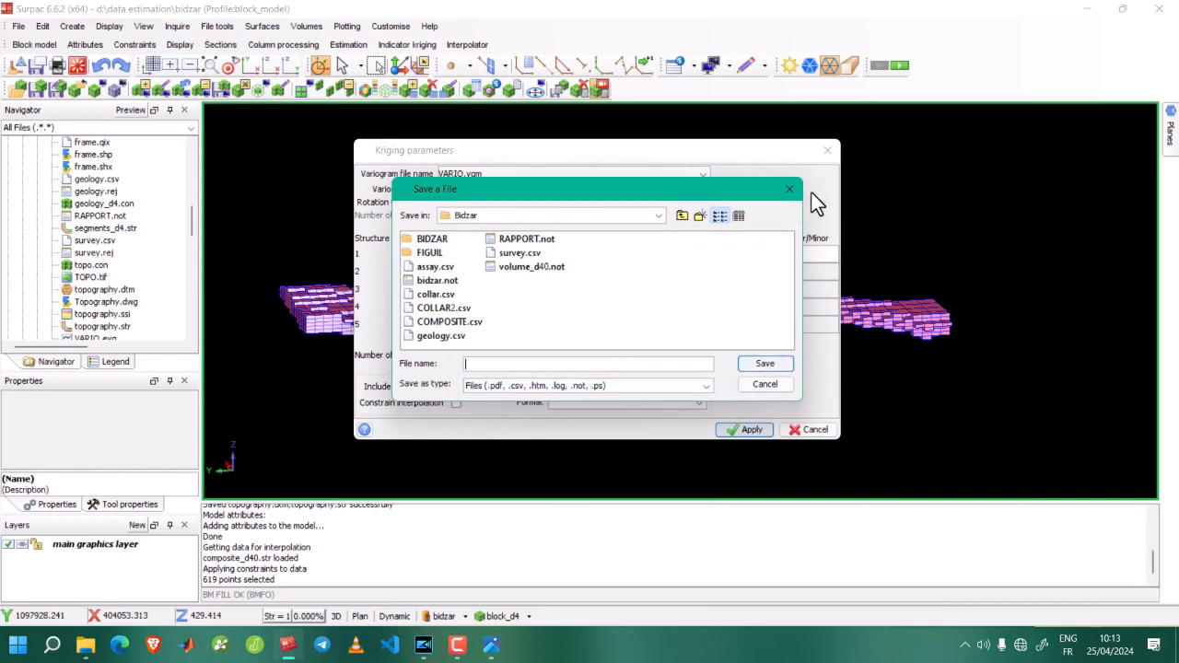
left_click(788, 189)
type("block")
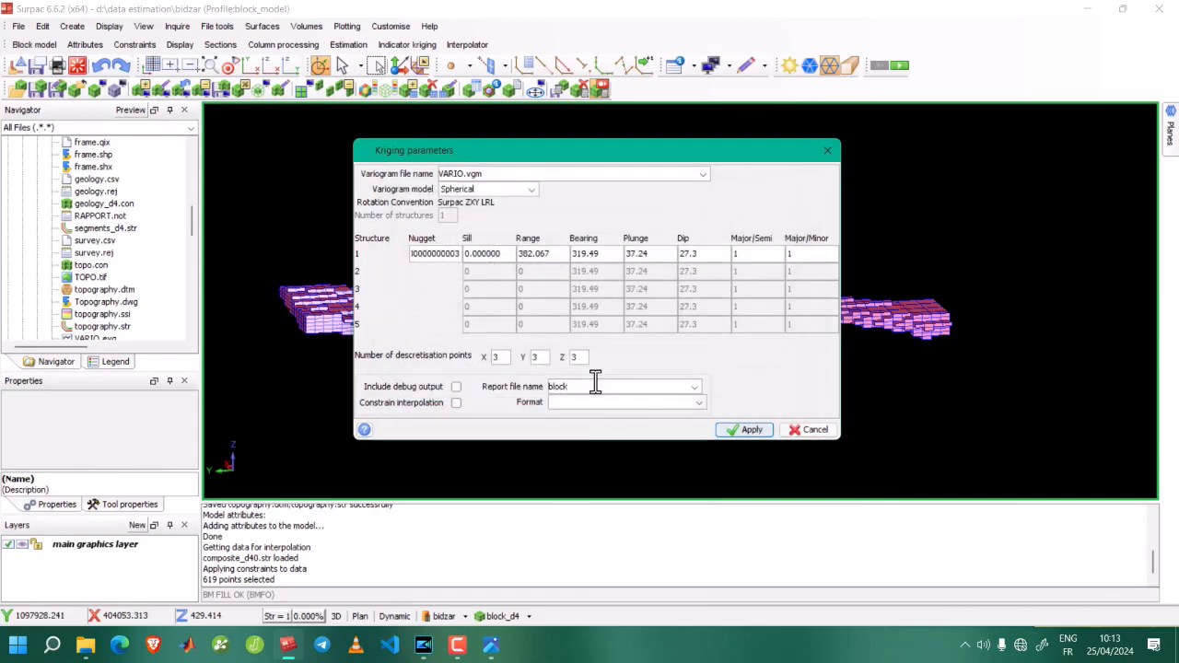
type("_test")
left_click(700, 403)
left_click(580, 423)
left_click(727, 429)
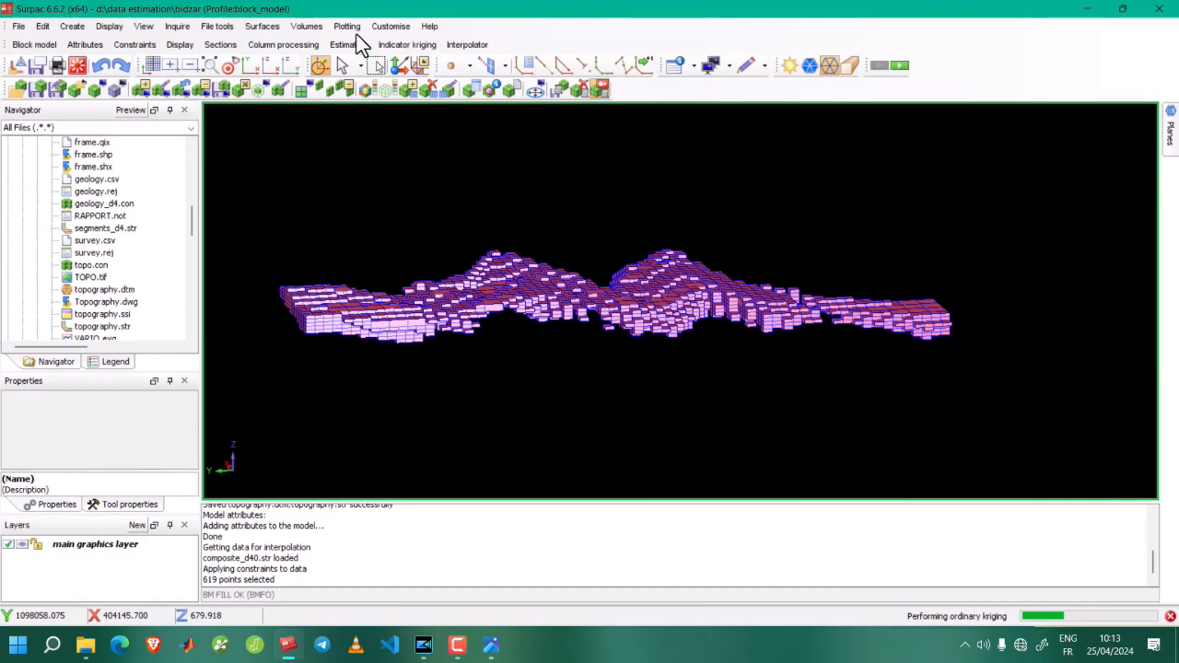
Review the parameters and block variance in the block_est.not report and close it.
scroll(410, 350, "down", 2)
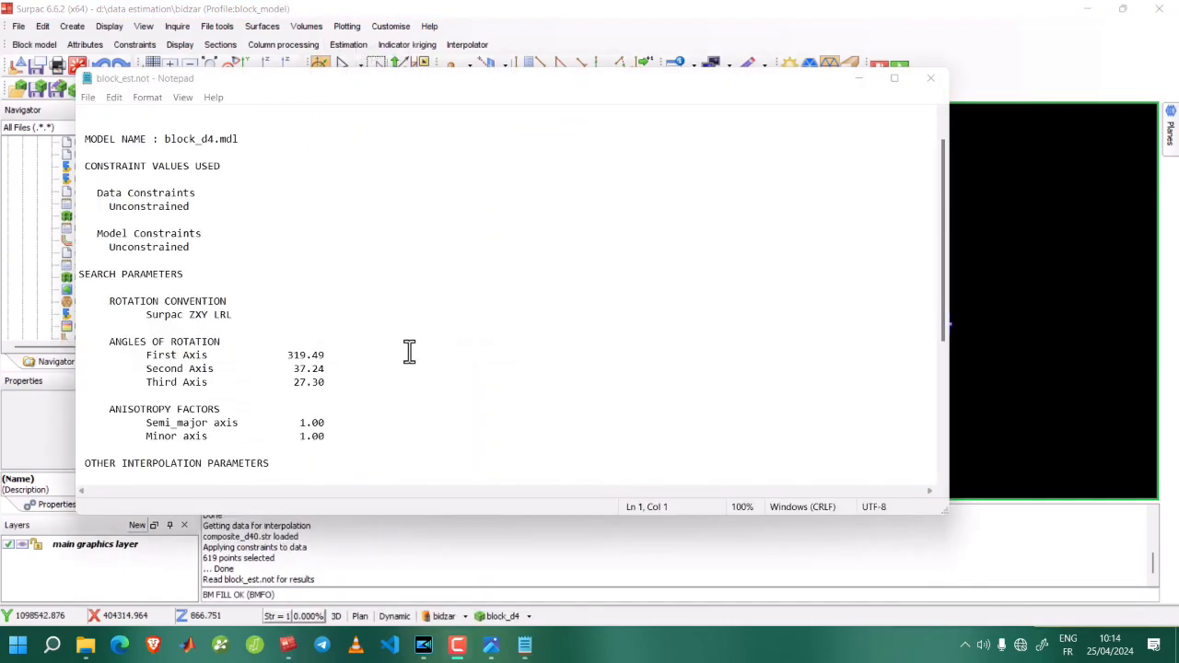
scroll(312, 284, "down", 5)
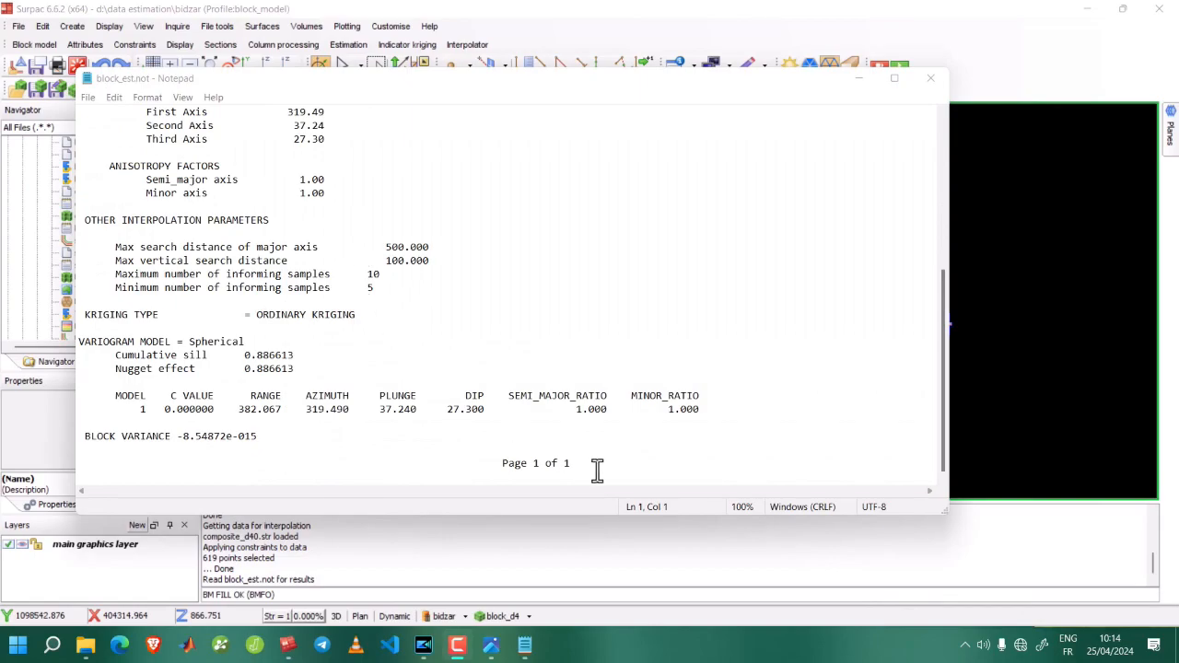
left_click(542, 437)
left_click_drag(282, 436, 89, 428)
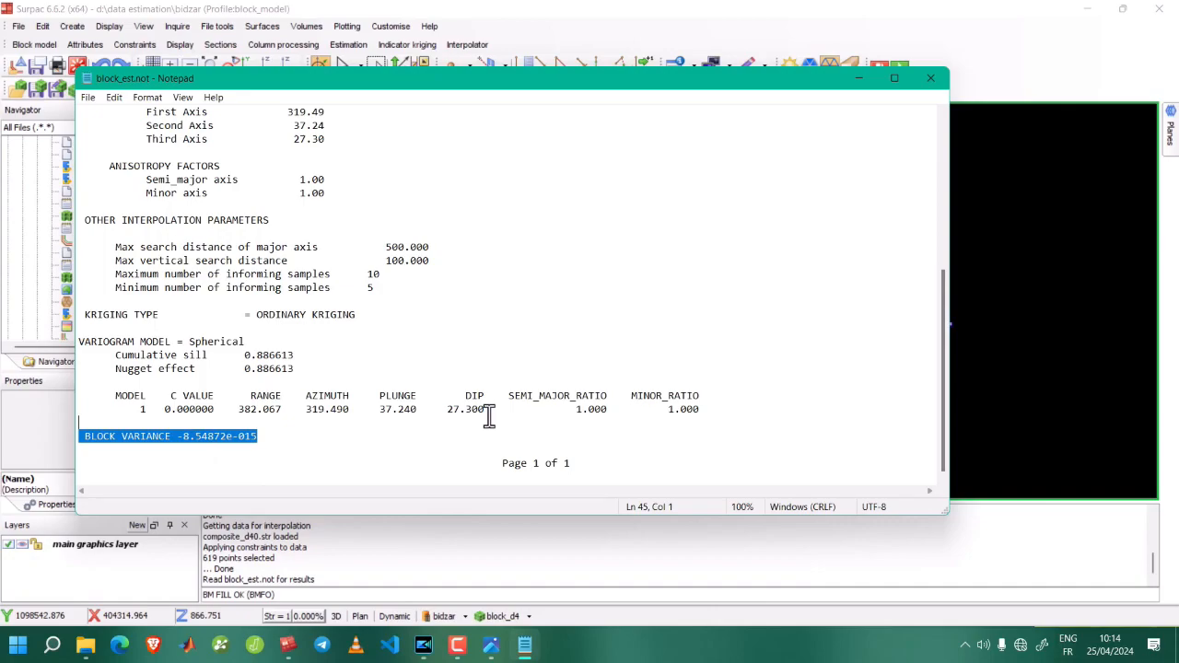
left_click(929, 79)
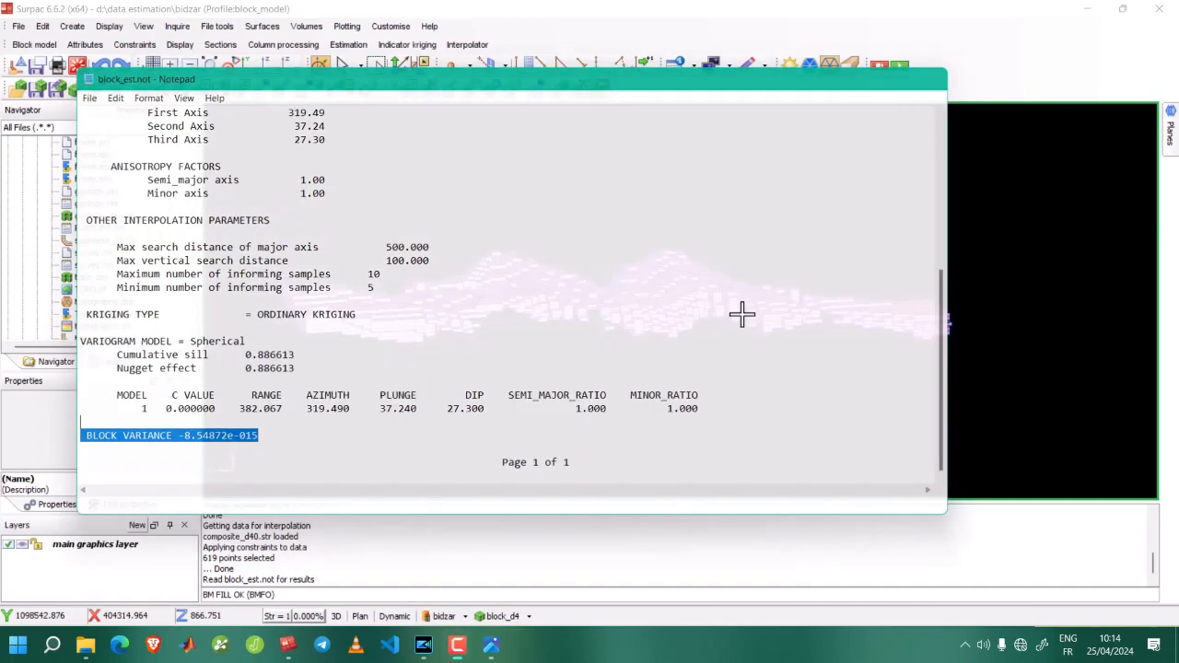
Colour the block_d4 blocks by the cao attribute, scanning its values for the colour ranges.
left_click(527, 617)
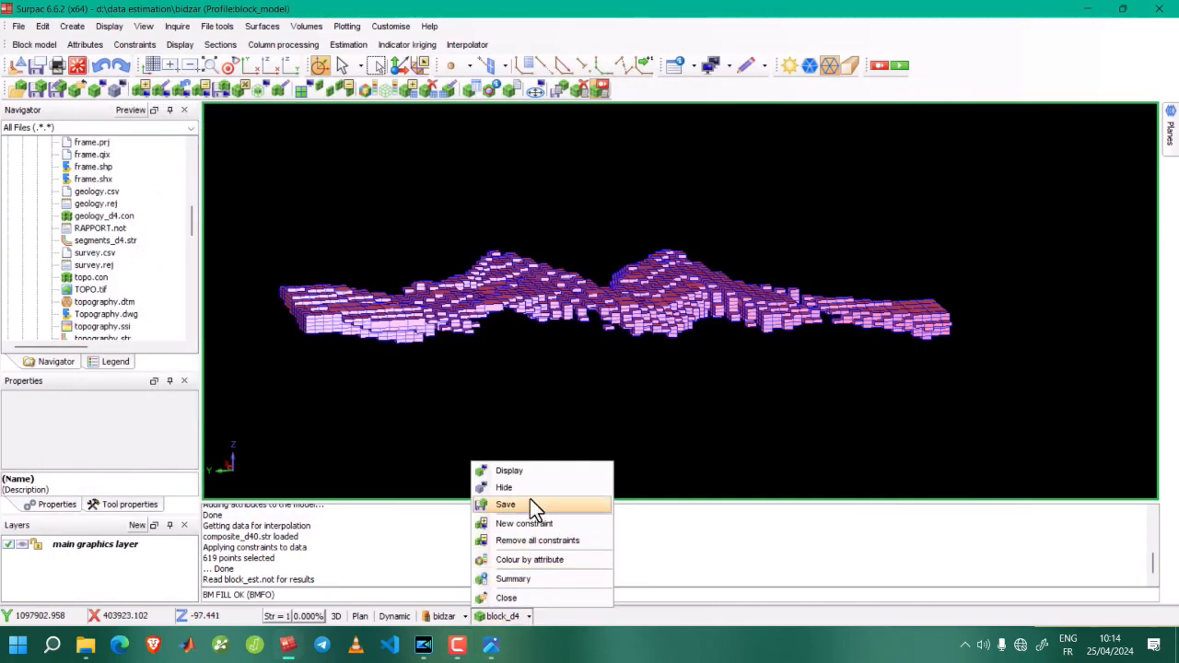
left_click(533, 558)
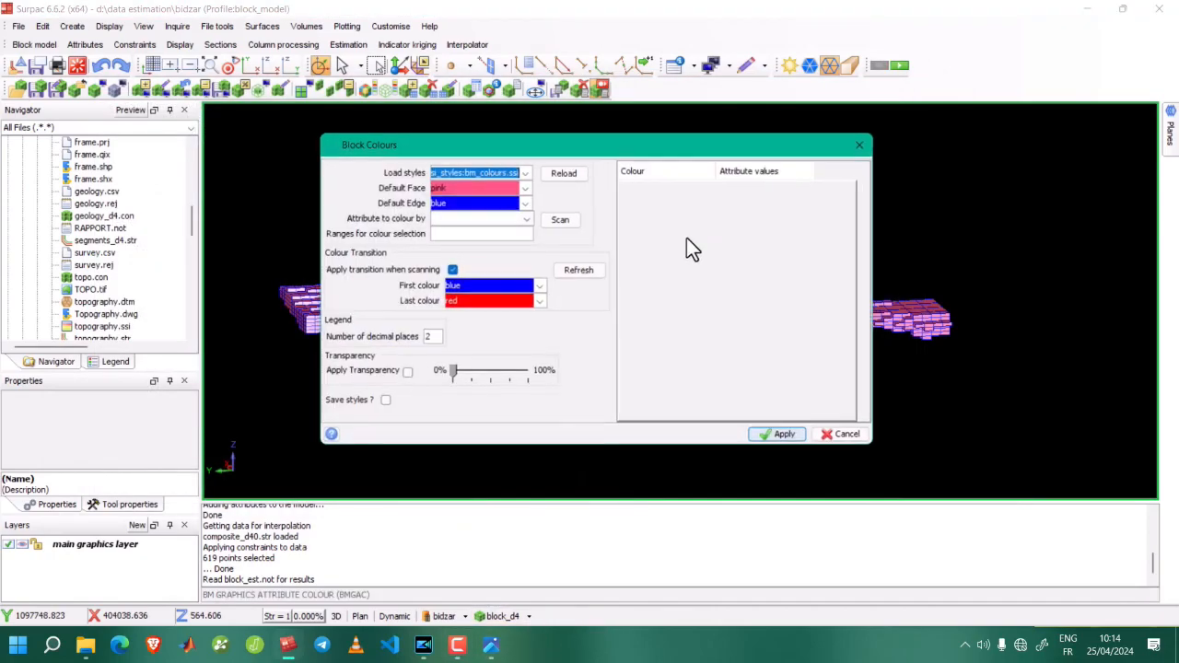
left_click(527, 218)
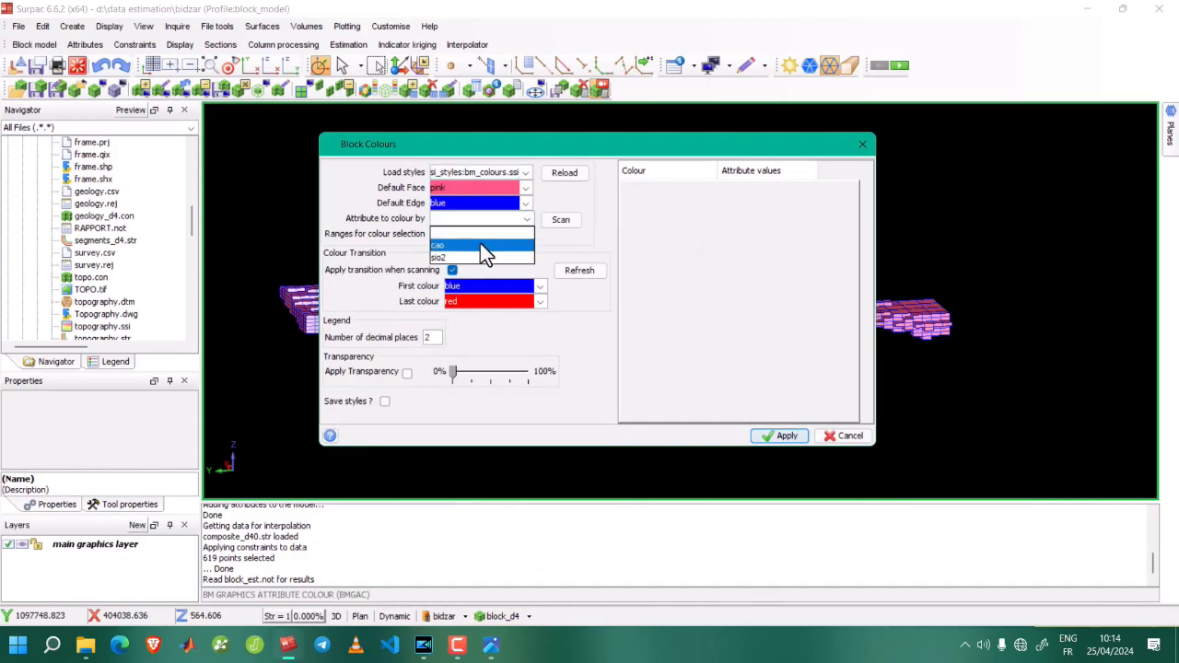
left_click(480, 244)
left_click(554, 219)
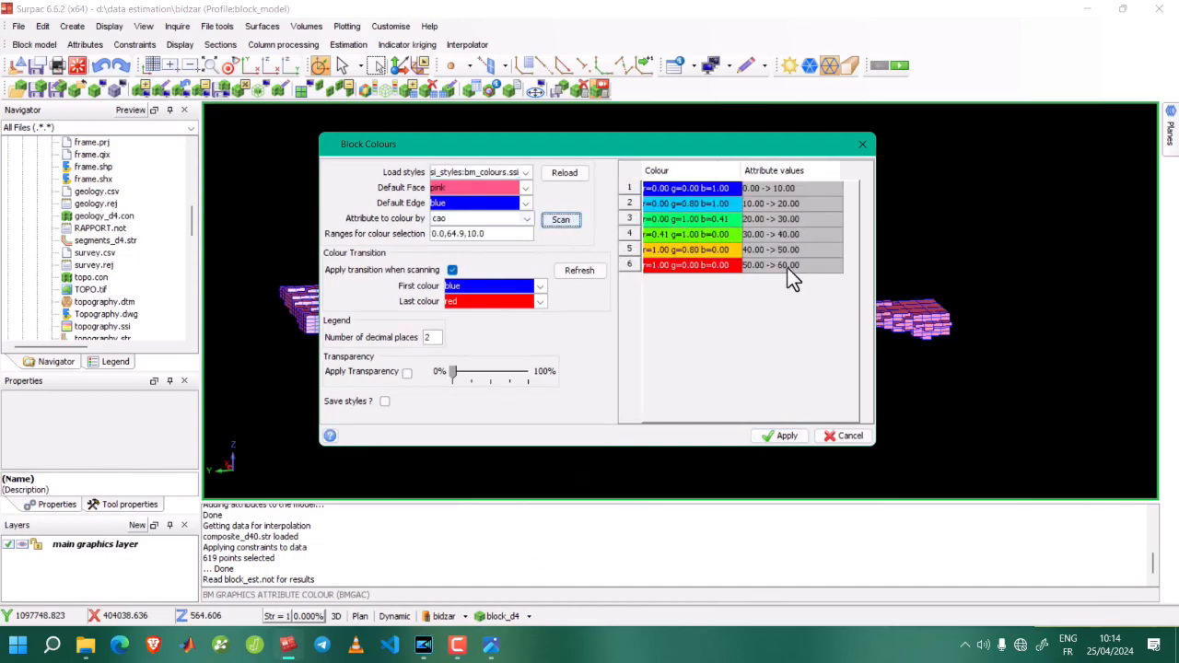
left_click(785, 436)
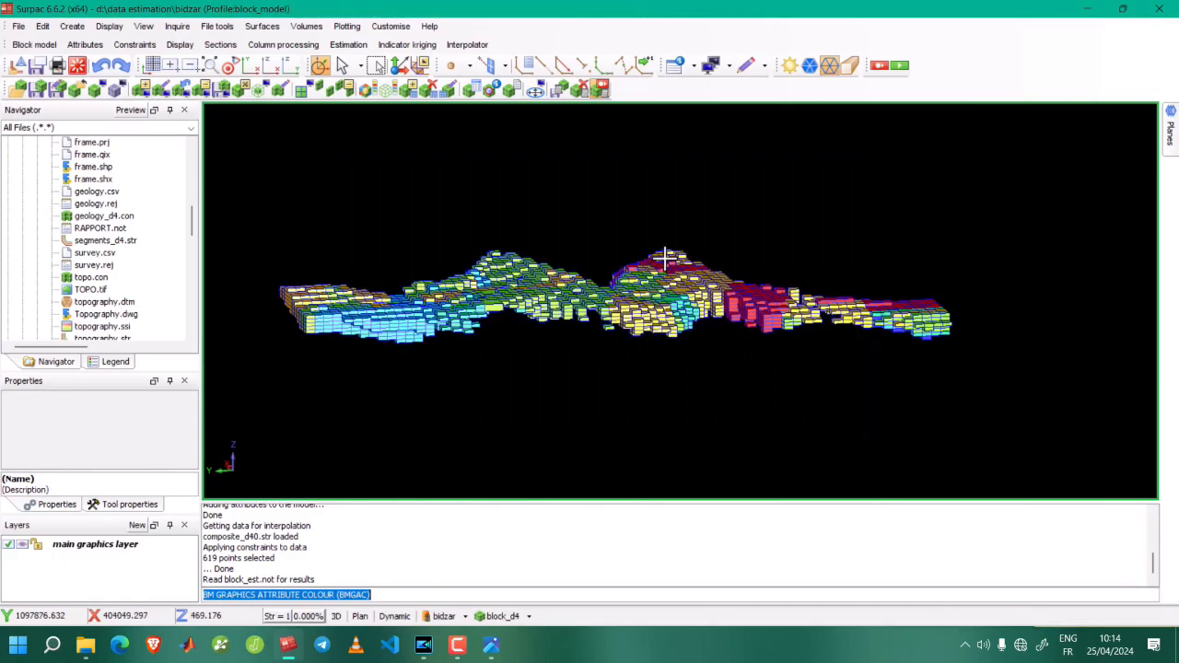
Expand the cao colour legend of block_d4.mdl and examine how the grade classes are distributed across the blocks.
scroll(640, 292, "up", 5)
left_click_drag(640, 295, 534, 296)
scroll(509, 298, "up", 5)
scroll(509, 297, "down", 4)
left_click_drag(696, 450, 724, 448)
left_click(112, 362)
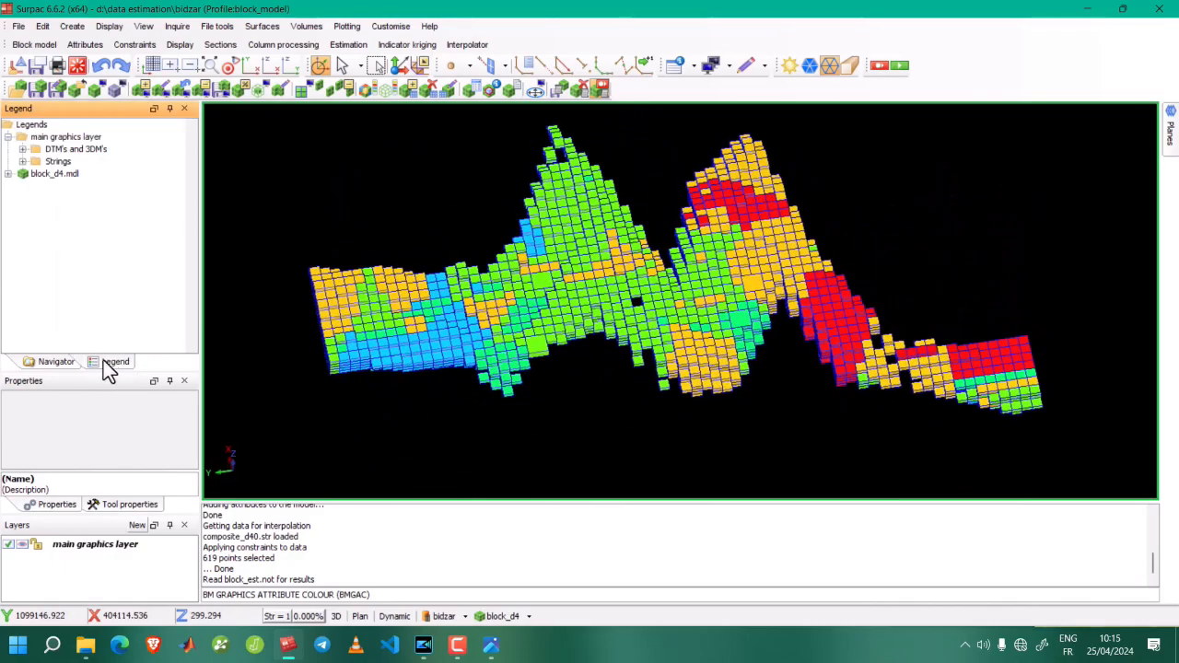
left_click(8, 174)
left_click(22, 187)
left_click_drag(866, 327, 702, 328)
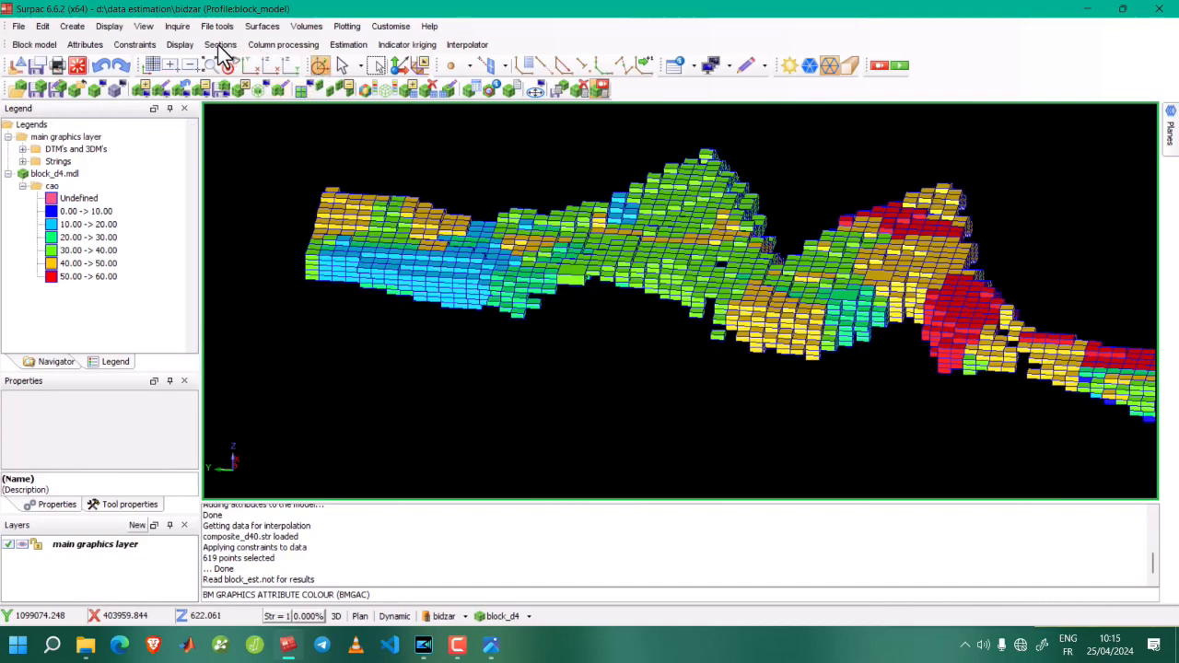
Start a standard block model report with format and output files named estimation_cao_d4, in .csv format with constraints enabled.
left_click(33, 44)
left_click(89, 327)
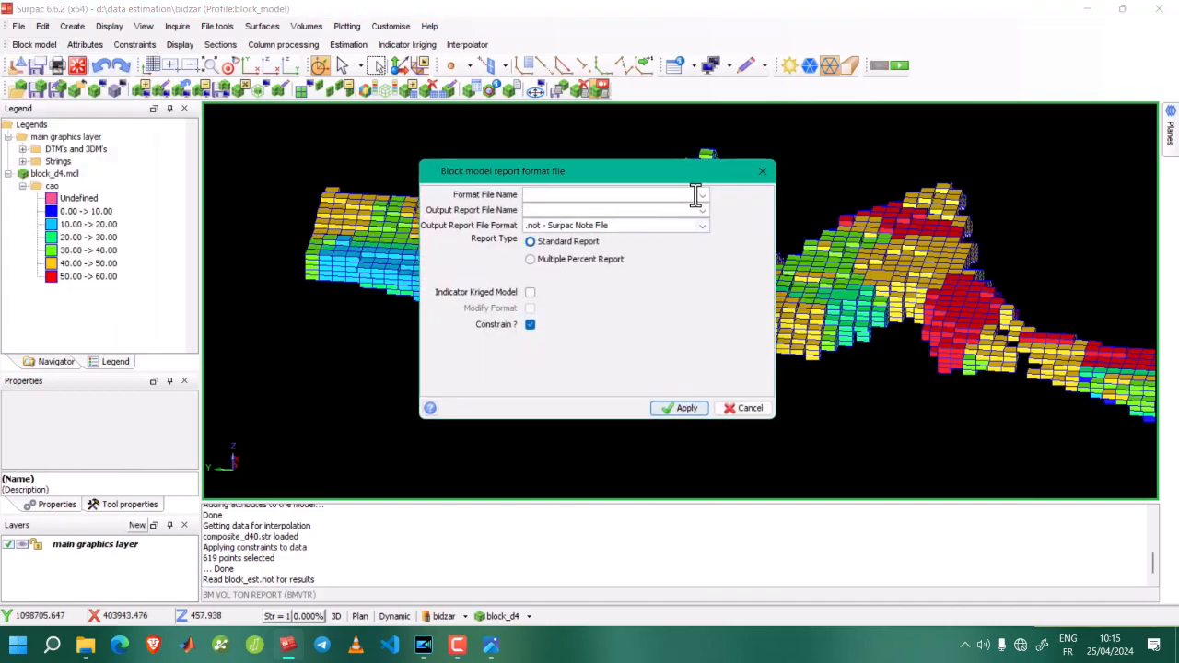
type("estimation_cao_d4")
key("ctrl+a")
key("ctrl+c")
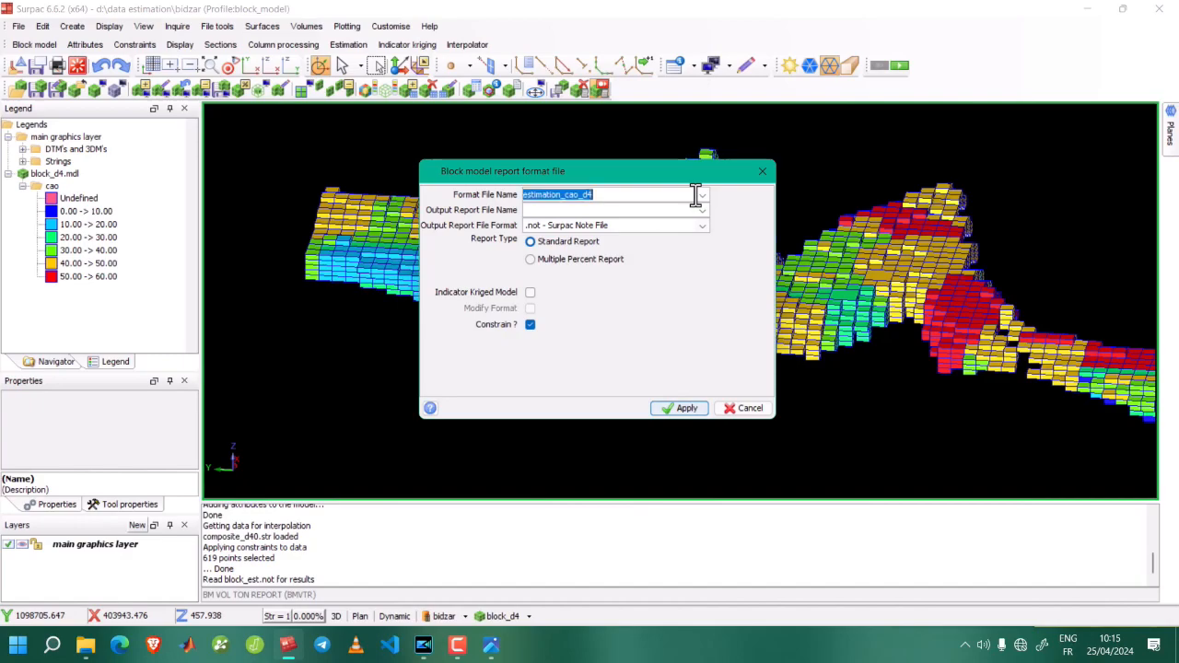
left_click(550, 211)
key("ctrl+v")
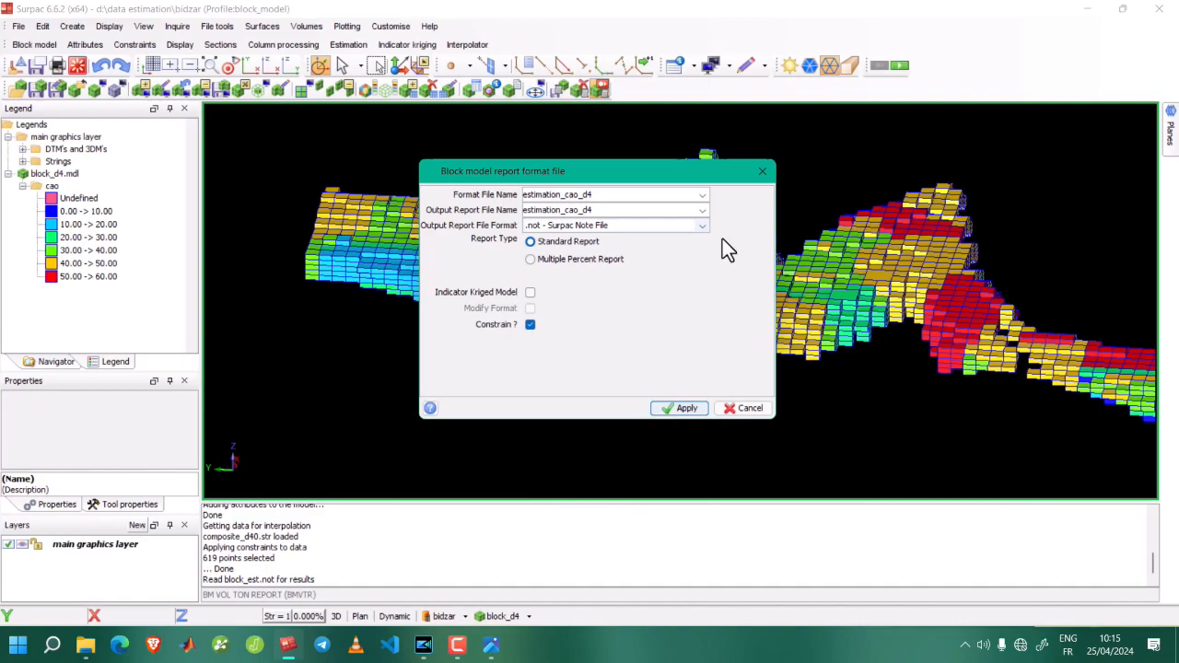
left_click(703, 225)
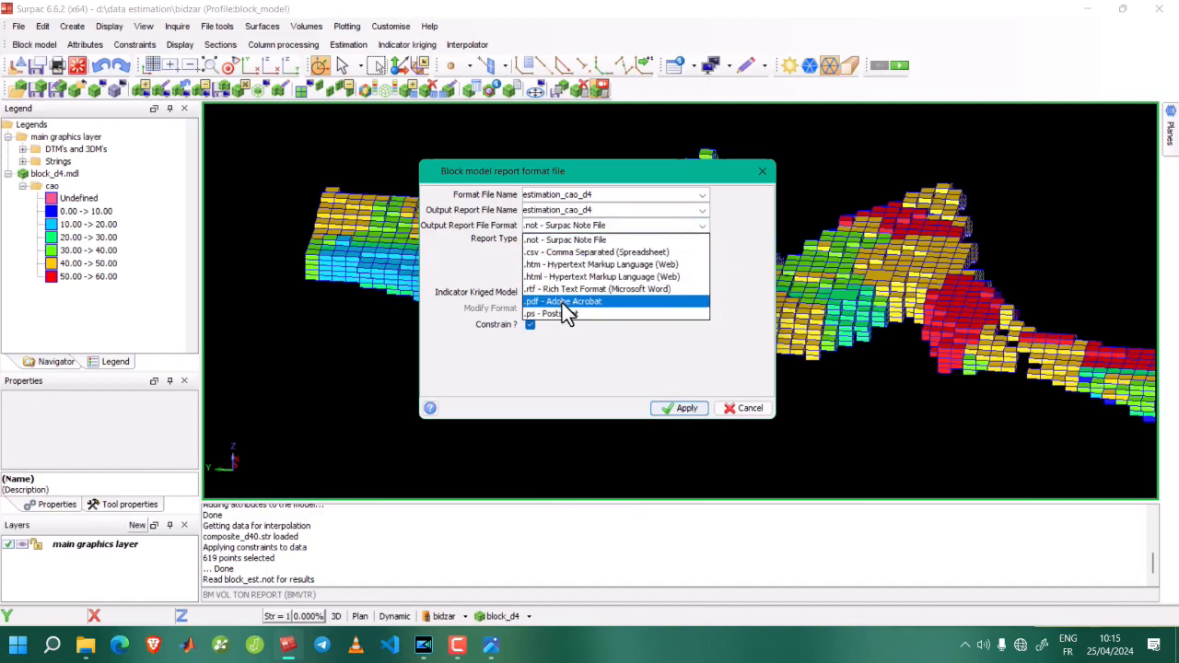
left_click(571, 253)
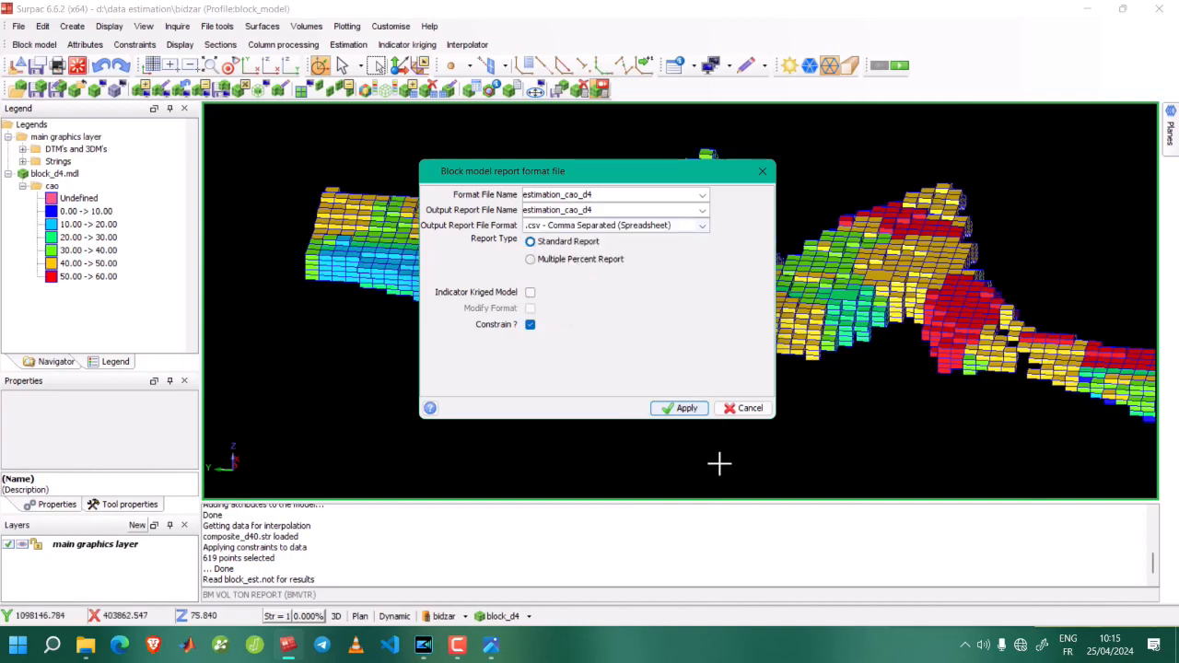
left_click(467, 643)
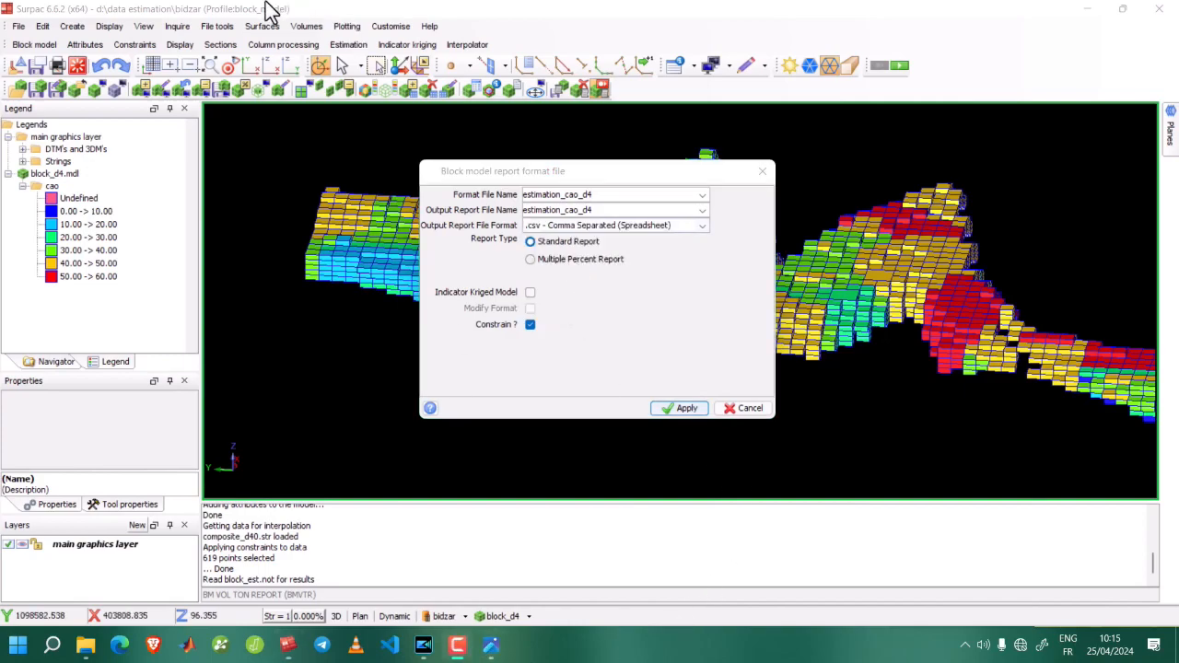
left_click(671, 414)
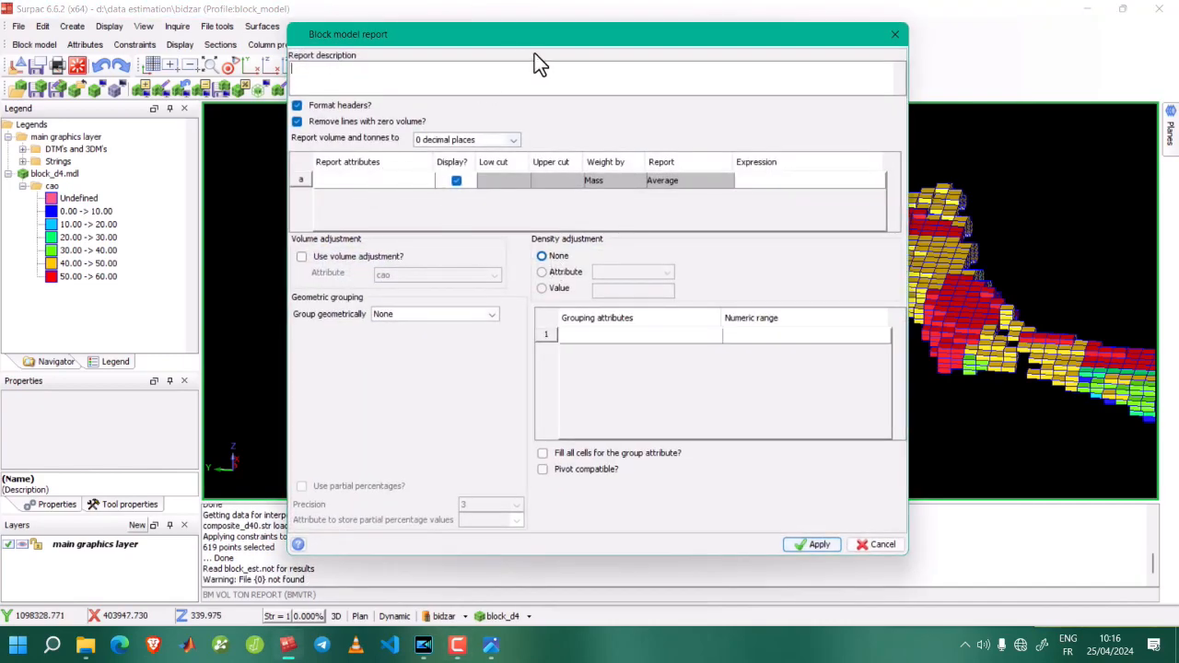
Add cao as the report attribute and switch the density adjustment to a fixed value.
left_click_drag(539, 64, 577, 115)
left_click(407, 231)
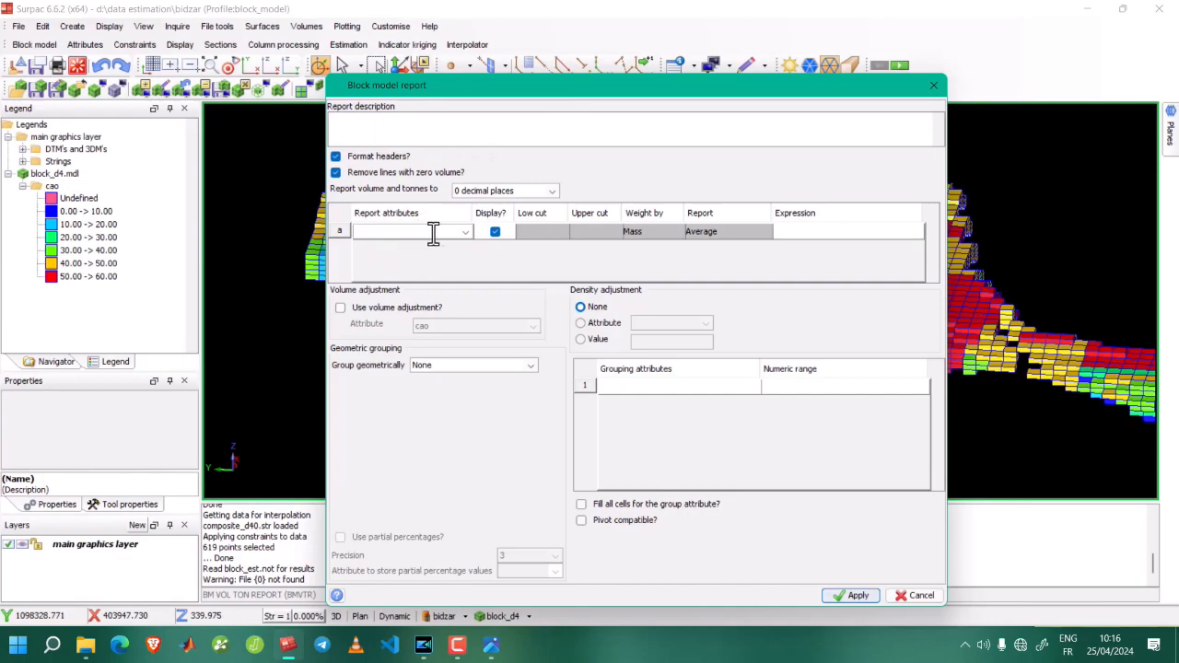
left_click(465, 231)
left_click(402, 256)
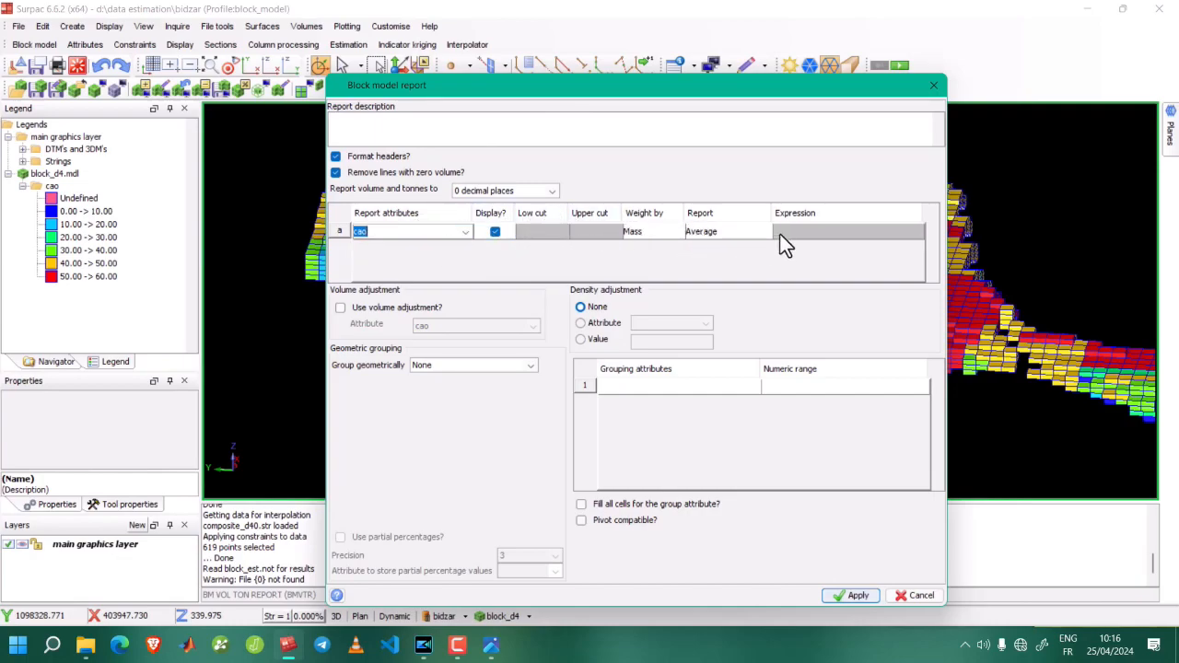
left_click(581, 339)
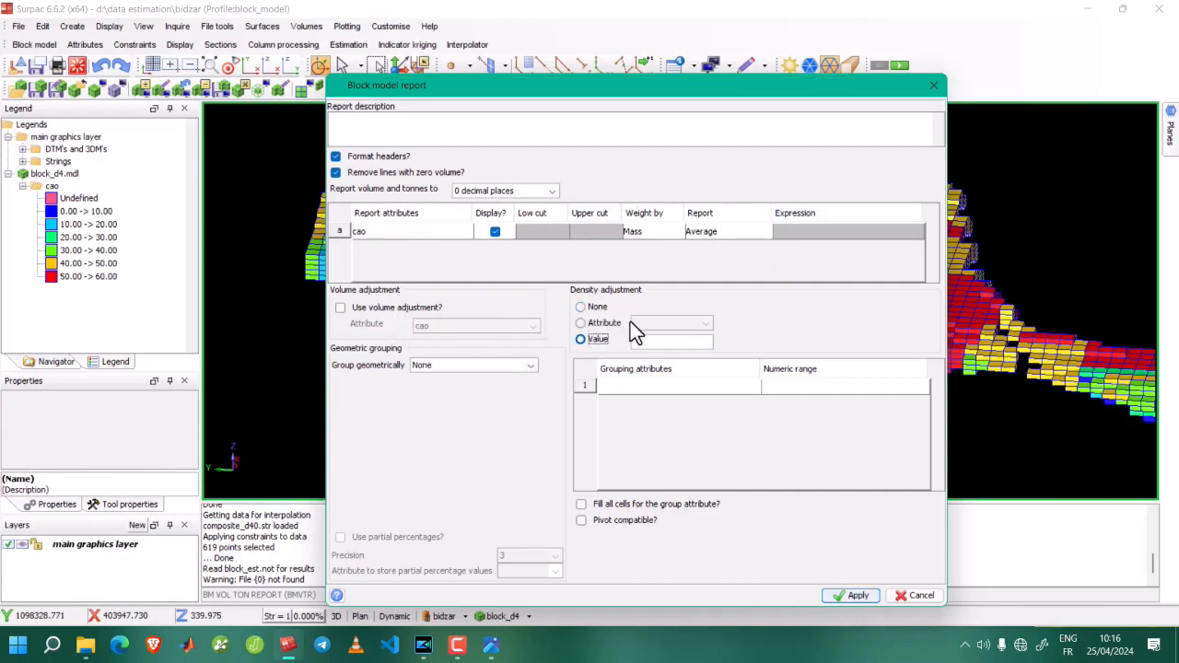
left_click(654, 341)
Browse the folders on the DATA (D:) drive in File Explorer and return to the block model report form.
mouse_move(87, 647)
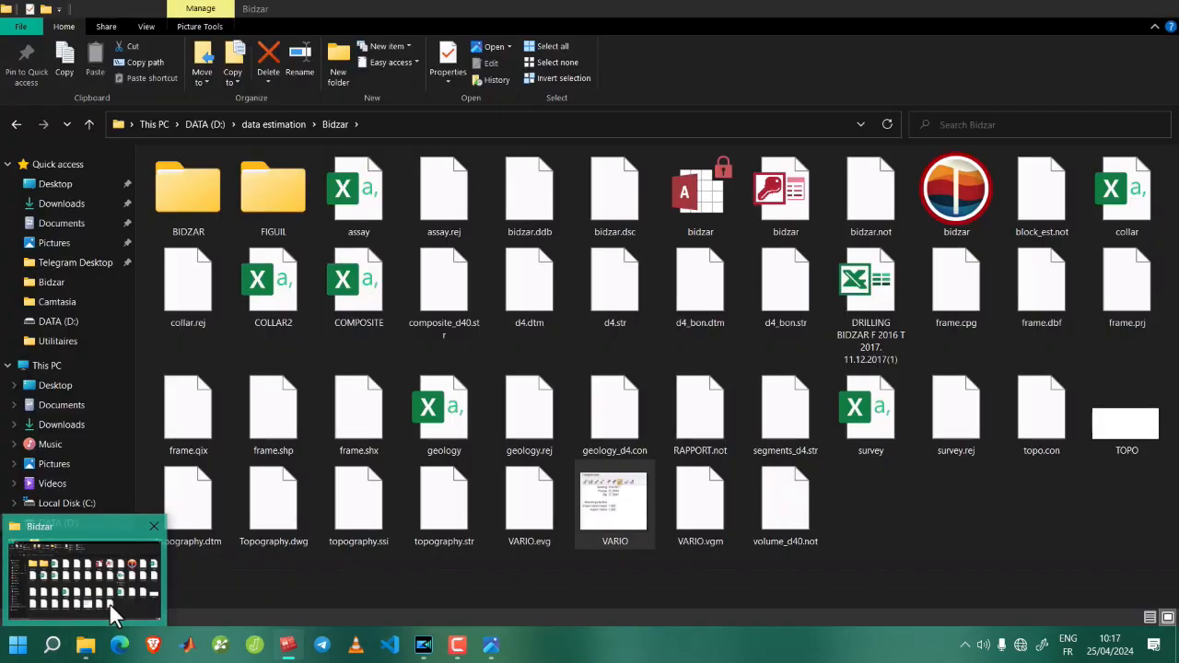
left_click(109, 602)
left_click(83, 522)
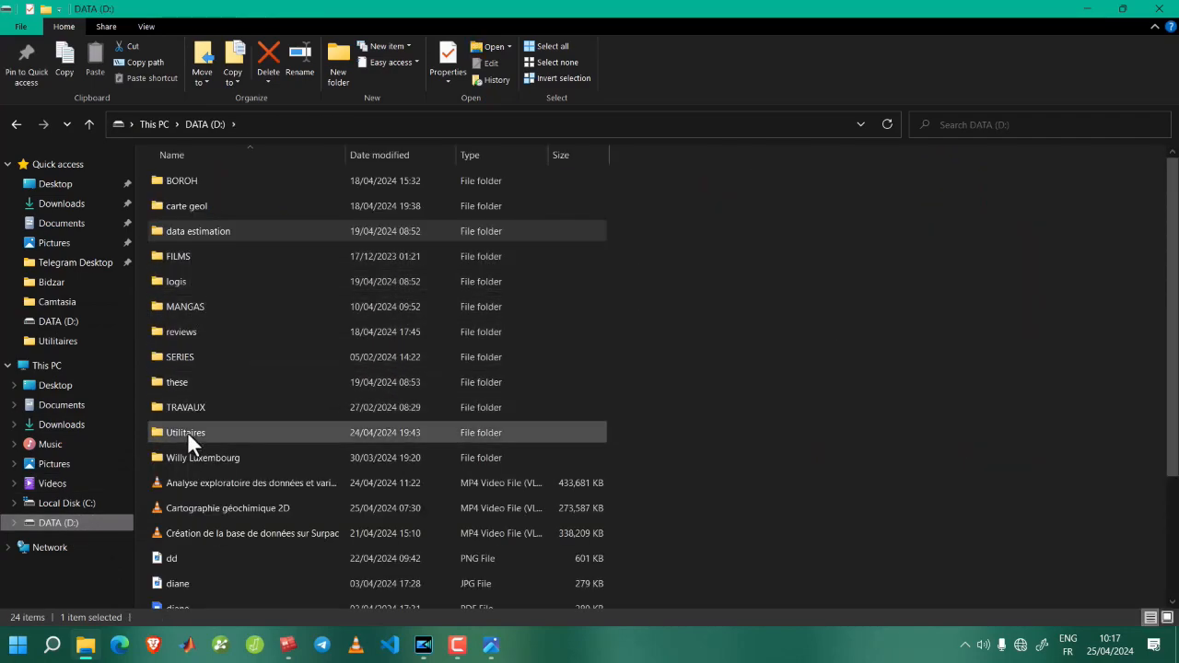
double_click(191, 184)
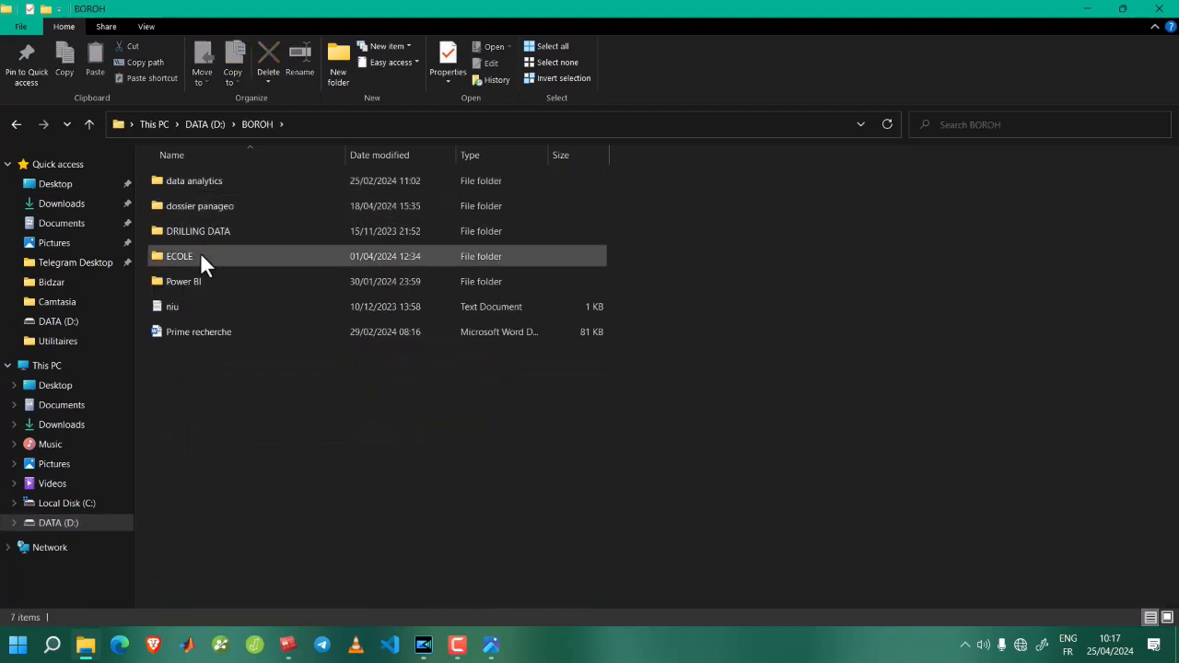
double_click(202, 257)
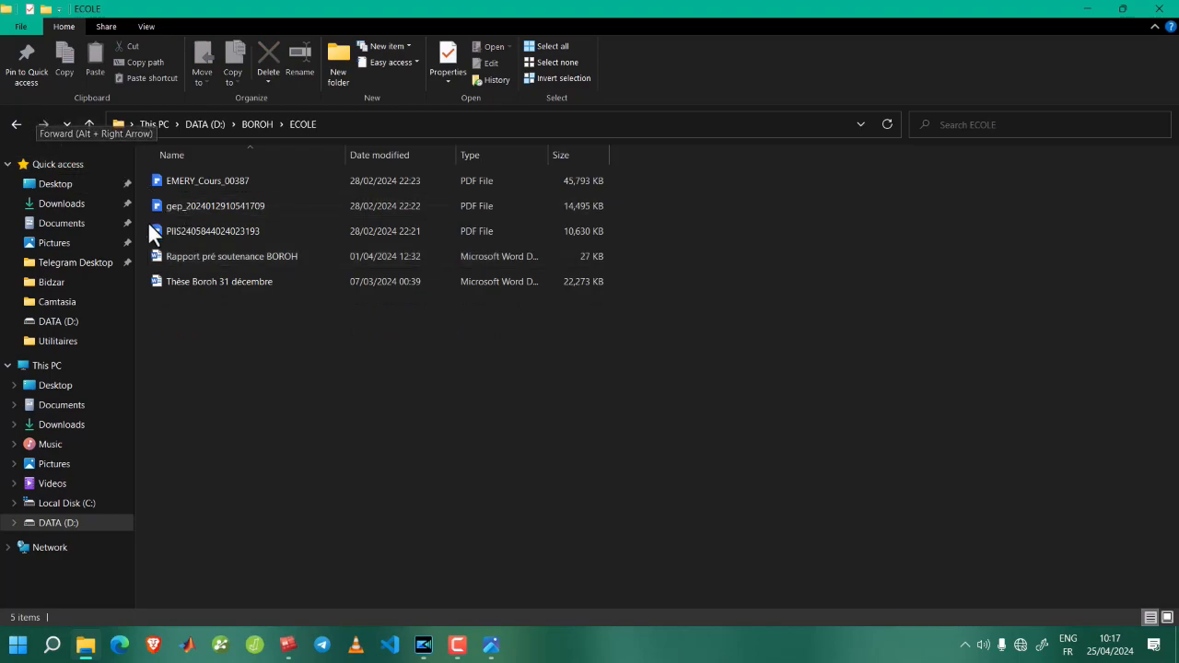
left_click(23, 126)
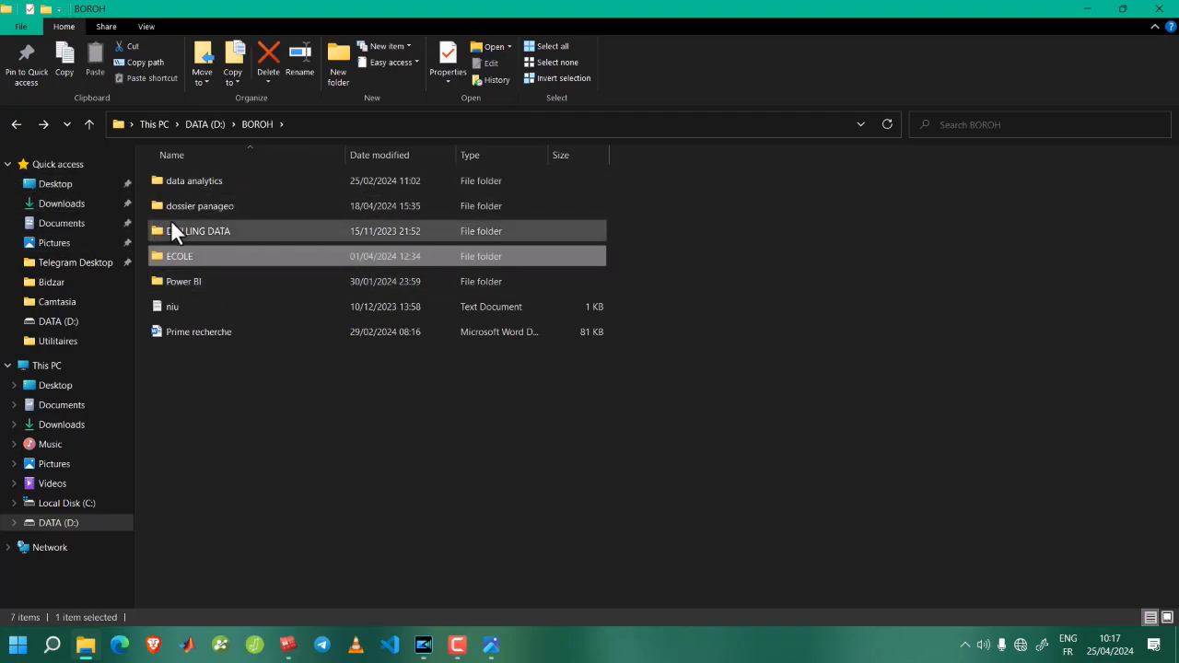
left_click(29, 127)
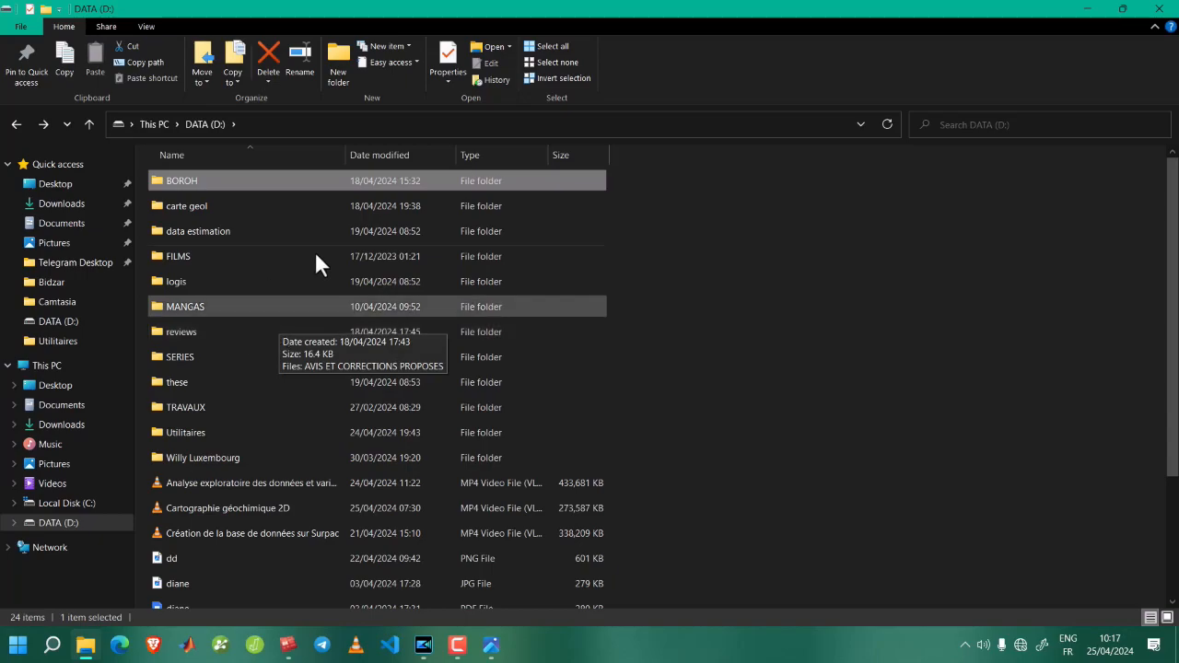
left_click(1091, 9)
Set the density to 2.2, group the report by cao with the numeric range 0;10;20;30;40;50;60, and apply the report settings.
left_click(663, 341)
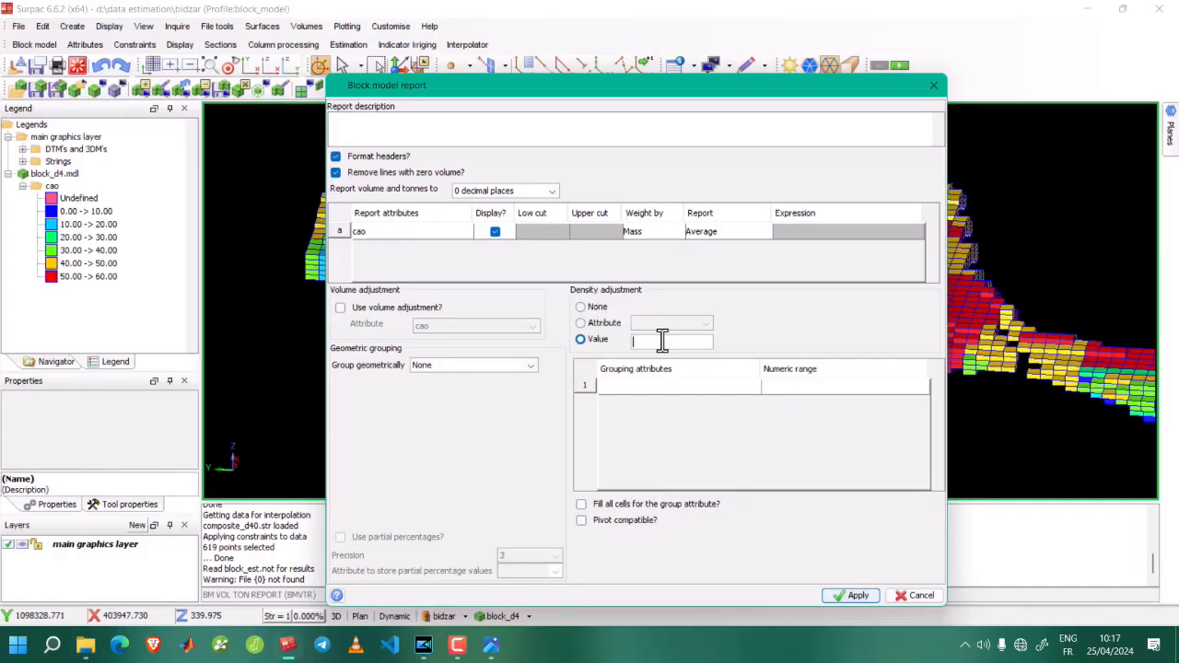
type("2.2")
left_click(602, 387)
left_click(621, 411)
left_click(811, 385)
type("0")
key("BackSpace")
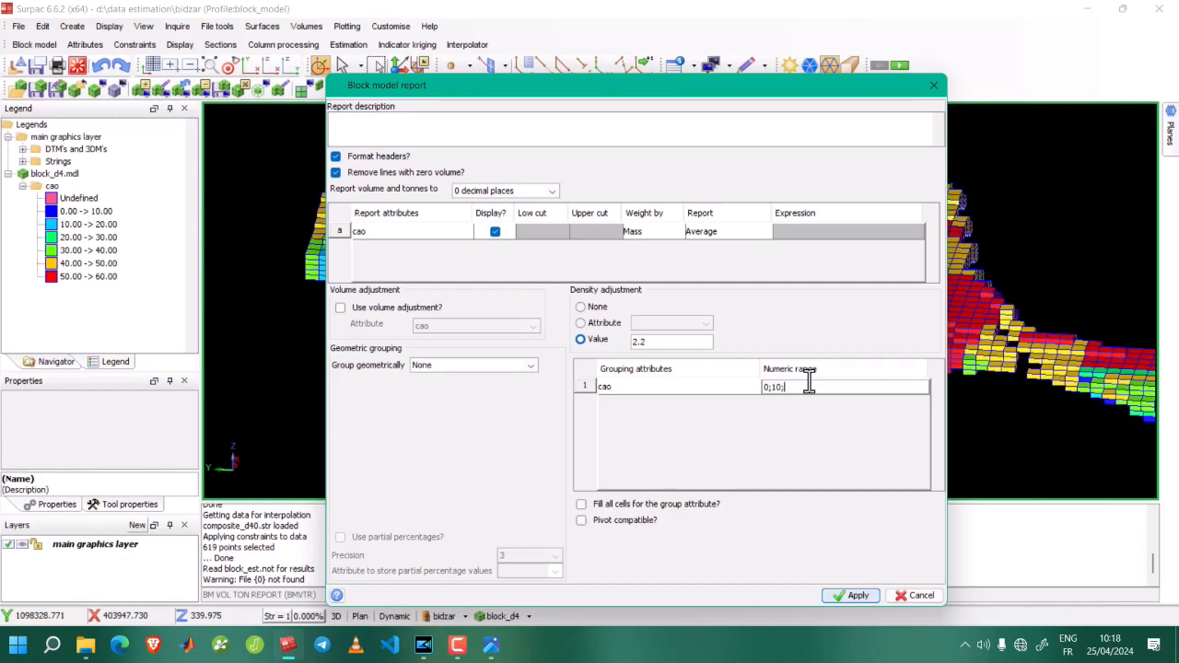
type("30;40;50;60")
left_click(849, 595)
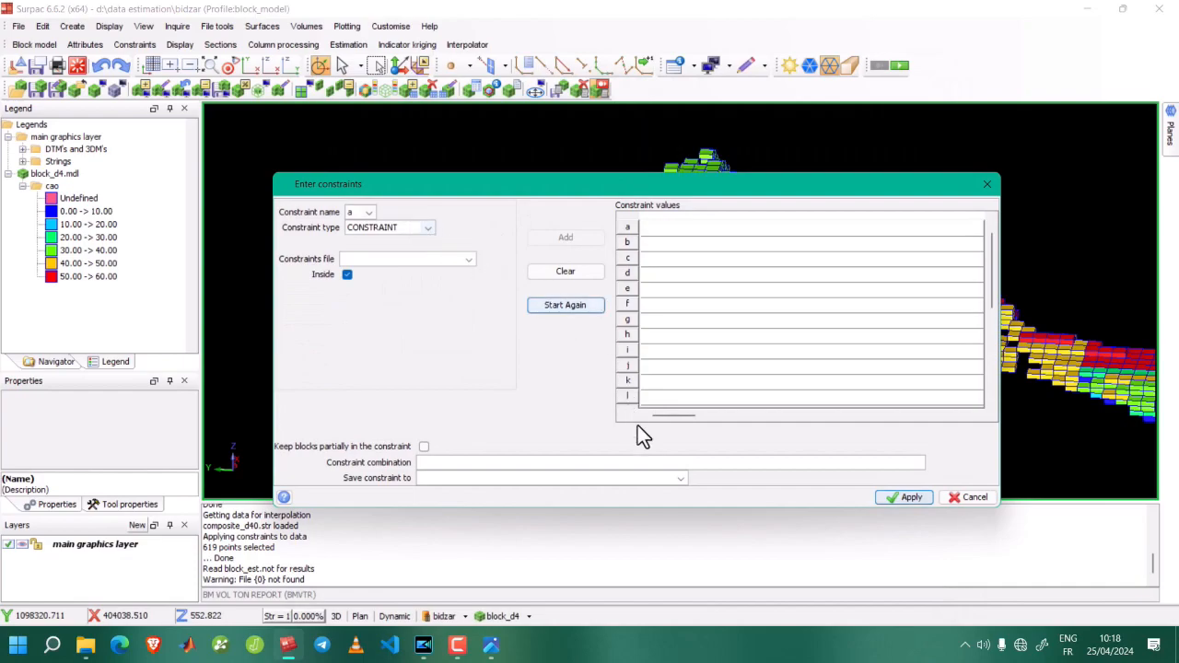
Add the inside constraints geology_d4.con and topo.con and generate the block model report.
left_click(469, 260)
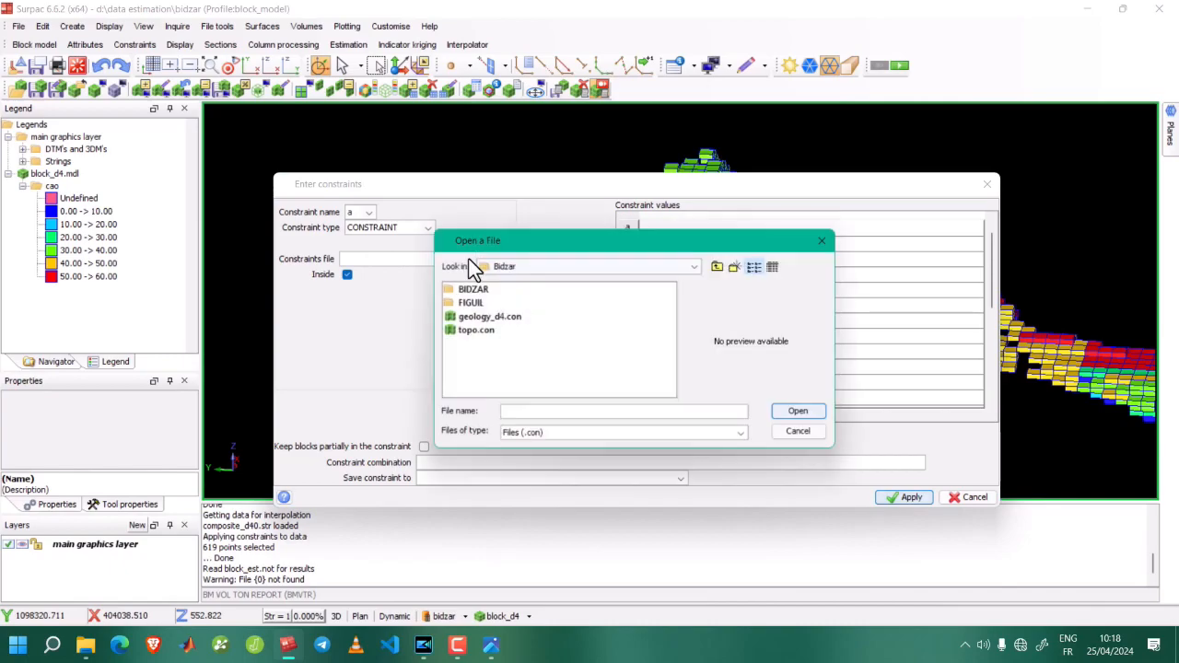
left_click(474, 318)
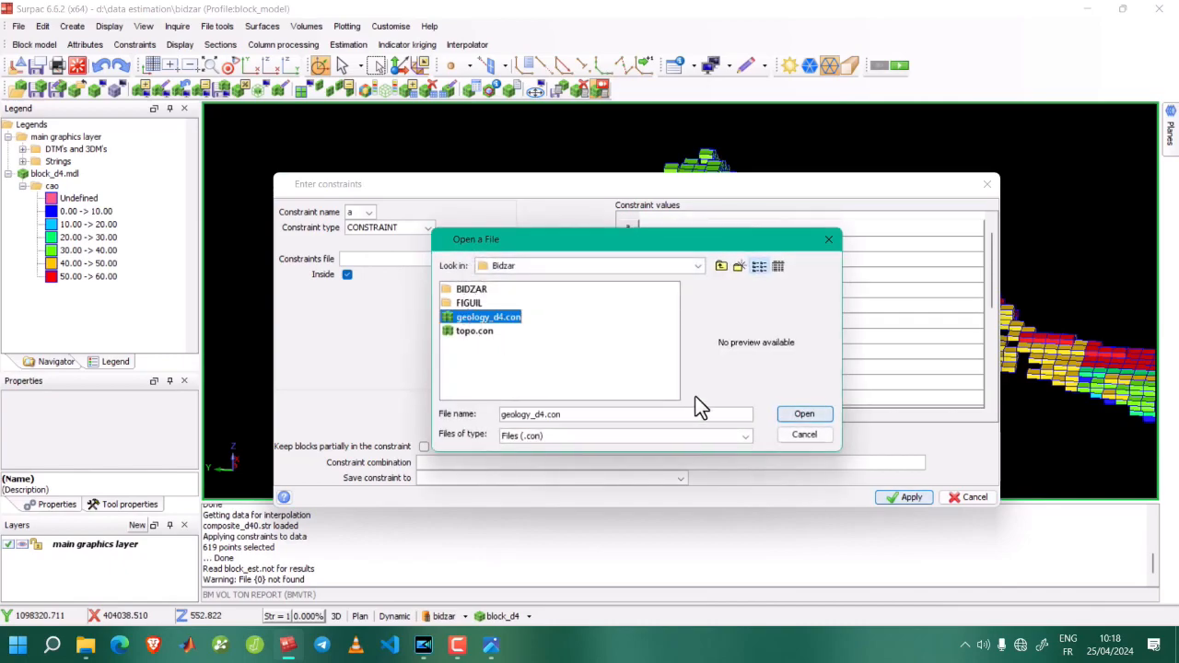
left_click(804, 415)
left_click(586, 241)
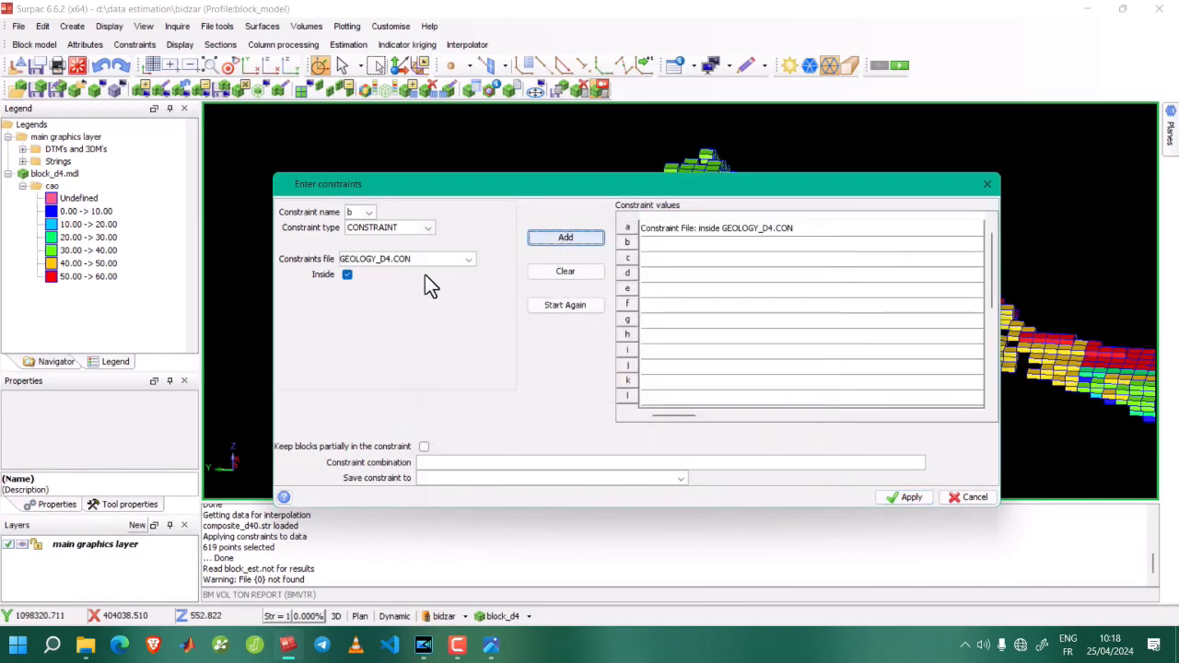
left_click(469, 260)
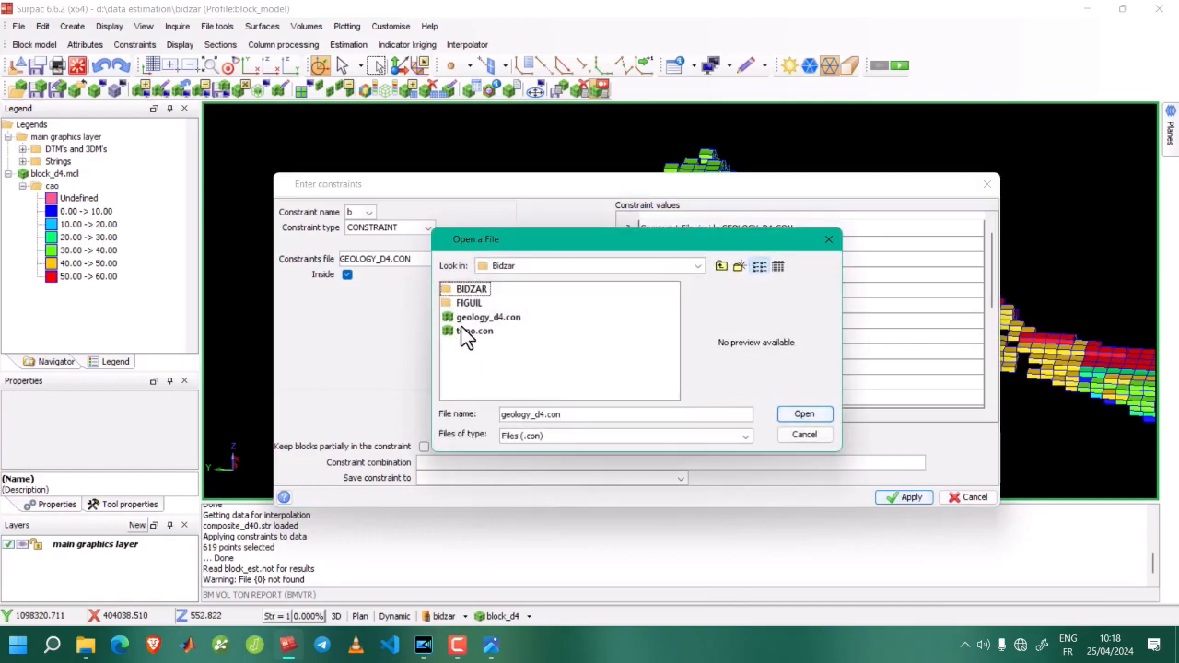
left_click(469, 331)
left_click(781, 415)
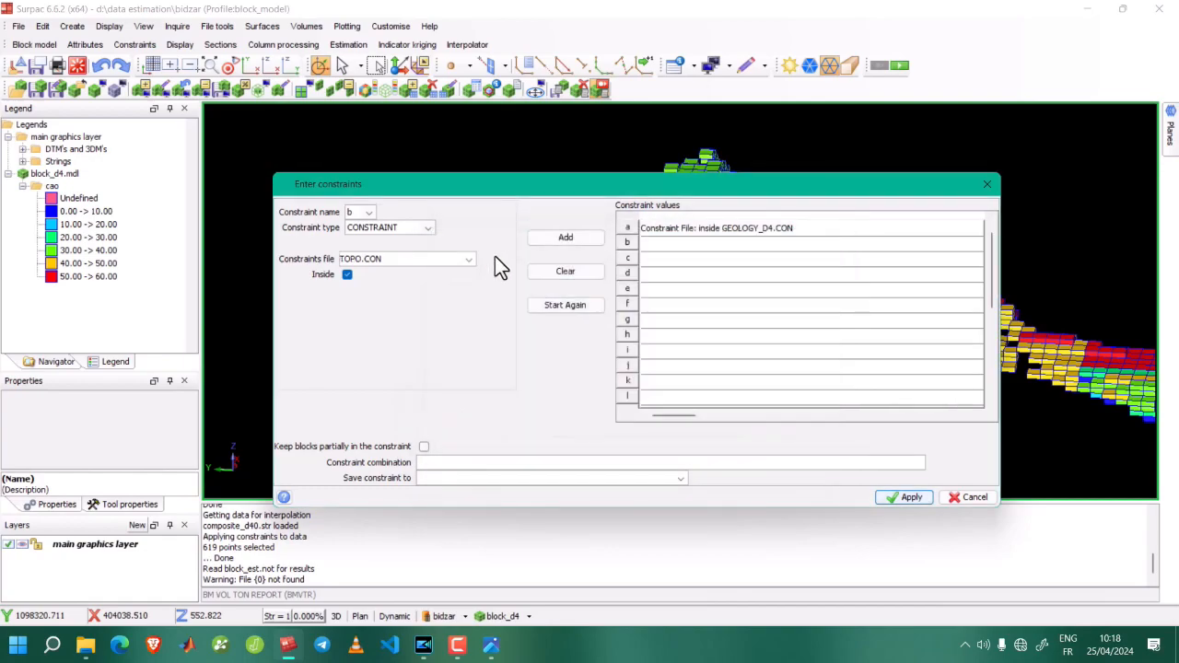
left_click(565, 238)
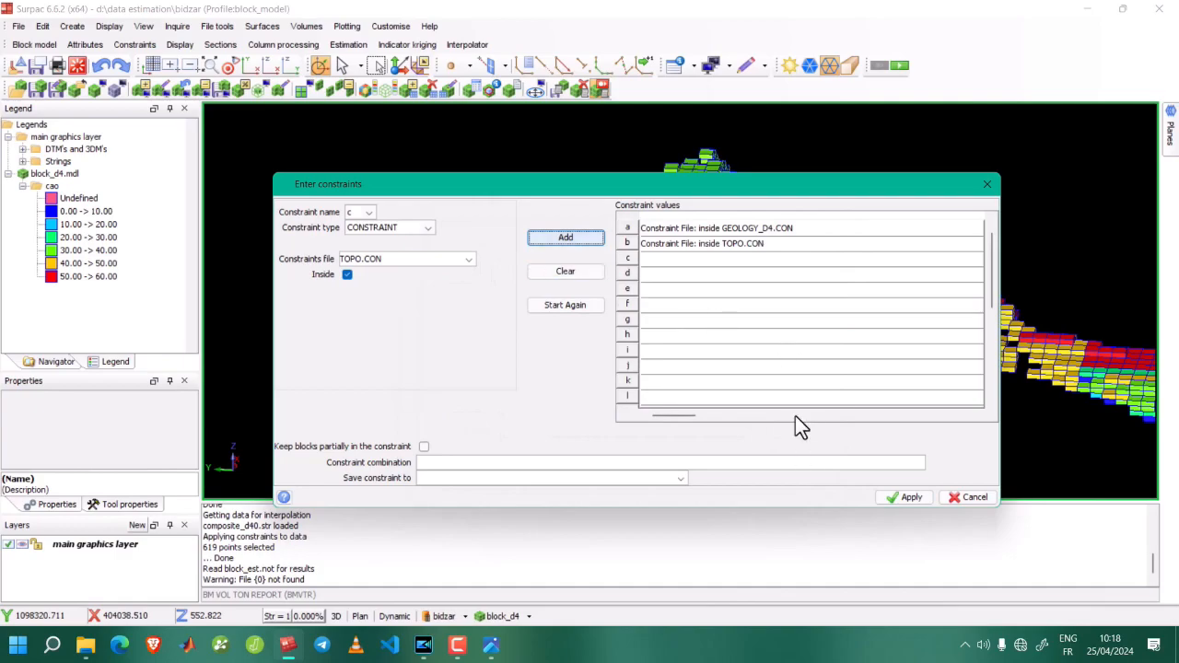
left_click(907, 497)
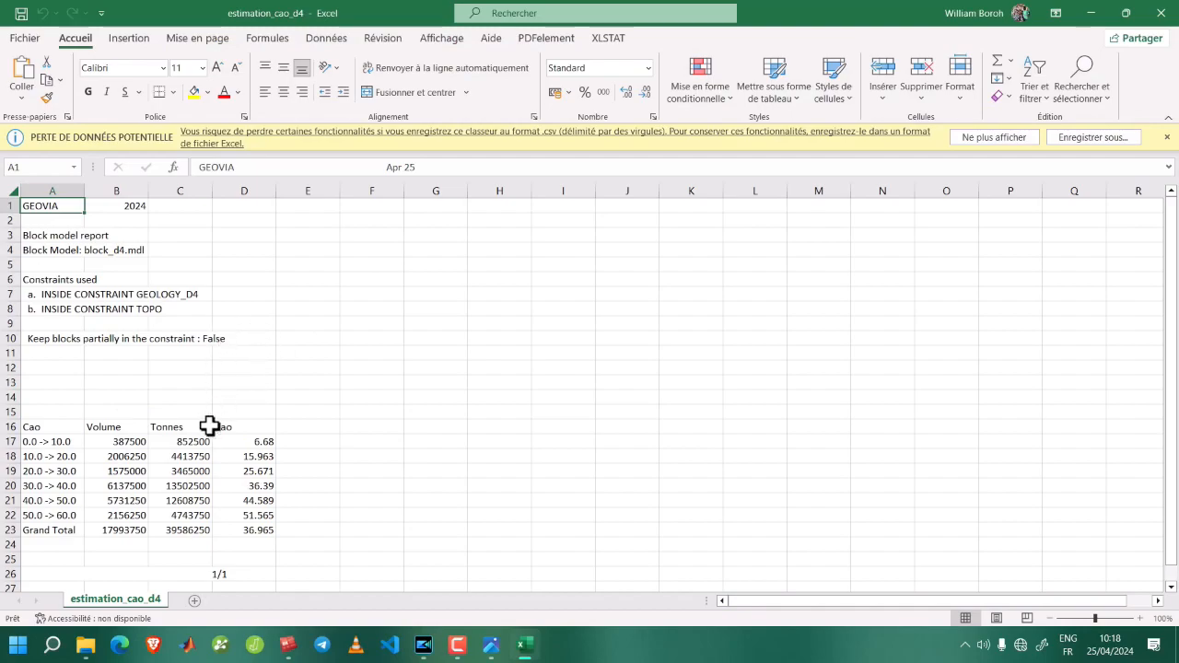
Examine the volume, tonnes and cao grade per class in the estimation_cao_d4 report in Excel.
left_click(186, 441)
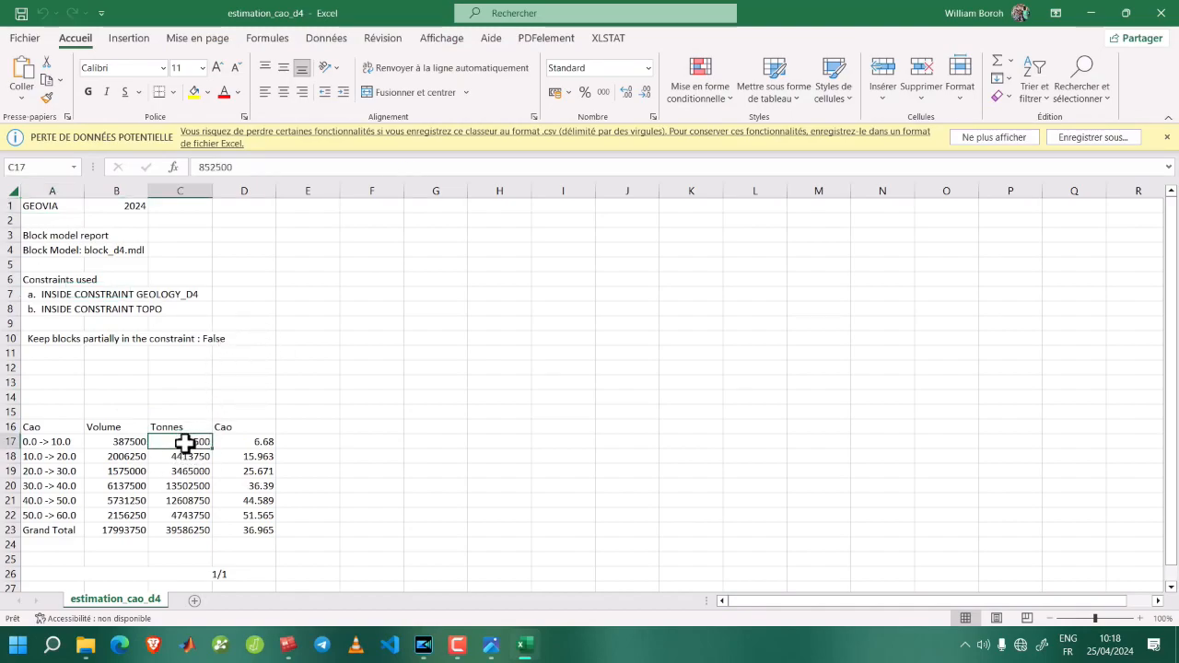
left_click(114, 426)
left_click(153, 412)
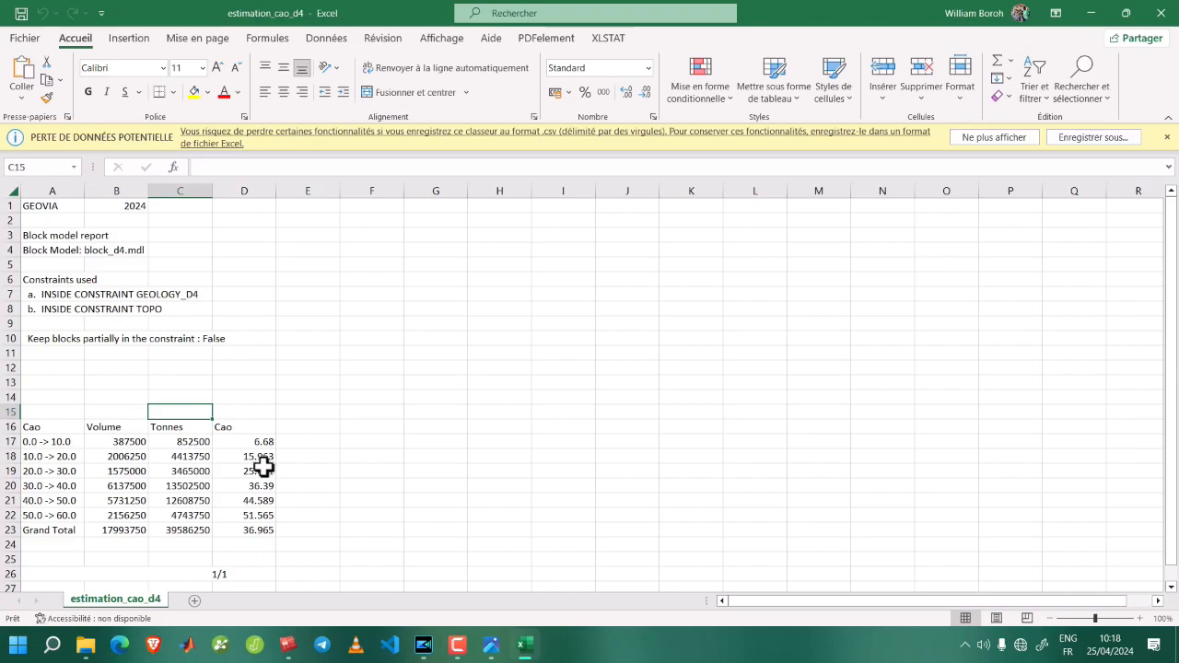
Leave the Excel report, switch back to Surpac and load the d4_bon.dtm solid into the graphics view.
scroll(303, 451, "down", 3)
scroll(303, 450, "up", 2)
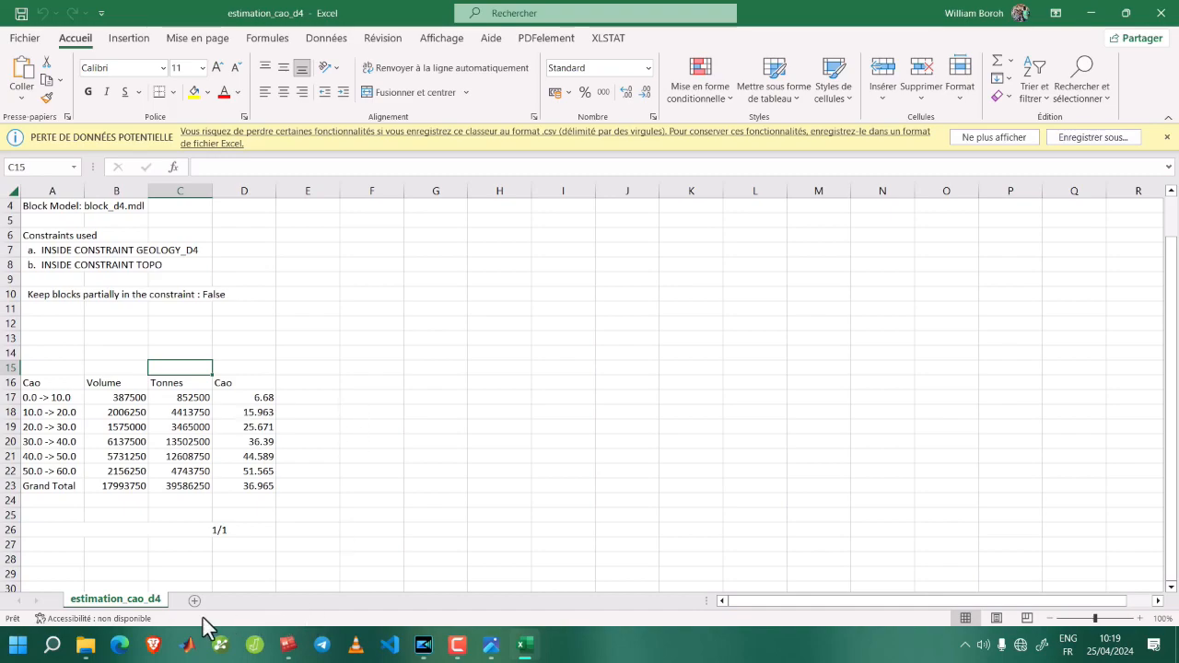
left_click(287, 645)
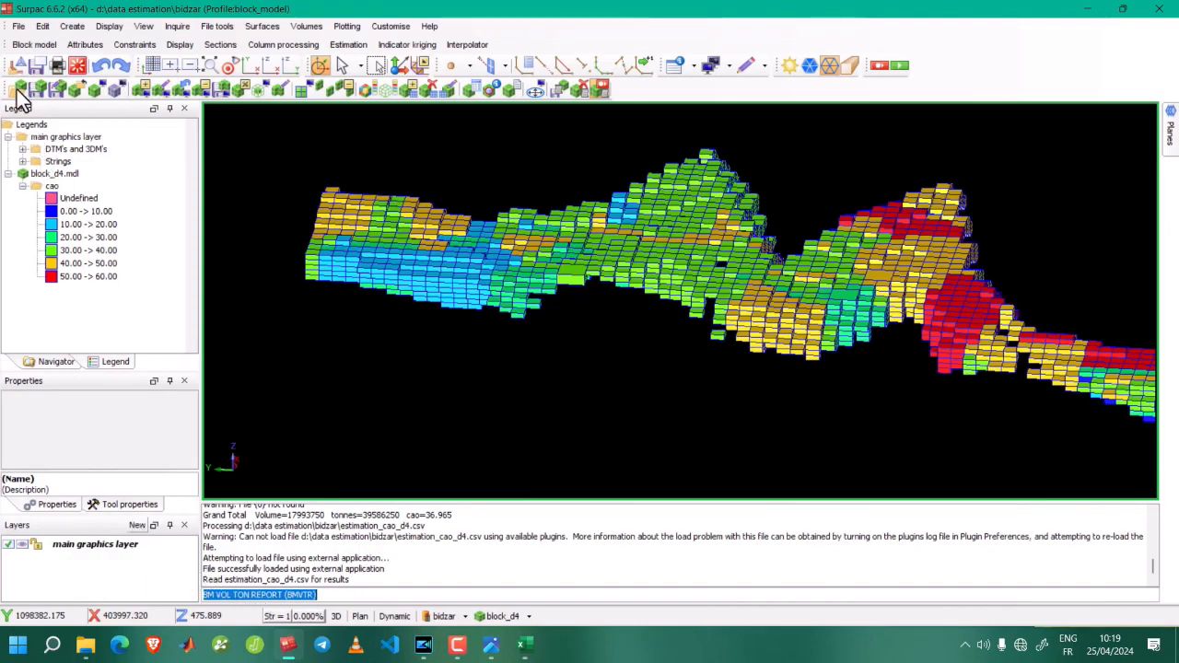
left_click(57, 362)
scroll(85, 239, "up", 3)
scroll(85, 240, "up", 3)
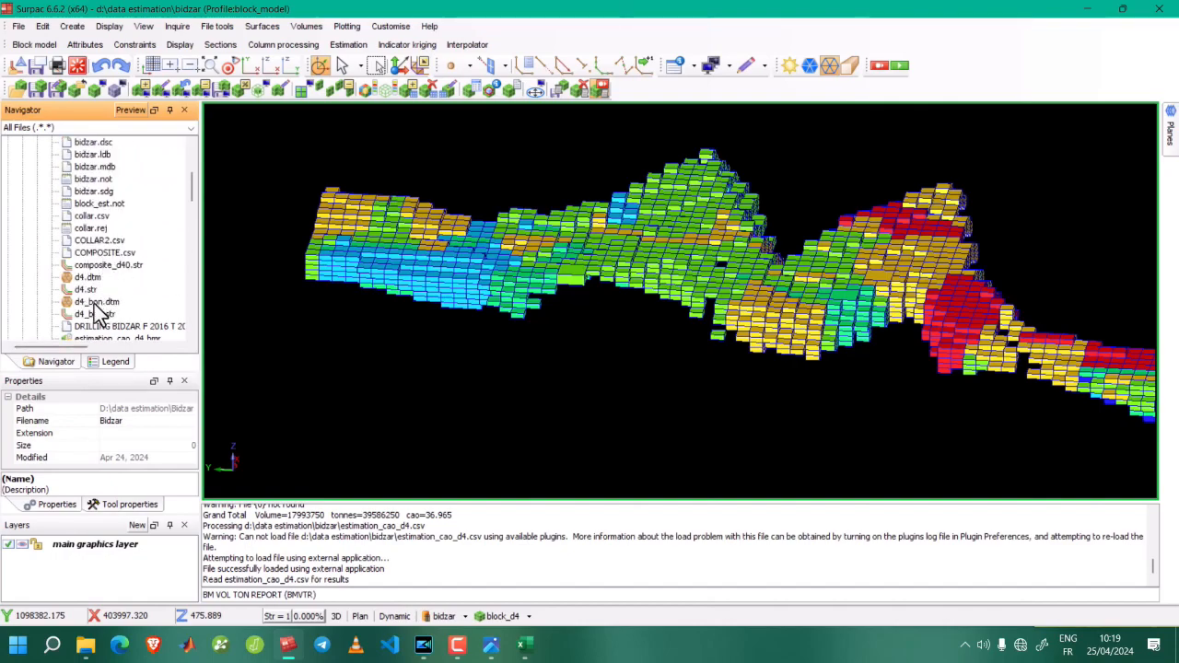
left_click(93, 303)
right_click(98, 311)
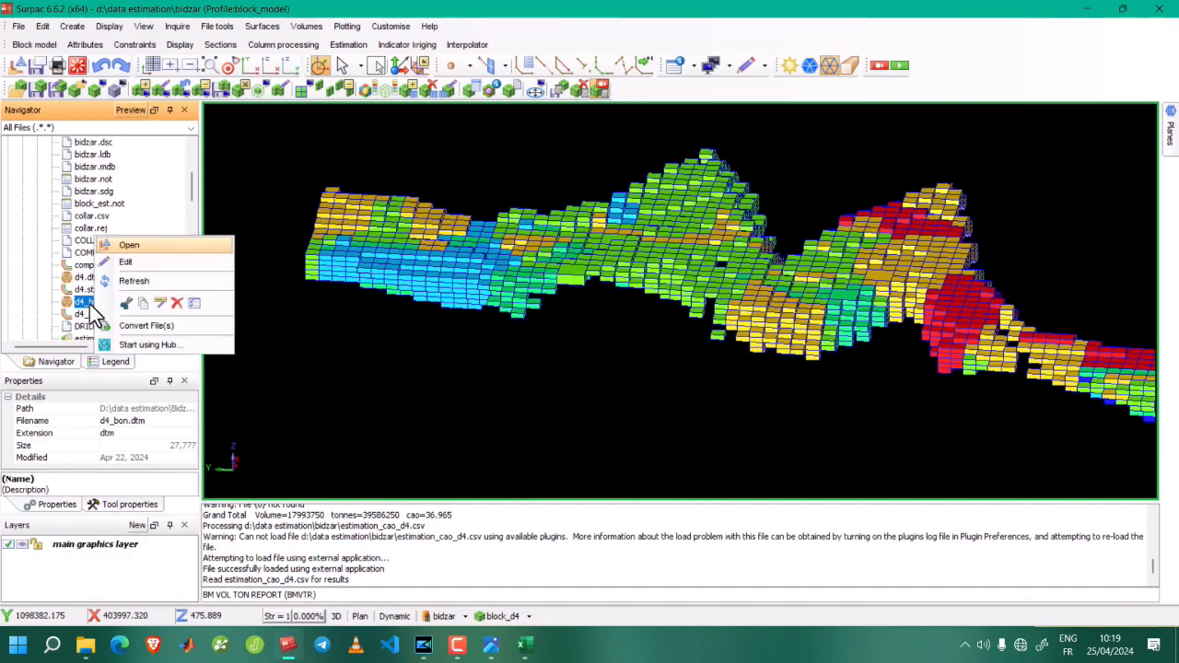
left_click_drag(84, 302, 227, 368)
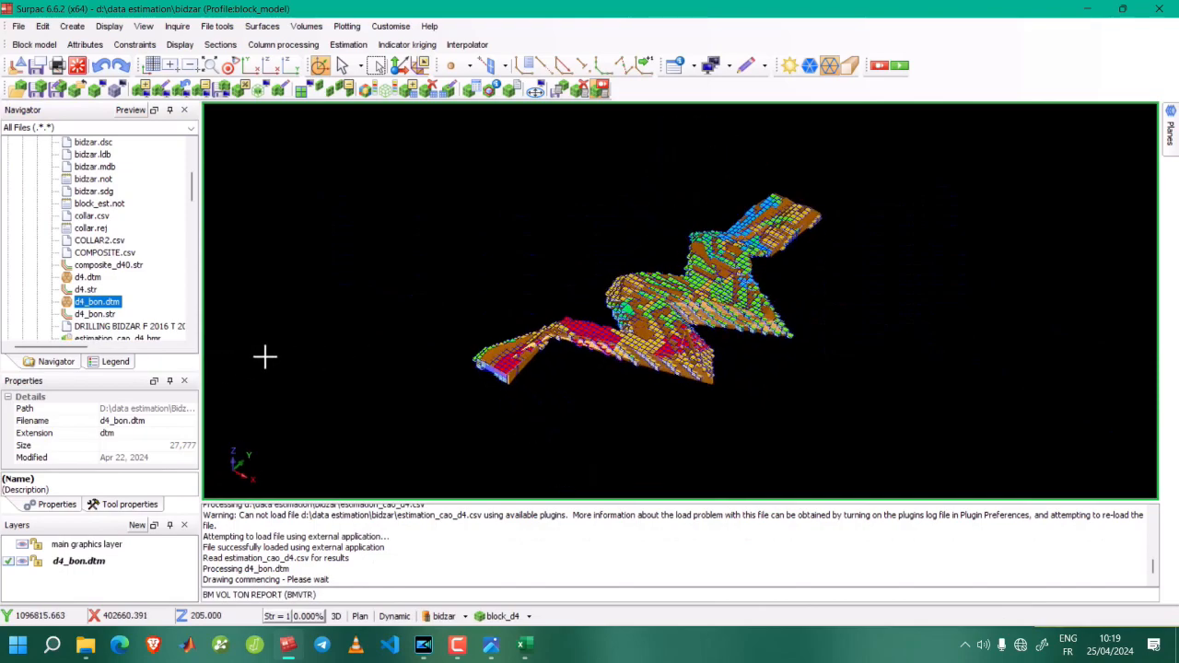
Check the output format types offered for saving the d4_bon.dtm layer, then close the save form without saving.
left_click(93, 564)
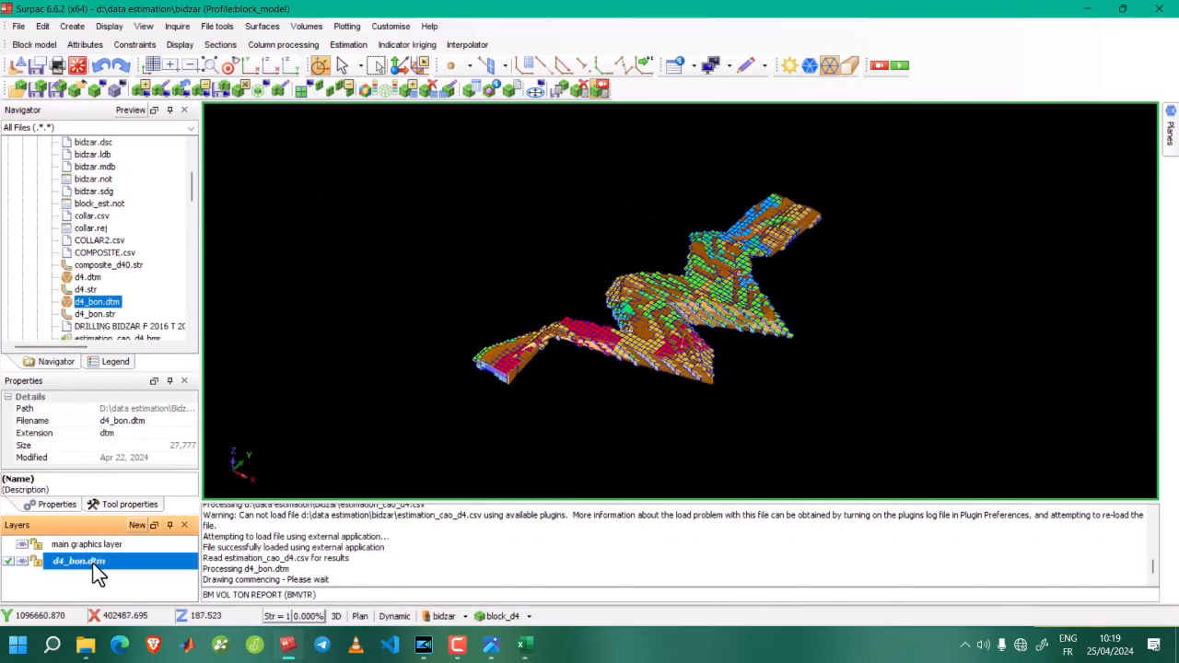
right_click(93, 564)
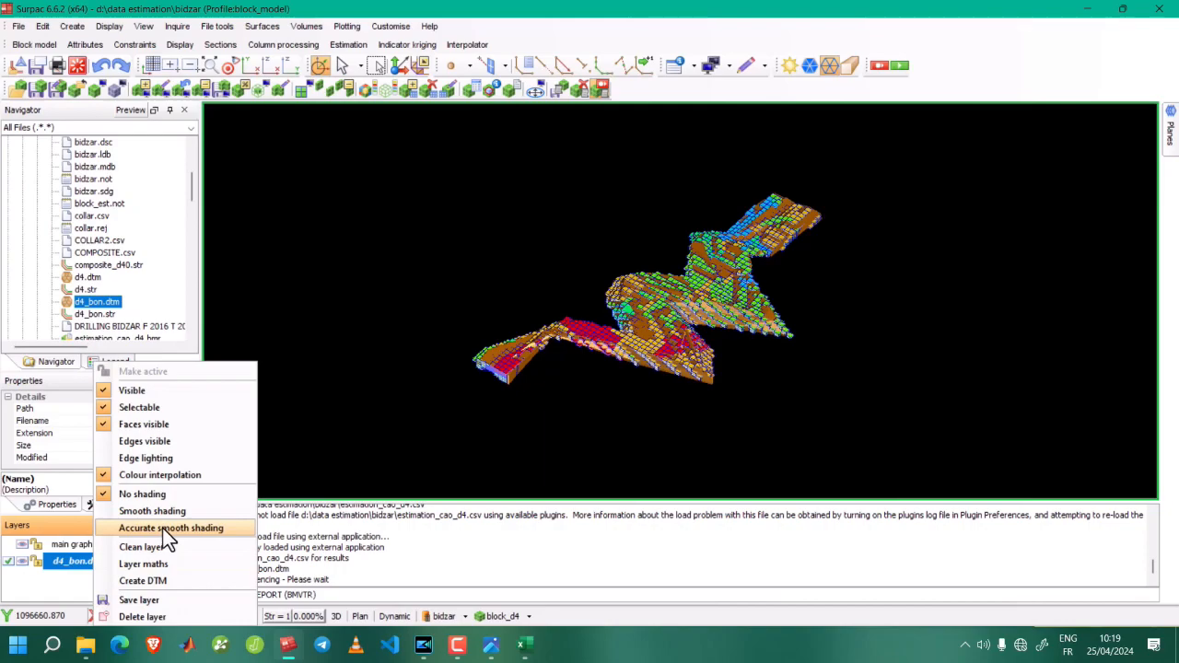
left_click(155, 600)
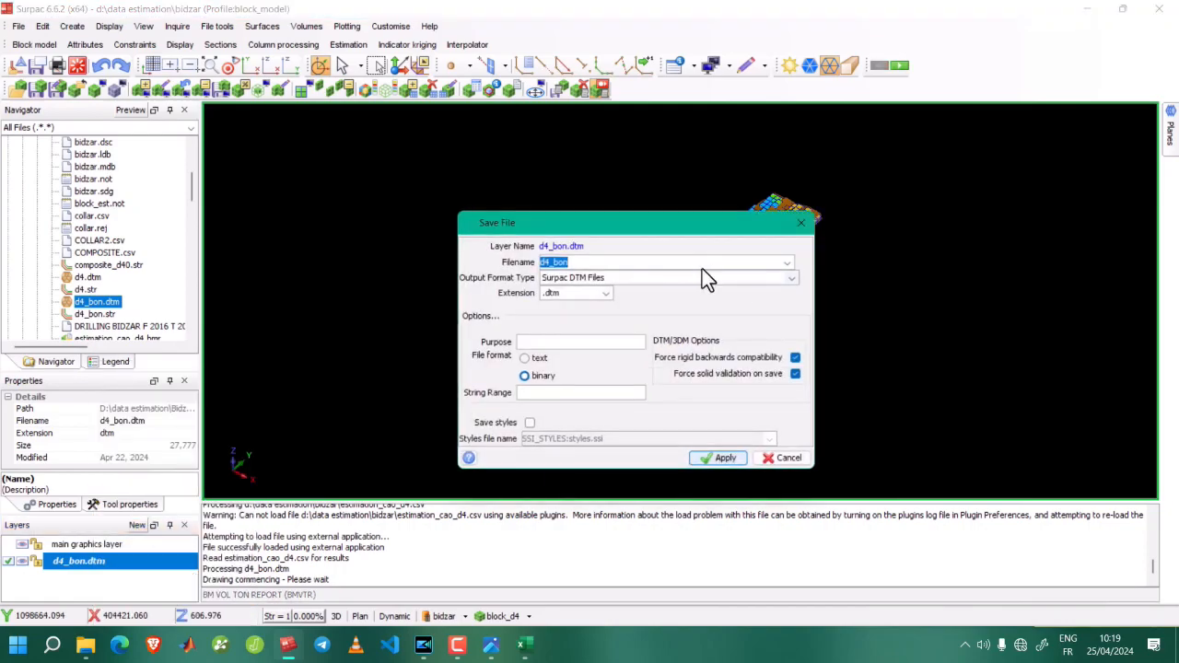
left_click(789, 280)
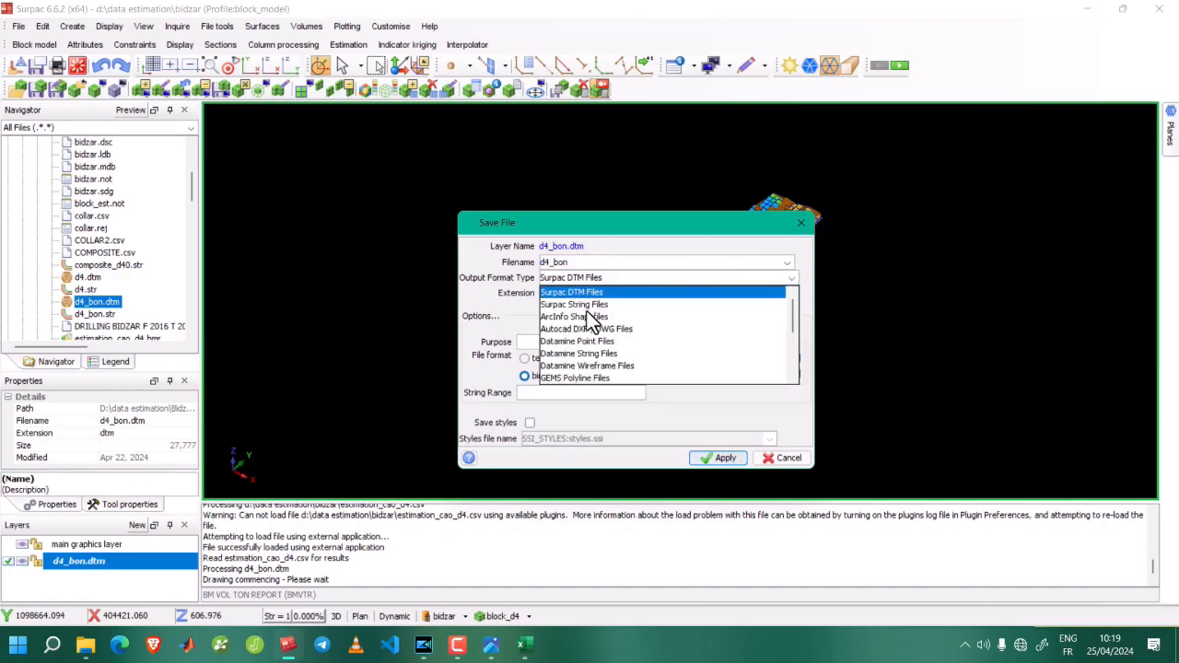
left_click(801, 222)
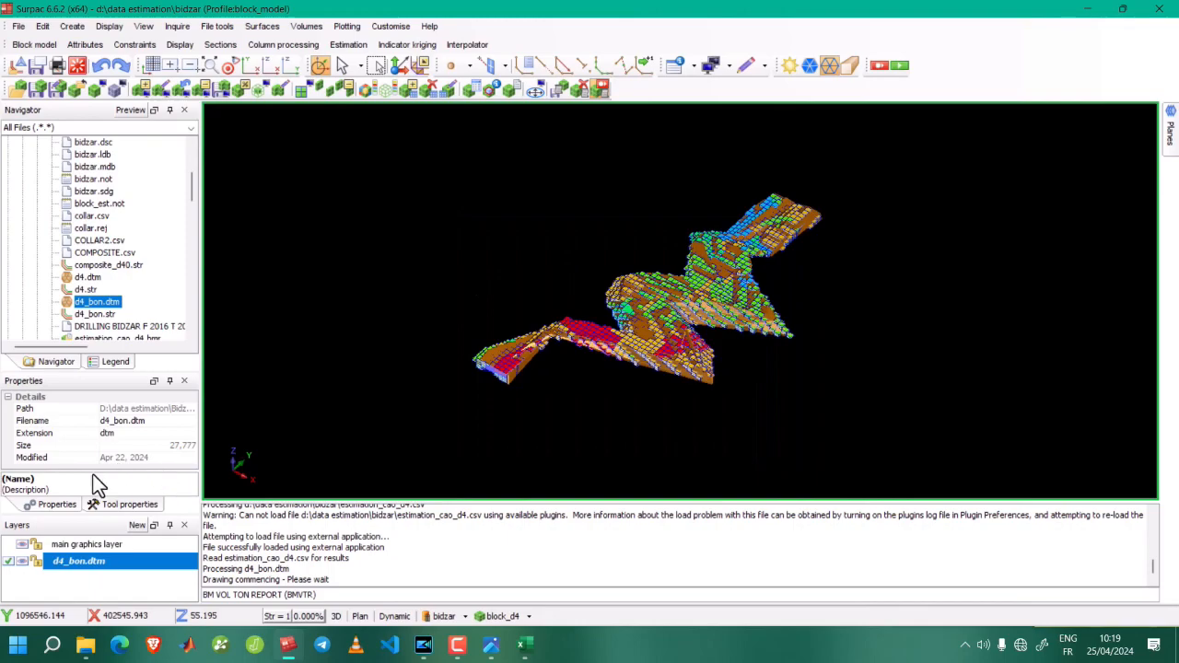
left_click(26, 569)
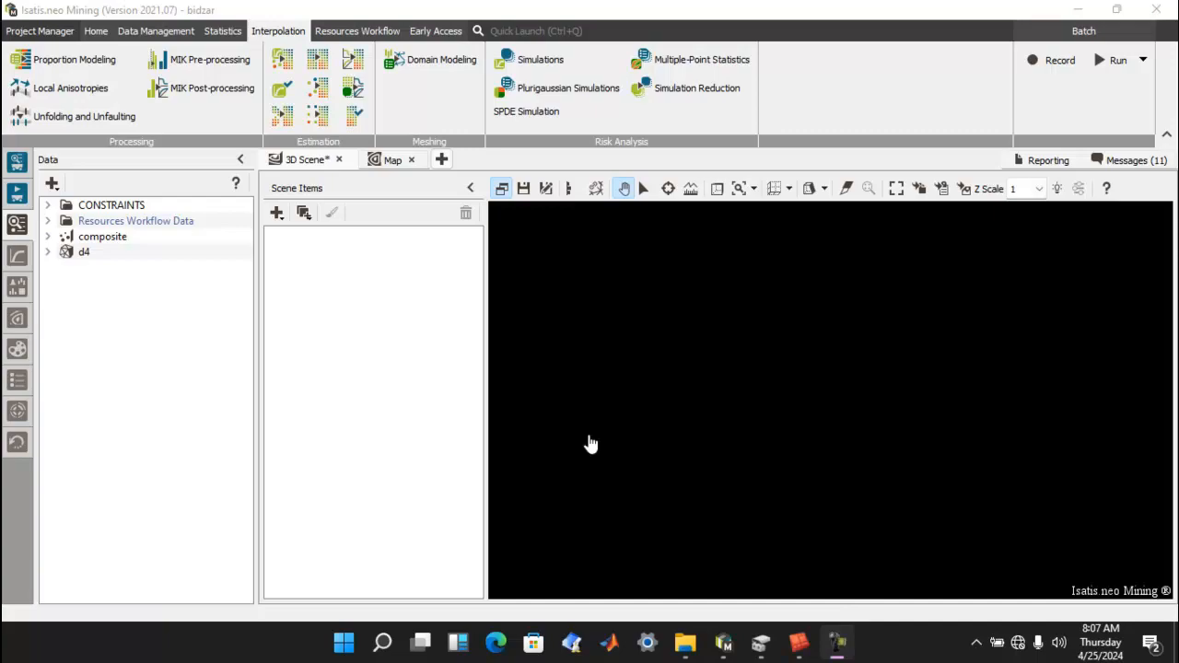
left_click(154, 33)
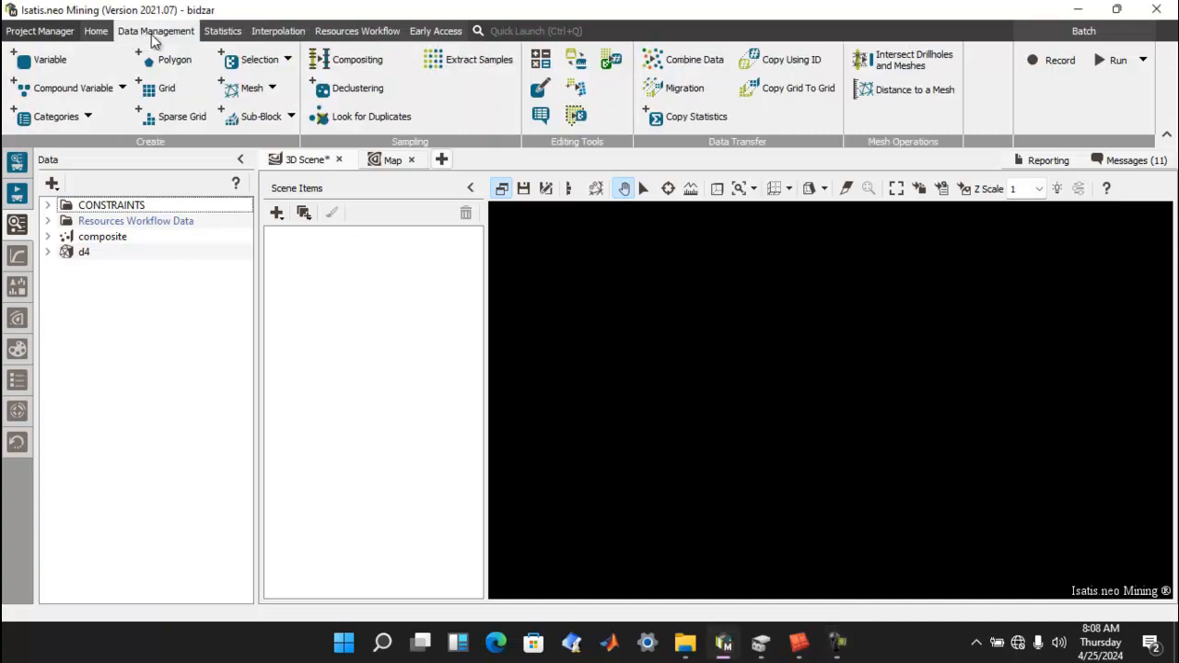
left_click(95, 33)
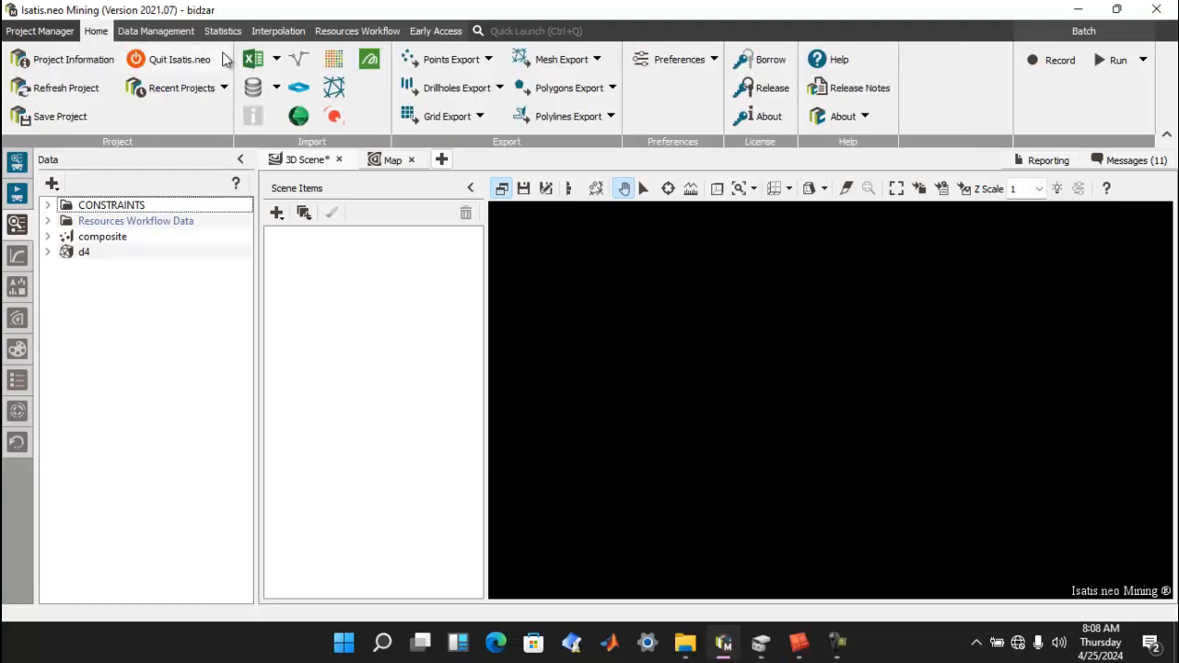
left_click(269, 59)
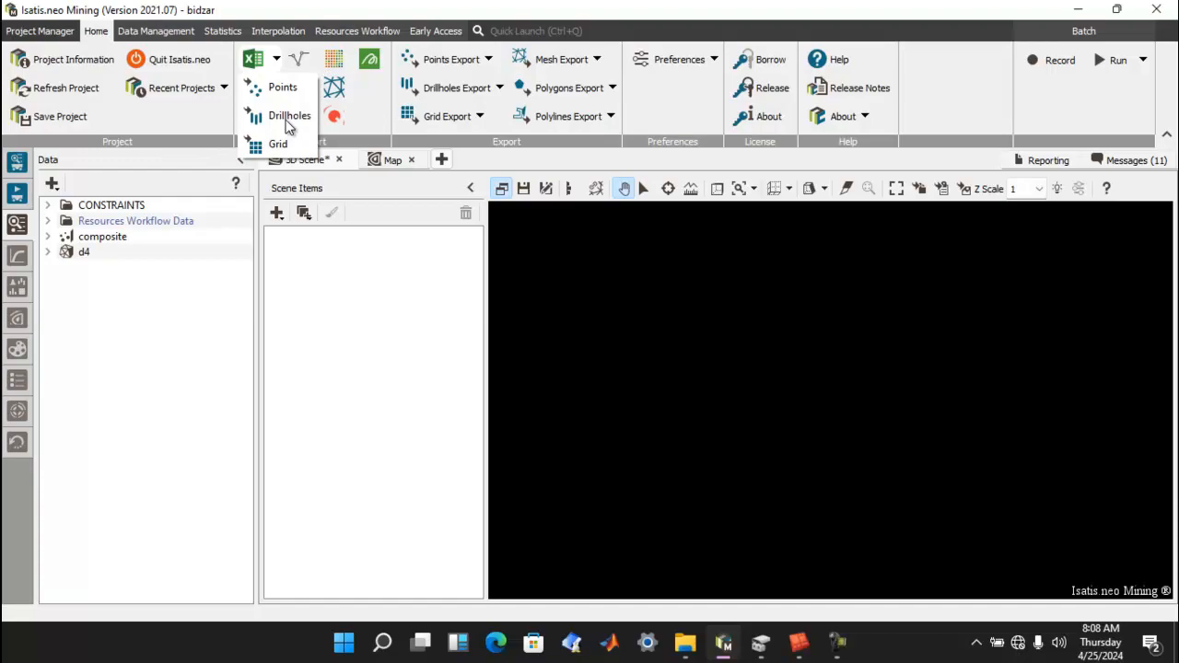
left_click(436, 10)
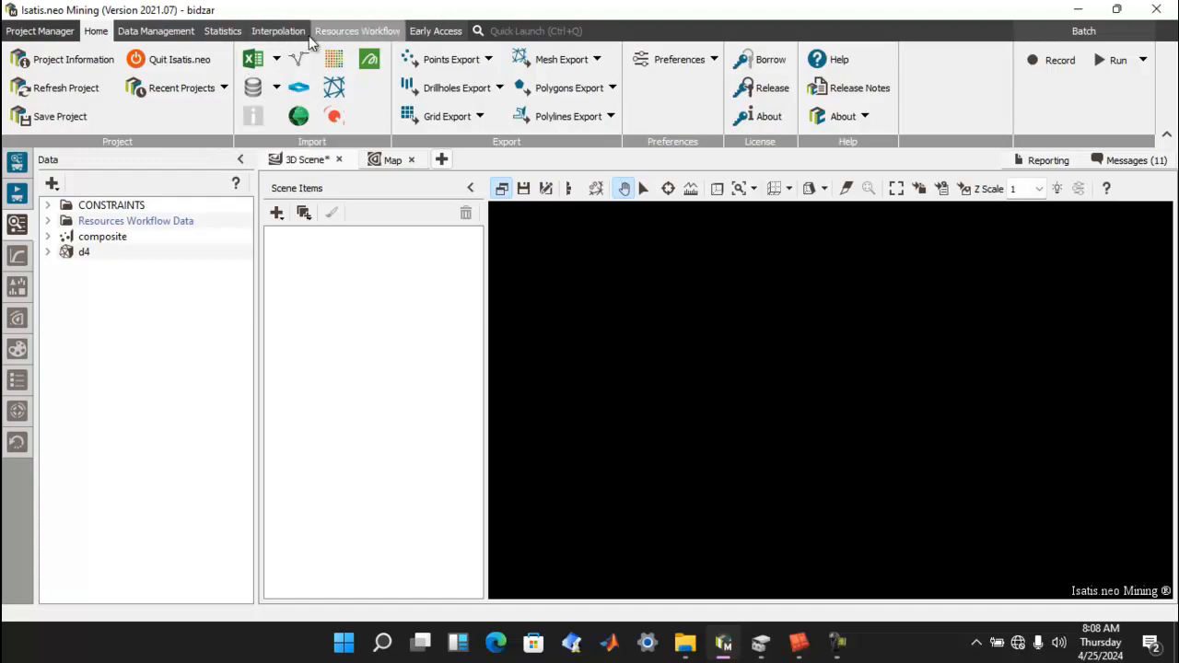
left_click(323, 33)
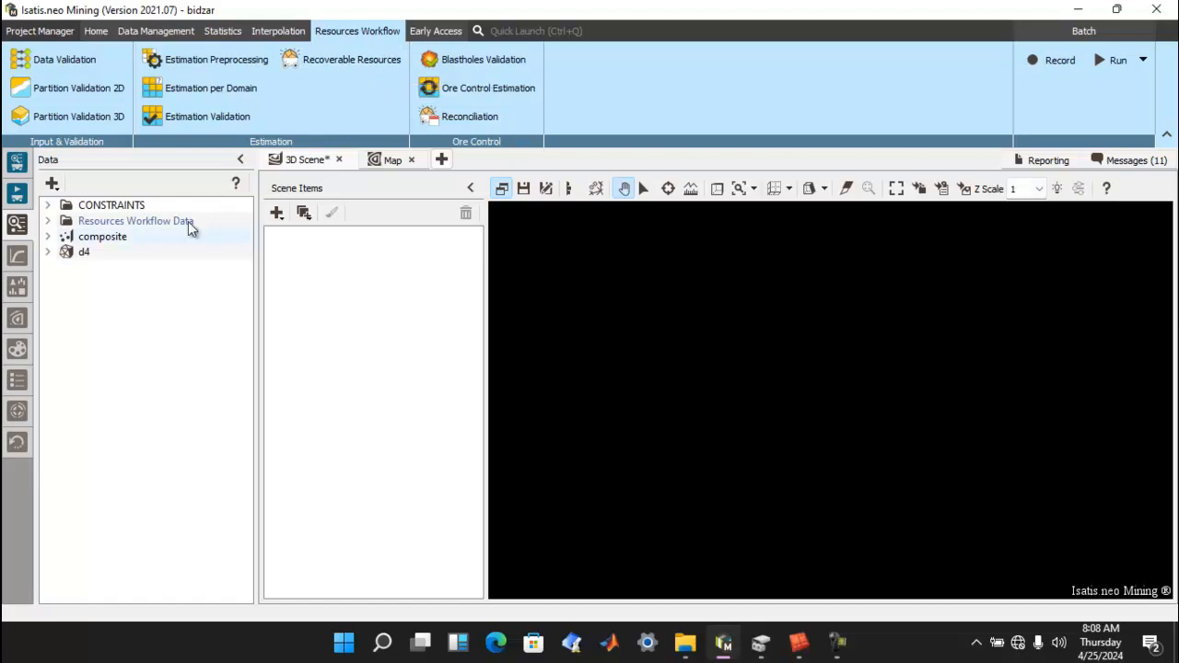
Delete the existing d4 mesh file from the bidzar project data in Isatis.neo.
left_click(153, 255)
left_click(208, 183)
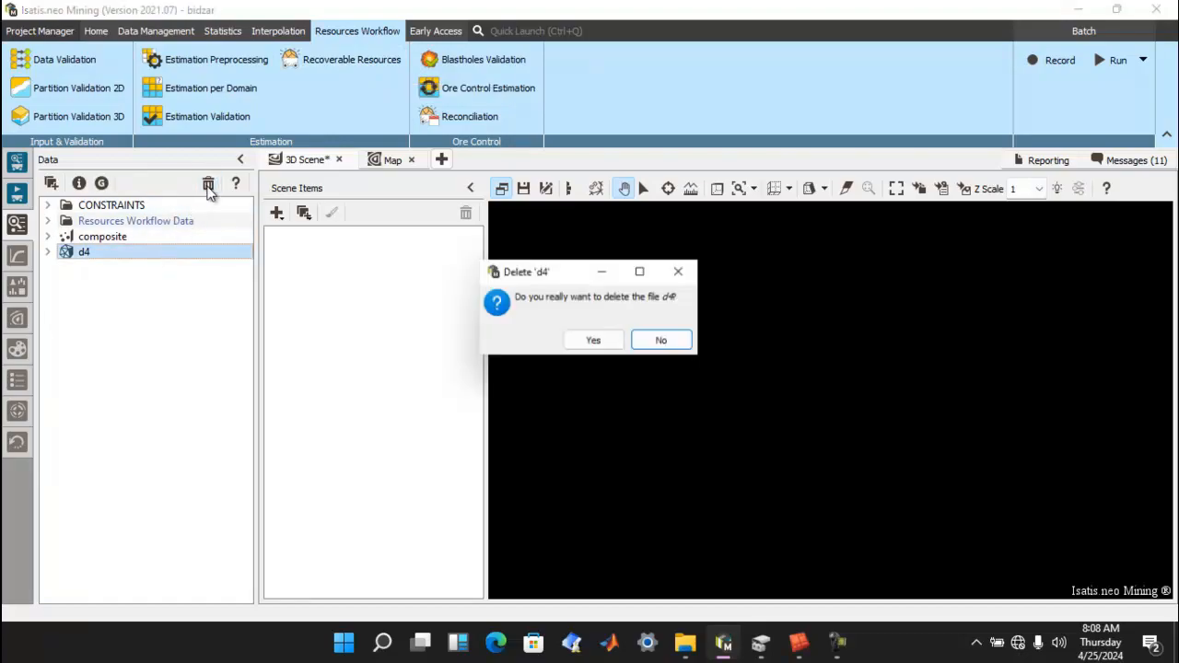
left_click(594, 342)
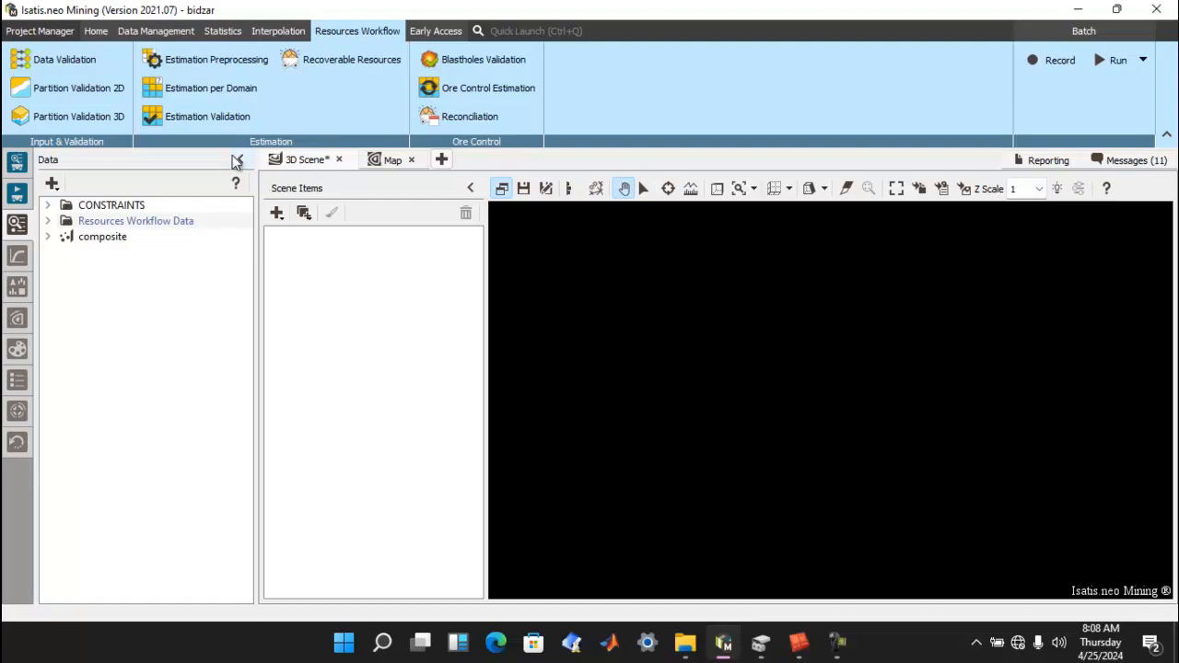
Import the CAD file d4_bon.dwg as a 3D mesh into a new mesh file d4, displayed in the 3D scene.
left_click(138, 32)
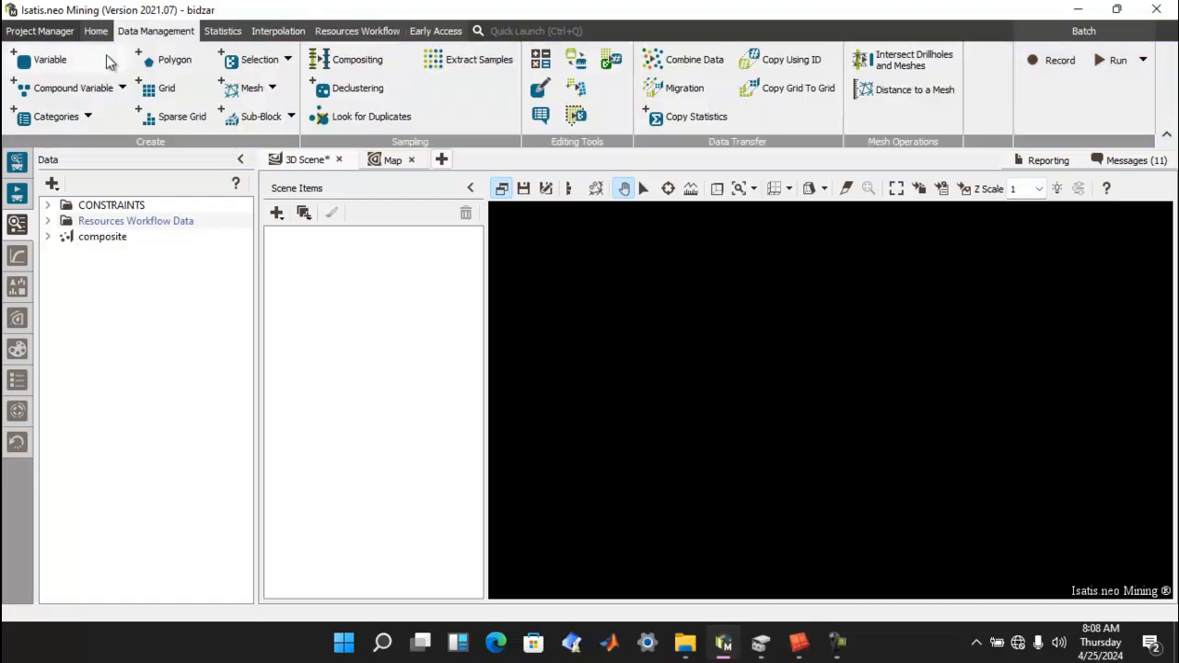
left_click(248, 92)
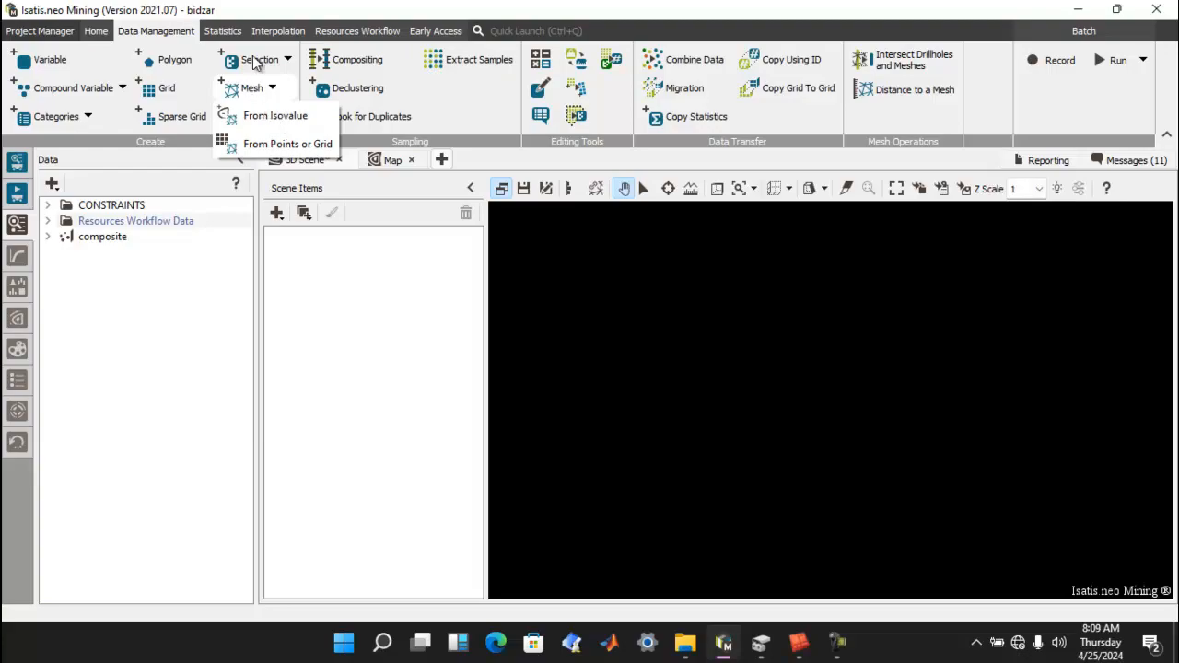
left_click(97, 30)
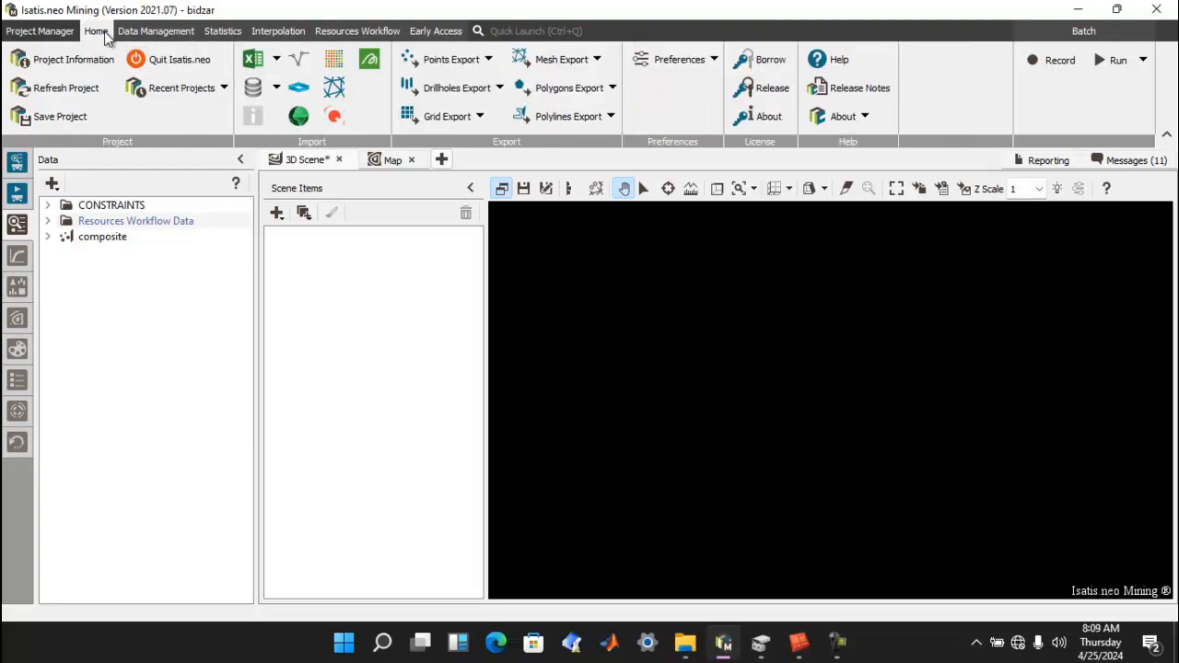
left_click(339, 92)
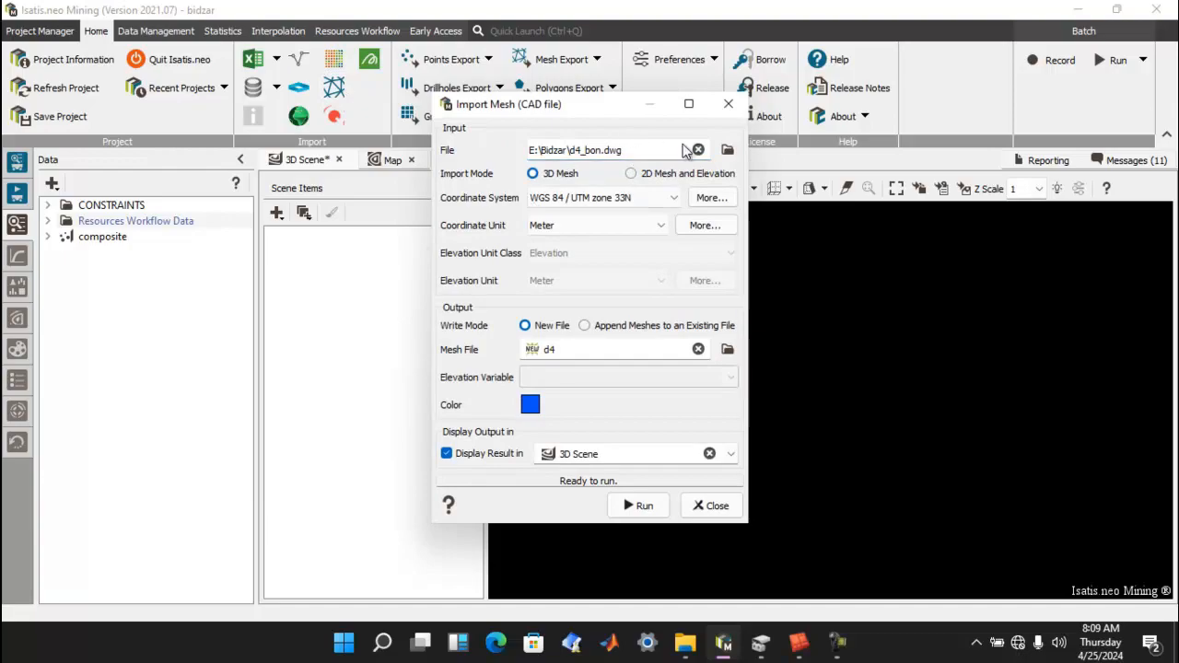
left_click(728, 150)
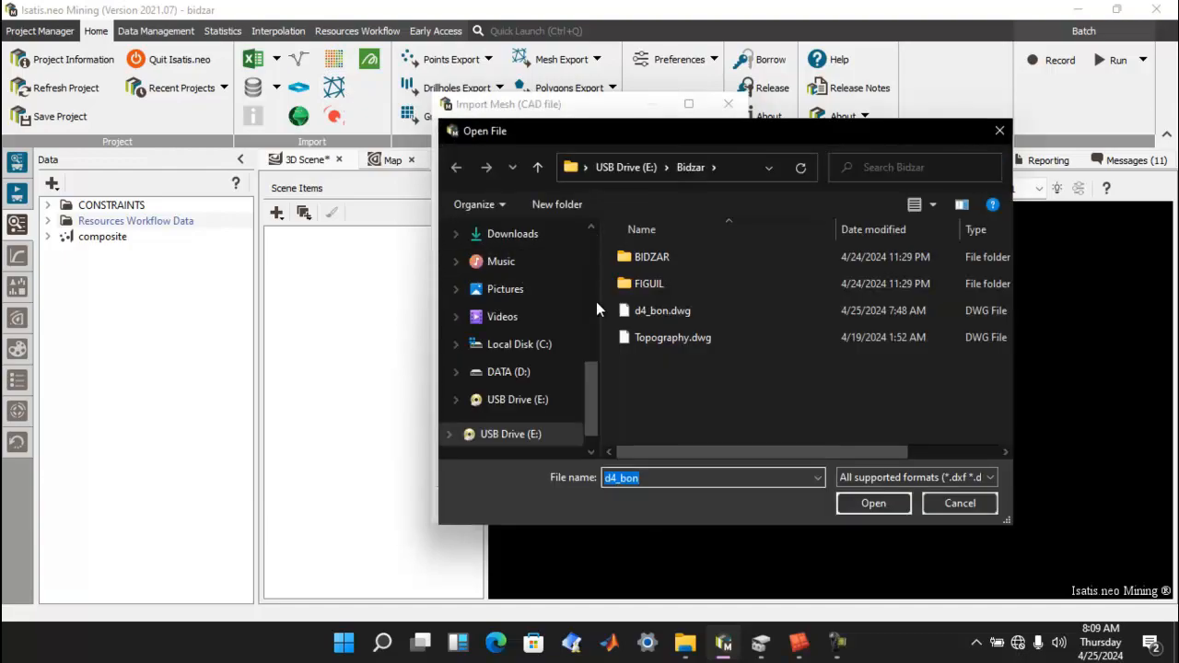
left_click(653, 308)
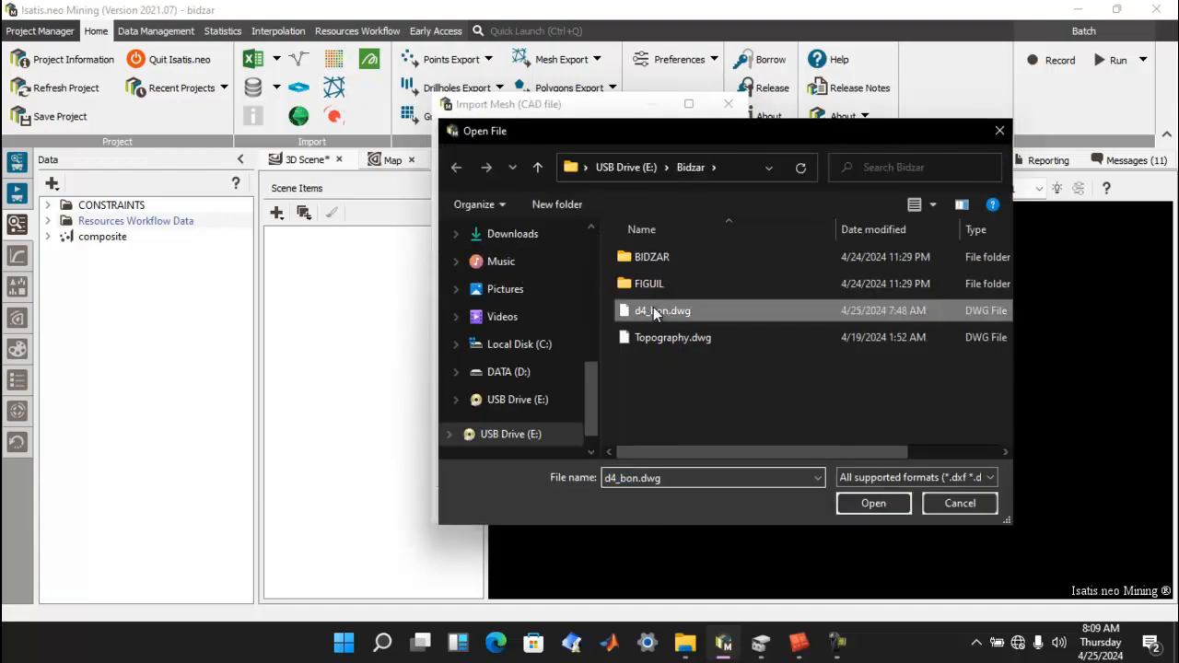
left_click(870, 502)
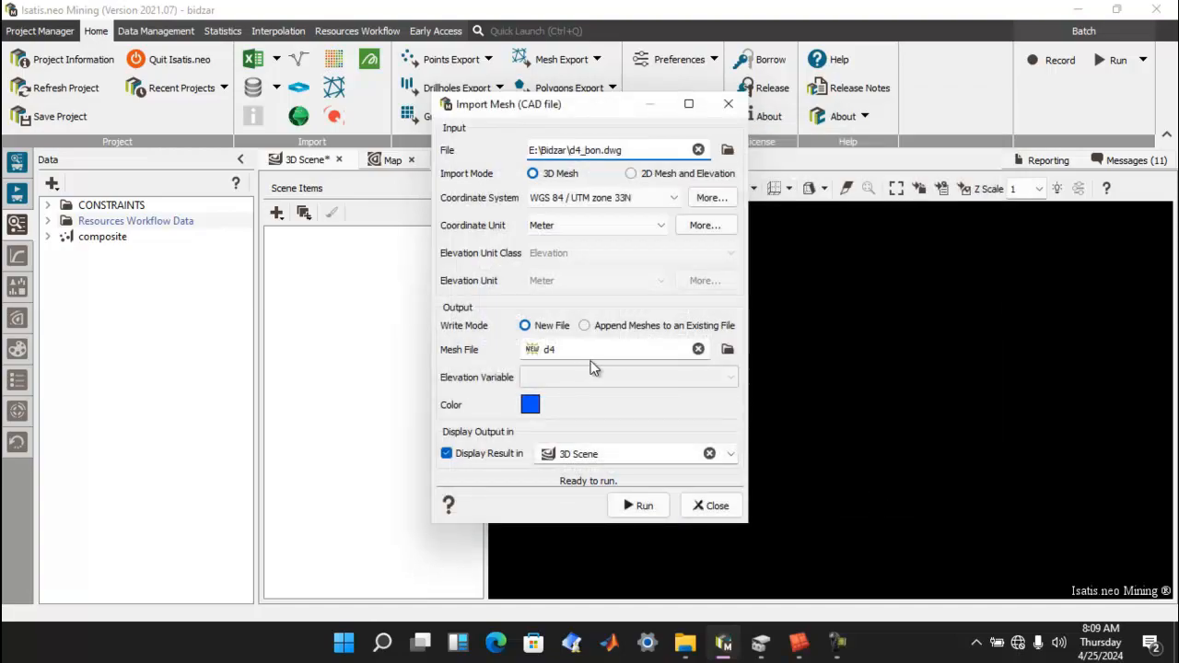
left_click(642, 506)
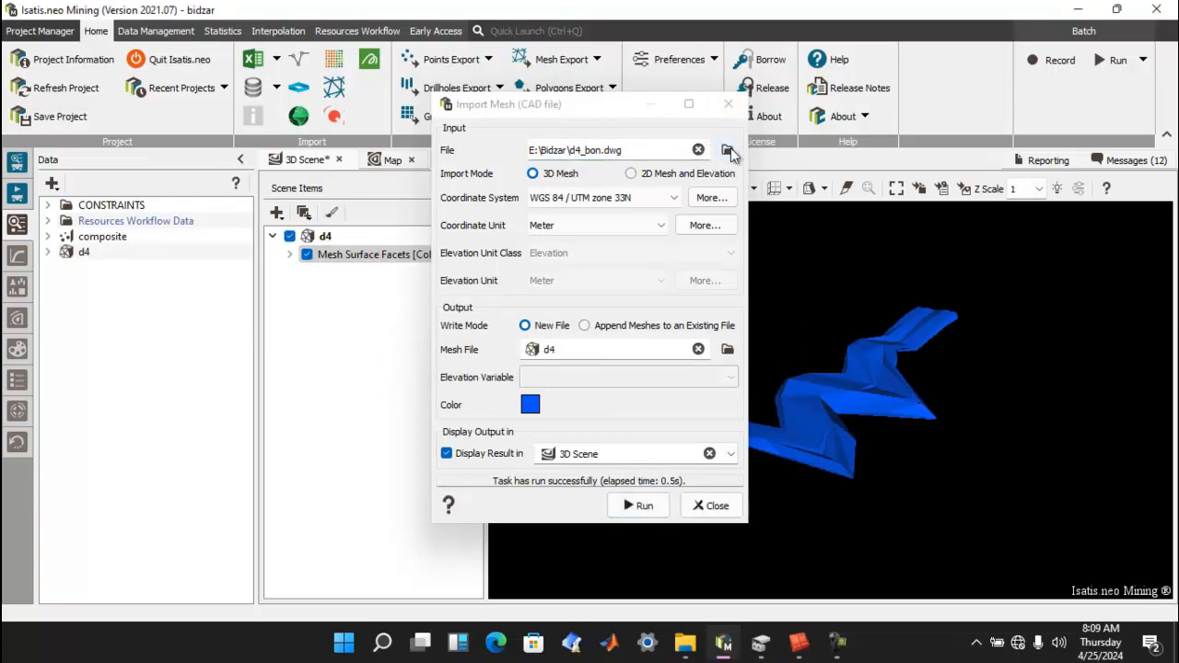
Choose Topography.dwg as the input of the next mesh import and name its output mesh file Topo.
left_click(729, 152)
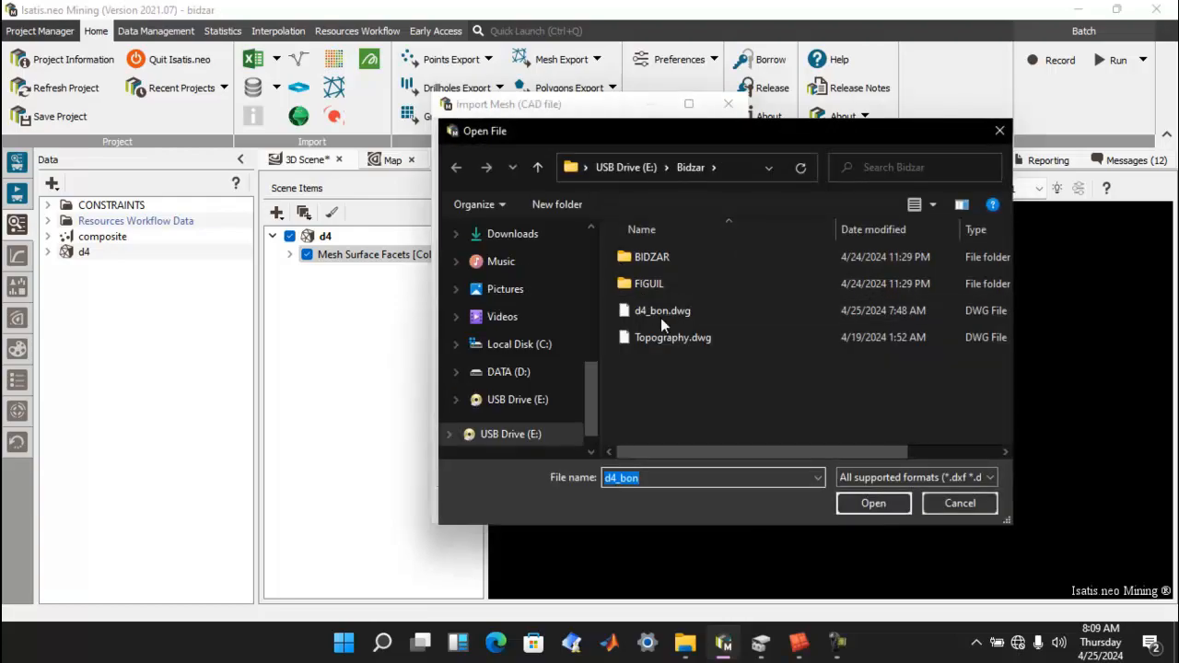
left_click(673, 338)
left_click(873, 504)
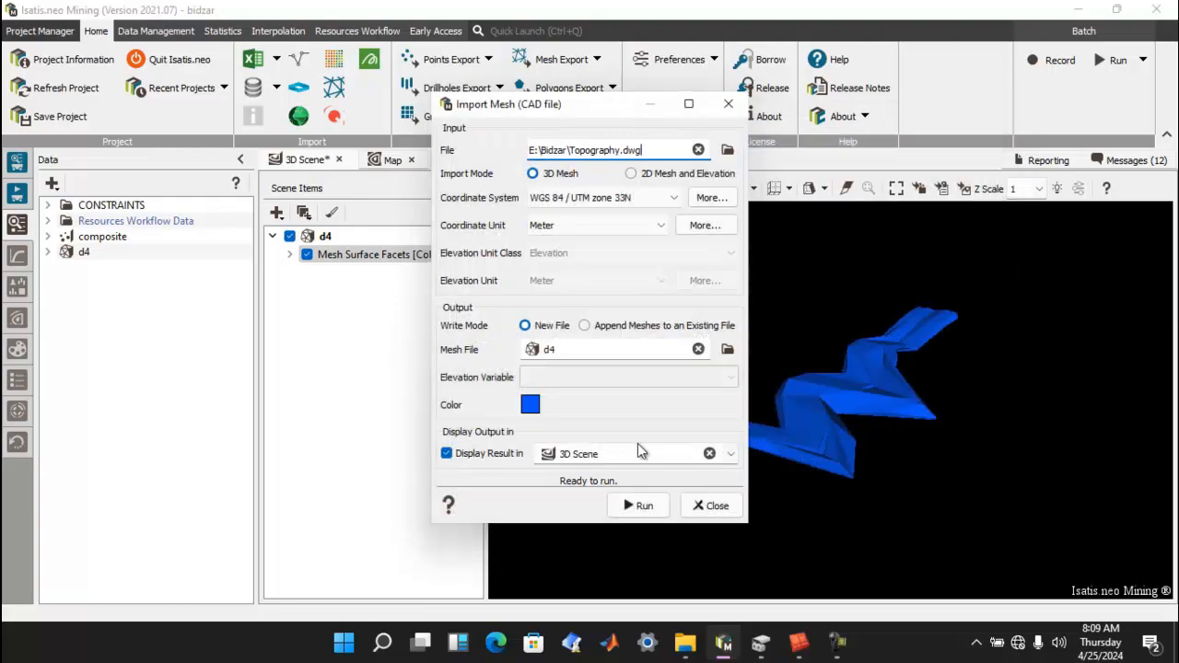
left_click(576, 356)
key("BackSpace")
key("BackSpace")
type("Topo")
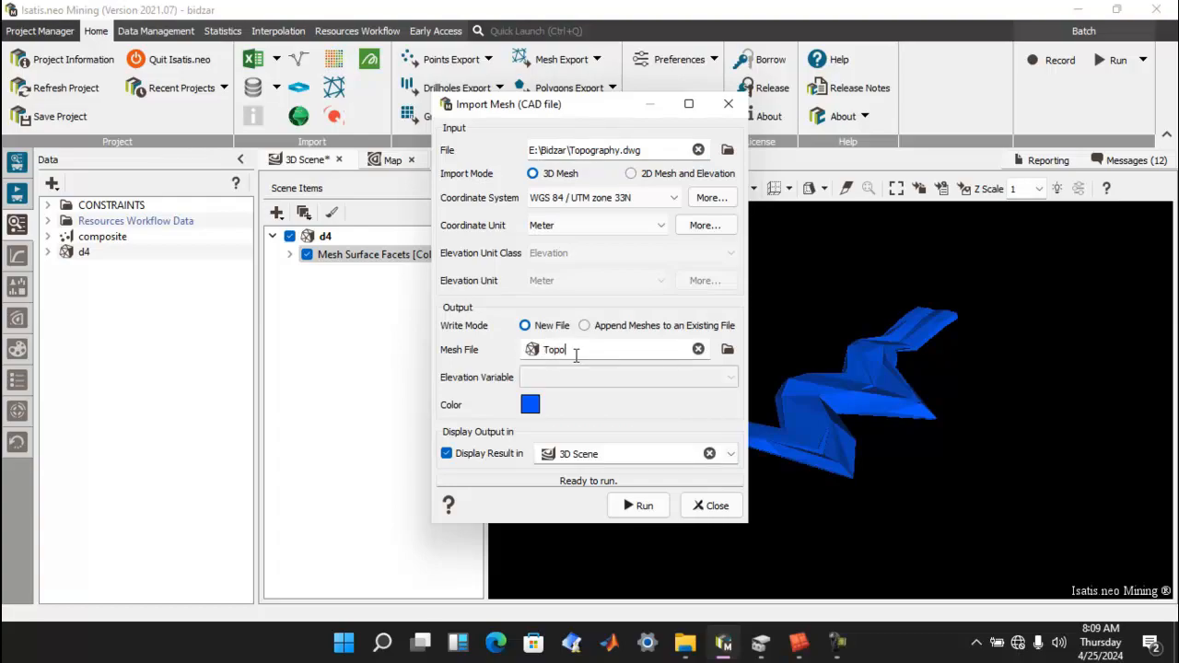
Set the Topo mesh colour to pink (#ff007f), run the import and close the import form.
left_click(529, 404)
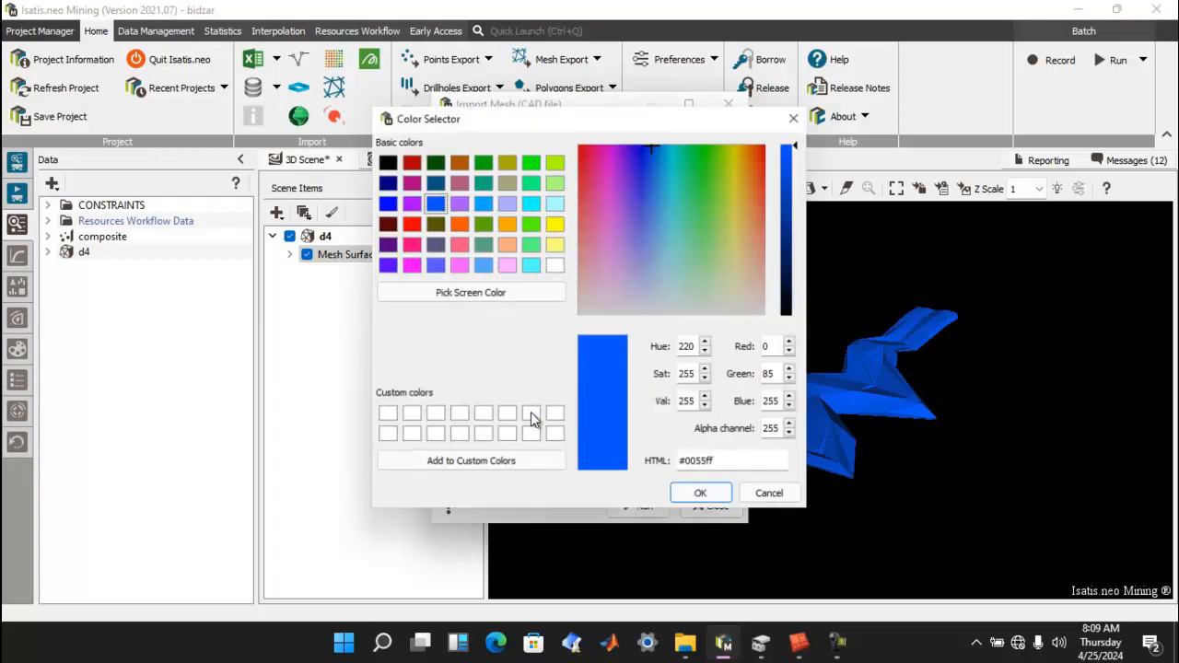
left_click(411, 243)
left_click(701, 496)
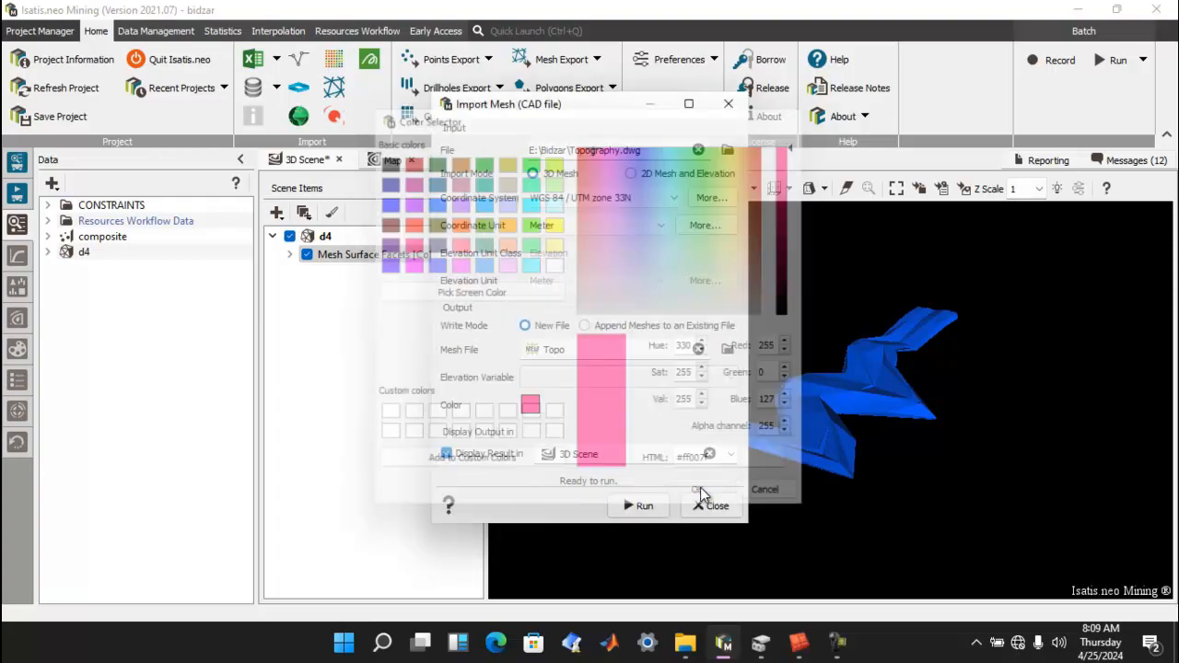
left_click(645, 507)
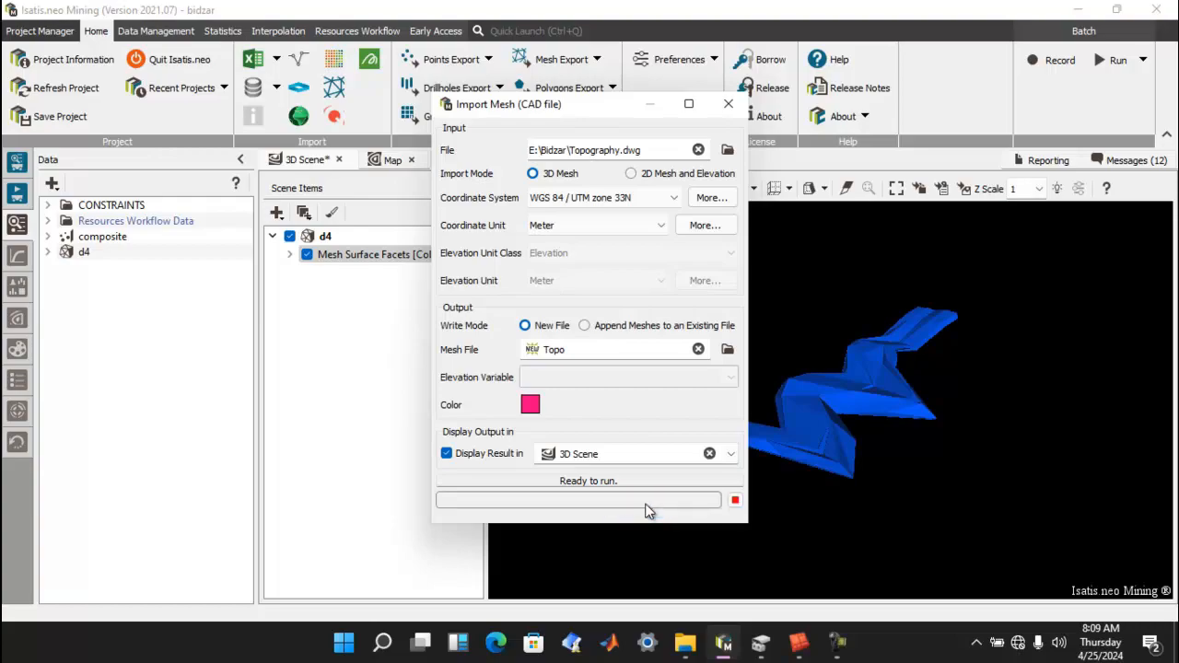
left_click(724, 103)
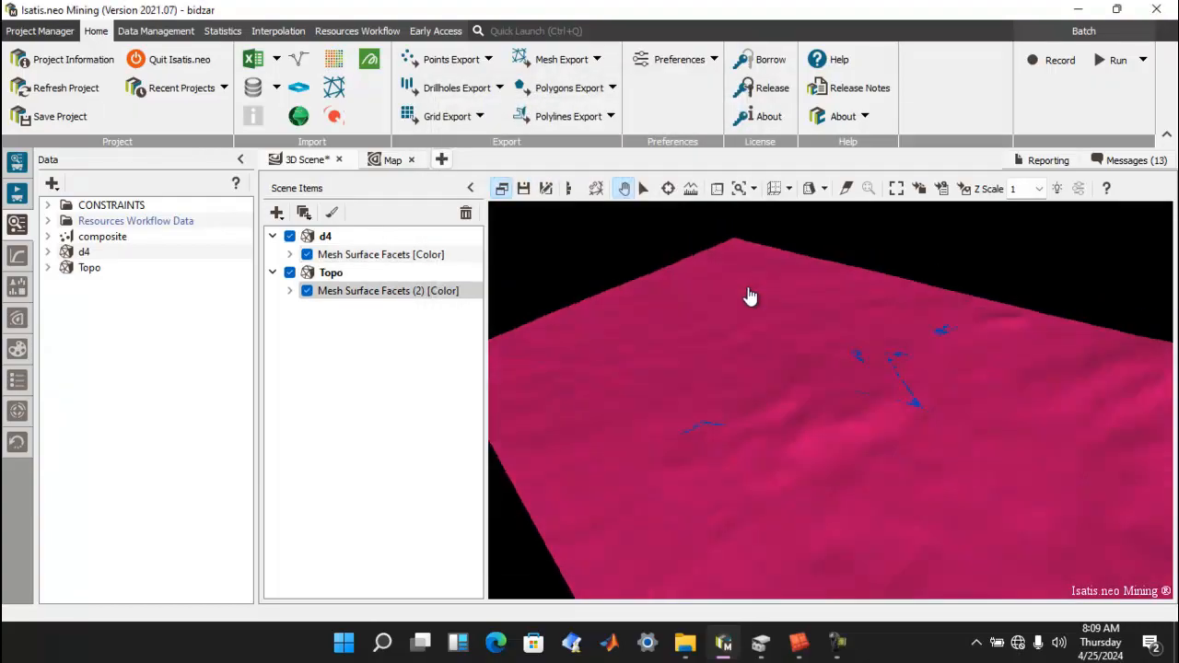
Inspect how the d4 mesh sits against the Topo surface in the 3D scene.
left_click_drag(750, 296, 918, 249)
mouse_move(995, 233)
left_mouse_down()
mouse_move(816, 363)
mouse_move(882, 368)
mouse_move(789, 342)
mouse_move(780, 394)
mouse_move(926, 413)
mouse_move(759, 350)
mouse_move(727, 489)
mouse_move(815, 471)
mouse_move(814, 457)
mouse_move(838, 471)
left_mouse_up()
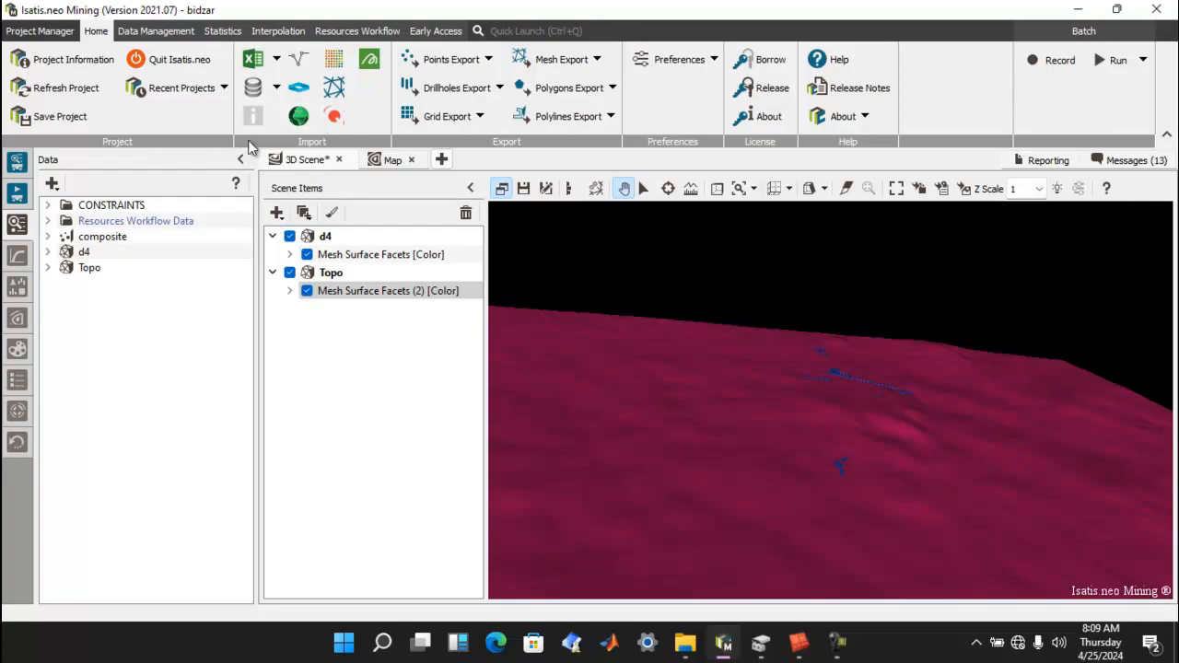
left_click(175, 31)
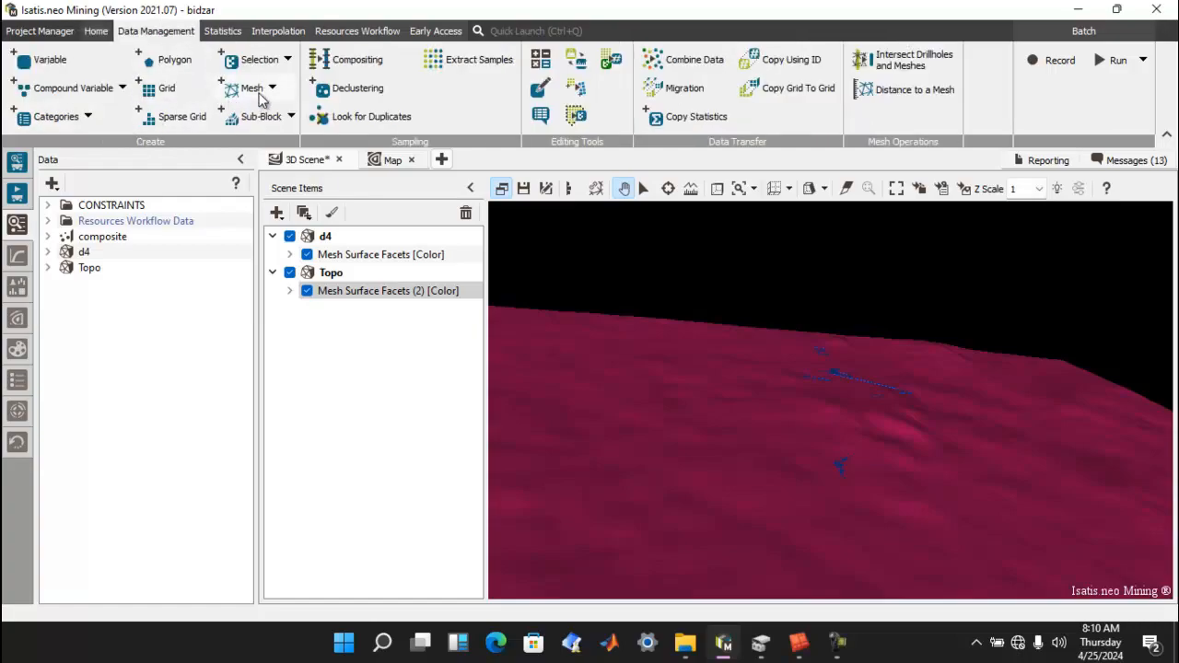
Start creating a 3D grid file from auxiliary data, with the d4 mesh as the auxiliary file.
left_click(150, 92)
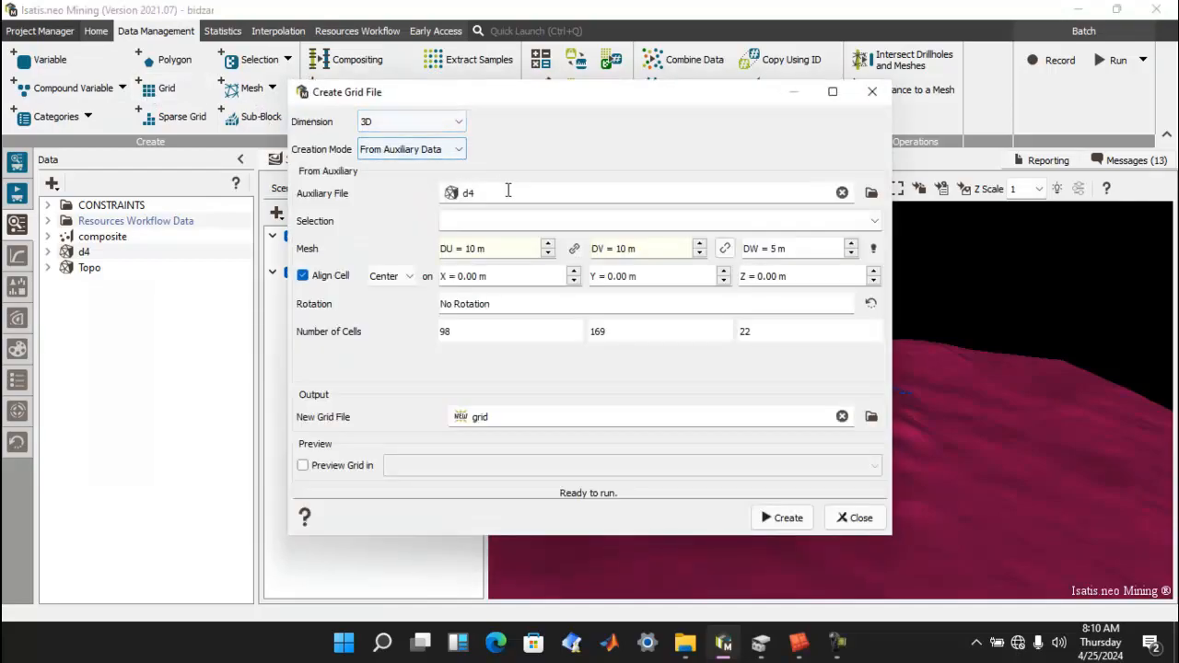
left_click(531, 192)
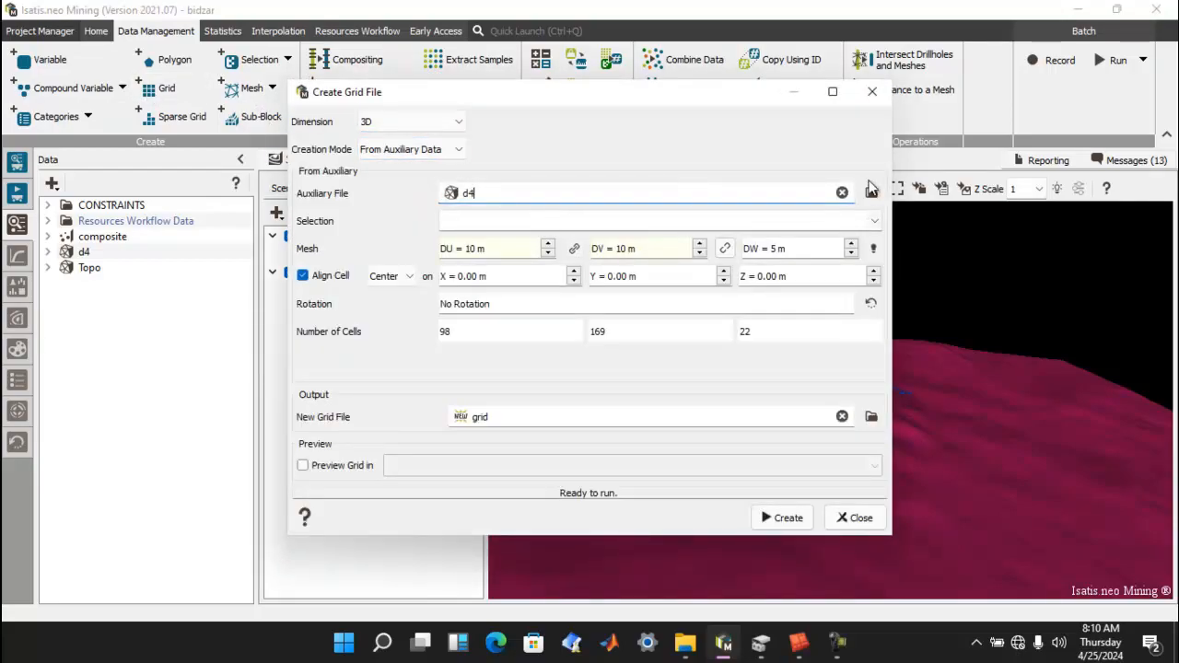
left_click(872, 190)
double_click(463, 224)
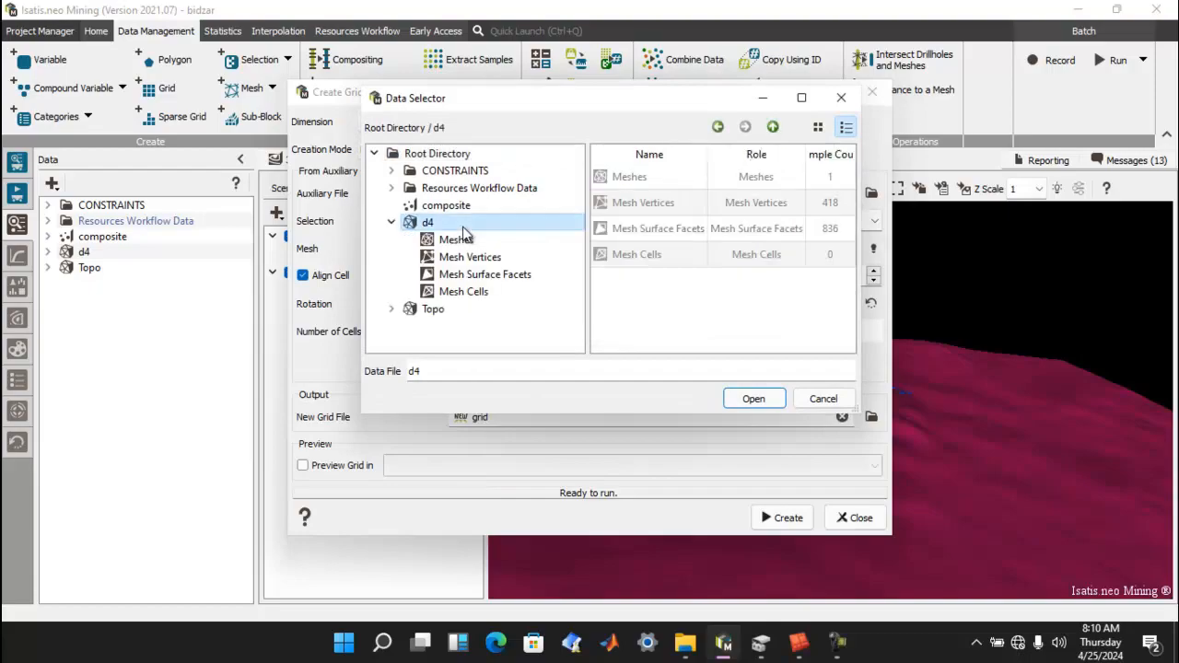
left_click(753, 398)
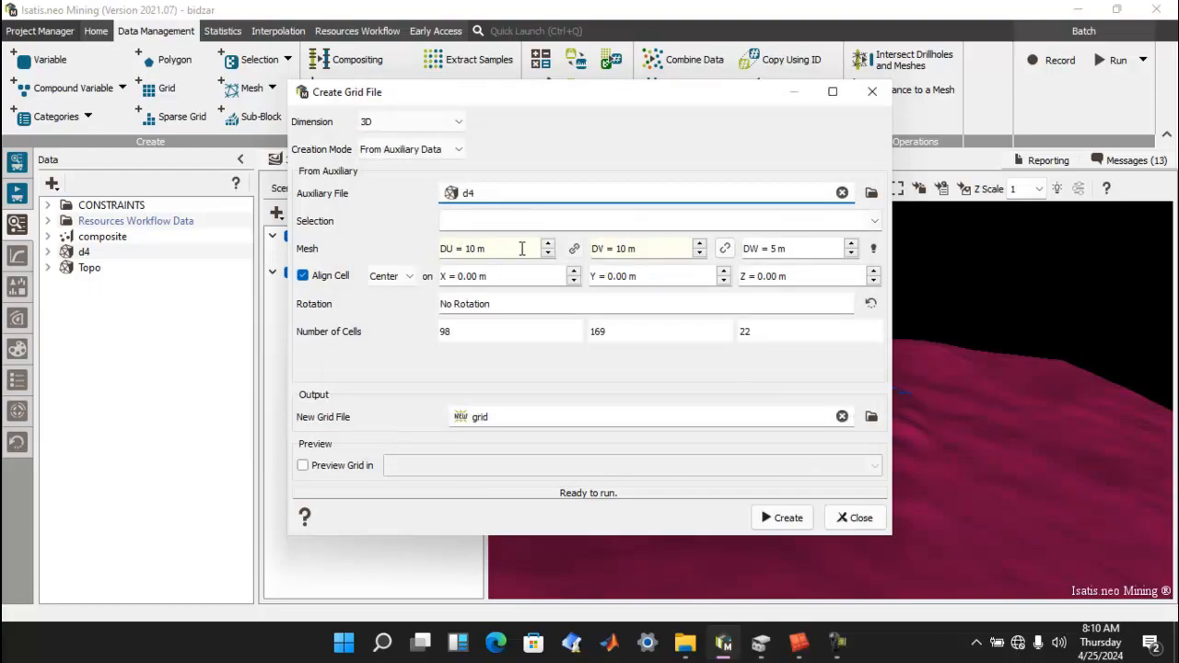
Set the grid mesh size to 25 m in DU and DV and 10 m in DW.
left_click(480, 252)
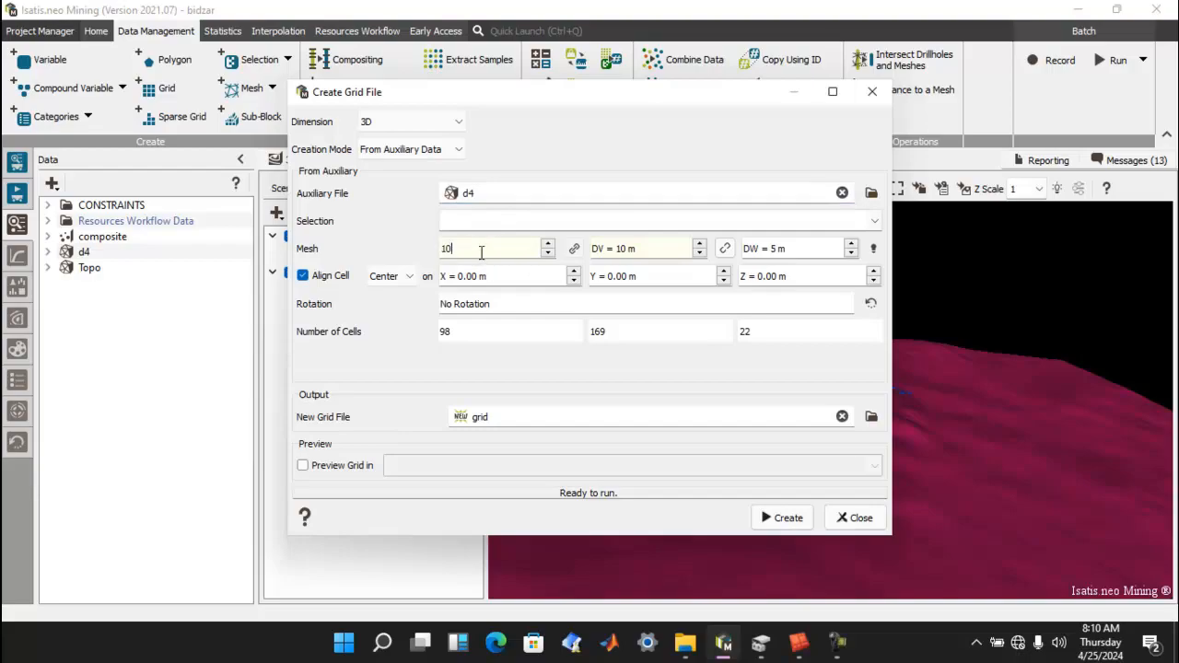
key("BackSpace")
key("BackSpace")
type("25")
left_click(633, 256)
left_click(783, 251)
key("BackSpace")
type("10")
Name the new grid file Grid_D4, create it and close the grid creation form.
left_click(544, 339)
key("BackSpace")
key("BackSpace")
key("BackSpace")
key("BackSpace")
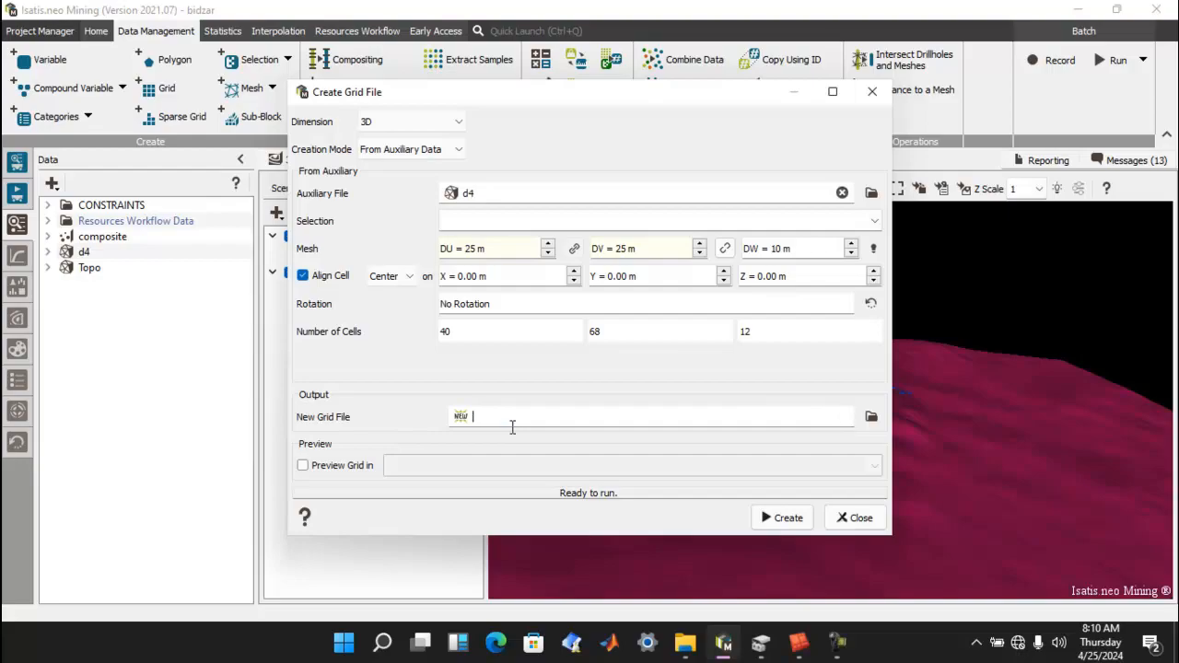
type("Block")
key("BackSpace")
key("BackSpace")
key("BackSpace")
key("BackSpace")
type("Grid ")
type("D4")
left_click(782, 518)
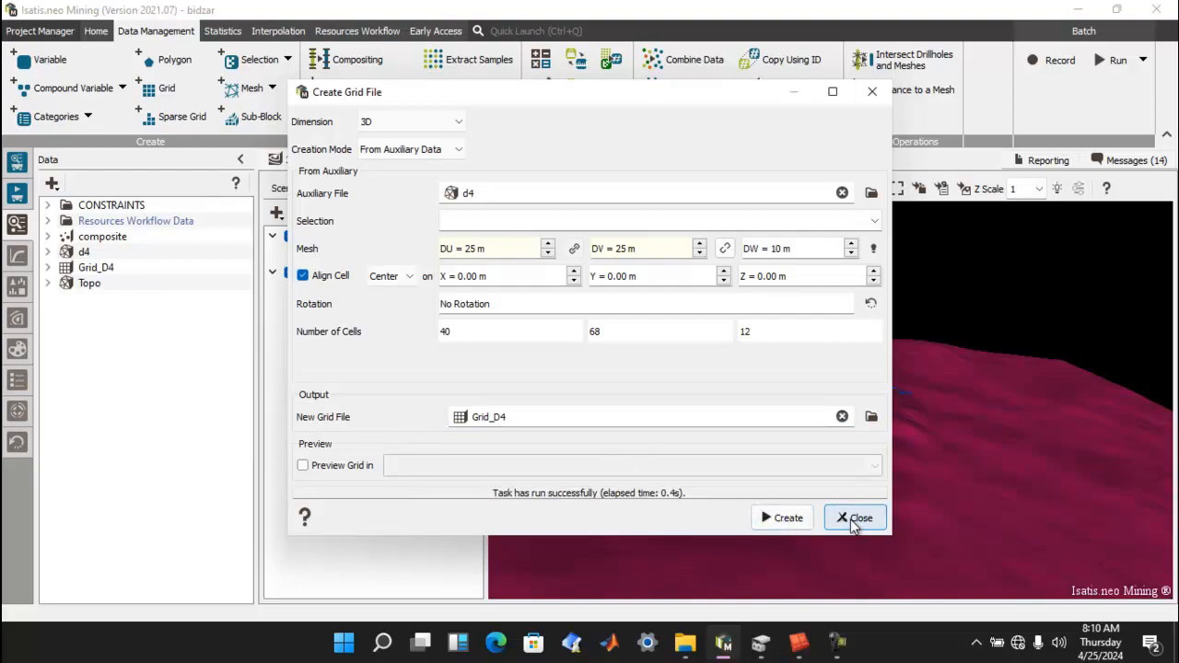
left_click(854, 518)
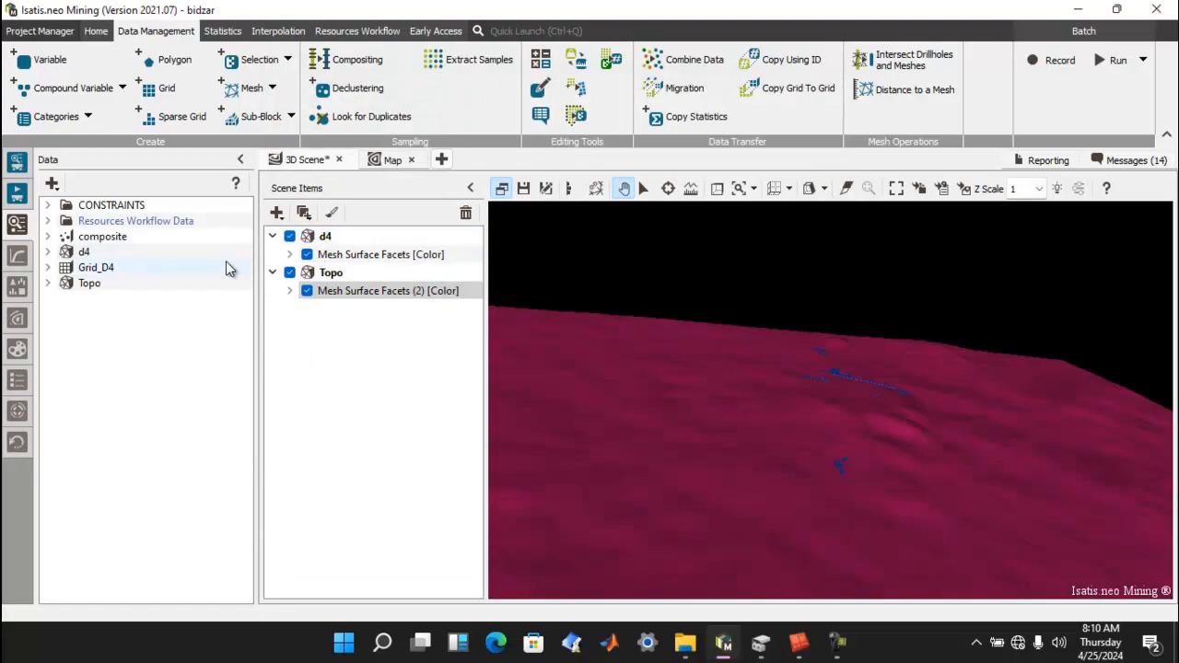
Display Grid_D4 in the 3D scene and view it against the Topo surface.
left_click(94, 269)
left_click_drag(94, 277, 626, 411)
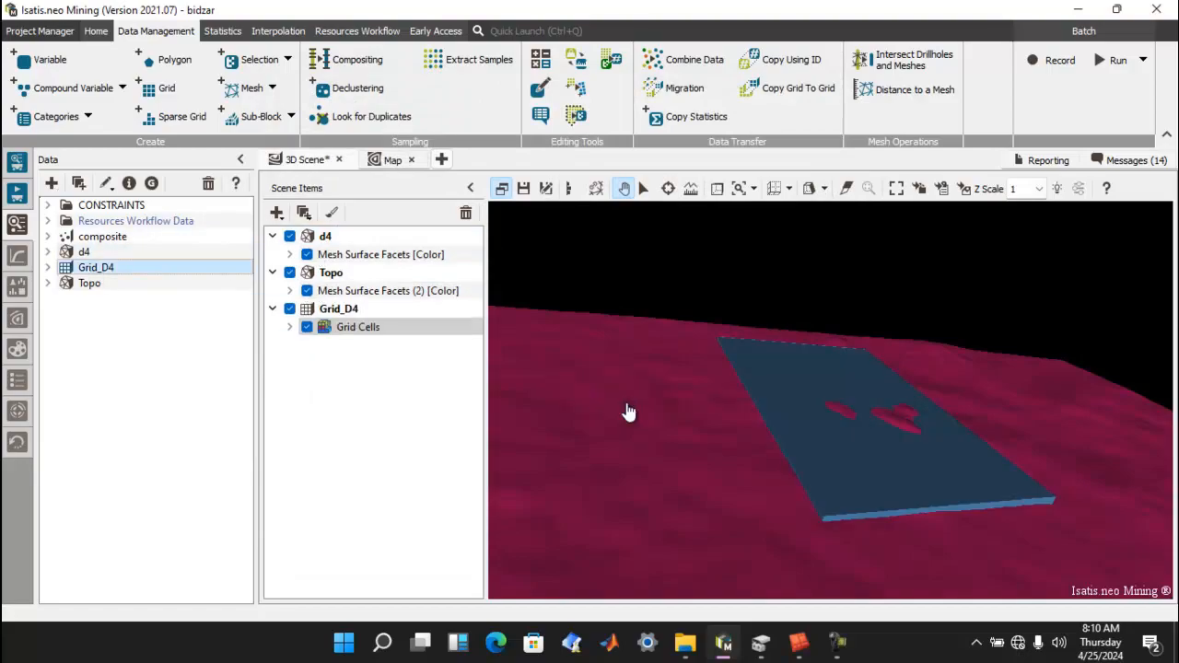
left_click_drag(692, 453, 616, 437)
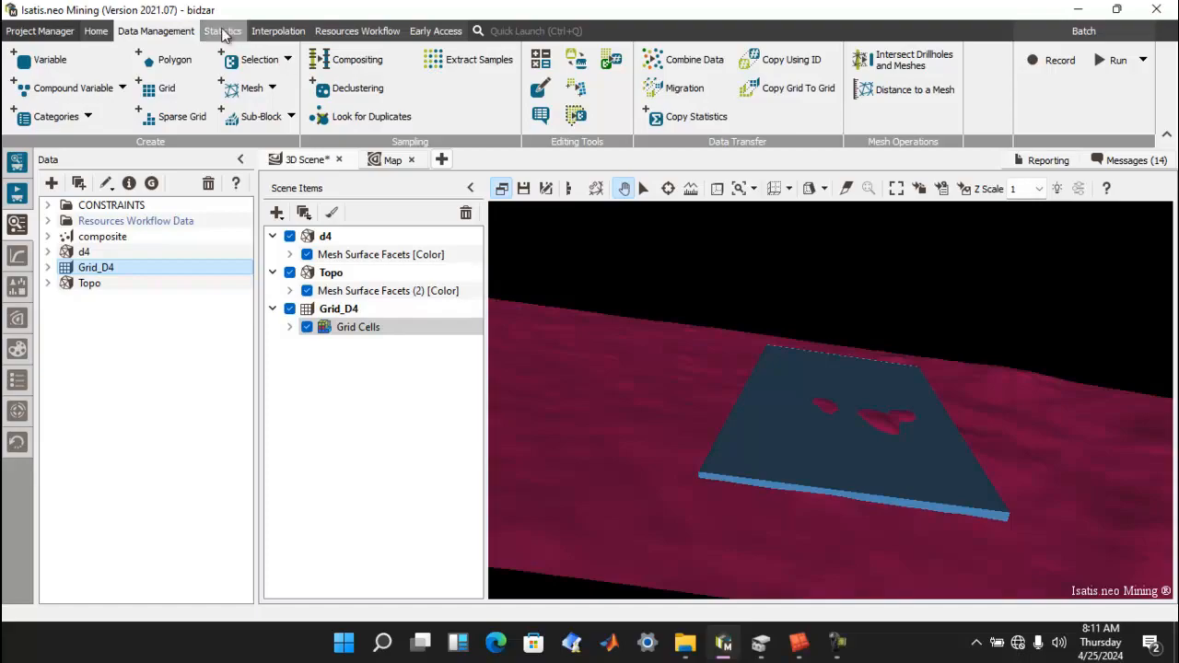
Start creating a selection from meshes, with d4 as the input mesh file.
left_click(287, 59)
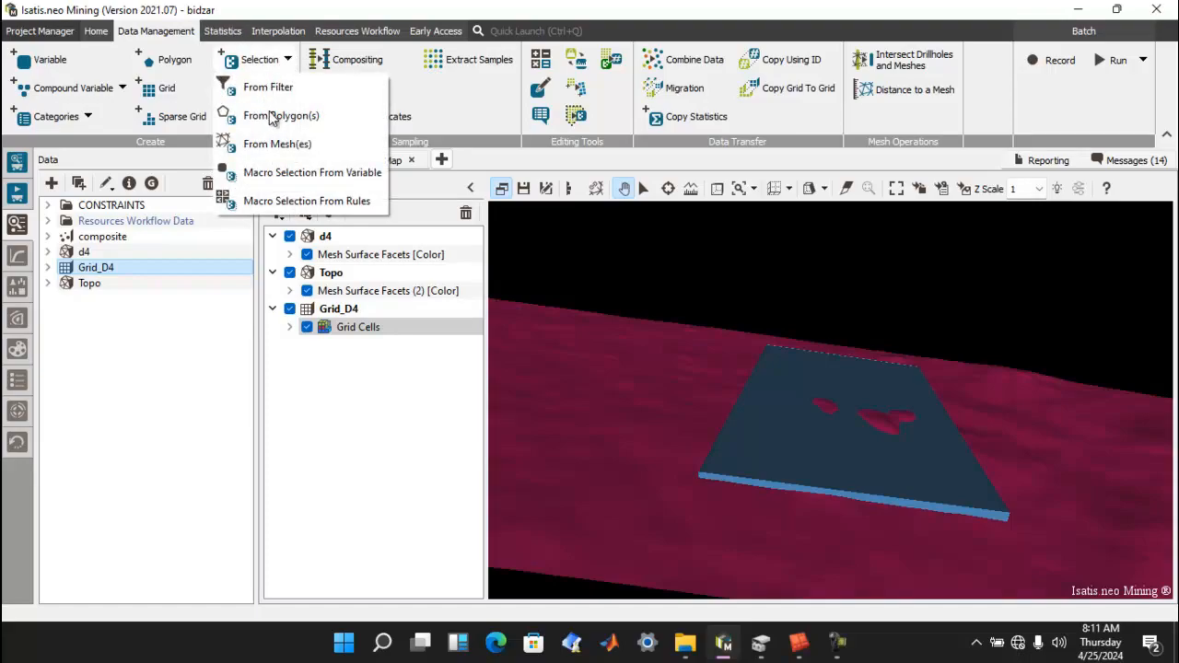
left_click(291, 145)
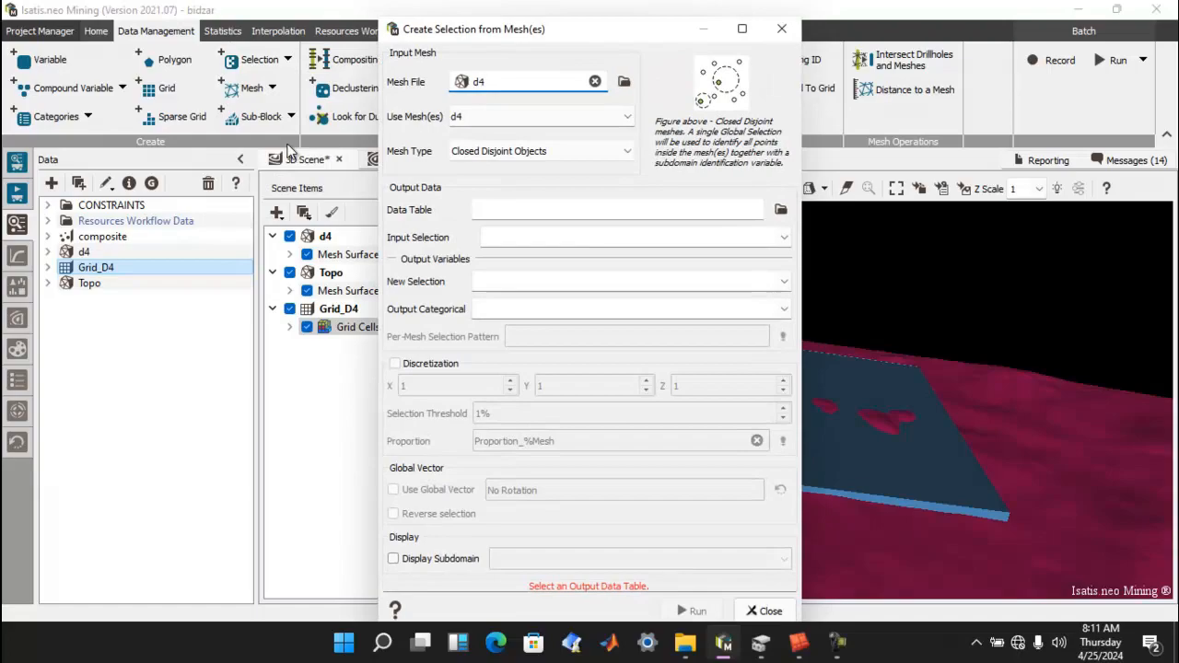
left_click(624, 81)
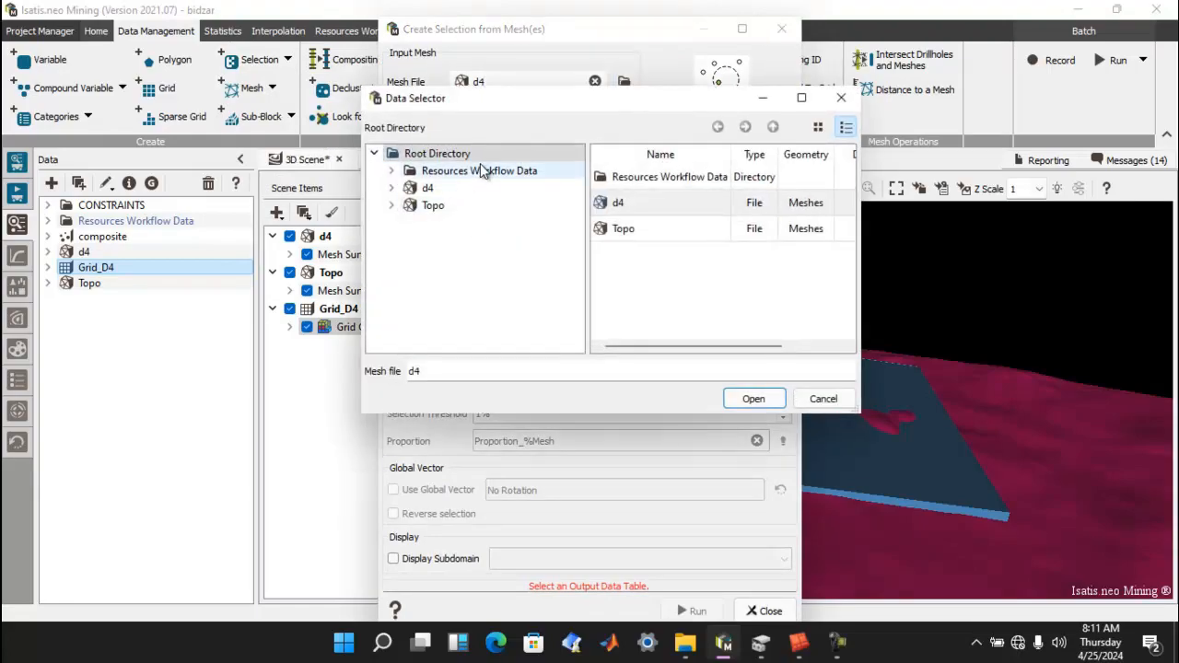
double_click(429, 187)
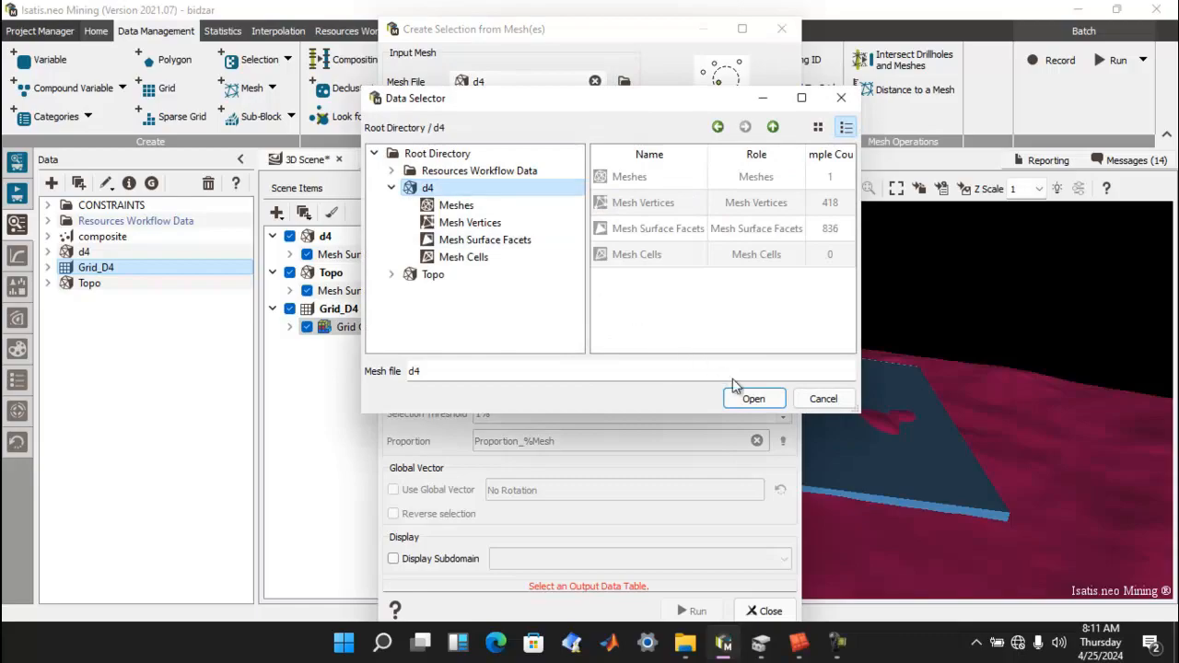
left_click(754, 397)
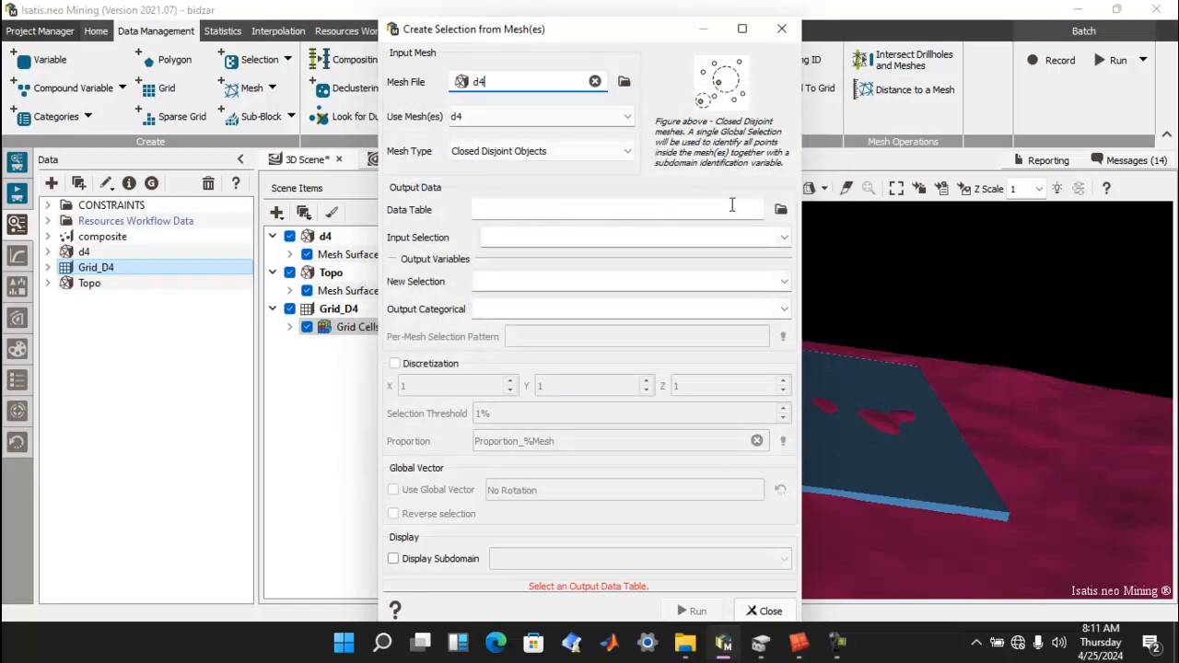
Set Grid_D4 as the output data table and name the new selection variable selection_d4.
left_click(781, 210)
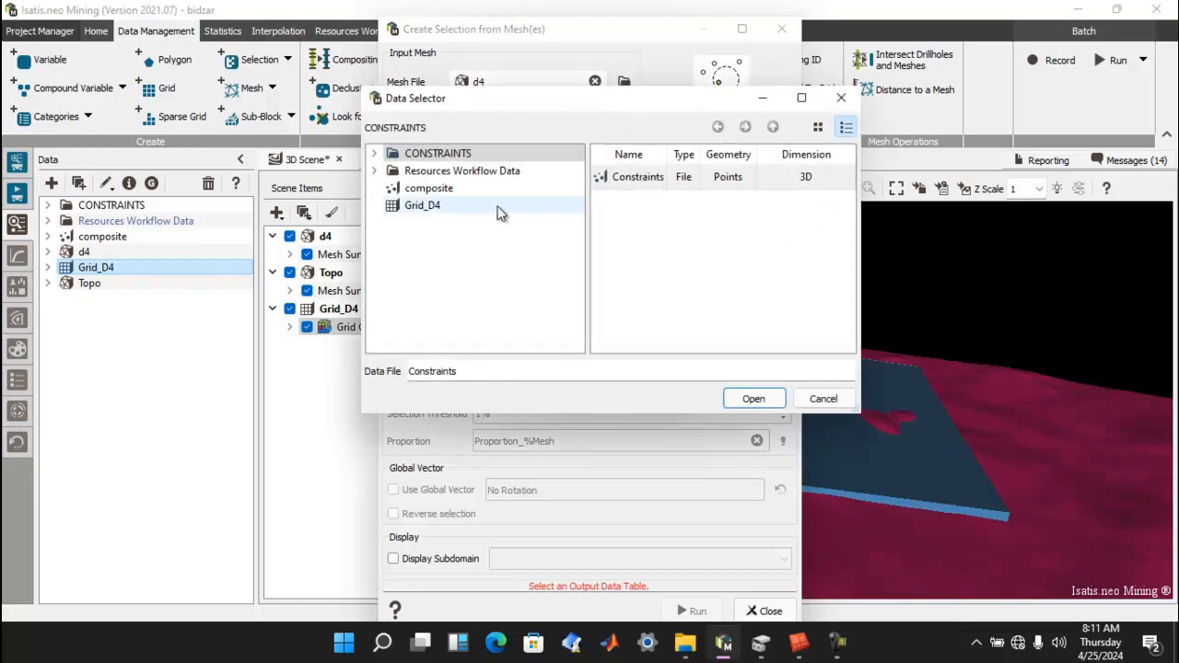
left_click(441, 210)
left_click(754, 400)
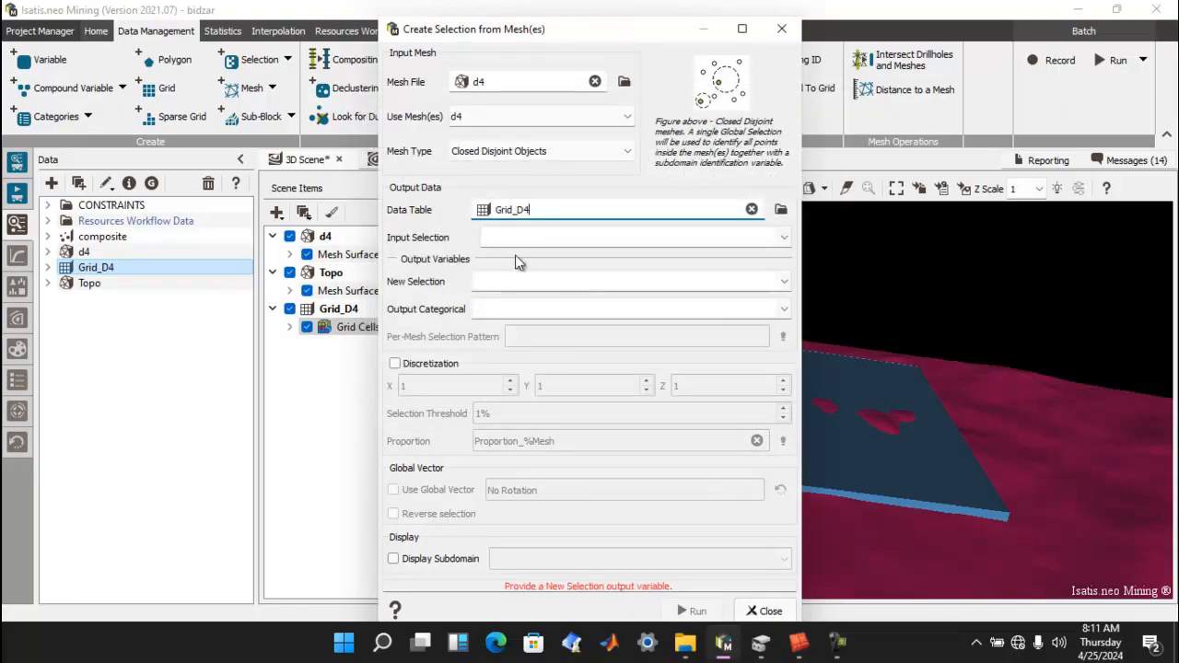
left_click(628, 286)
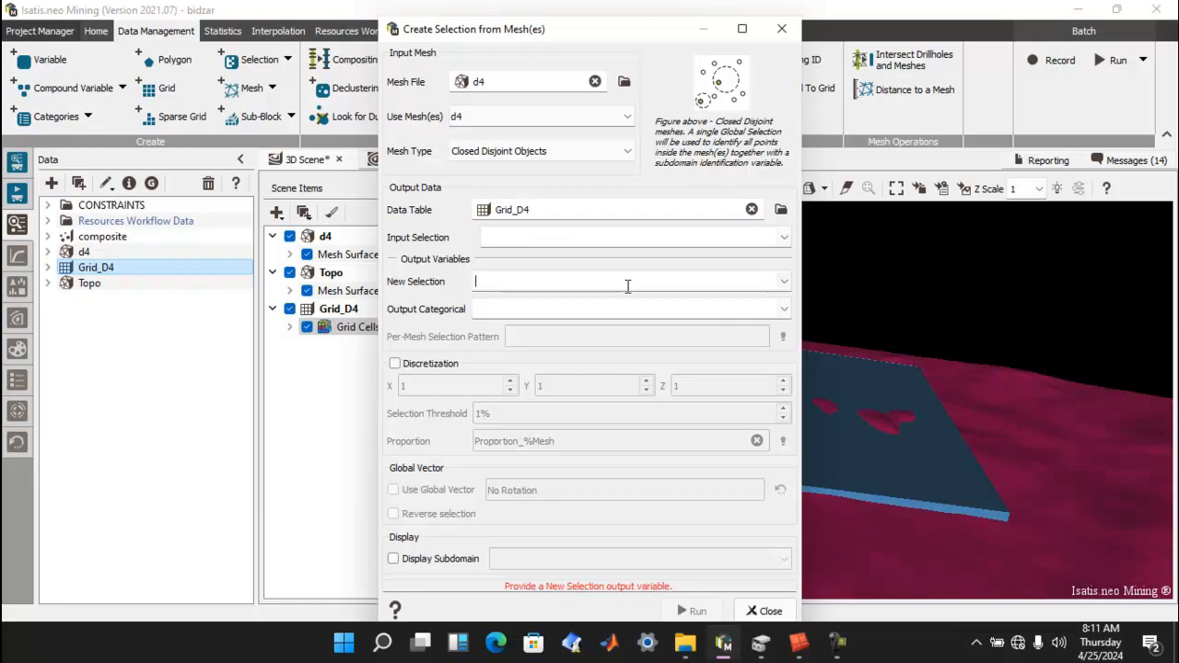
type("selection_d4")
Enable displaying the subdomain in the 3D Scene, run the mesh selection and close the form.
left_click(435, 561)
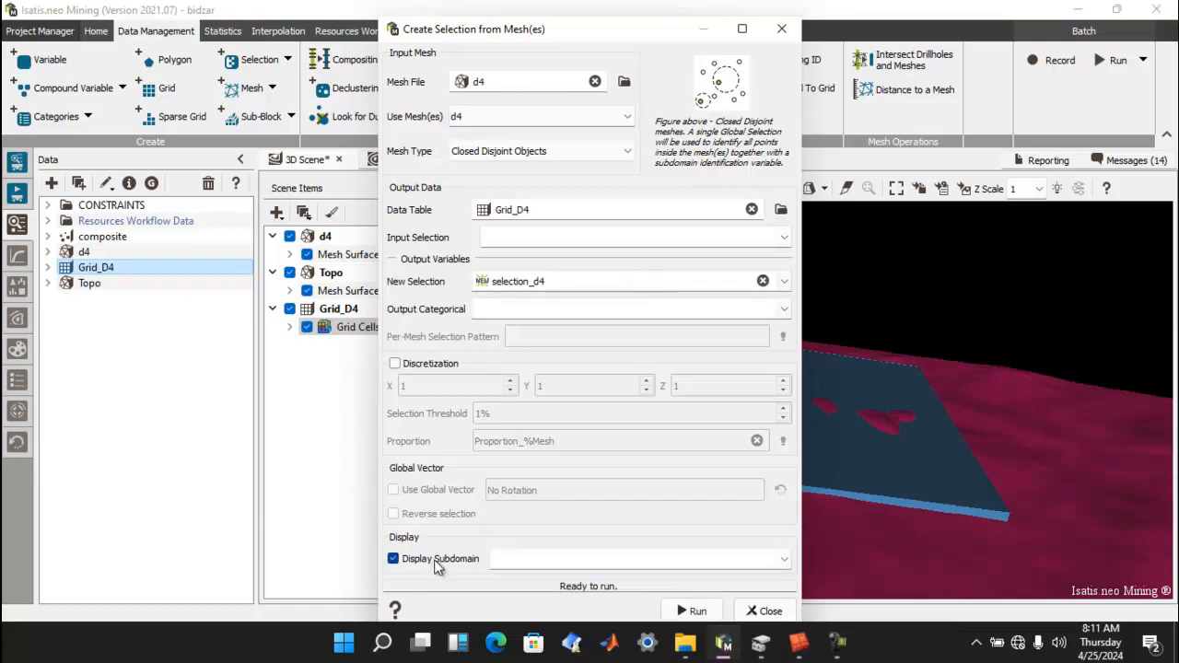
left_click(784, 558)
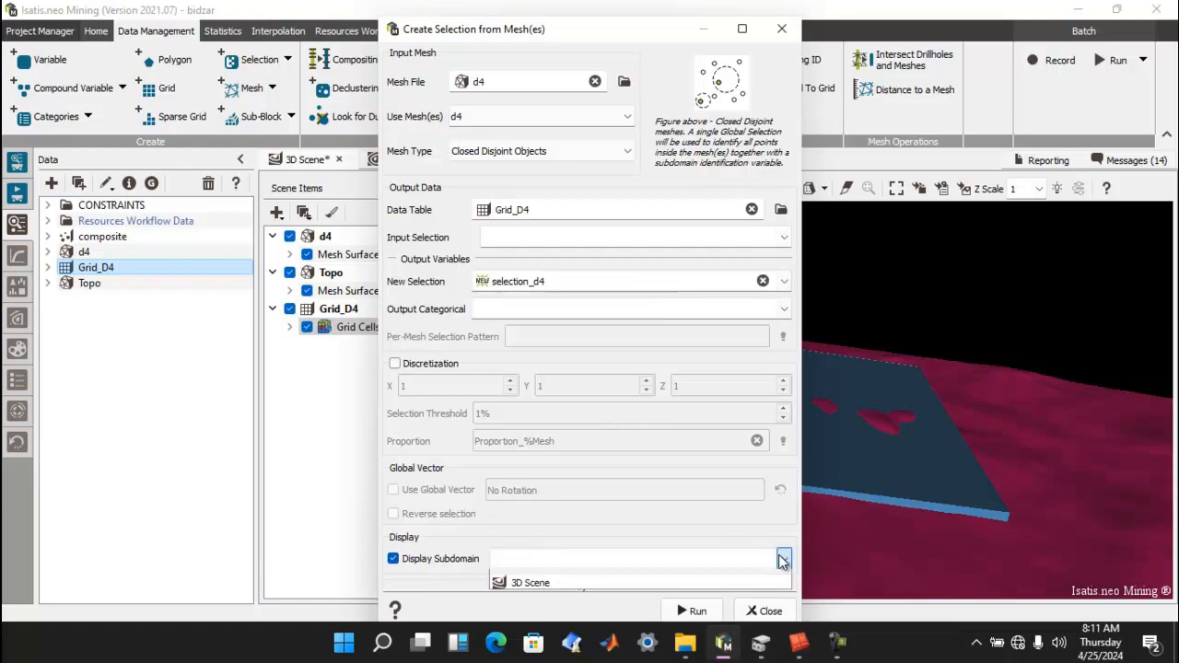
left_click(677, 591)
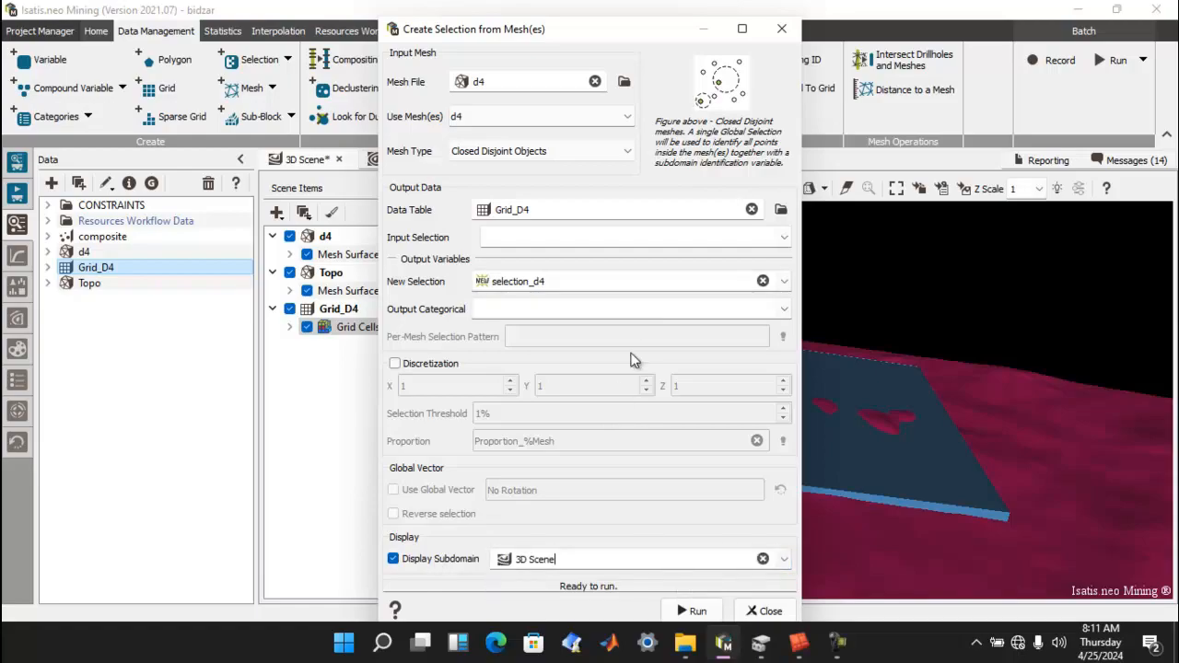
left_click(686, 612)
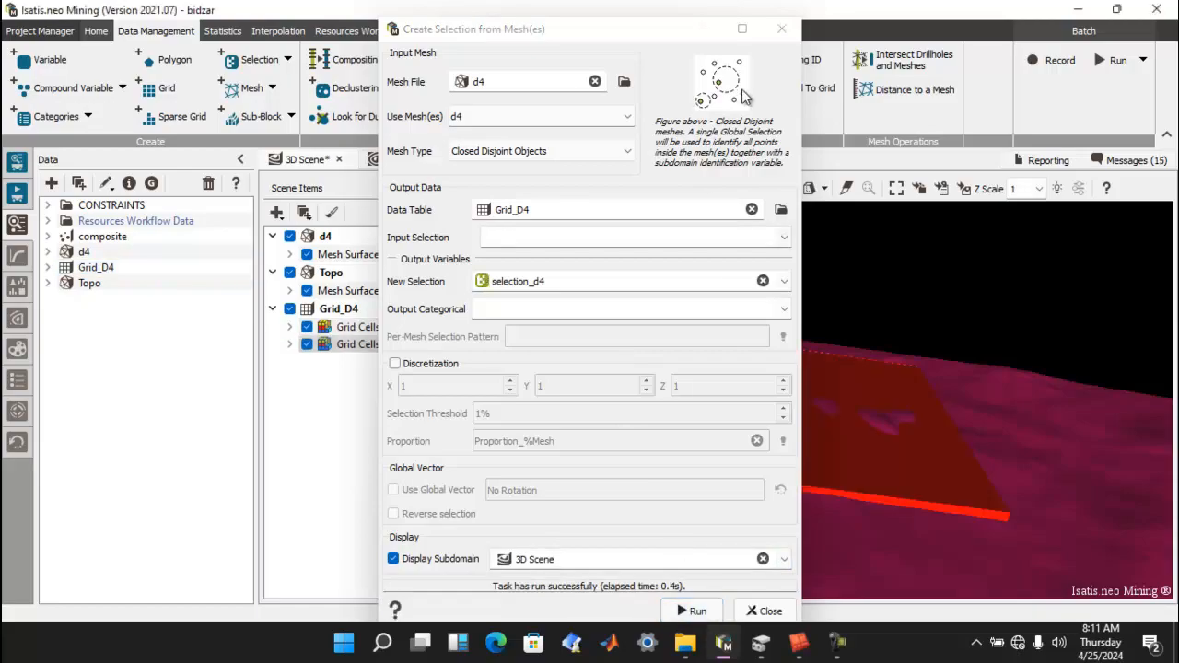
left_click(781, 30)
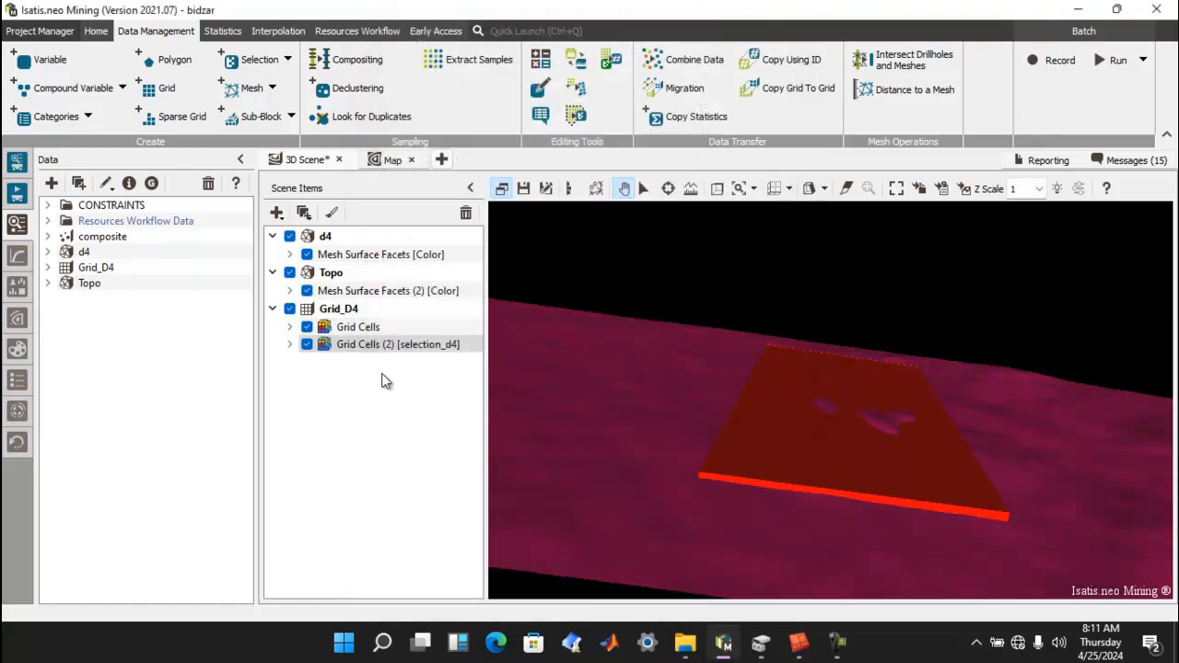
Hide Topo, d4 and the plain Grid Cells in the 3D scene and expand selection_d4's legend to inspect the selected cells.
left_click(289, 273)
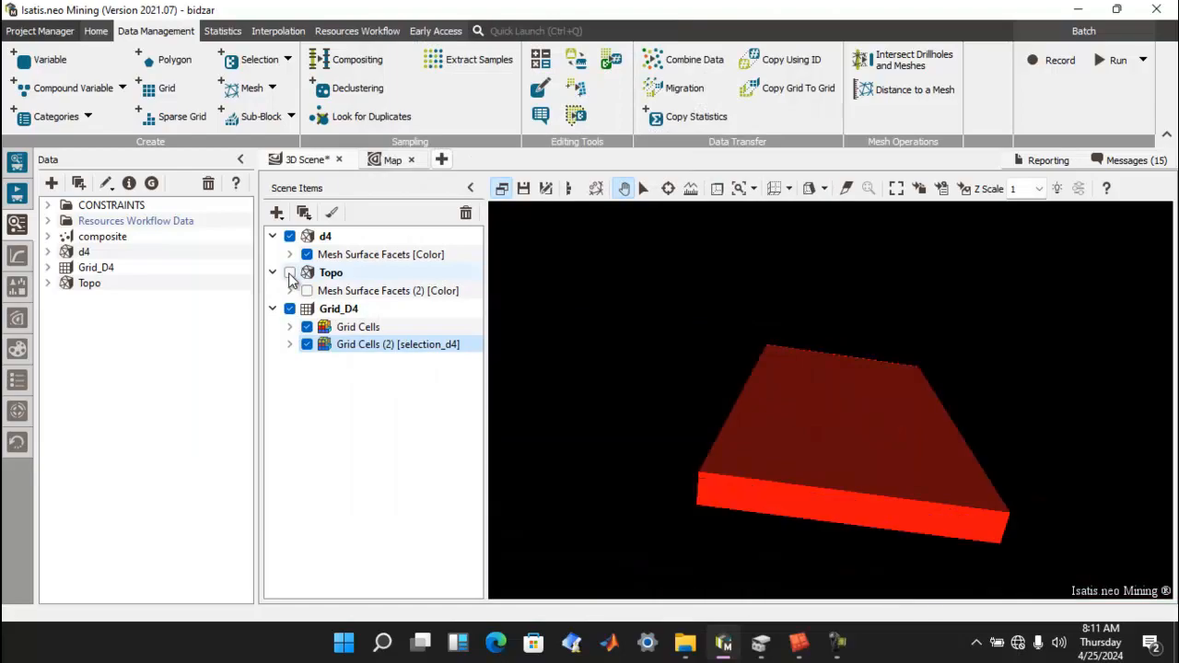
left_click(307, 328)
left_click_drag(761, 397, 624, 255)
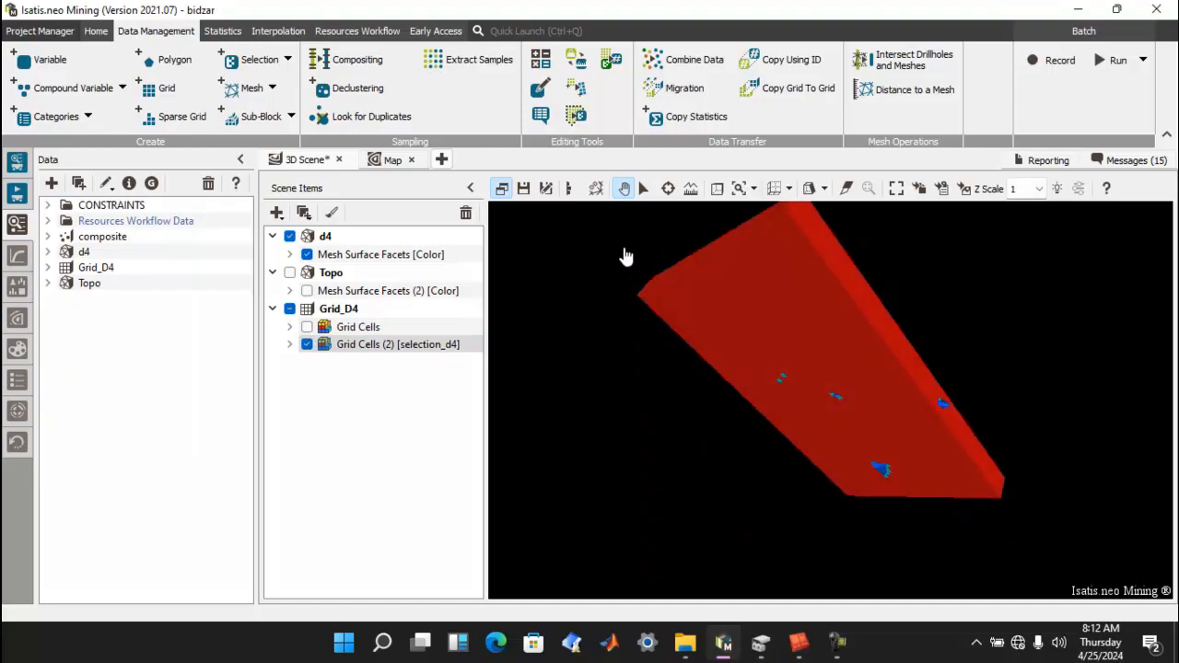
left_click(284, 240)
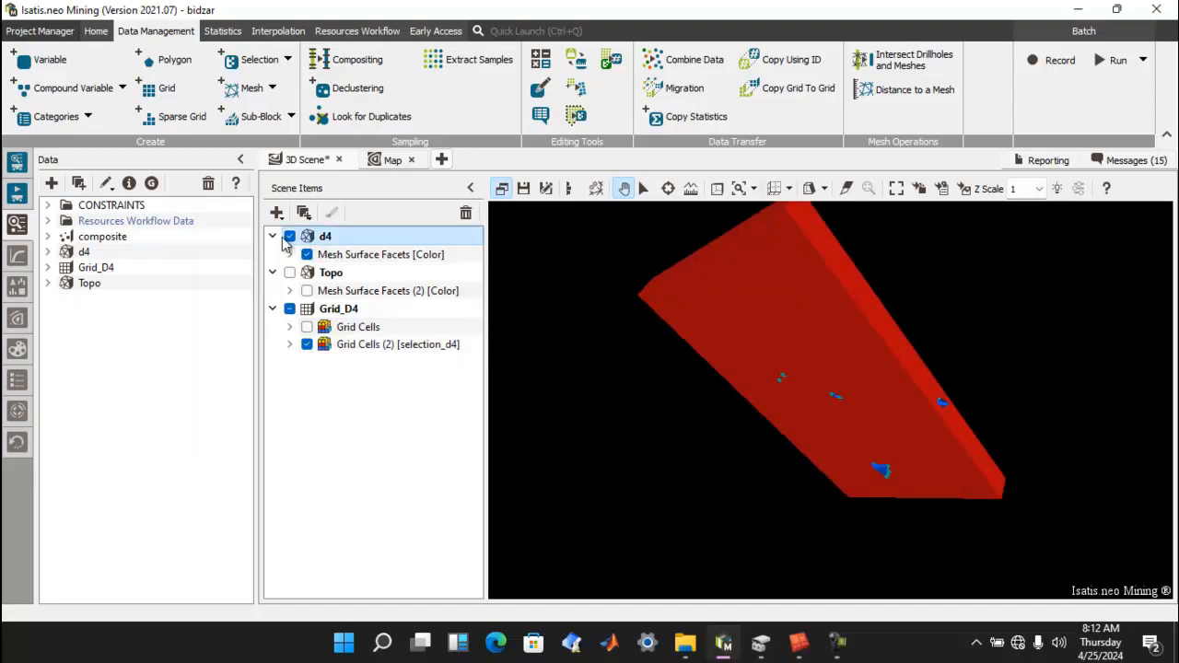
left_click(289, 237)
left_click_drag(768, 363, 626, 452)
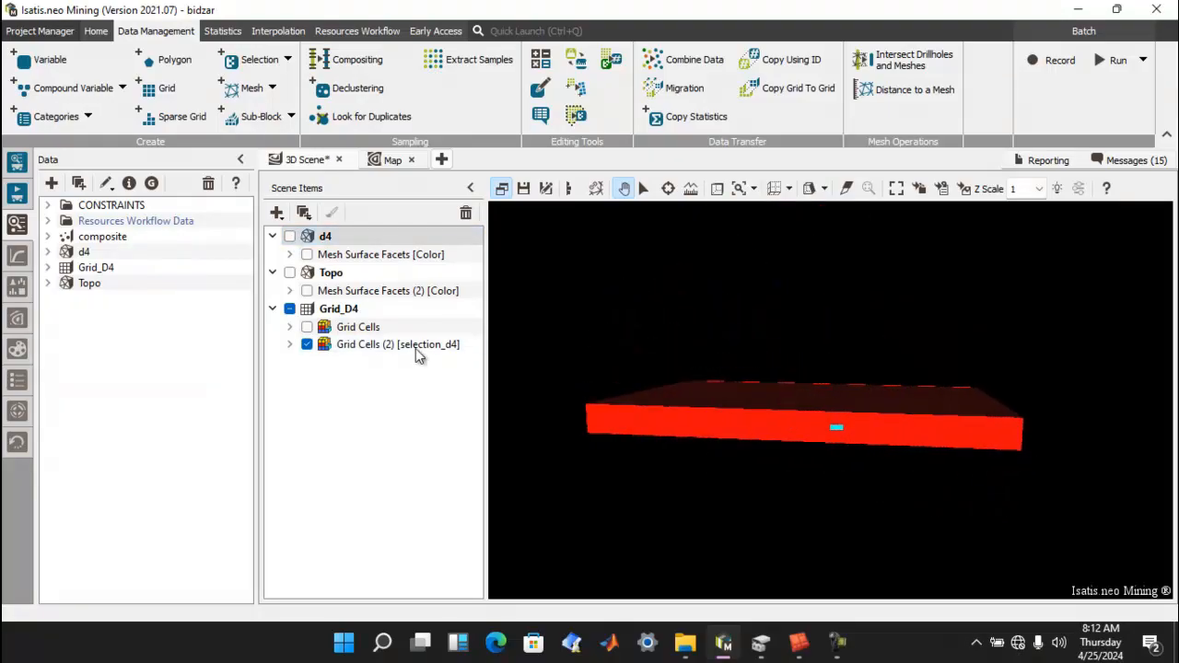
left_click(290, 345)
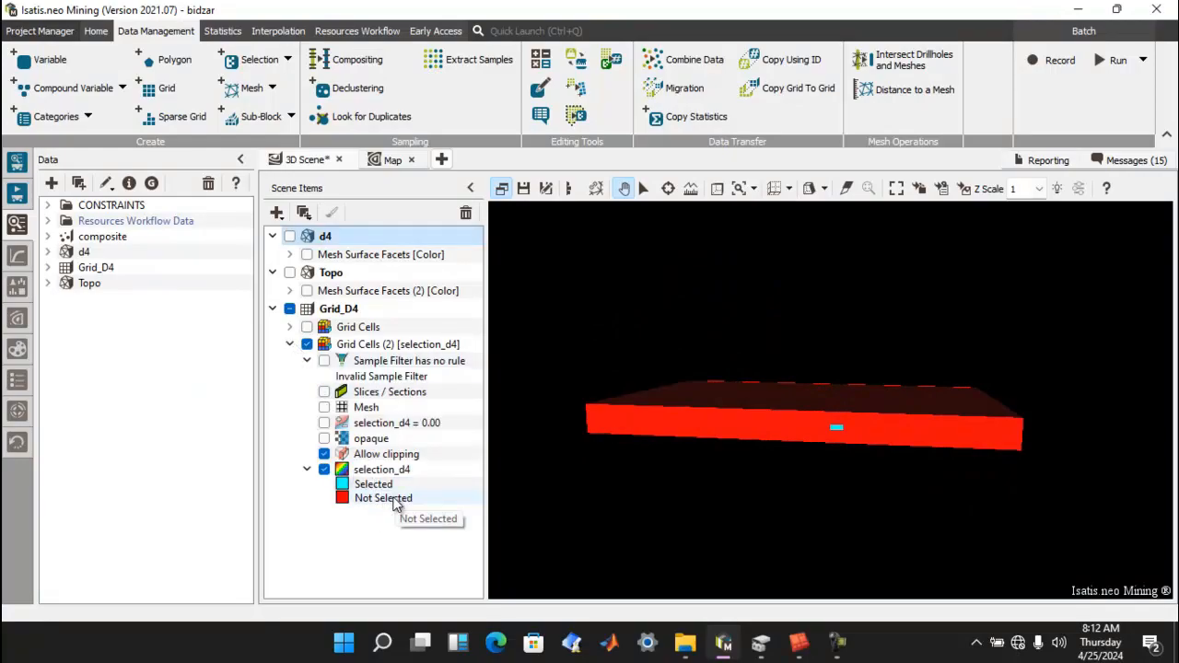
mouse_move(658, 452)
left_mouse_down()
mouse_move(632, 535)
mouse_move(781, 538)
mouse_move(665, 441)
left_mouse_up()
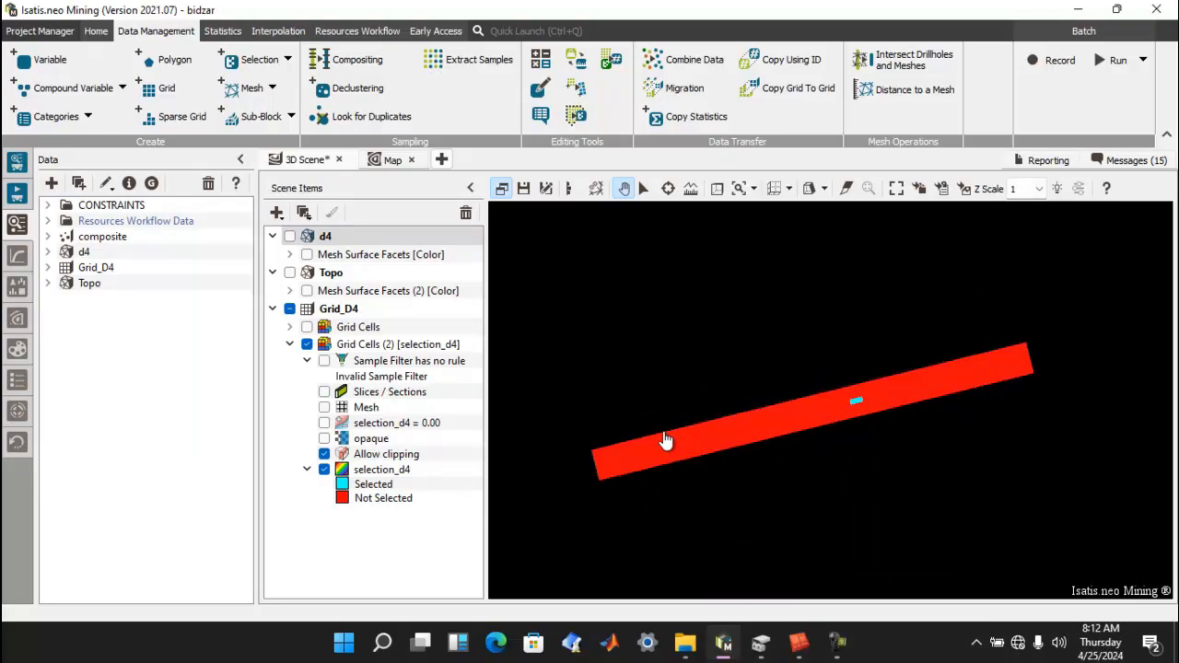
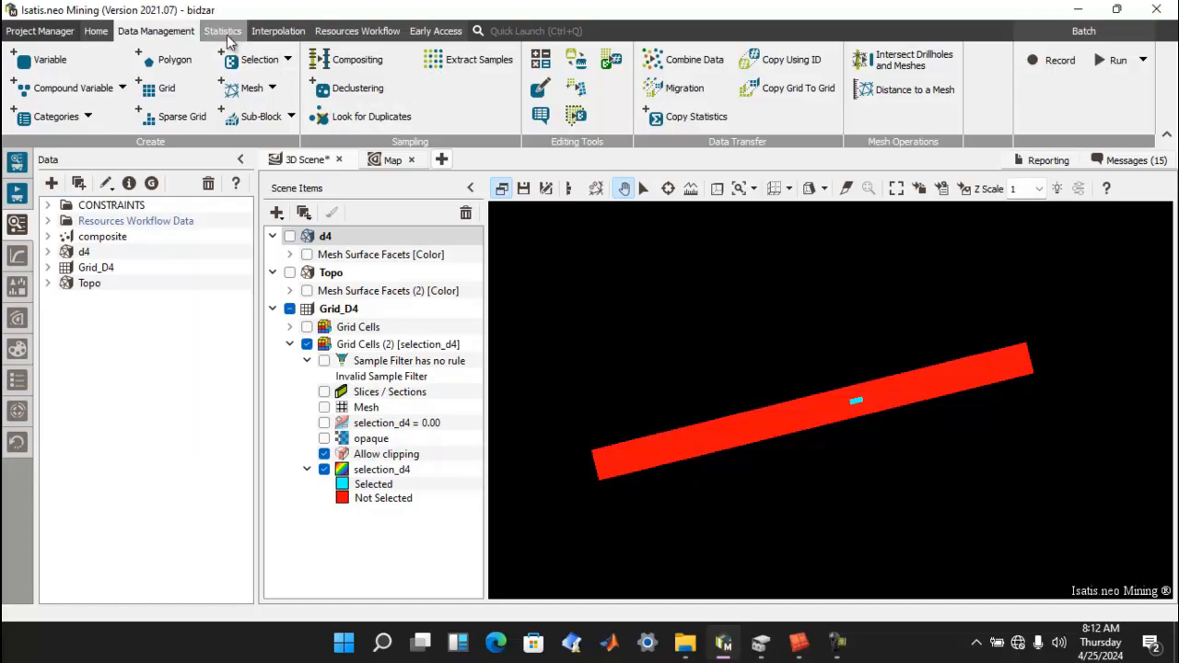
Start a kriging interpolation with CaO (raw) as the input geostatistical set.
left_click(280, 28)
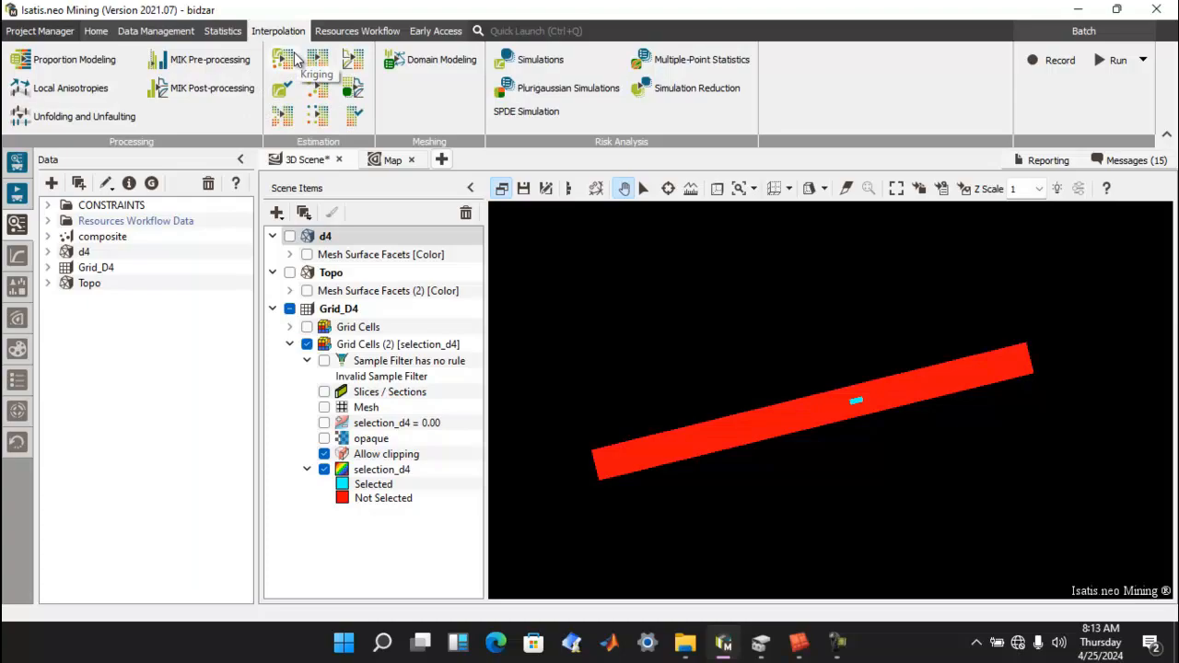
left_click(296, 58)
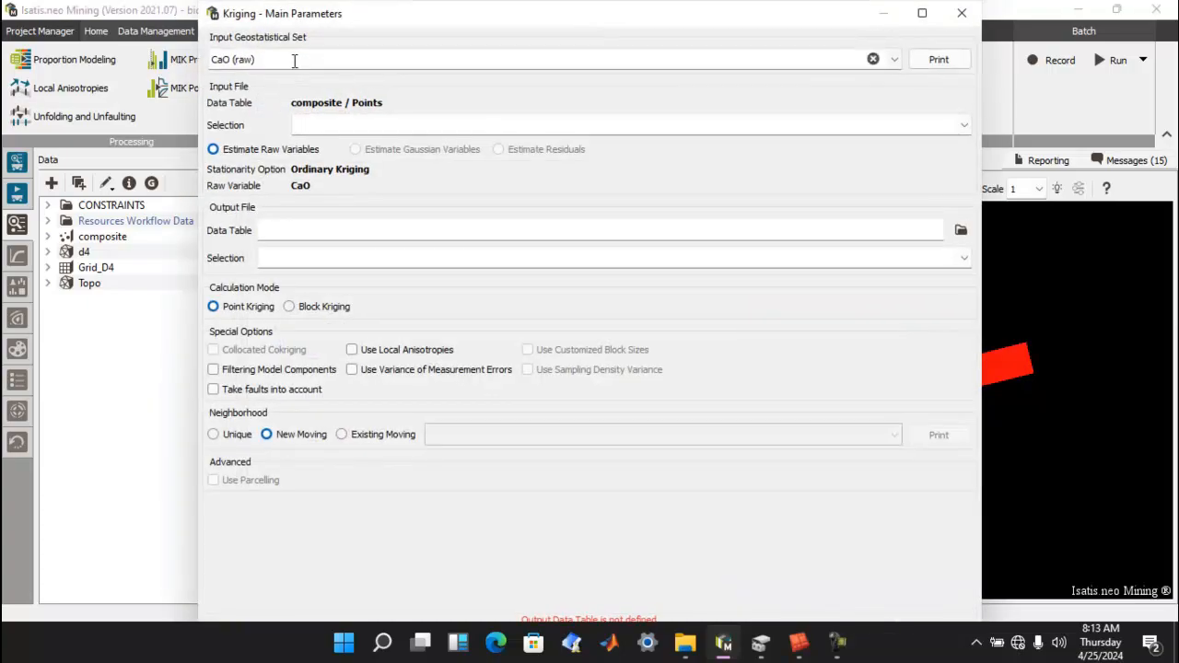
left_click(893, 60)
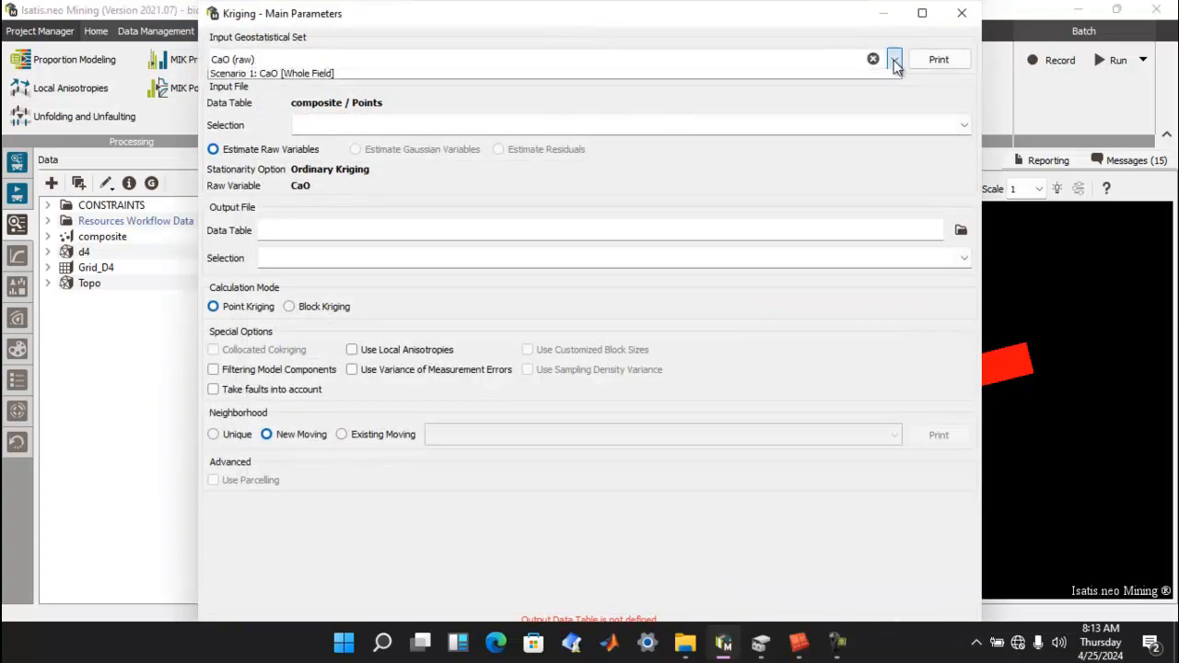
left_click(639, 80)
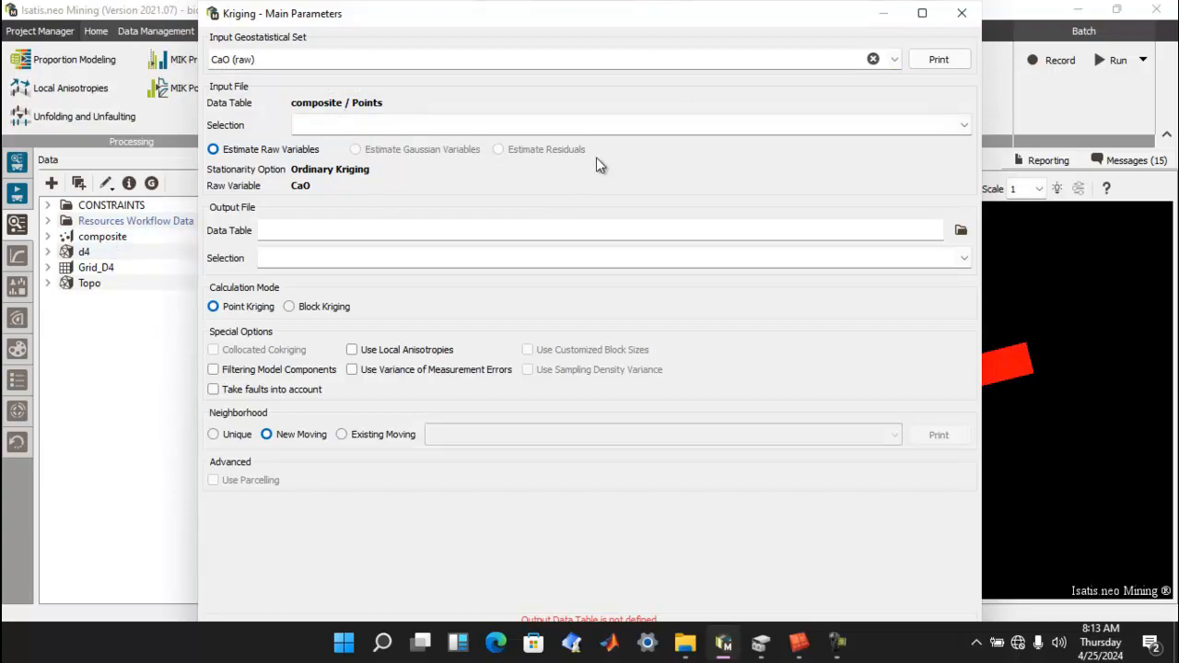
Set Grid_D4 as the kriging output data table and open the choices for its output selection.
left_click(958, 228)
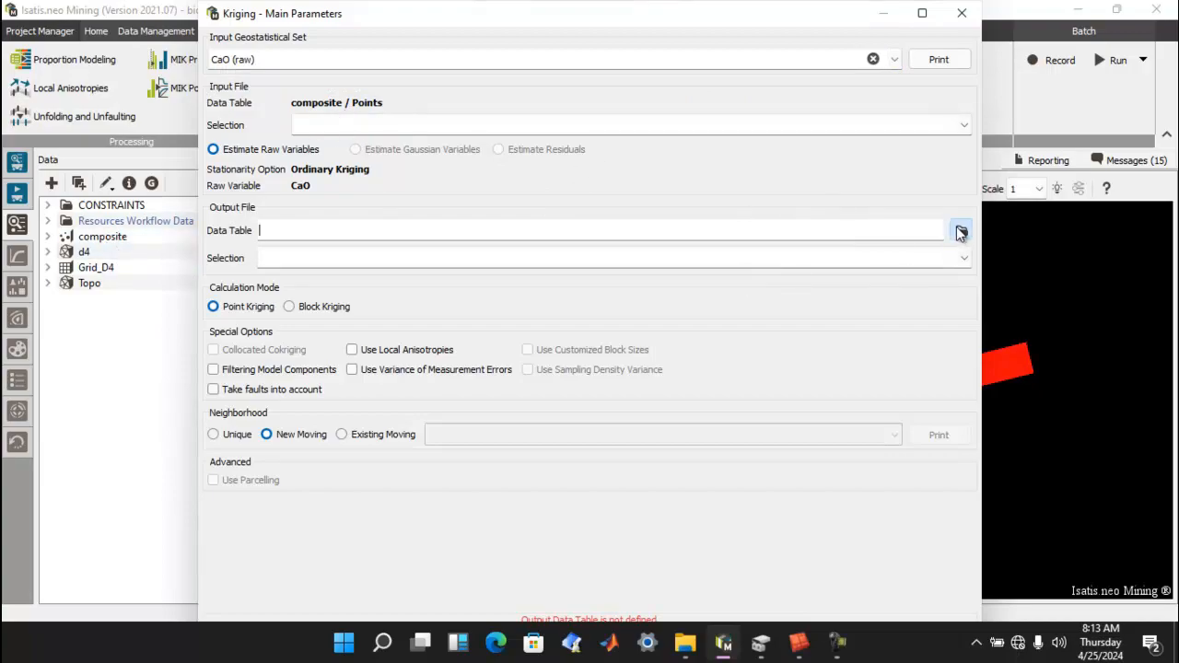
left_click(427, 223)
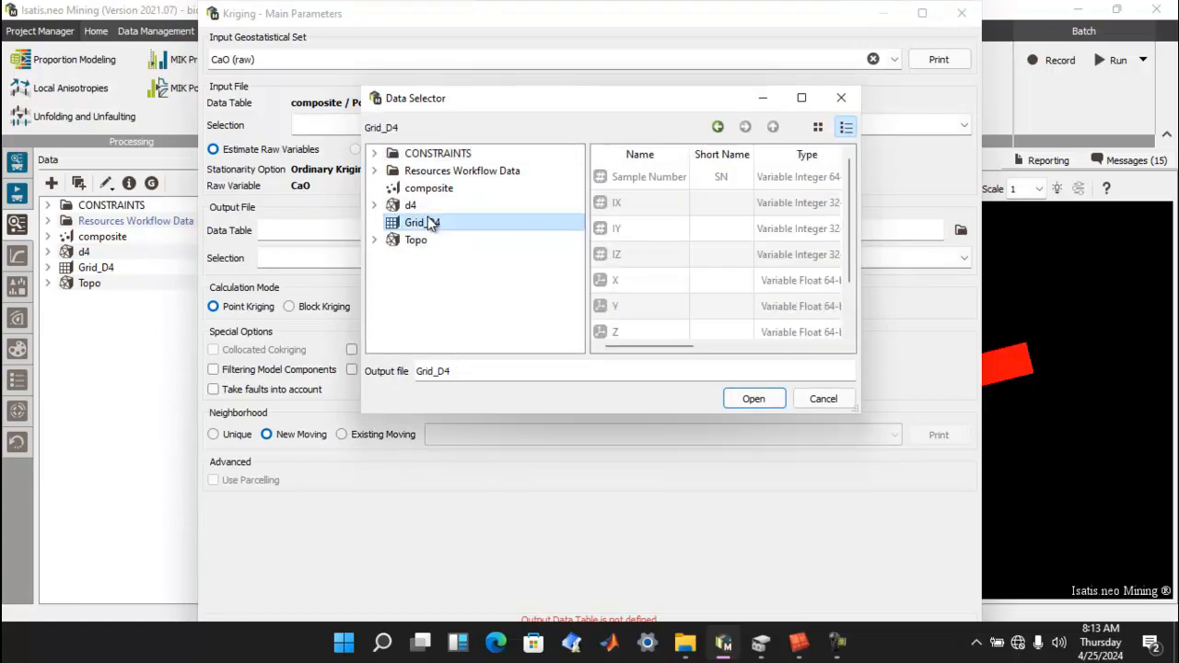
left_click(747, 397)
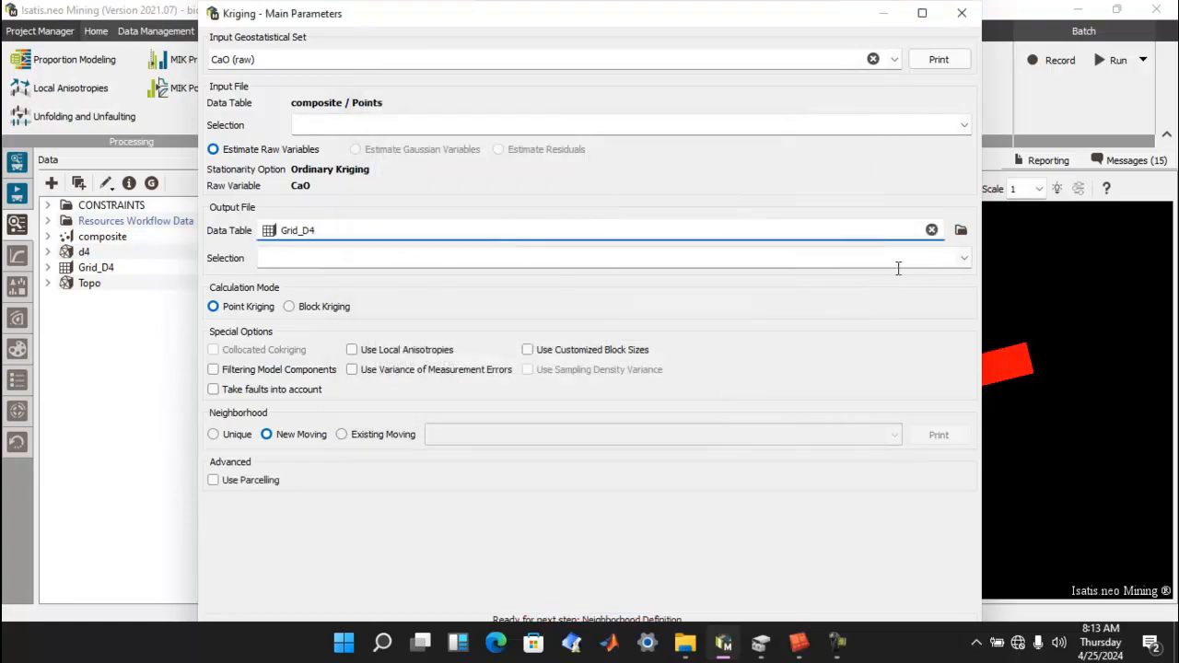
left_click(963, 258)
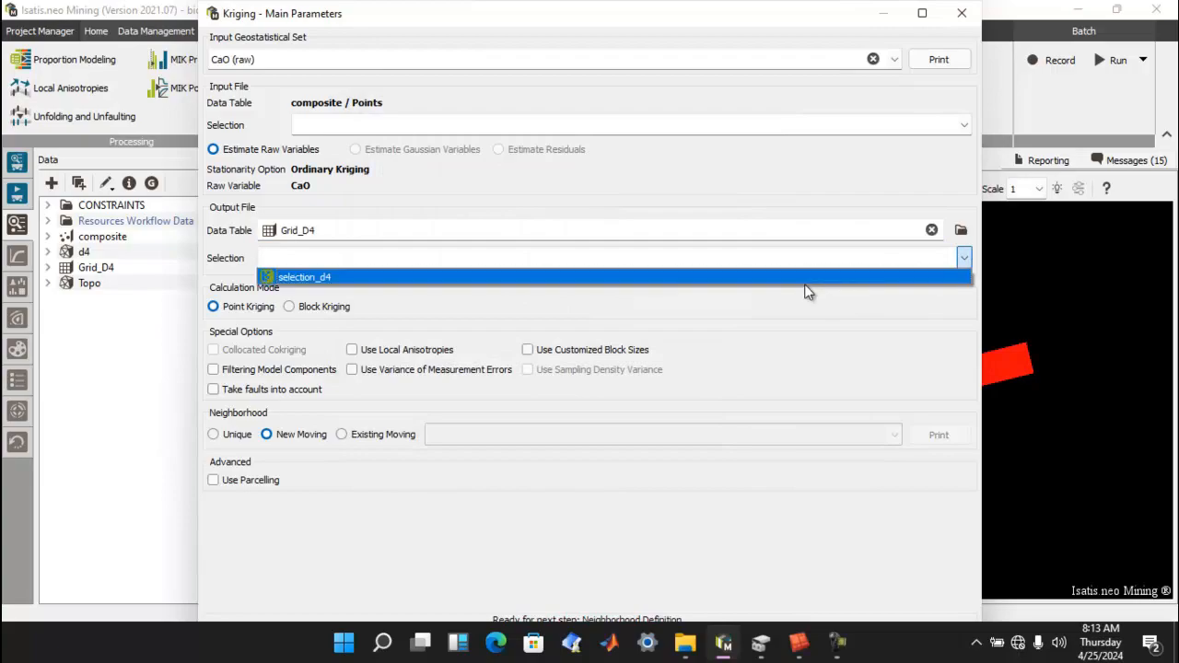
Limit the kriging output on Grid_D4 to selection_d4 and set the calculation mode to Block Kriging.
left_click(805, 292)
left_click(964, 258)
left_click(852, 279)
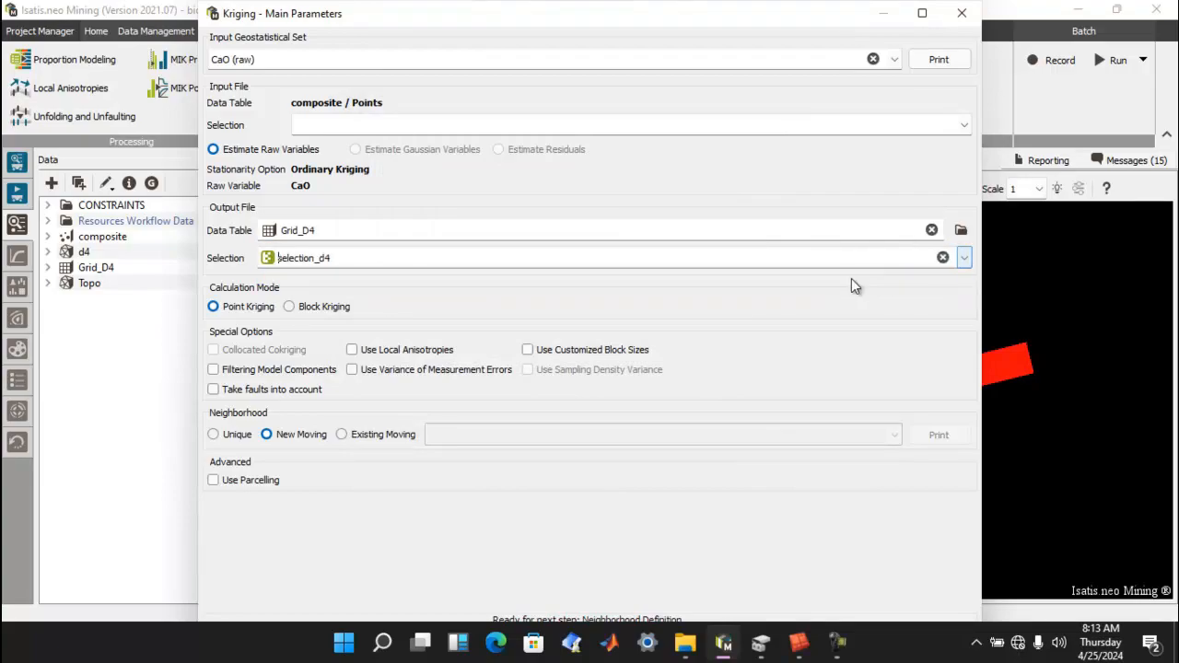
left_click(334, 308)
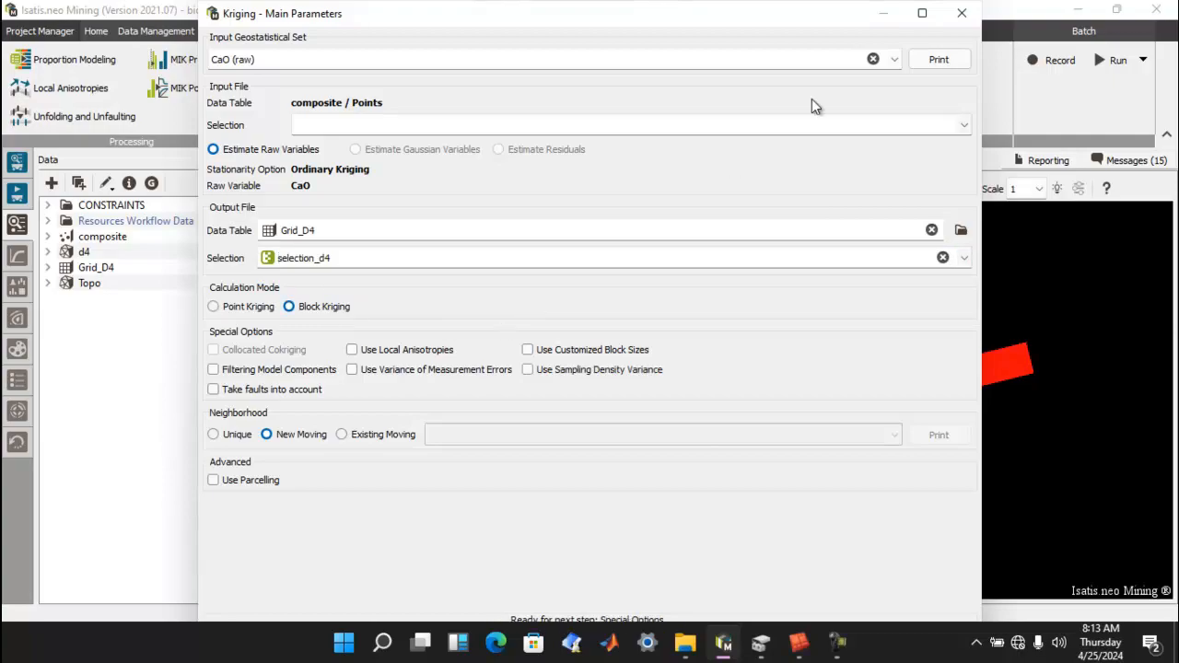
left_click(918, 17)
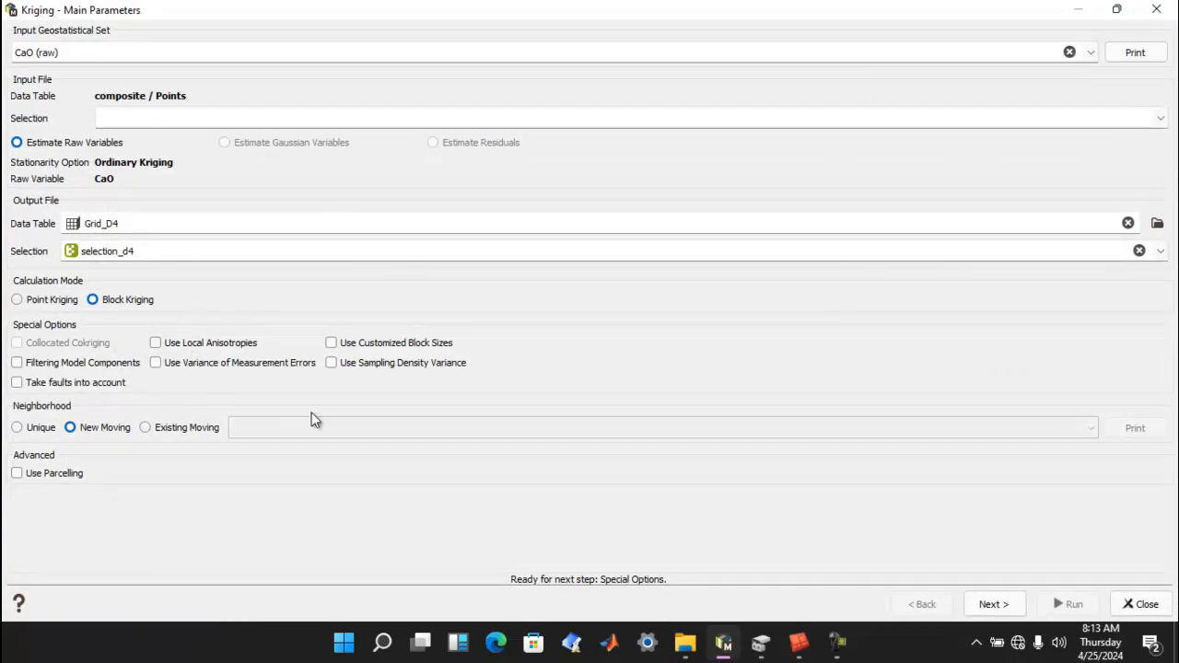
left_click(155, 344)
left_click(161, 347)
left_click(991, 606)
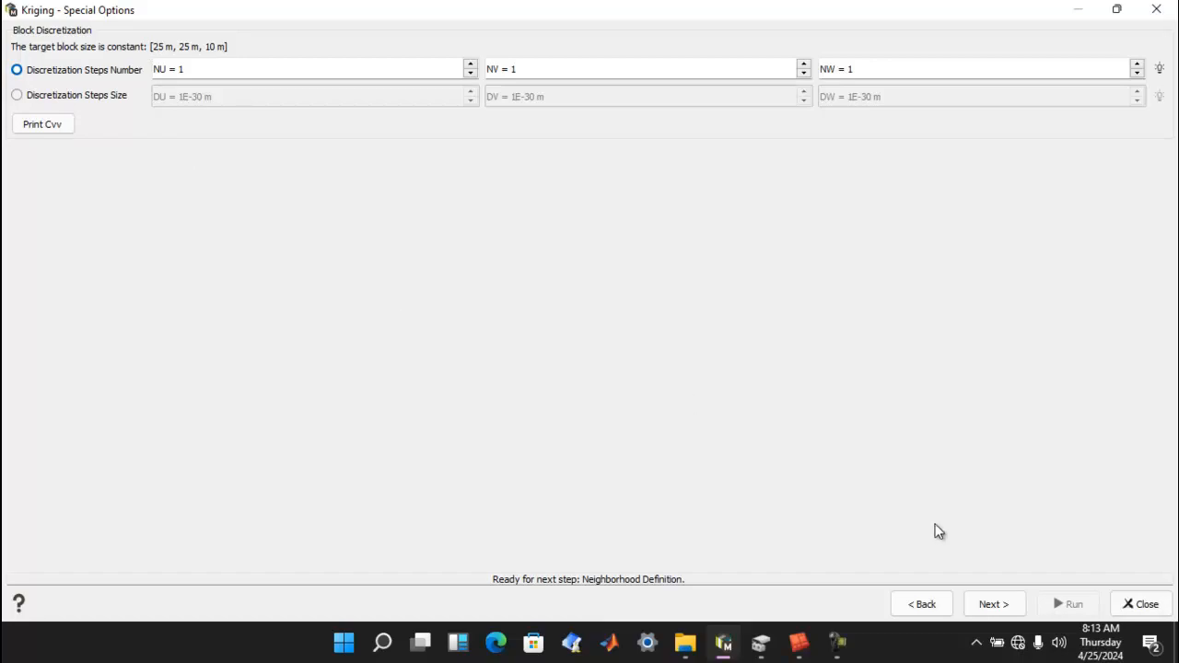
Accept the block discretization and enable automatic application of the moving neighborhood parameters to preview the CaO kriging slice.
left_click(996, 605)
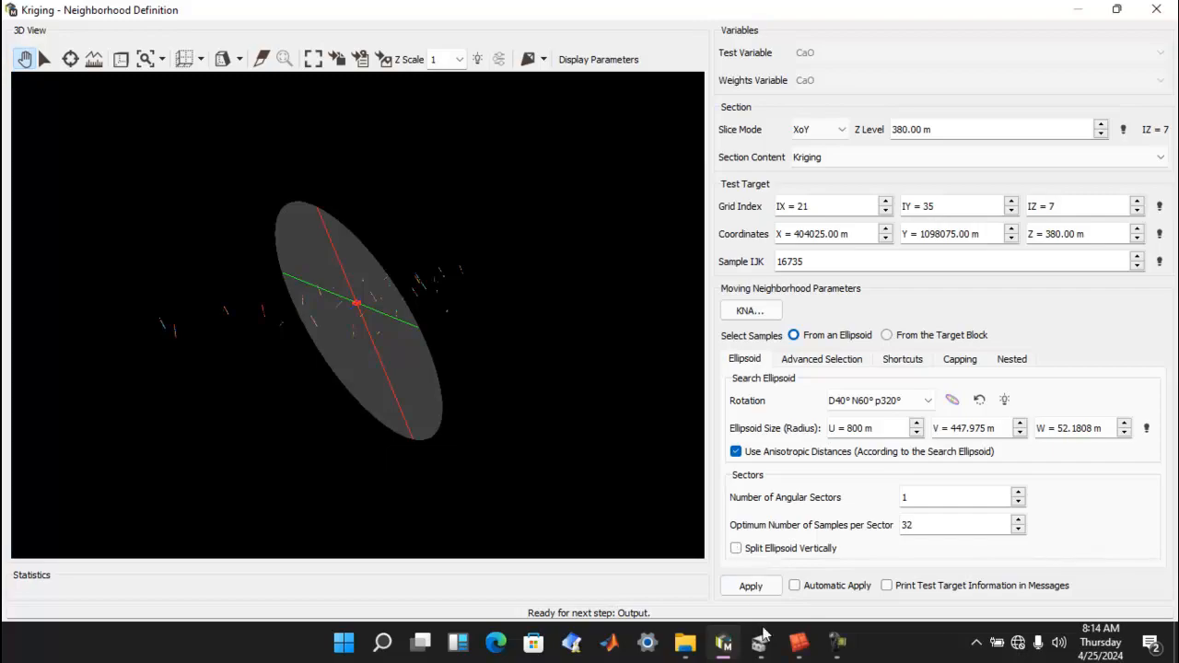
left_click(818, 590)
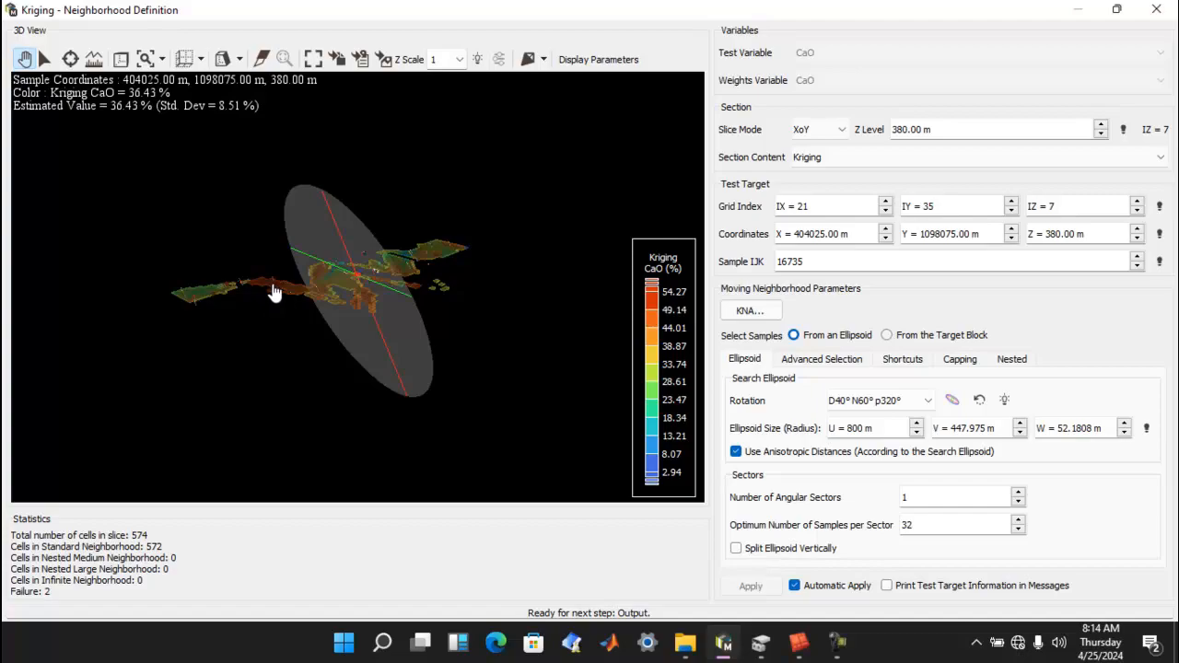
left_click_drag(279, 292, 423, 310)
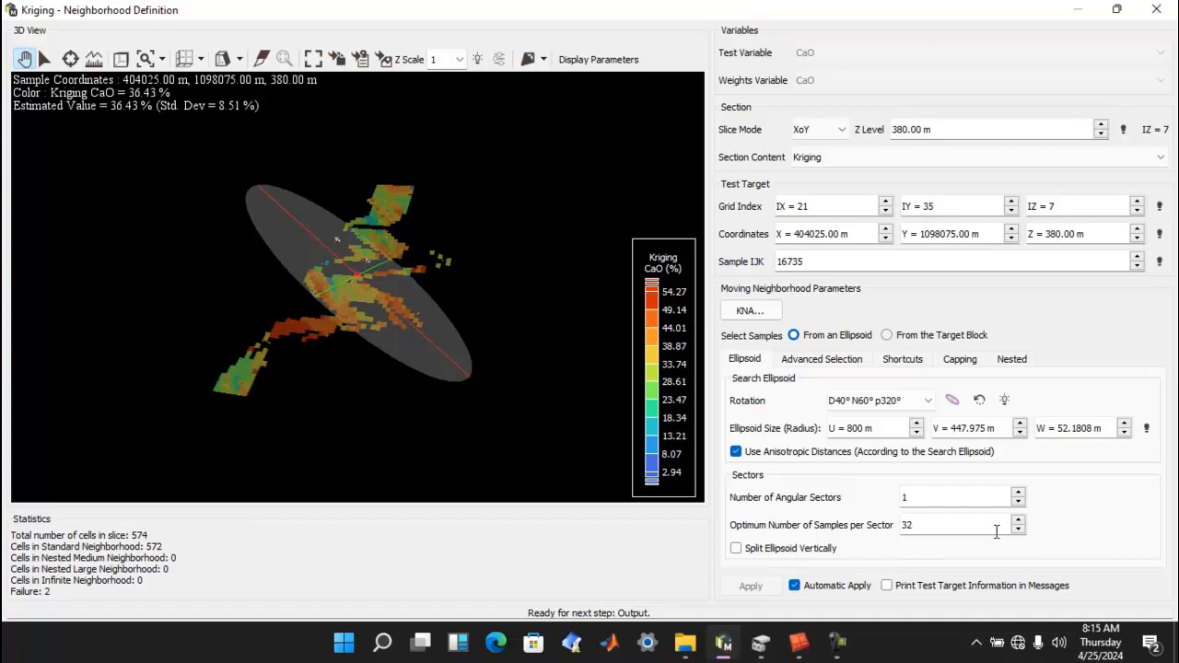
left_click(1116, 10)
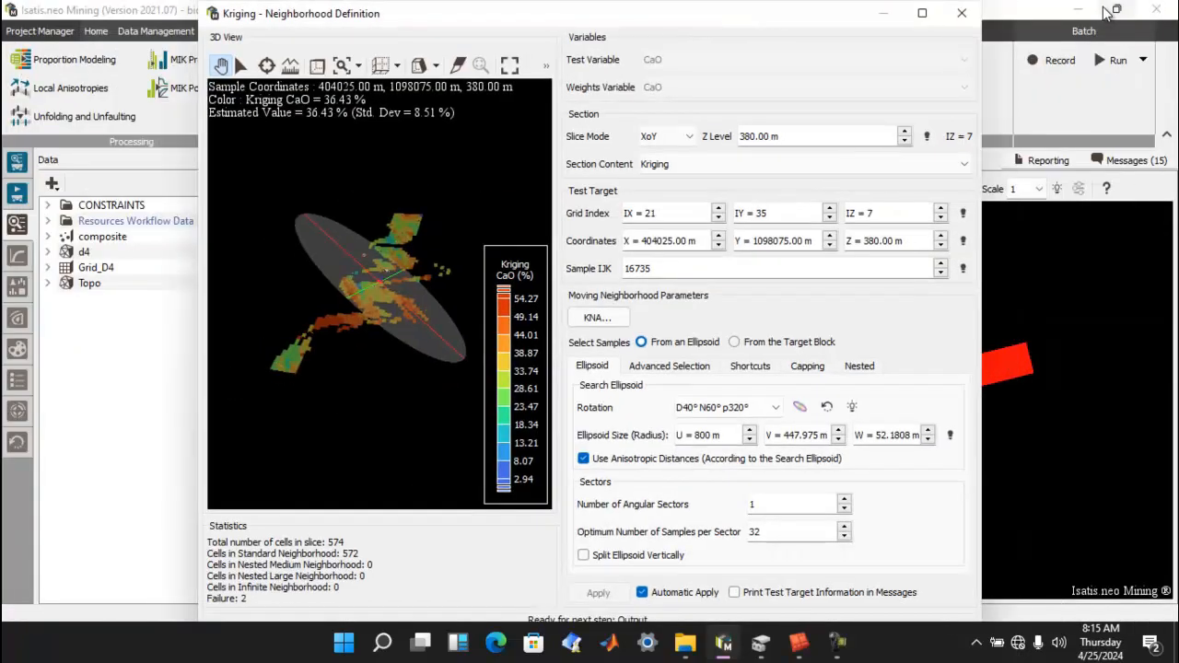
left_click(922, 13)
Add Variance to the CaO kriging output variables and run the kriging, closing its window when done.
left_click(992, 603)
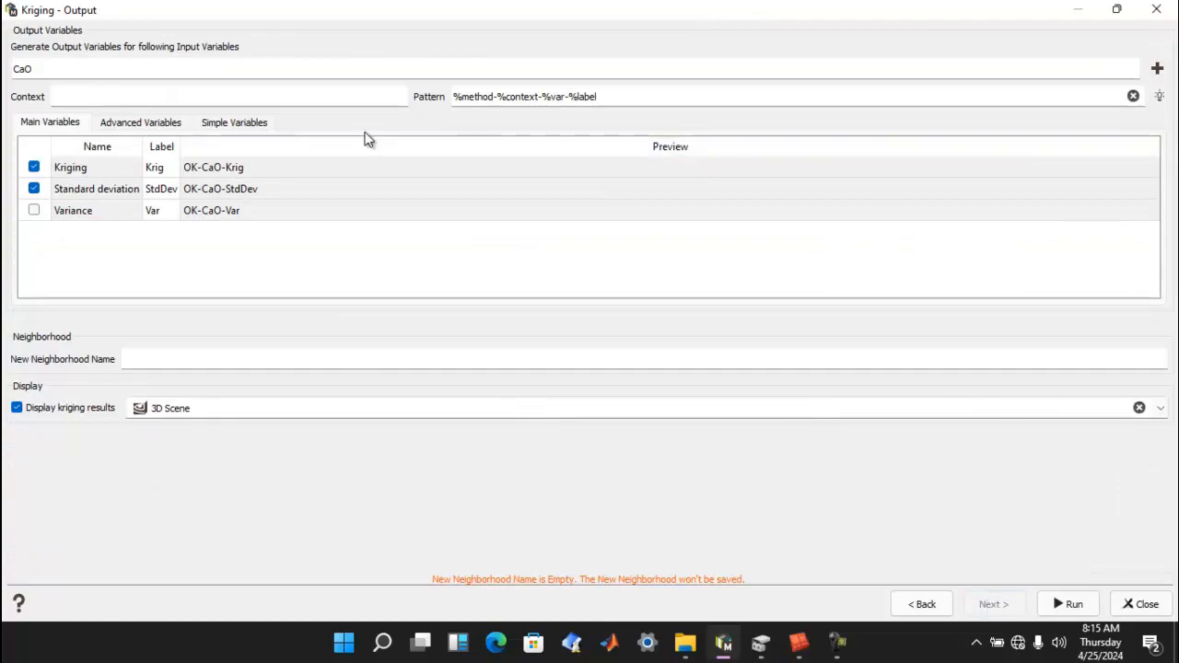
left_click(34, 211)
left_click(1050, 608)
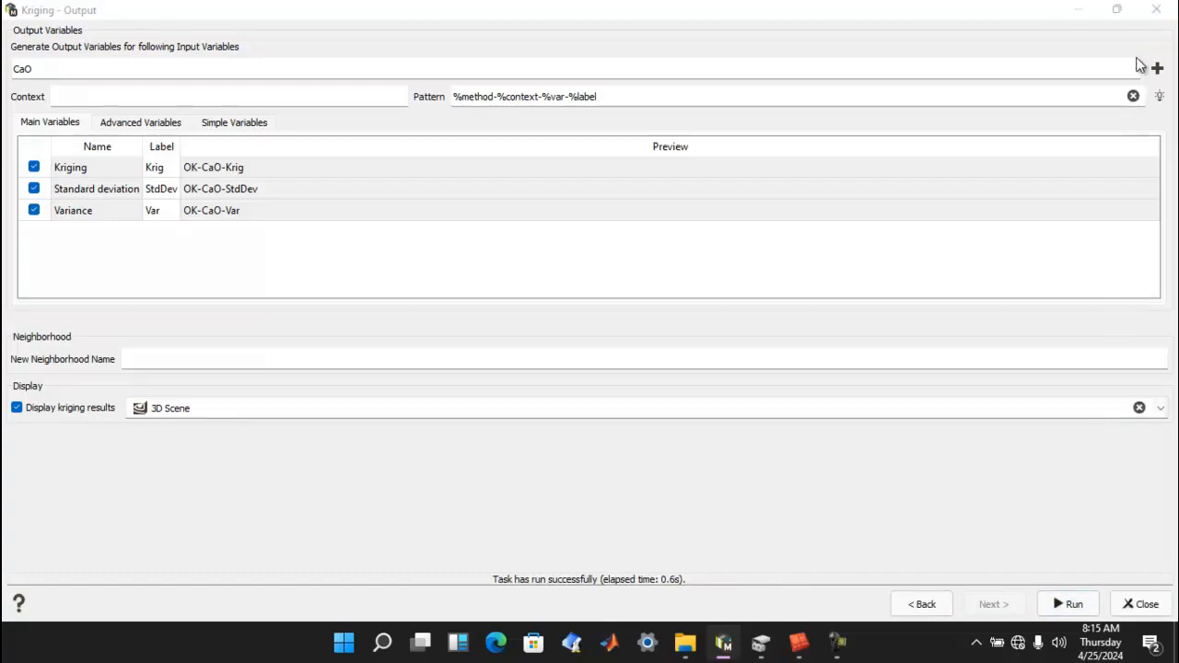
left_click(1143, 14)
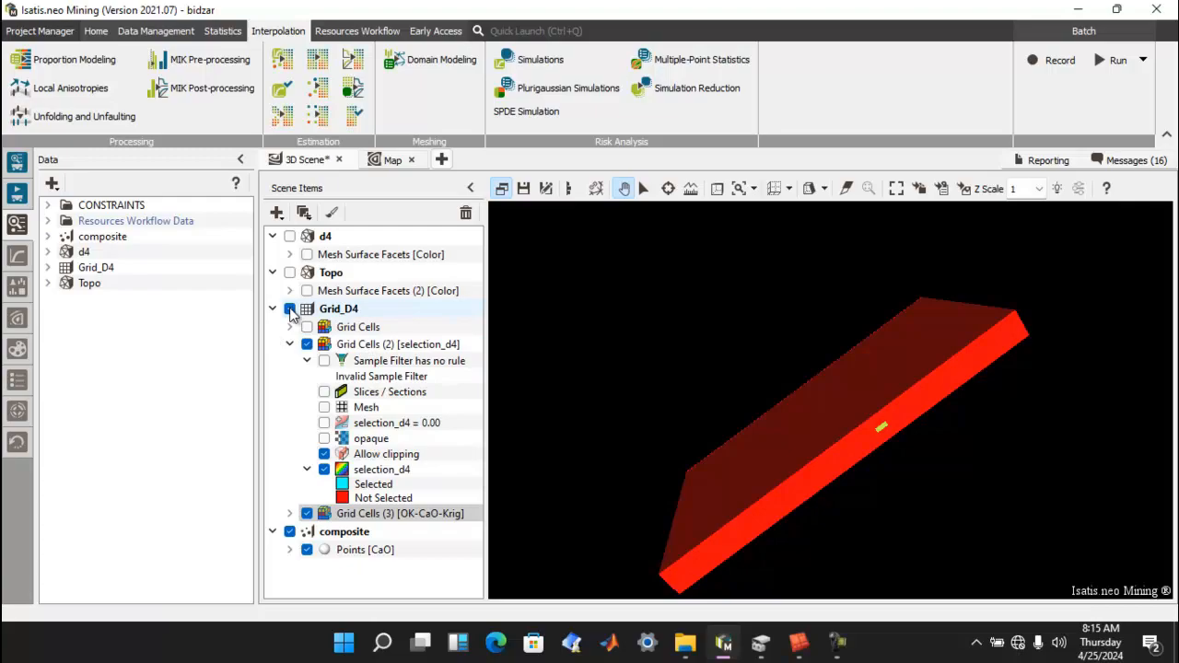
Hide the selection_d4 grid cells in the 3D scene so the kriged CaO blocks can be inspected.
left_click(322, 344)
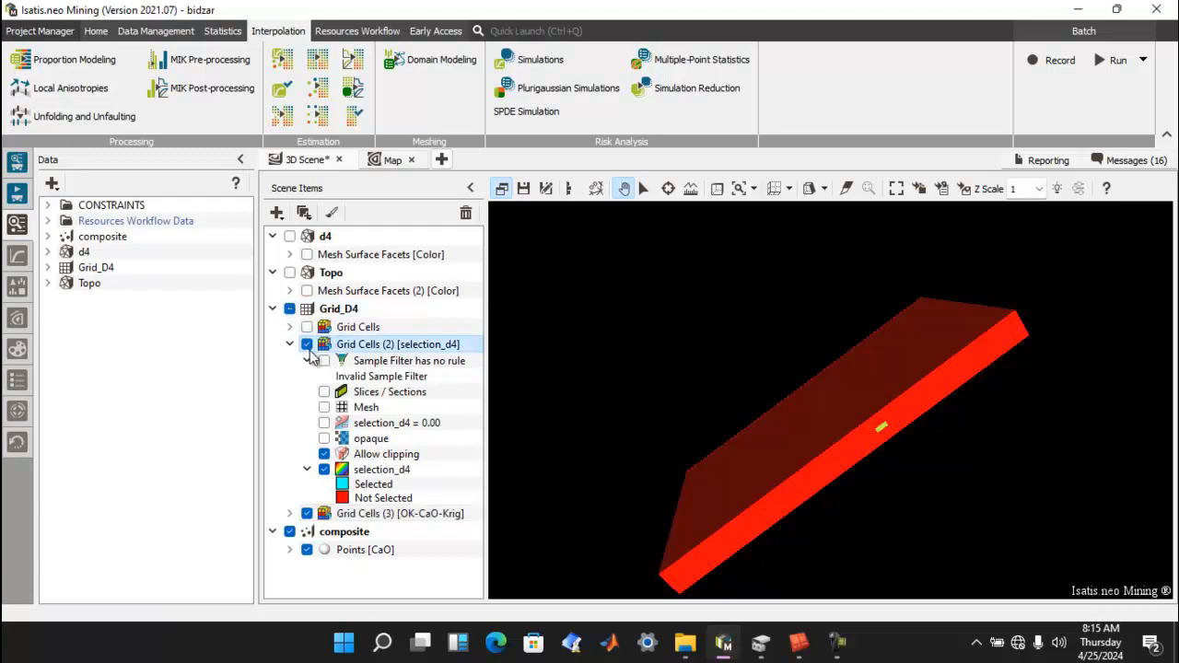
left_click(308, 345)
left_click_drag(686, 411, 630, 487)
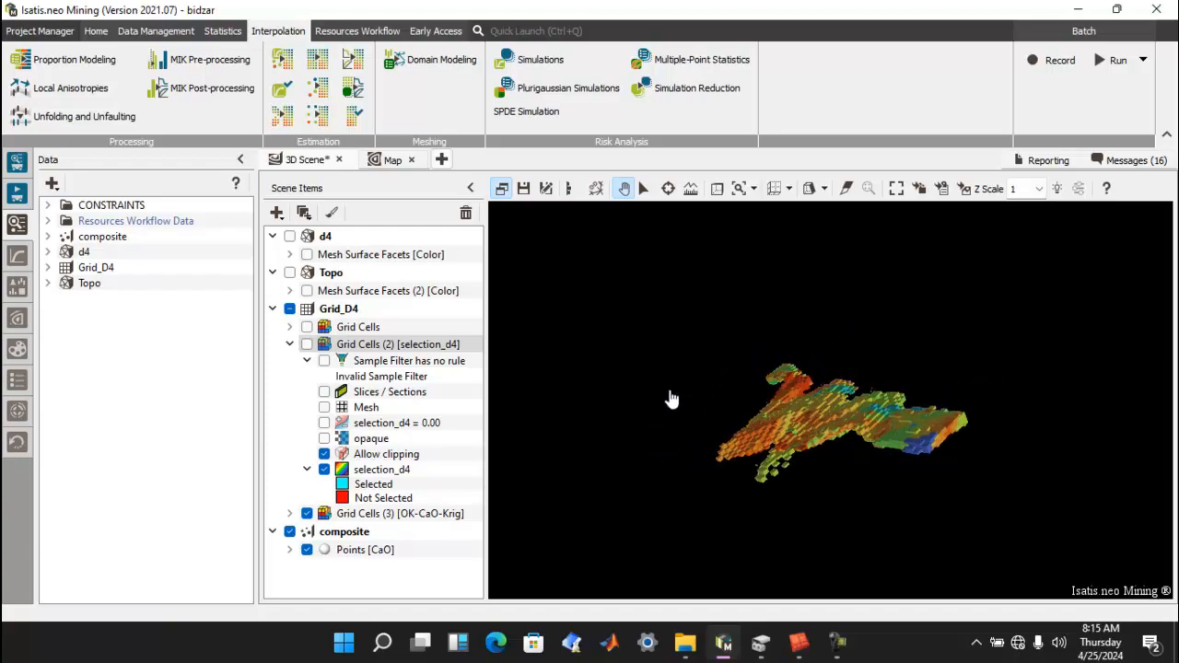
scroll(671, 398, "up", 5)
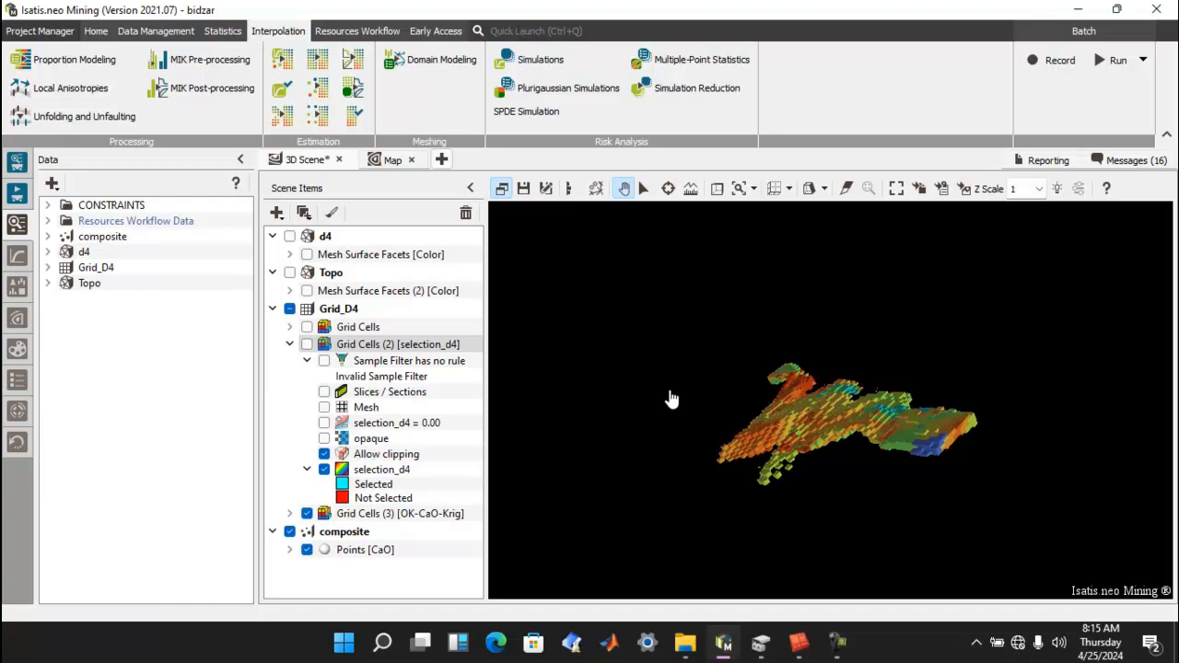
scroll(671, 398, "up", 4)
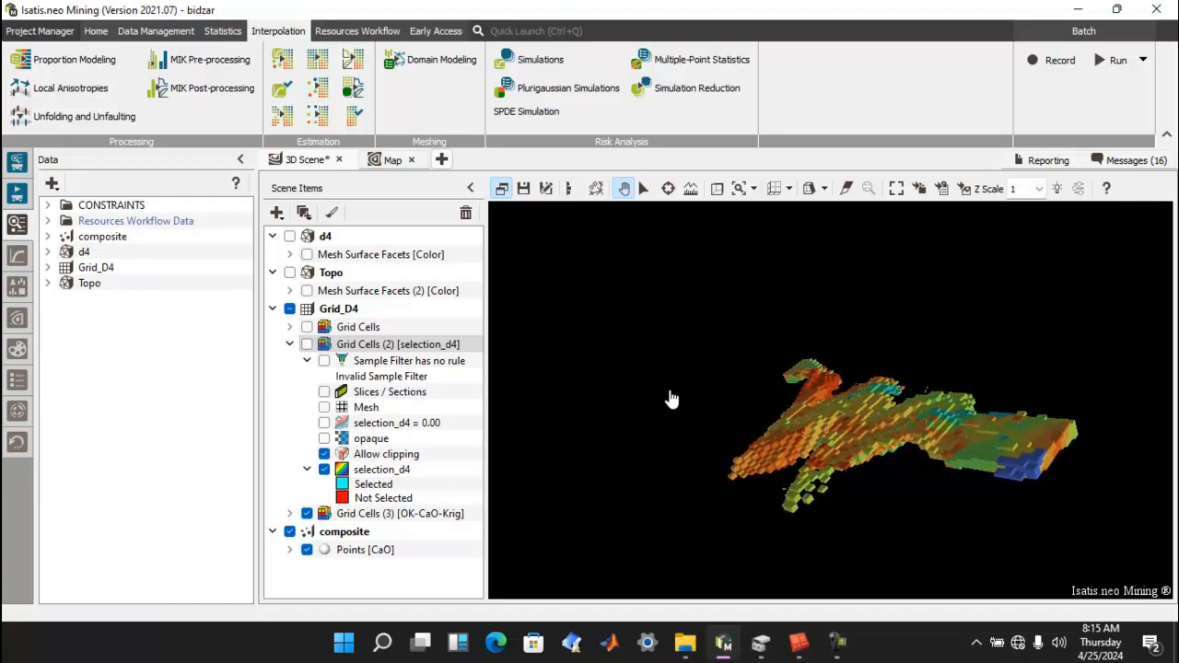
scroll(742, 247, "up", 2)
left_click_drag(742, 247, 830, 381)
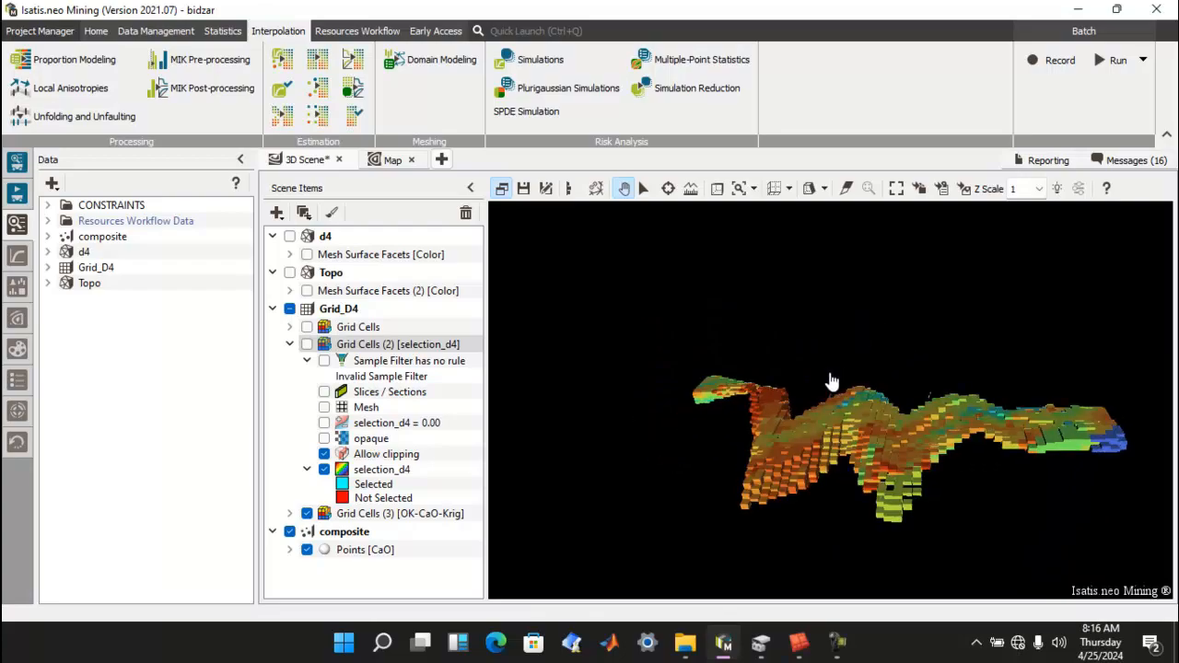
Show the coordinate axes grid around the kriged block model and view it from several angles.
left_click(775, 189)
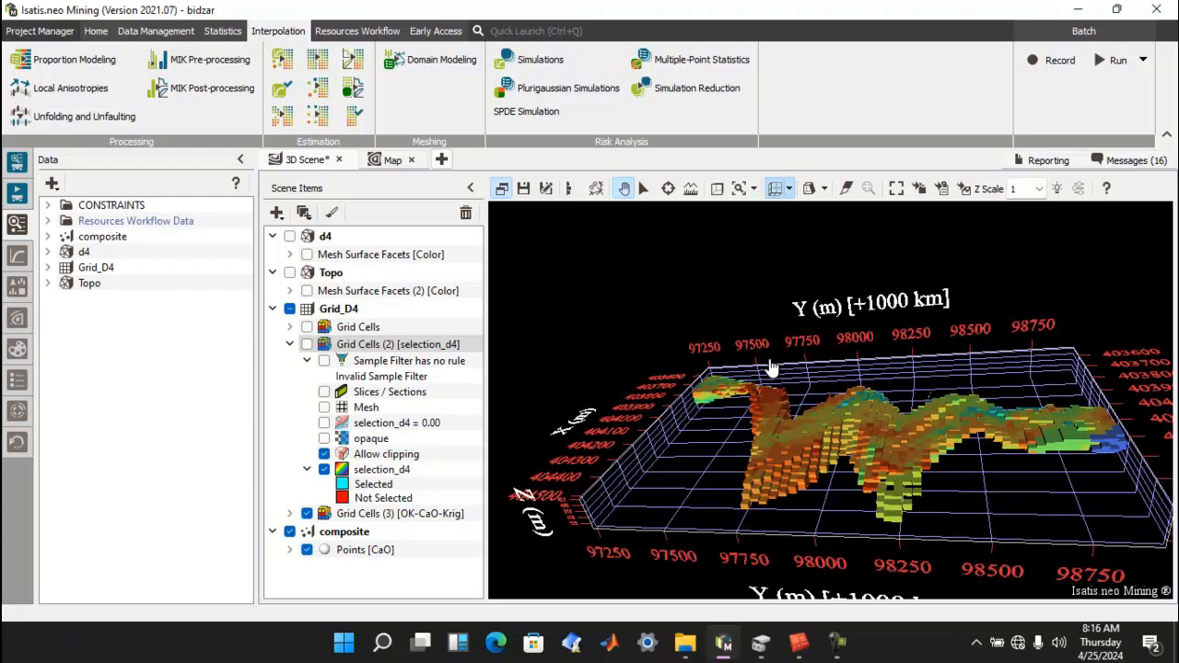
left_click_drag(774, 369, 811, 372)
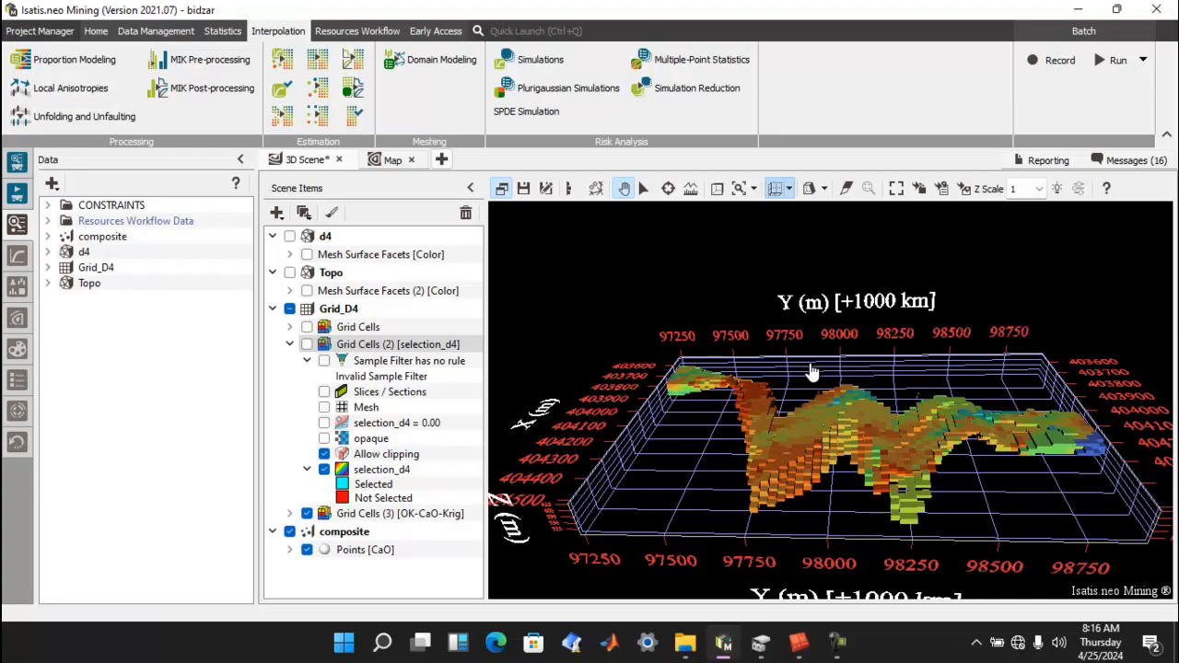
left_click_drag(811, 371, 944, 414)
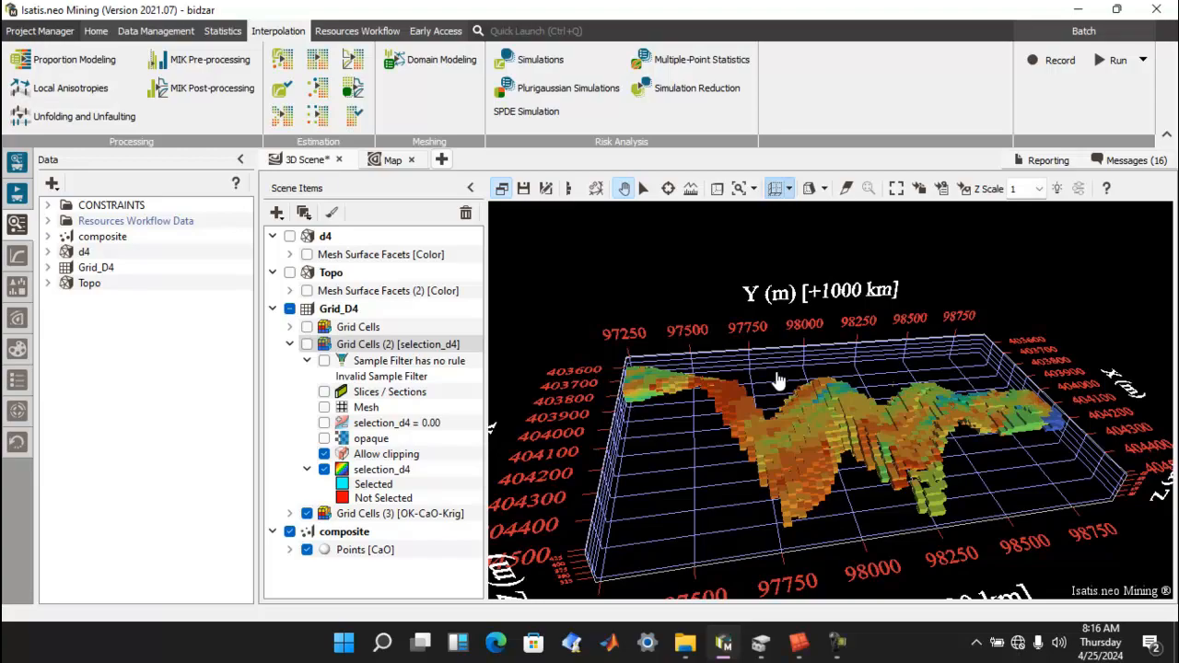
Start a grade tonnage calculation with curve type Grade Variables and Grid_D4 as the data table for curve C1.
left_click(365, 91)
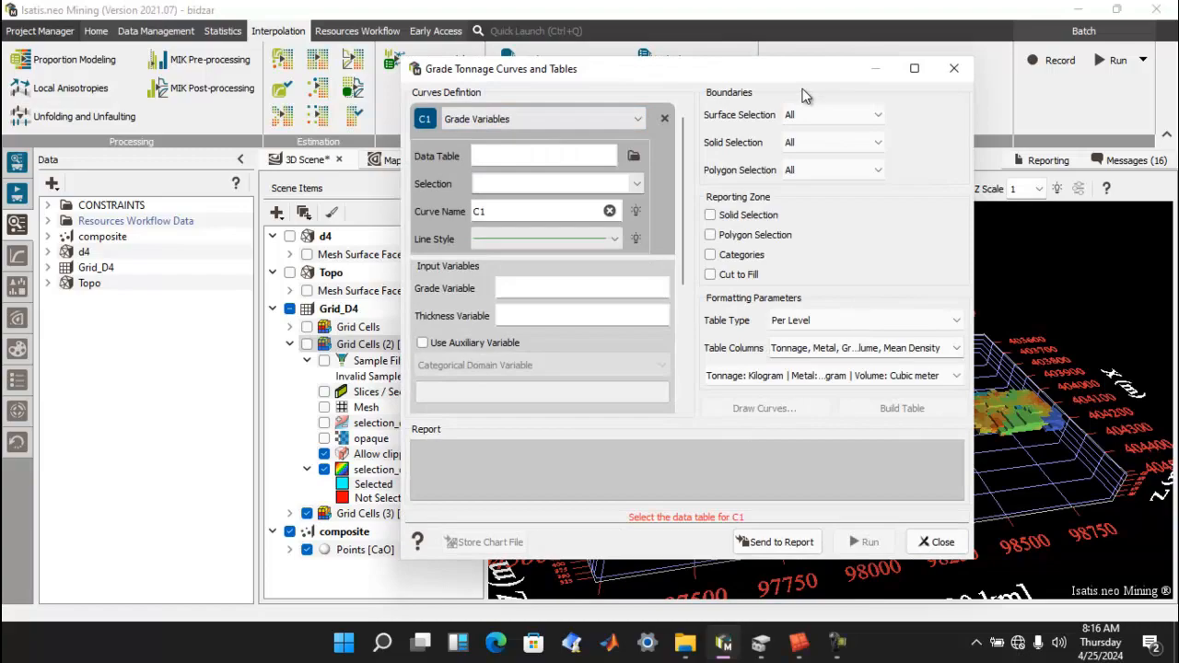
left_click(639, 119)
left_click(638, 124)
left_click(638, 122)
left_click(638, 121)
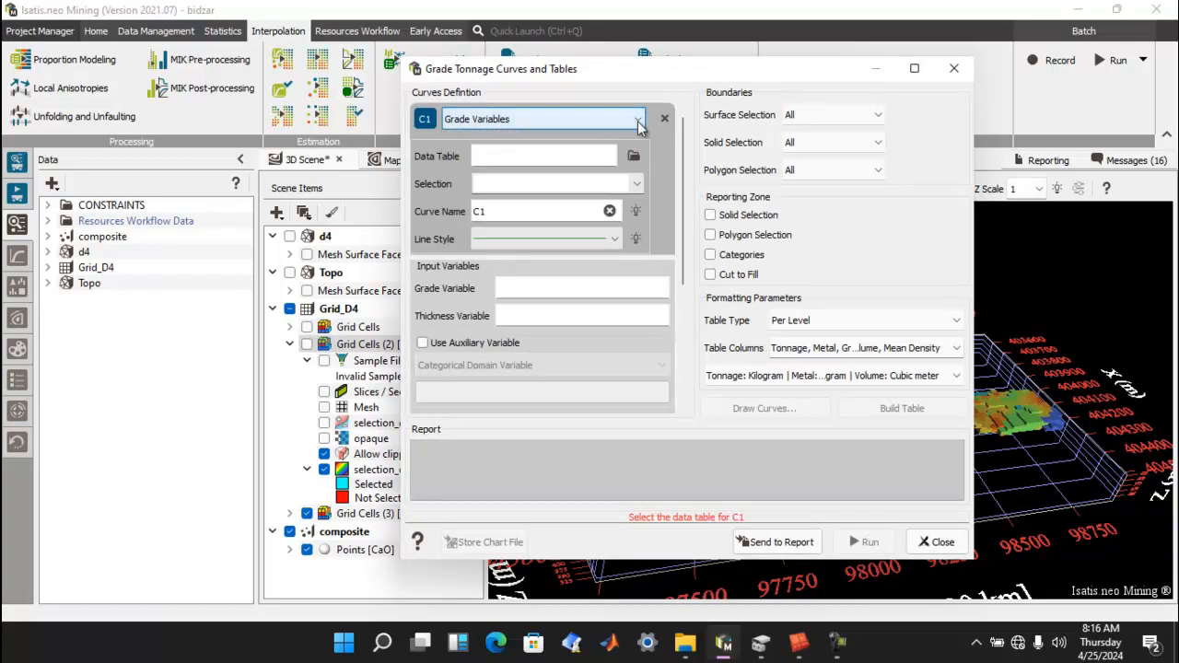
left_click(633, 157)
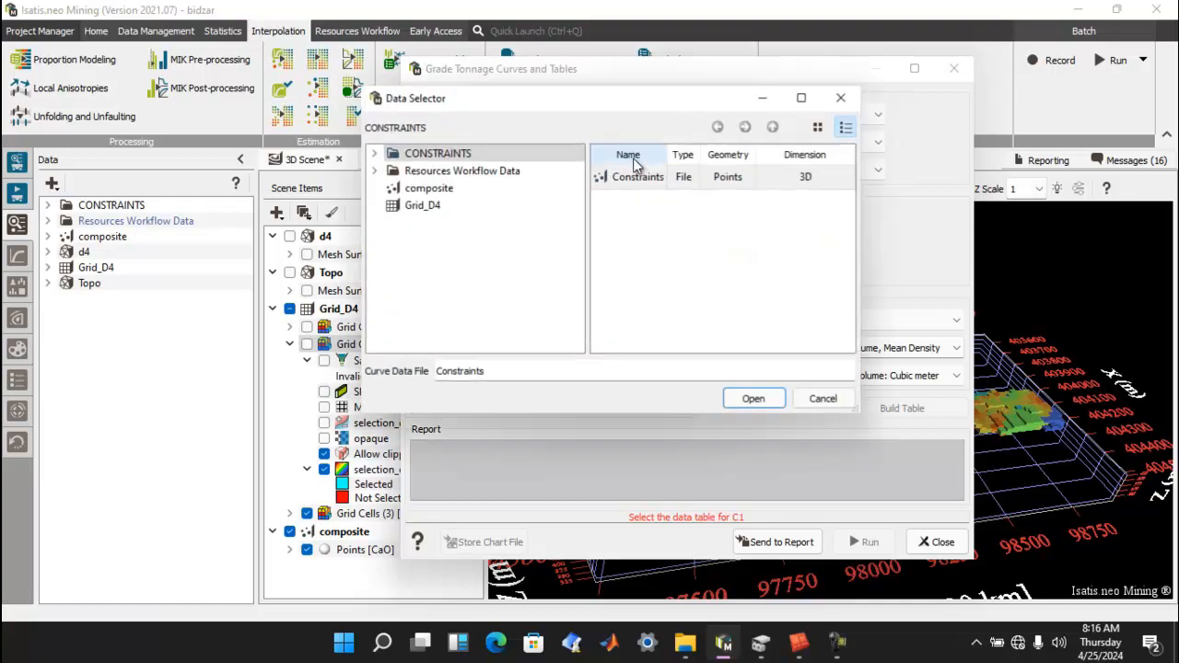
left_click(434, 206)
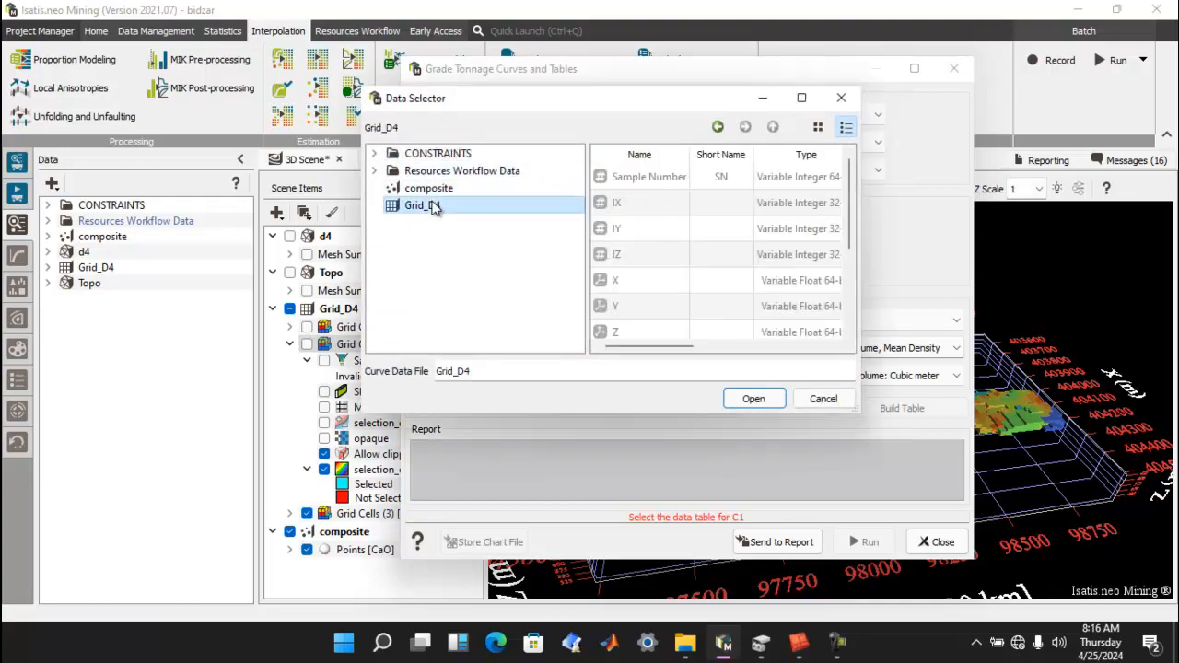
left_click(757, 399)
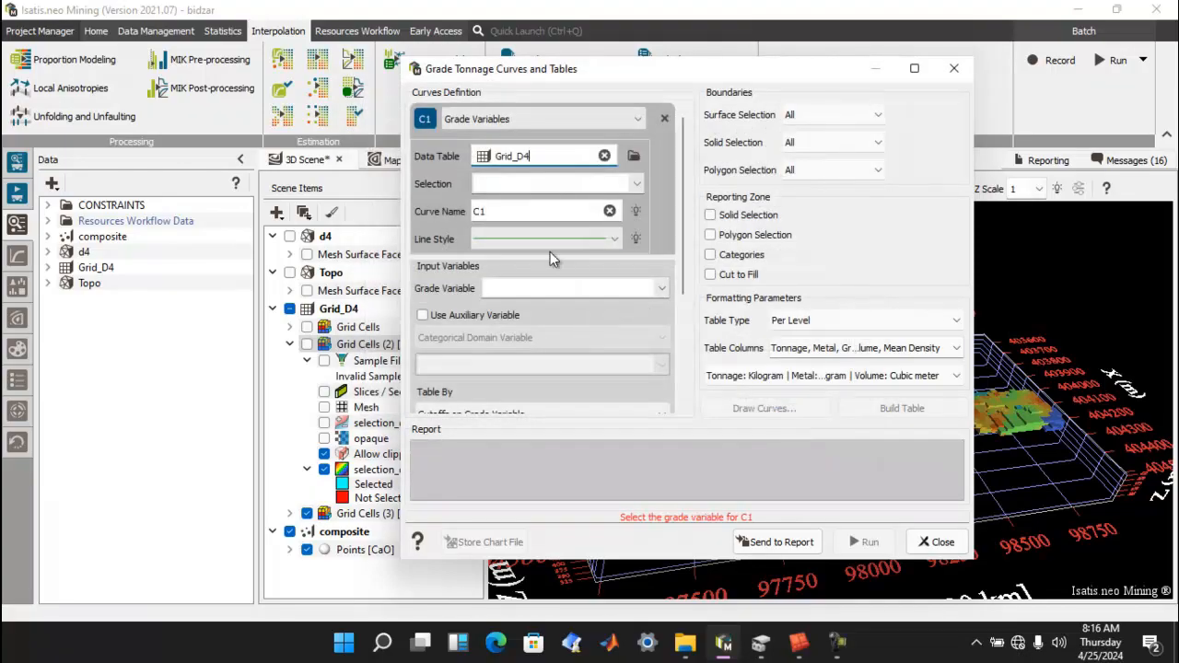
Restrict curve C1 to selection_d4 and set its grade variable to OK-CaO-Krig.
left_click(637, 185)
left_click(518, 202)
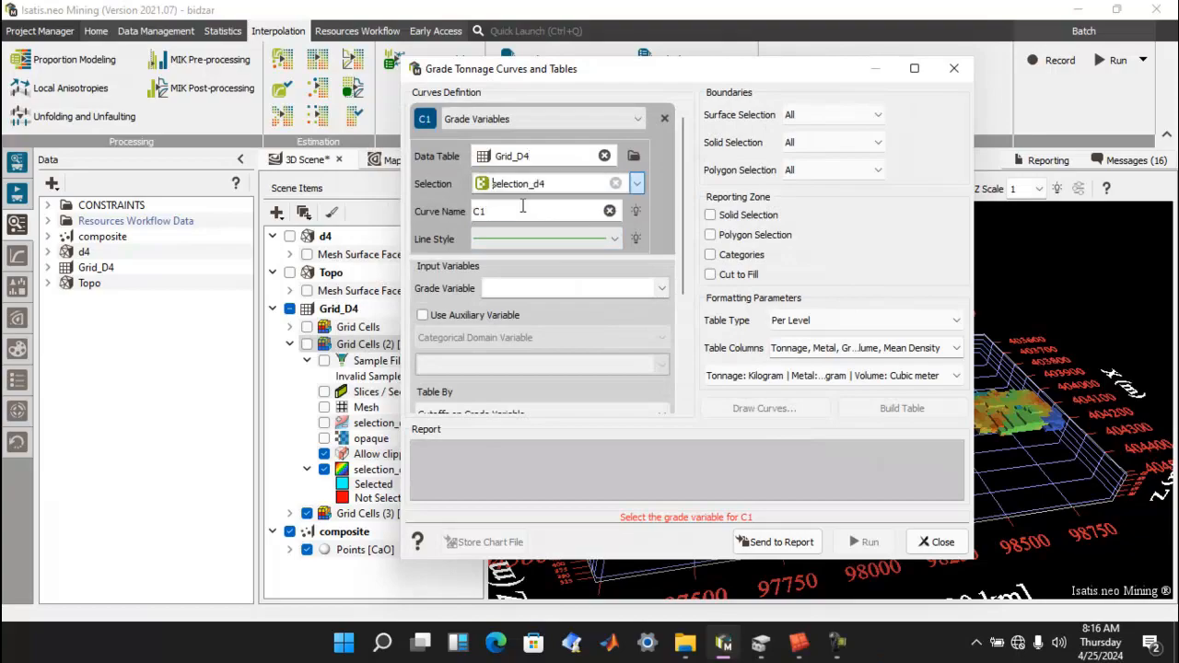
left_click(662, 289)
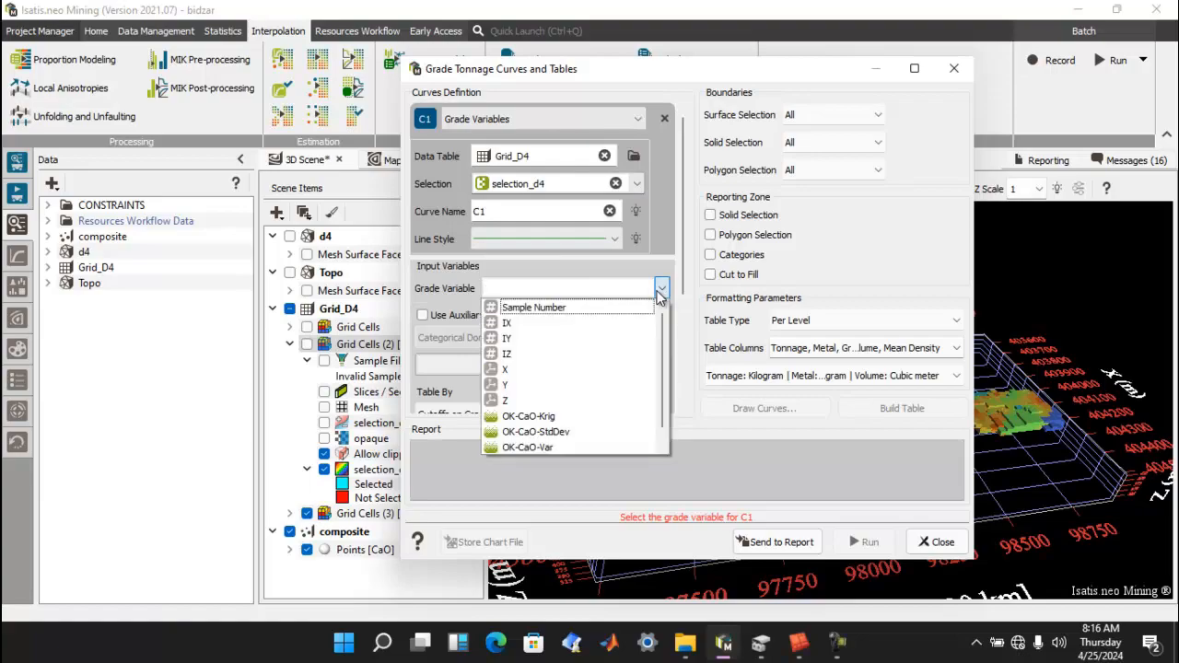
left_click(526, 420)
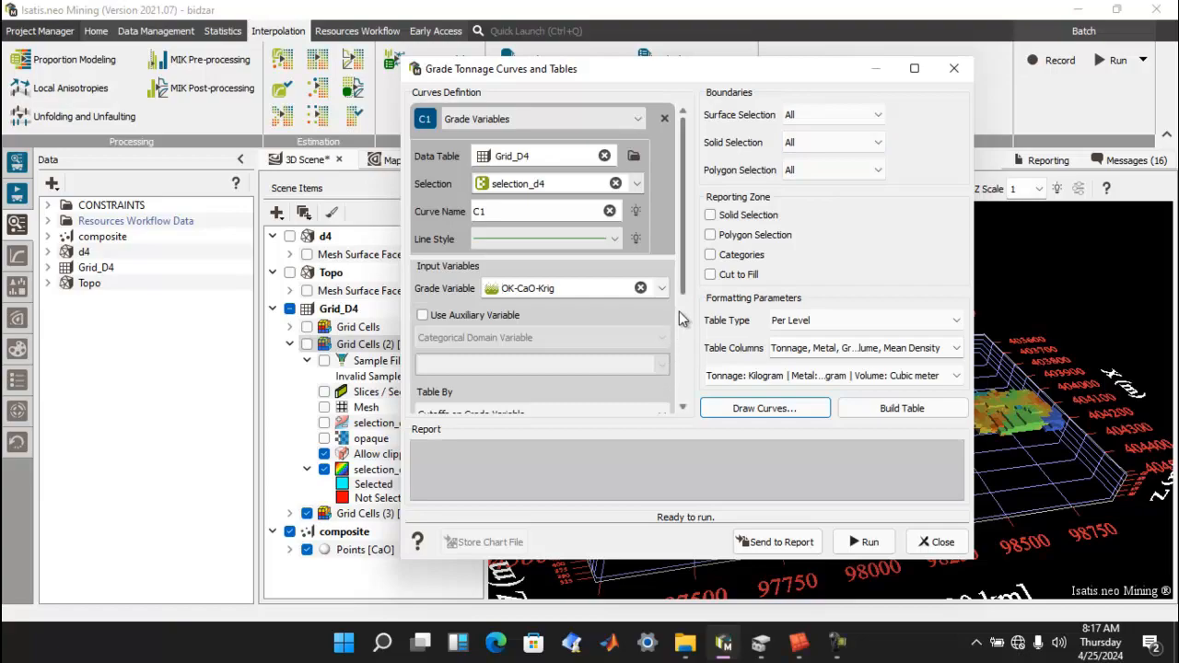
Set the constant density for curve C1's real tonnage calculation to 2200 kg/m³.
scroll(664, 329, "down", 4)
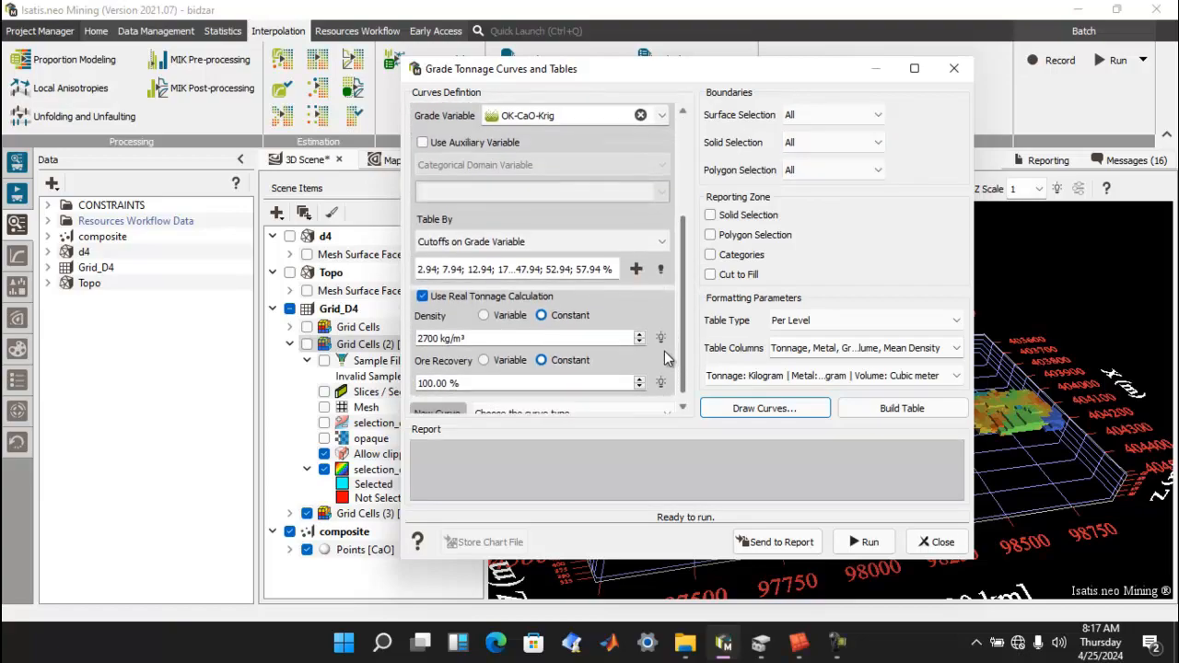
left_click(462, 328)
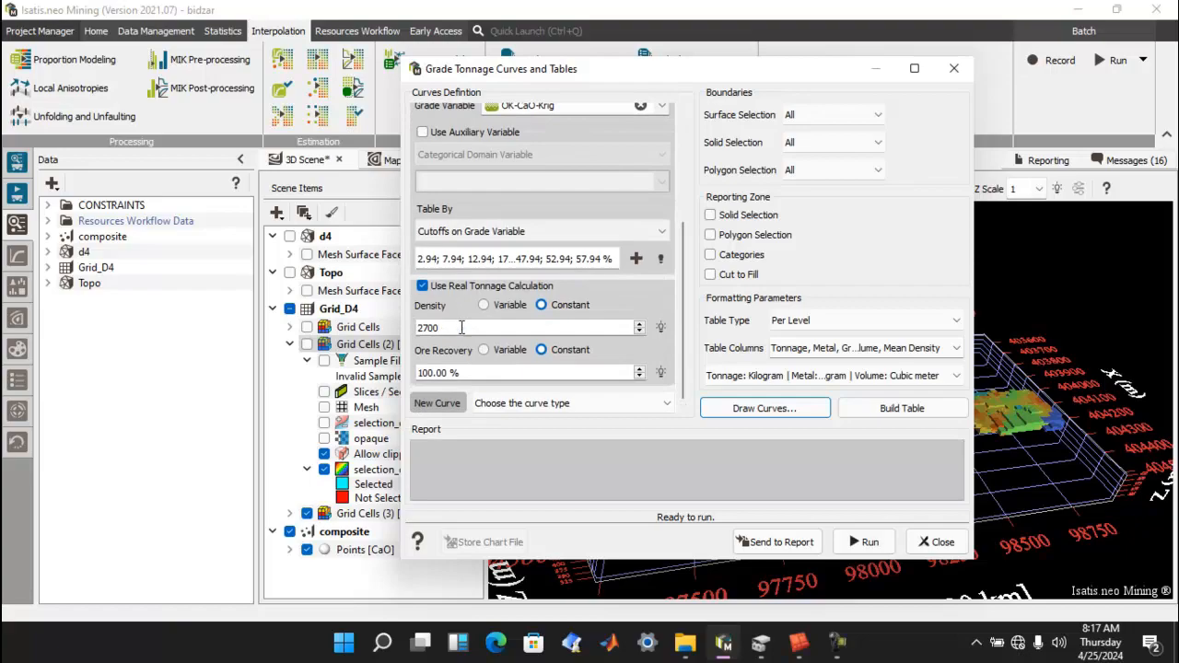
key("BackSpace")
key("BackSpace")
type("200")
left_click(670, 402)
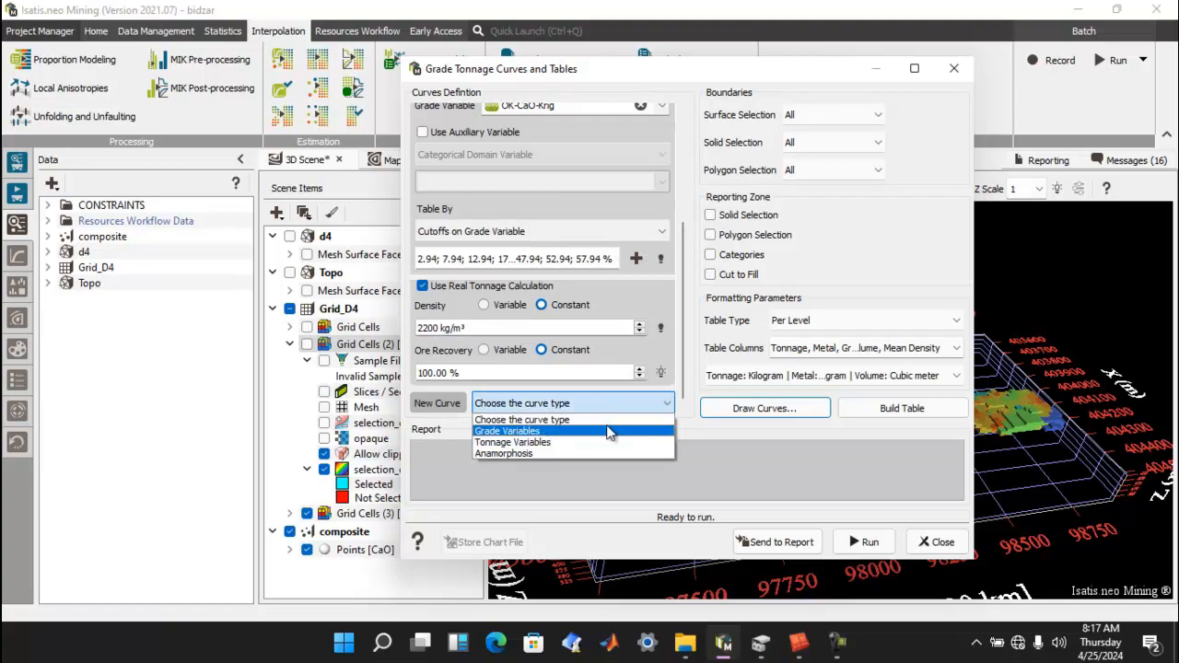
left_click(608, 431)
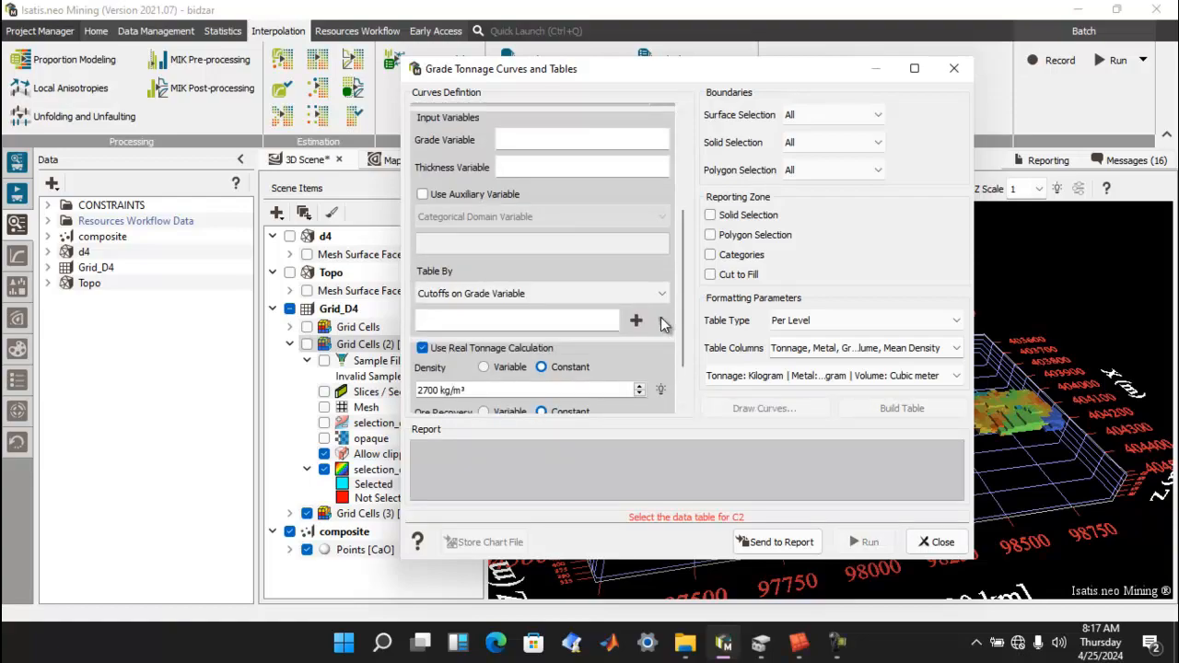
mouse_move(679, 325)
left_mouse_down()
mouse_move(679, 336)
mouse_move(673, 224)
mouse_move(672, 332)
left_mouse_up()
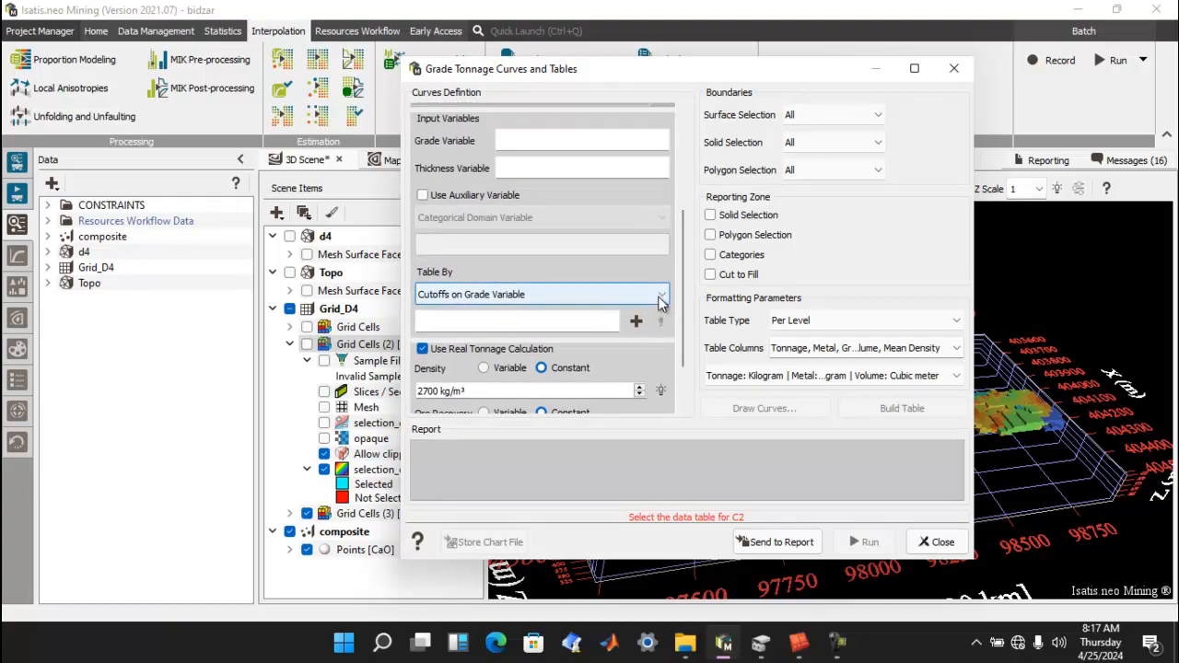
left_click(660, 295)
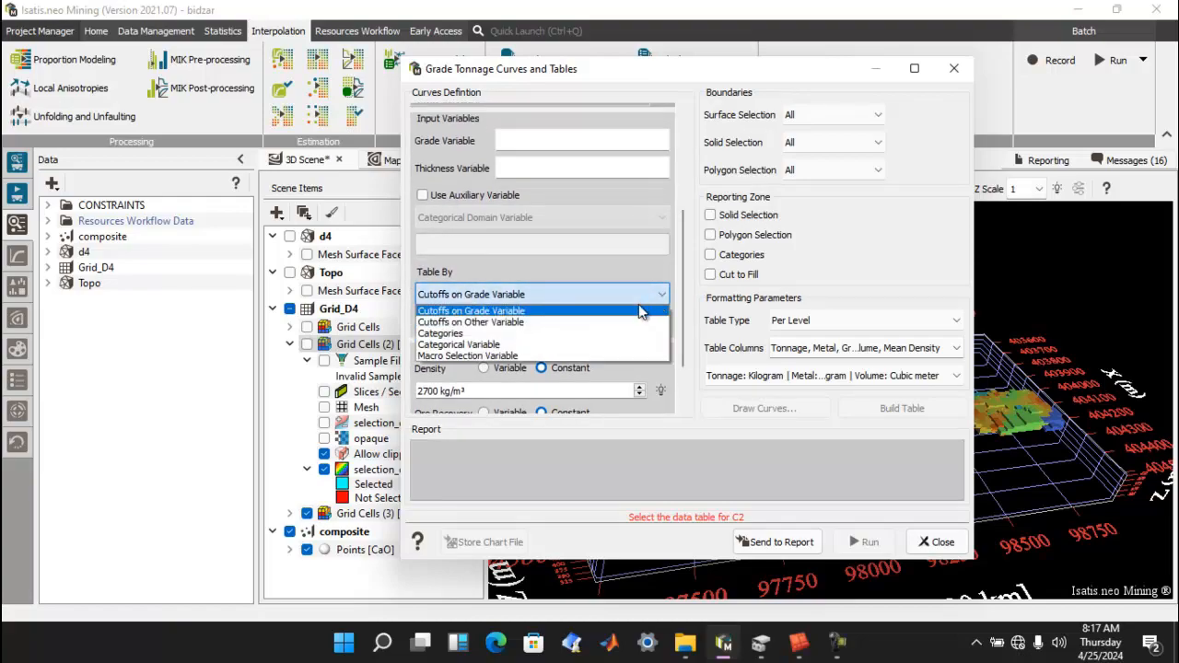
left_click(664, 244)
left_click_drag(686, 264, 686, 136)
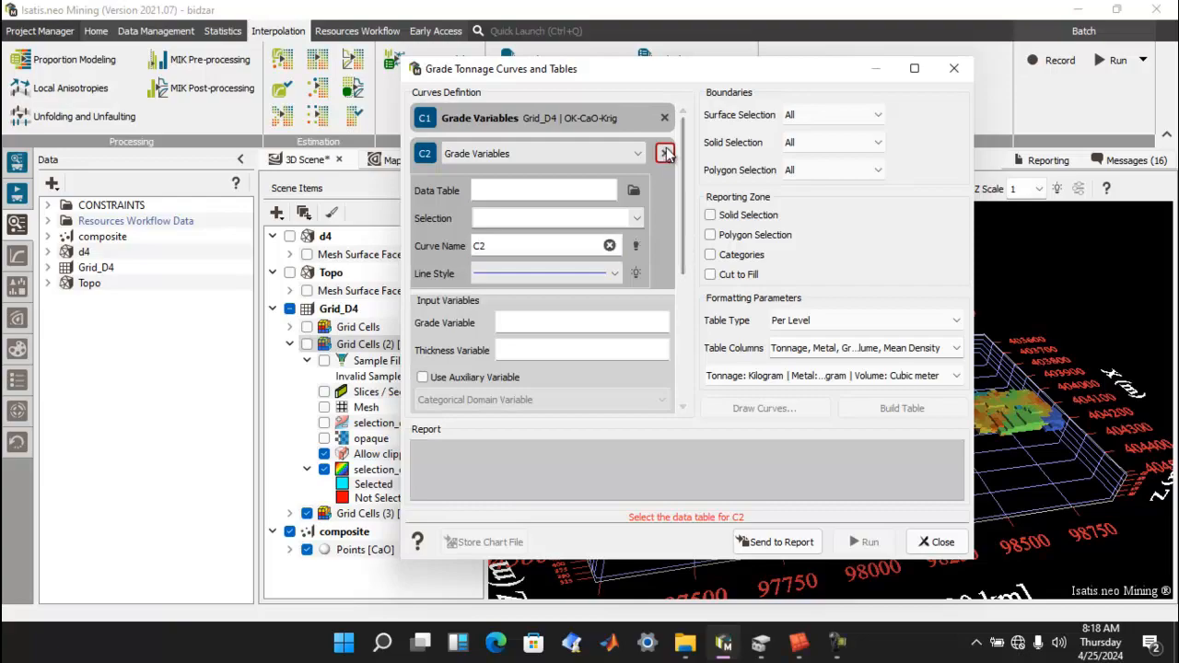
left_click(665, 153)
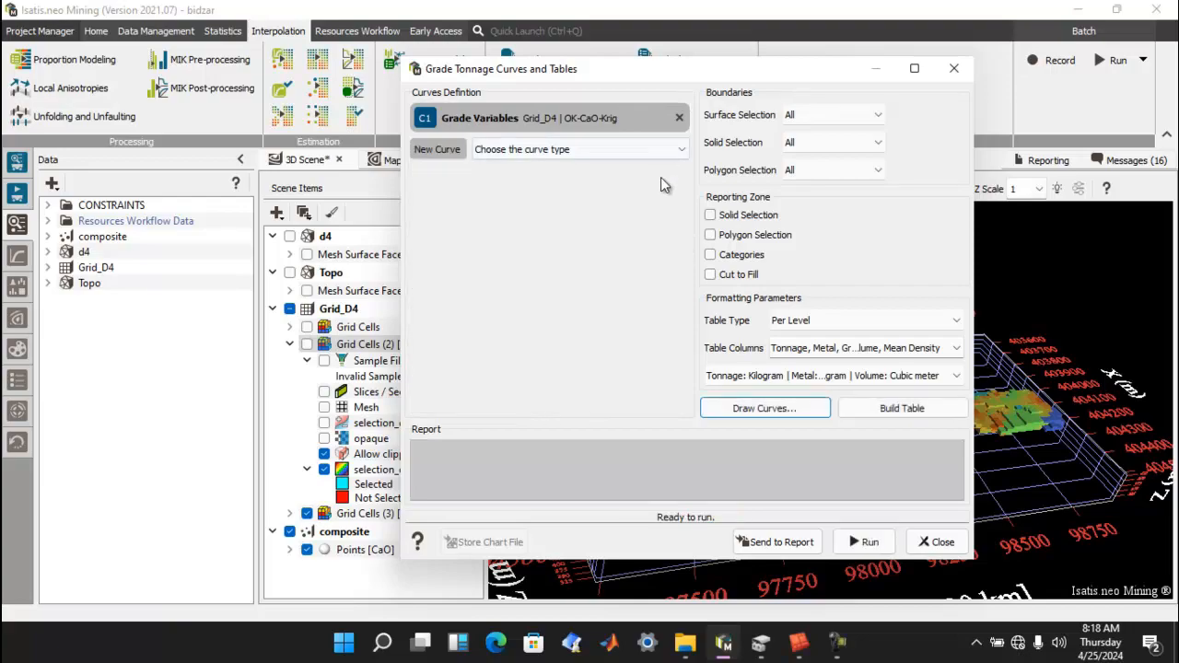
Draw the grade tonnage curves for C1, viewing tonnage against cutoff and switching the metal quantity chart to mean grade M(Z).
left_click(776, 409)
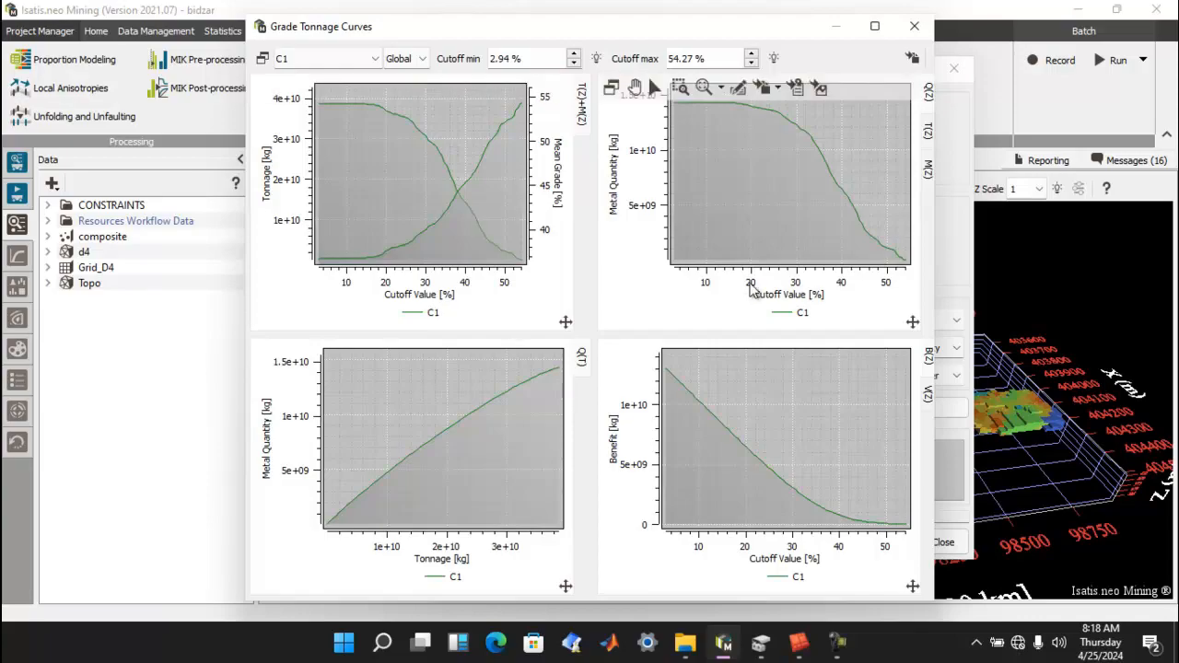
left_click(928, 132)
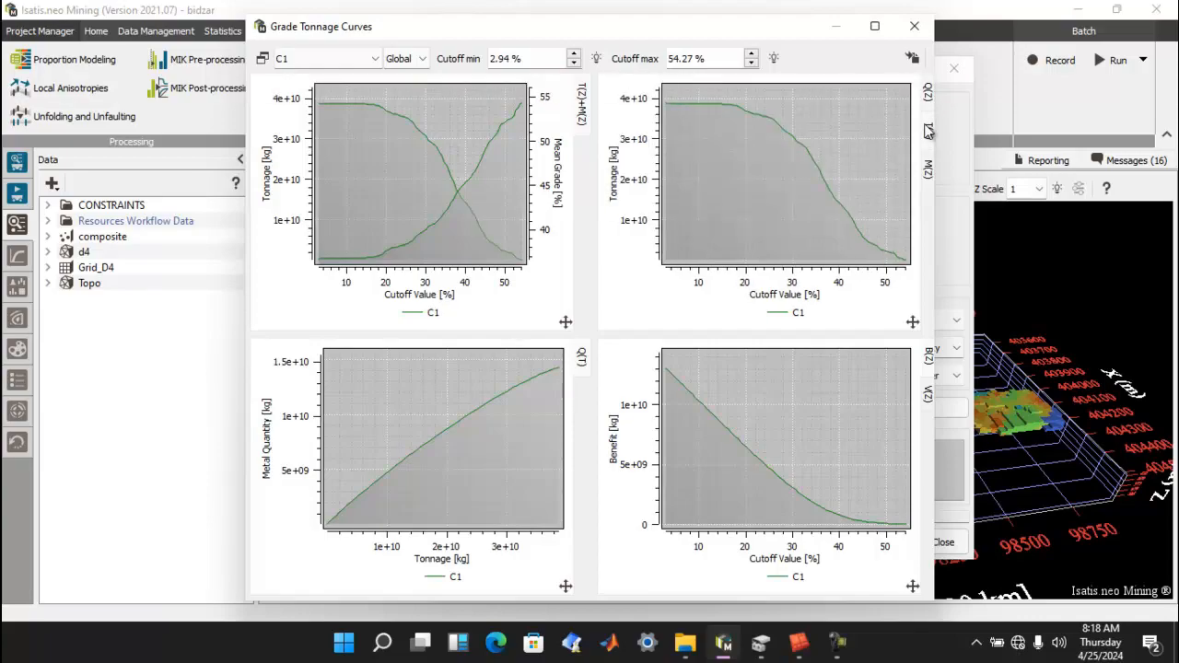
left_click(929, 172)
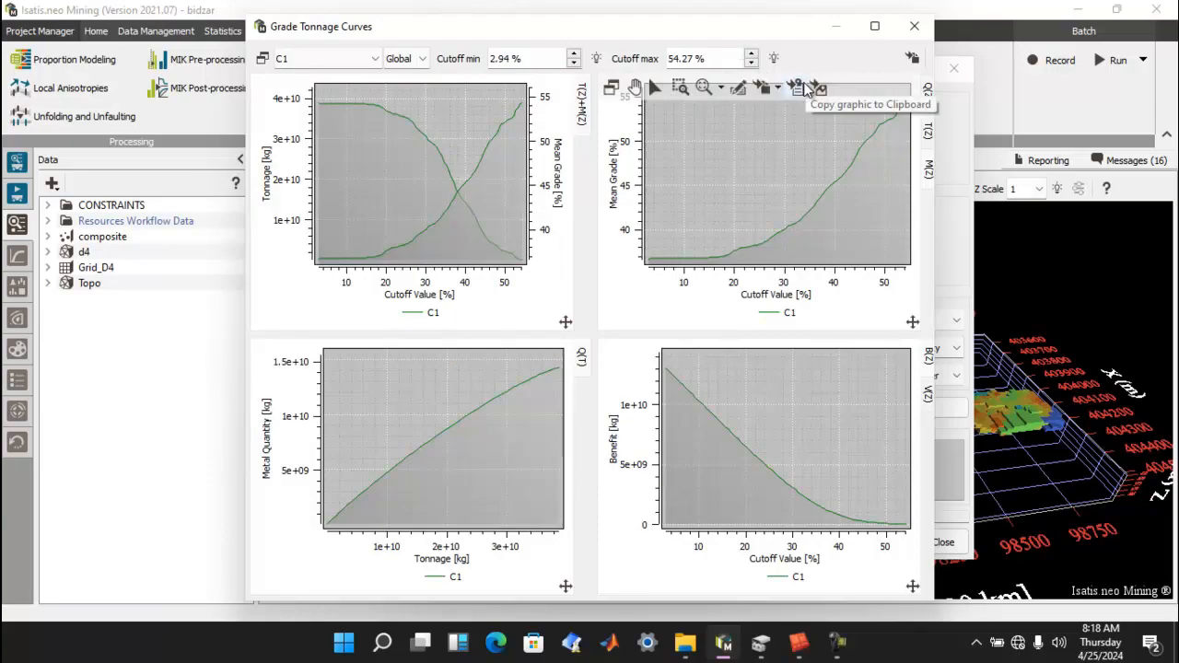
Send the Mean Grade (Cutoff) and the Tonnage and Mean Grade (Cutoff) charts to the report at 100 % scale.
left_click(819, 89)
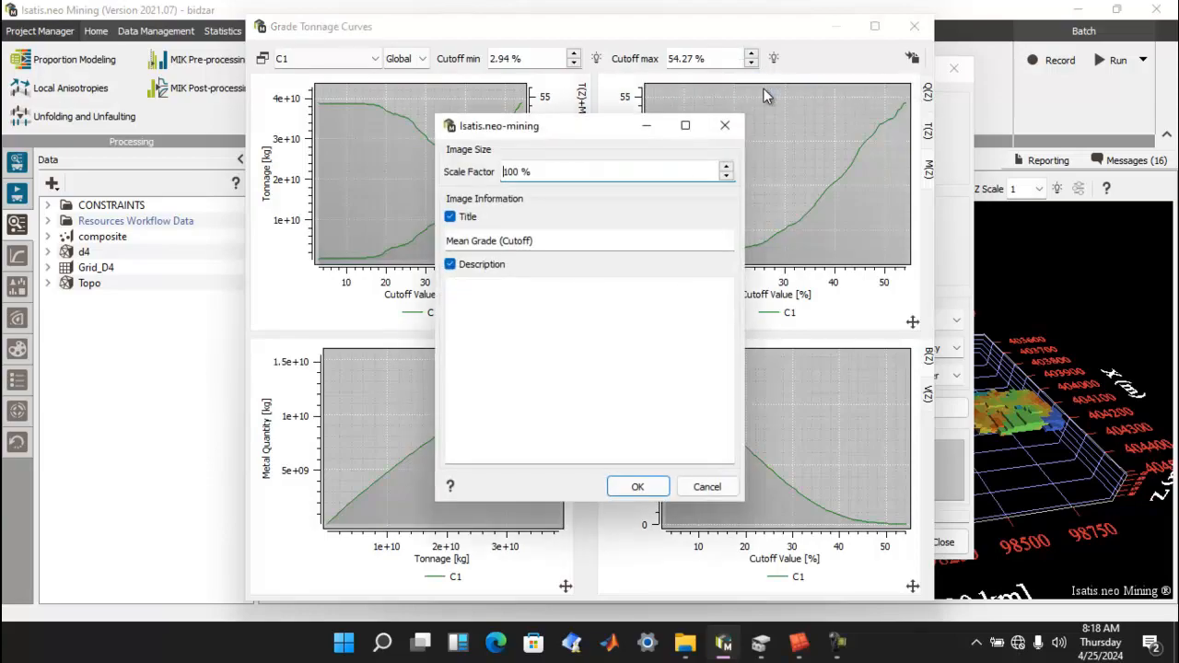
left_click(636, 485)
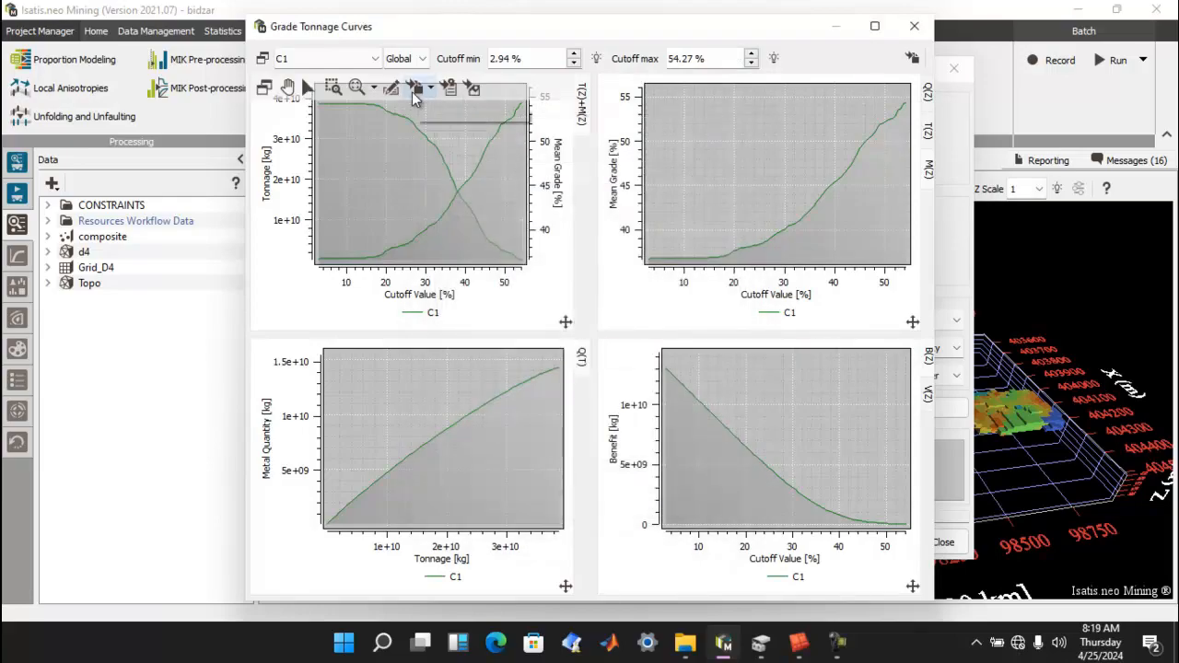
left_click(412, 92)
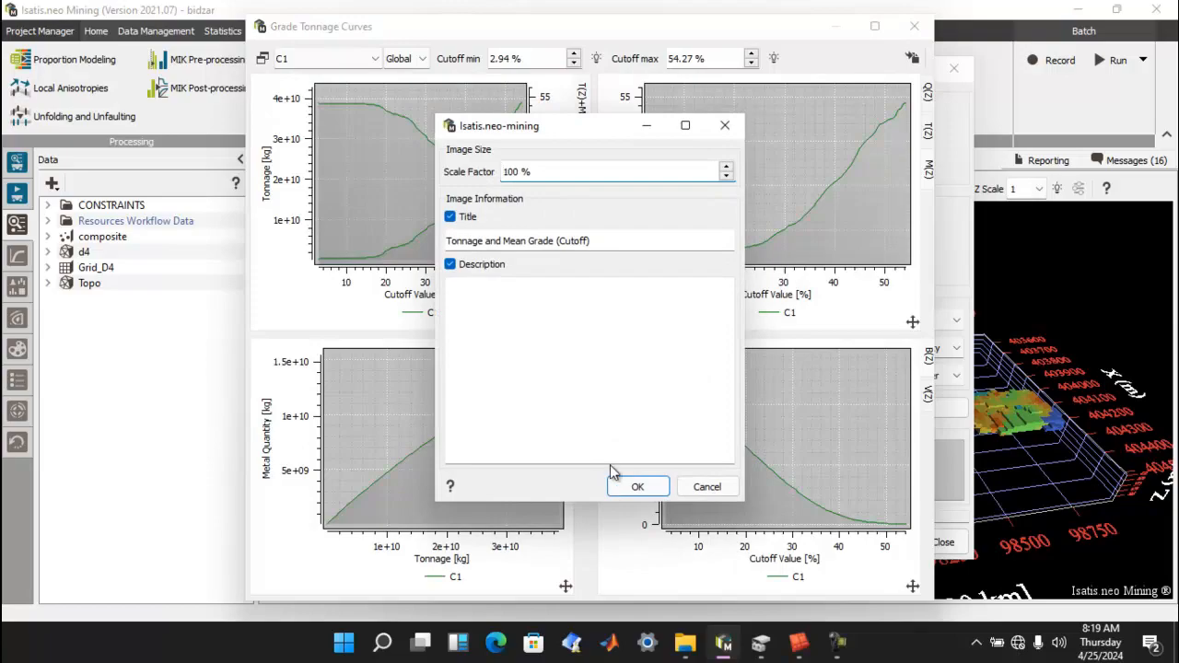
left_click(636, 494)
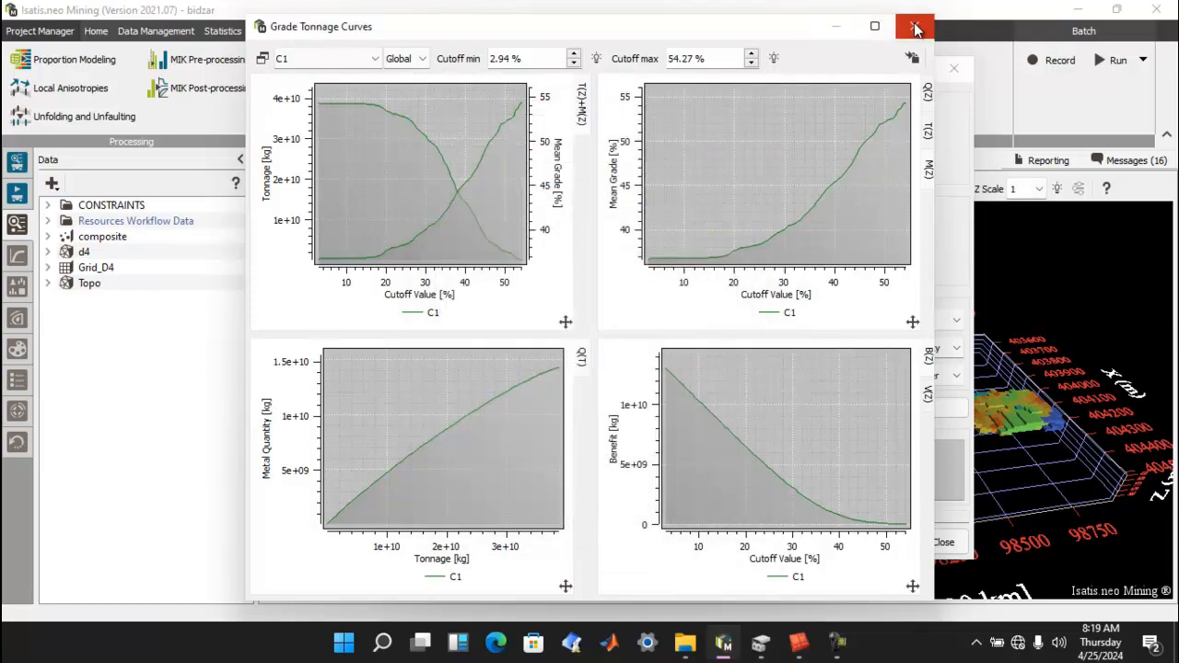
left_click(915, 26)
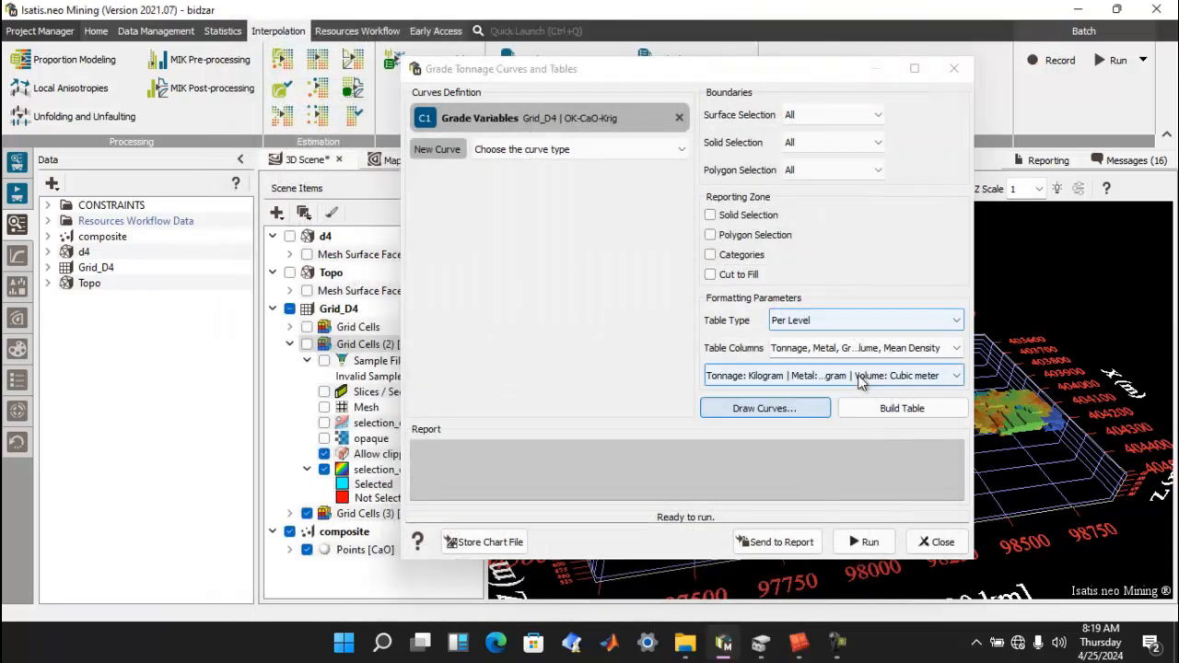
Build the per-level table for curve C1, send it to the report and review it there with the charts.
left_click(899, 411)
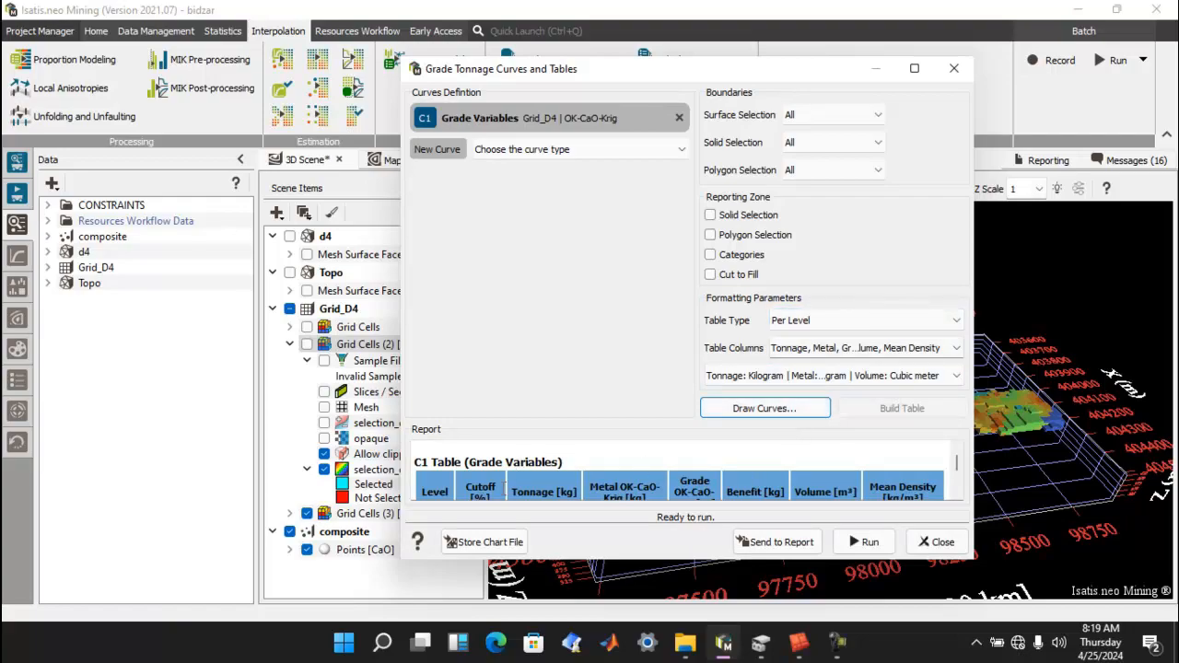
left_click(758, 548)
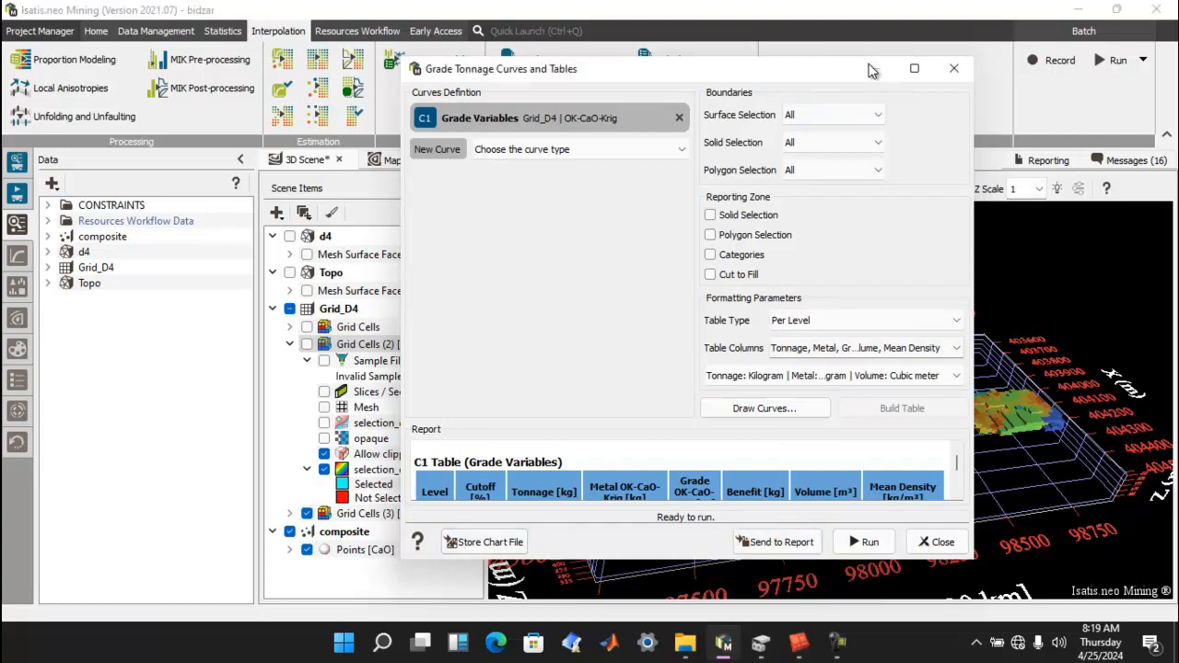
left_click(1037, 161)
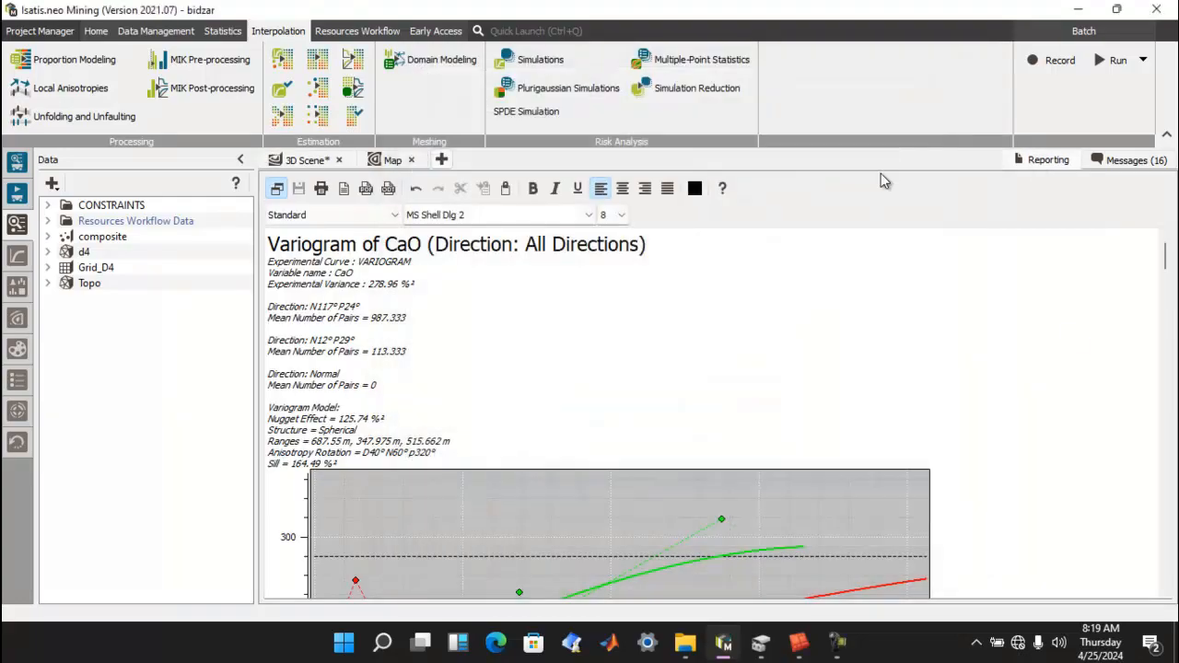
left_click(954, 71)
left_click_drag(1166, 257, 1128, 352)
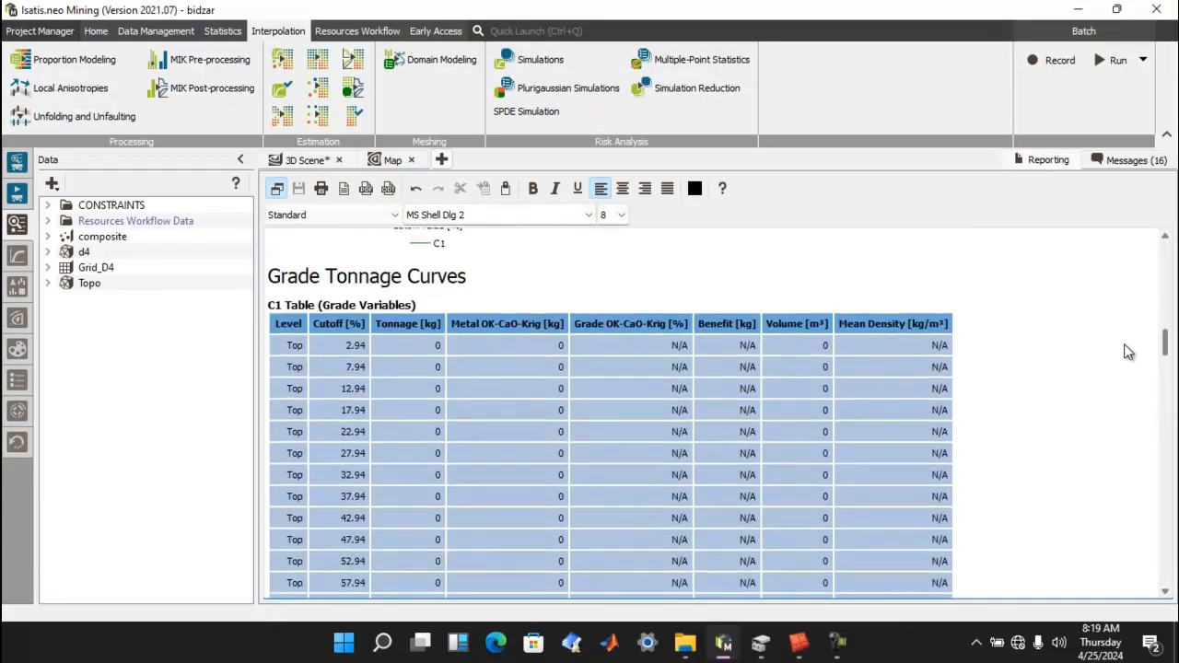
left_click_drag(1124, 345, 1105, 582)
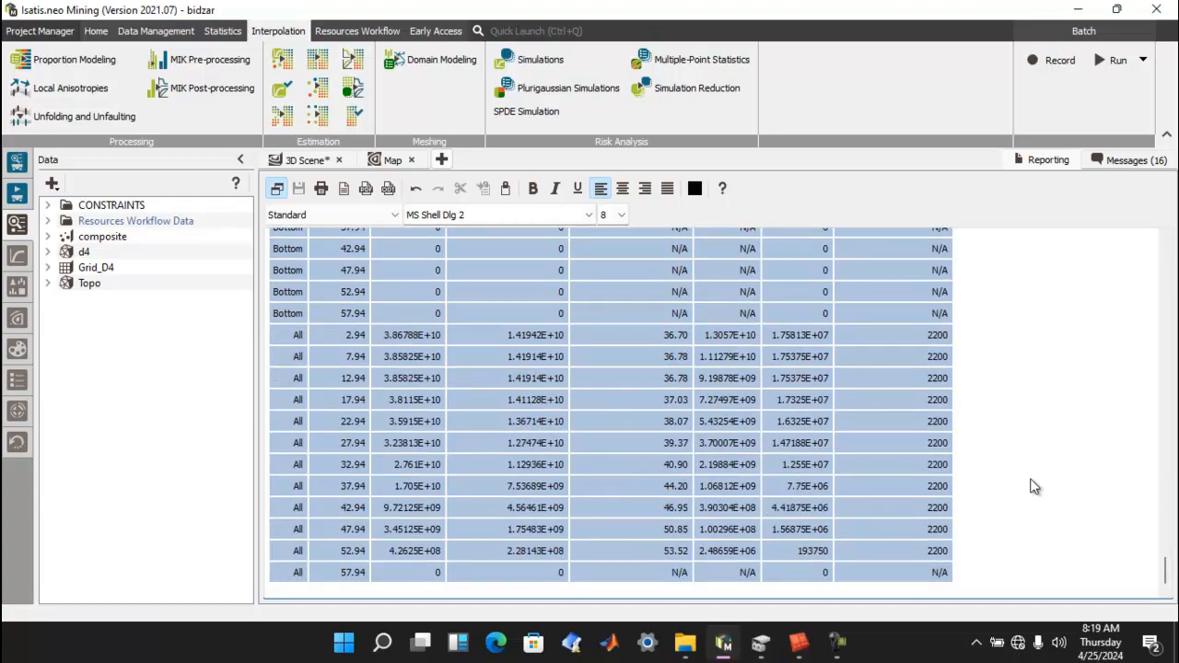
left_click_drag(1166, 562, 1148, 290)
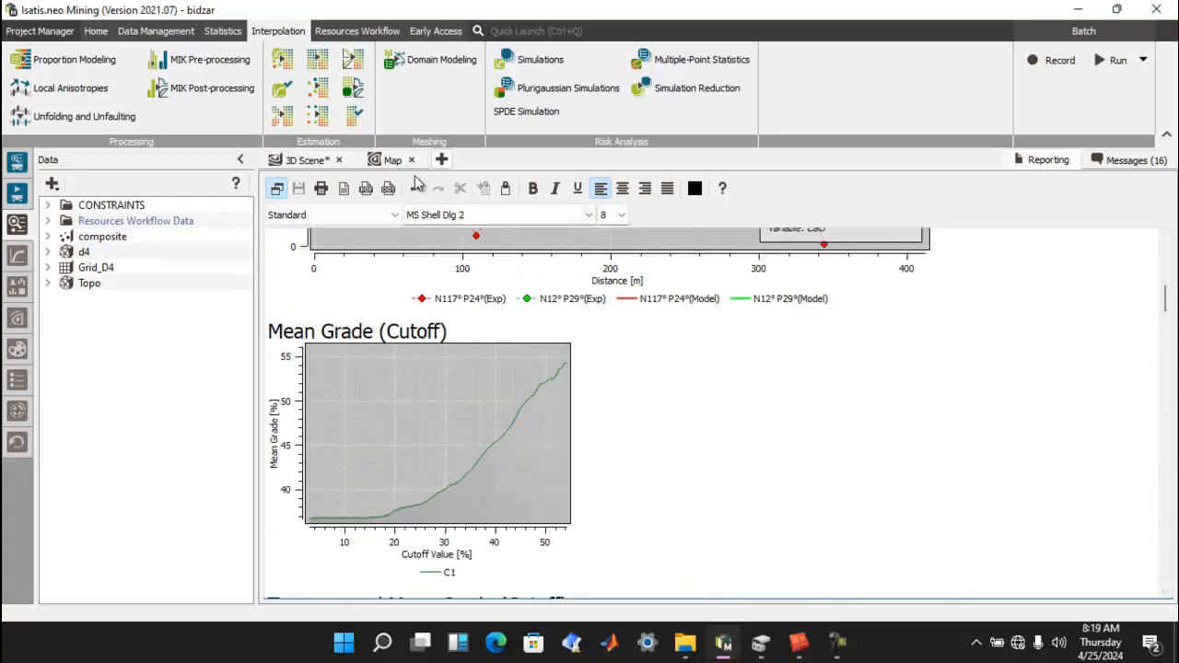
Reopen the grade tonnage calculation, keeping the Per Level table type and all six table columns.
left_click(359, 100)
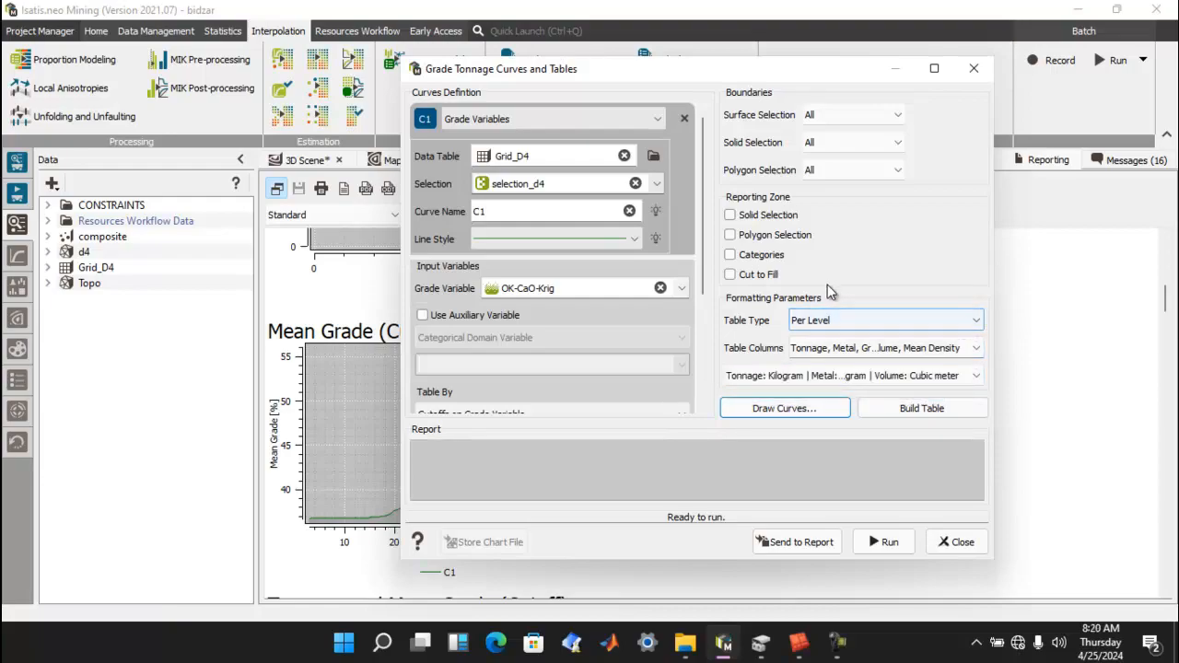
left_click(888, 328)
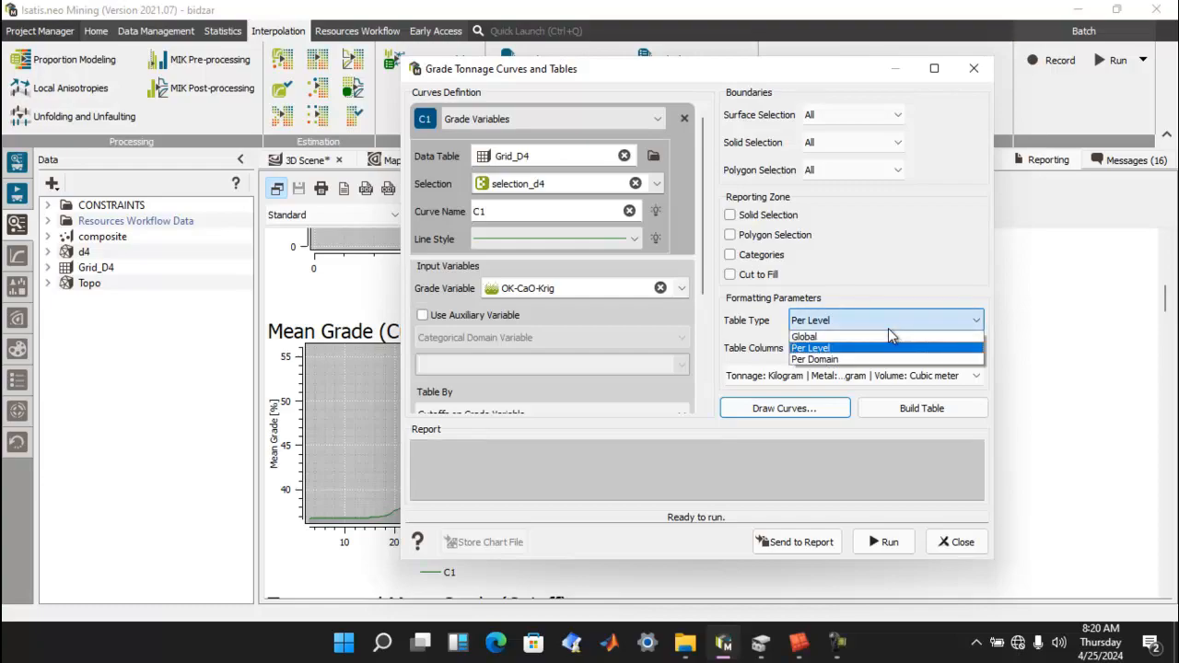
left_click(821, 351)
left_click(835, 349)
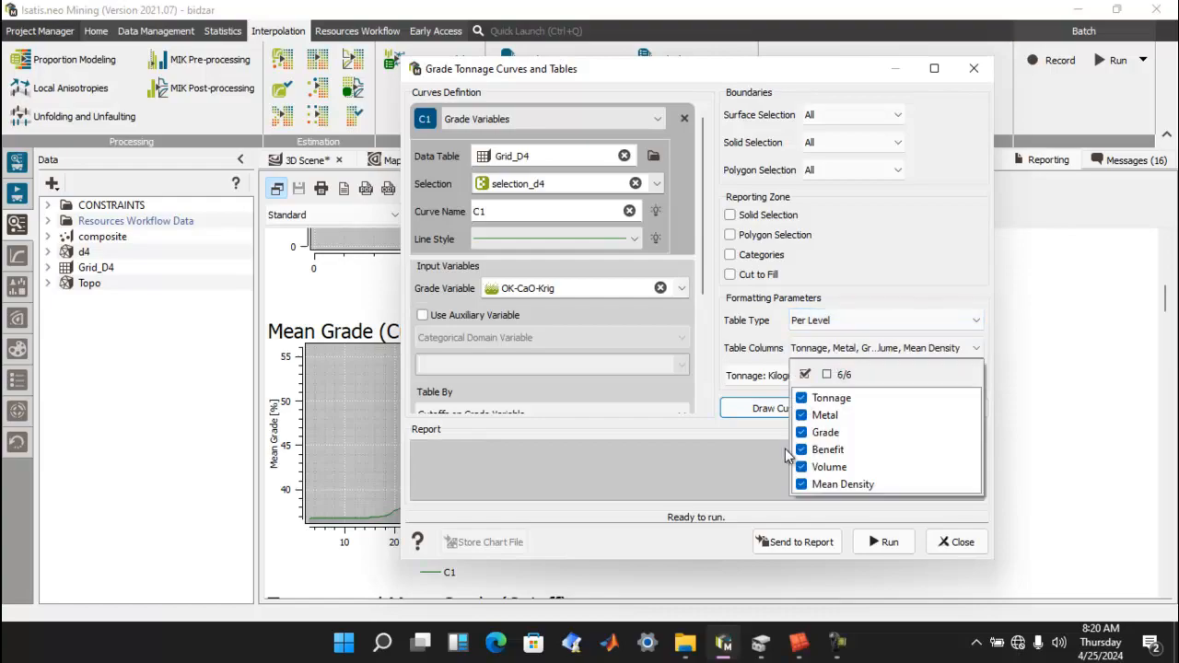
left_click(751, 365)
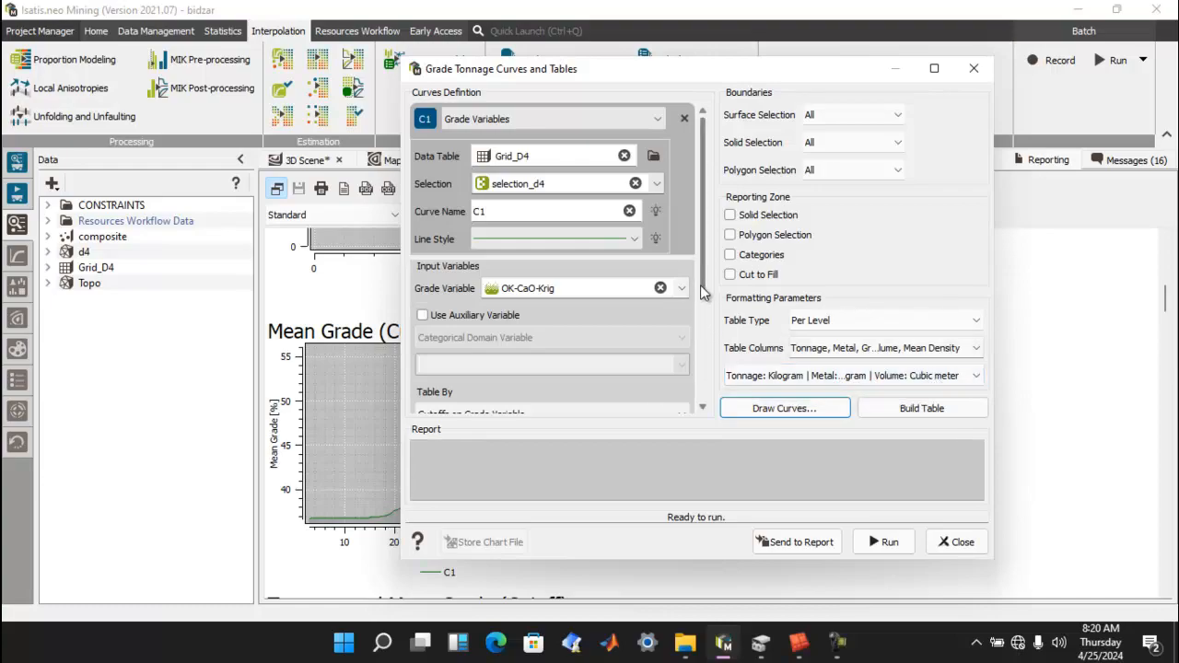
Replace curve C1's cutoffs with regular values from 2.94 % to 57.94 % in steps of 10 %.
scroll(696, 341, "down", 4)
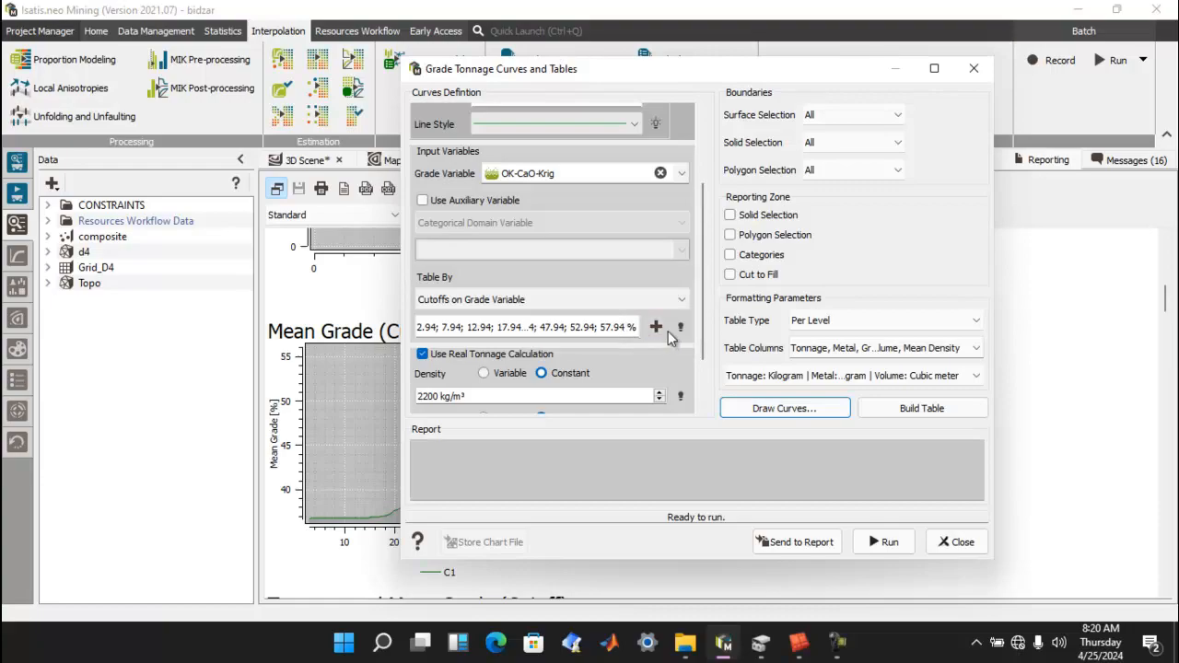
left_click(657, 328)
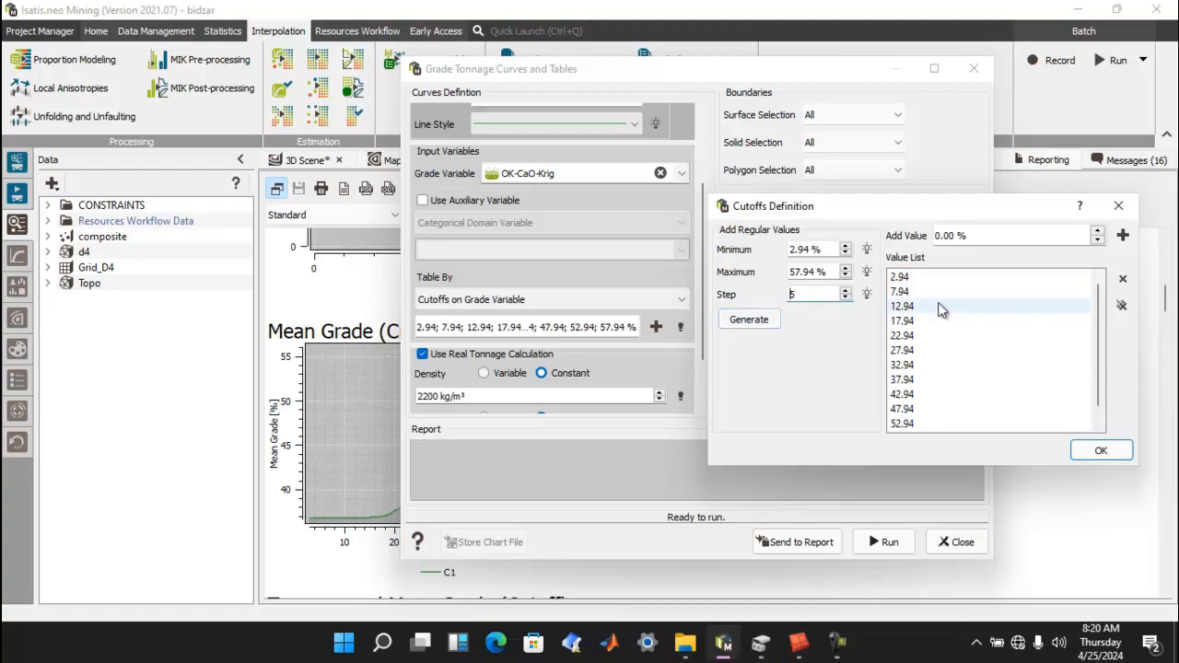
left_click(1122, 307)
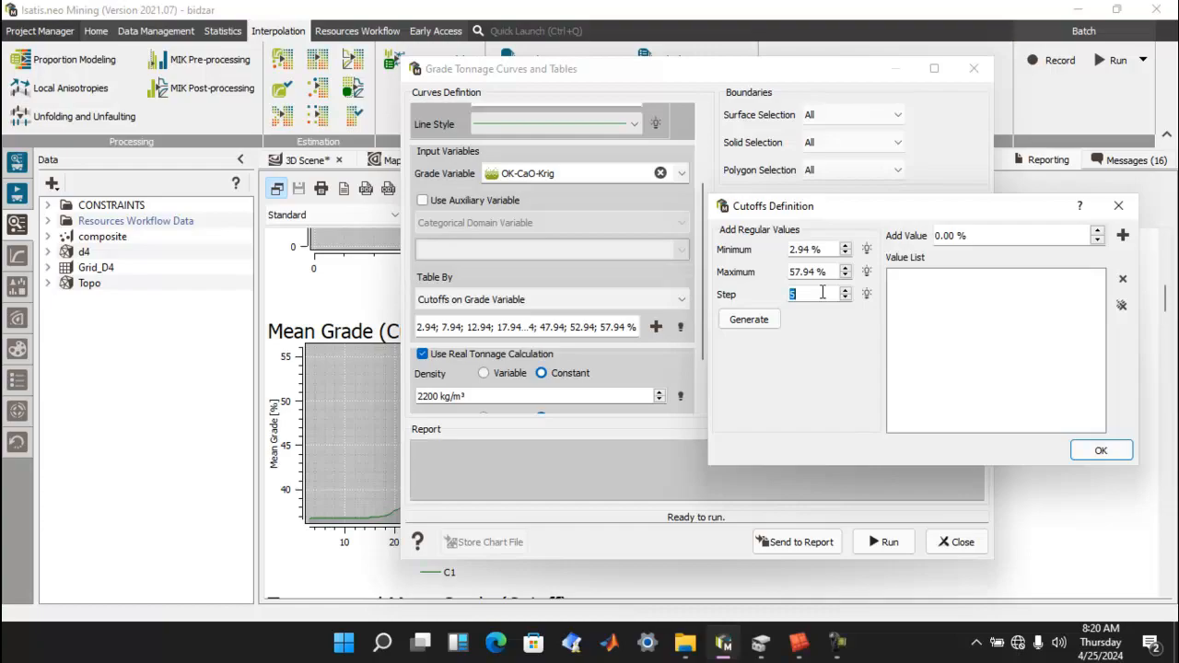
type("10")
left_click(746, 318)
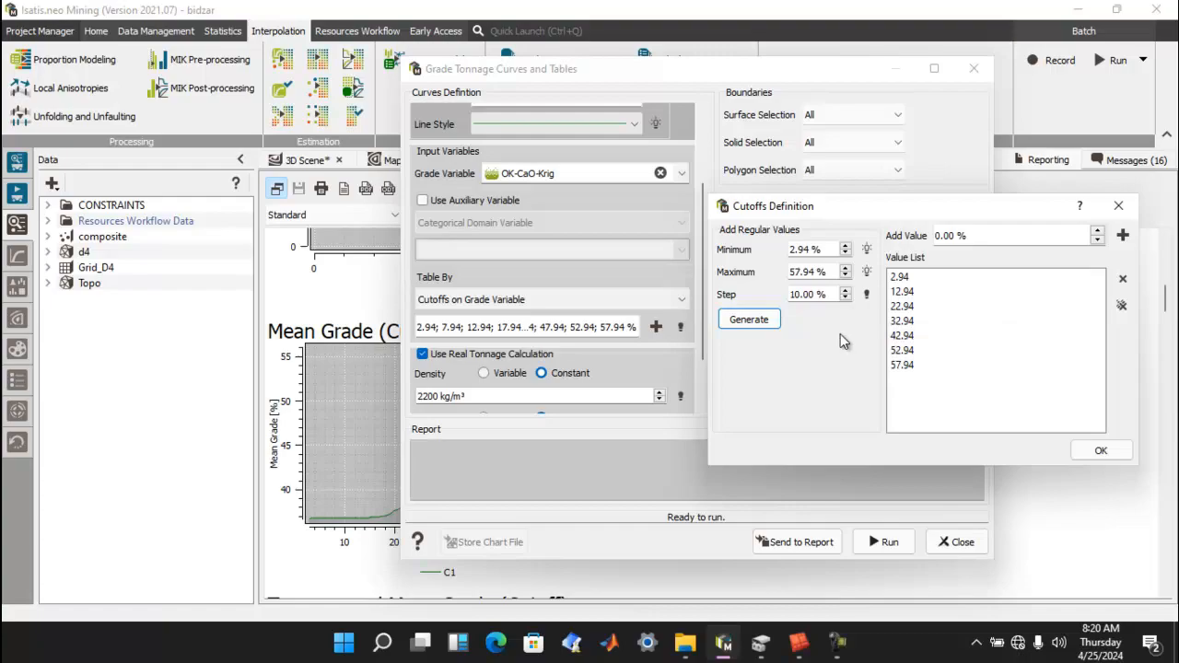
left_click(1095, 447)
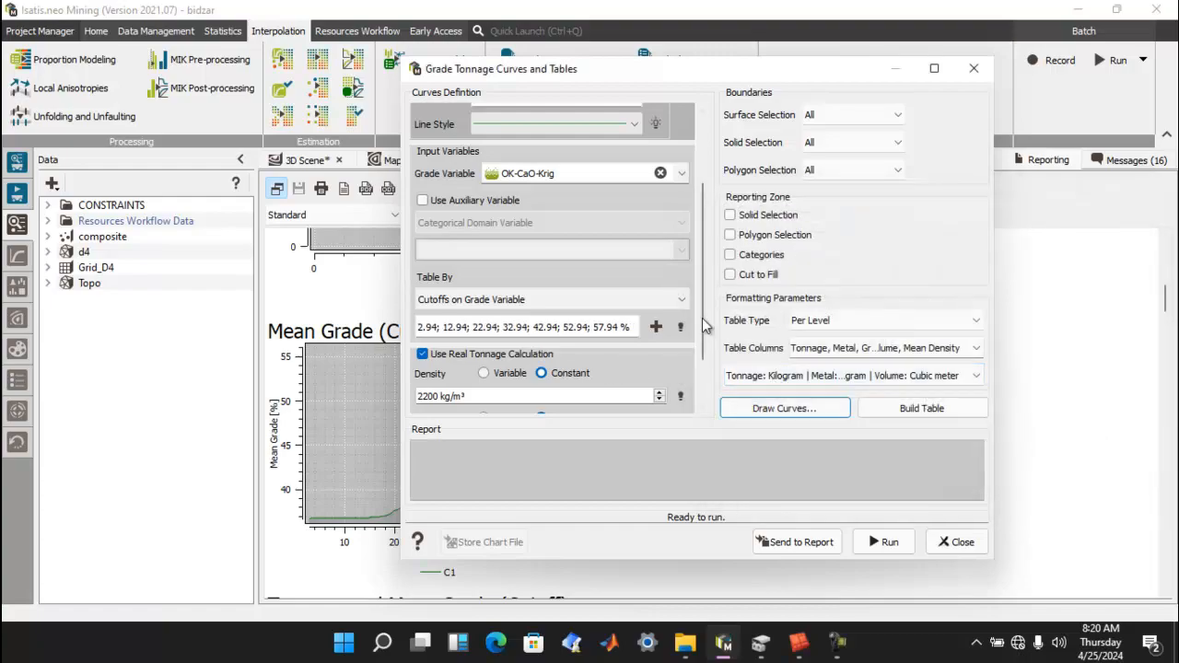
Redraw the C1 grade tonnage curves with the 2200 kg/m³ density and 100 % ore recovery, and close the charts.
scroll(701, 325, "down", 2)
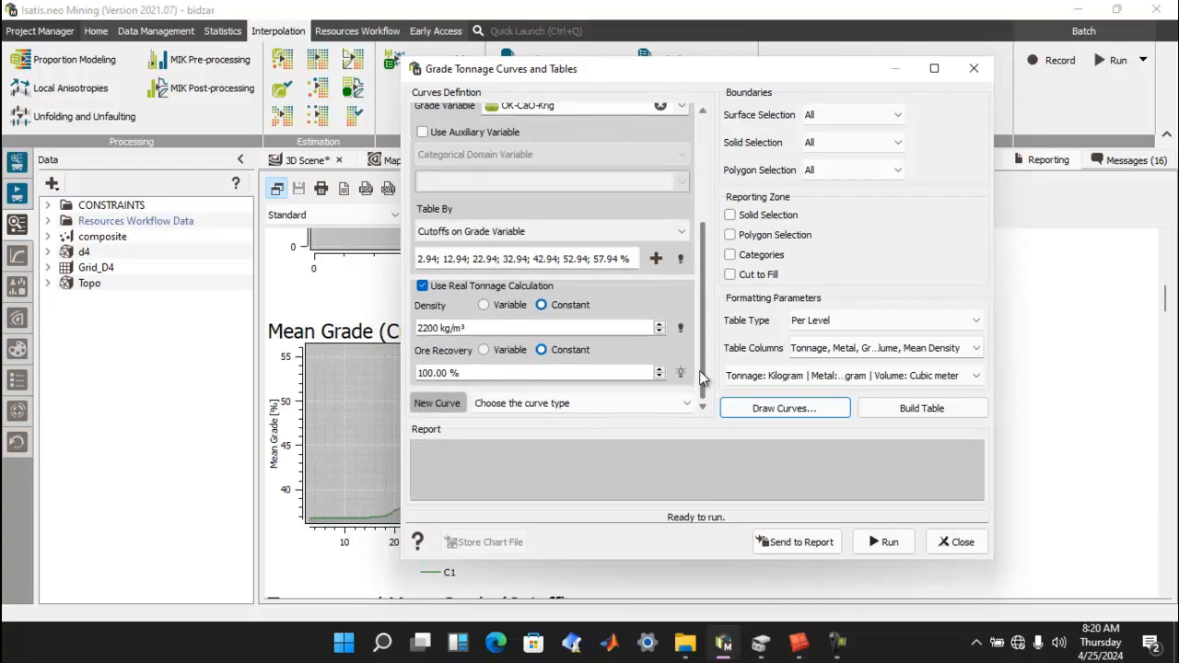
left_click(811, 405)
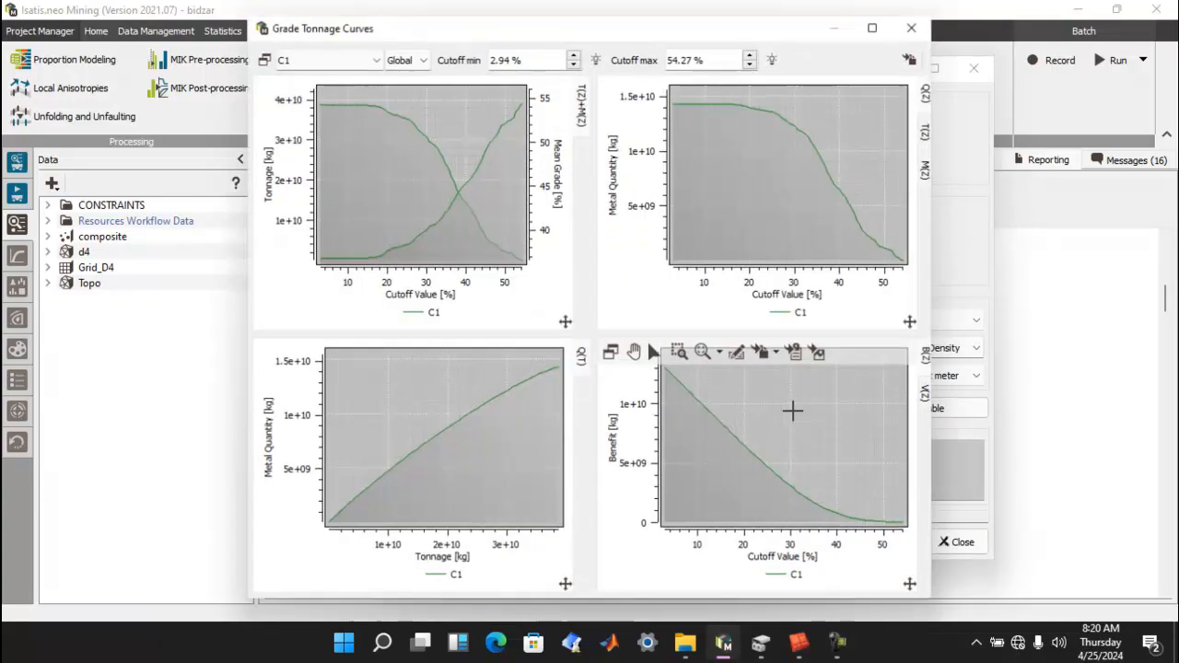
left_click(911, 28)
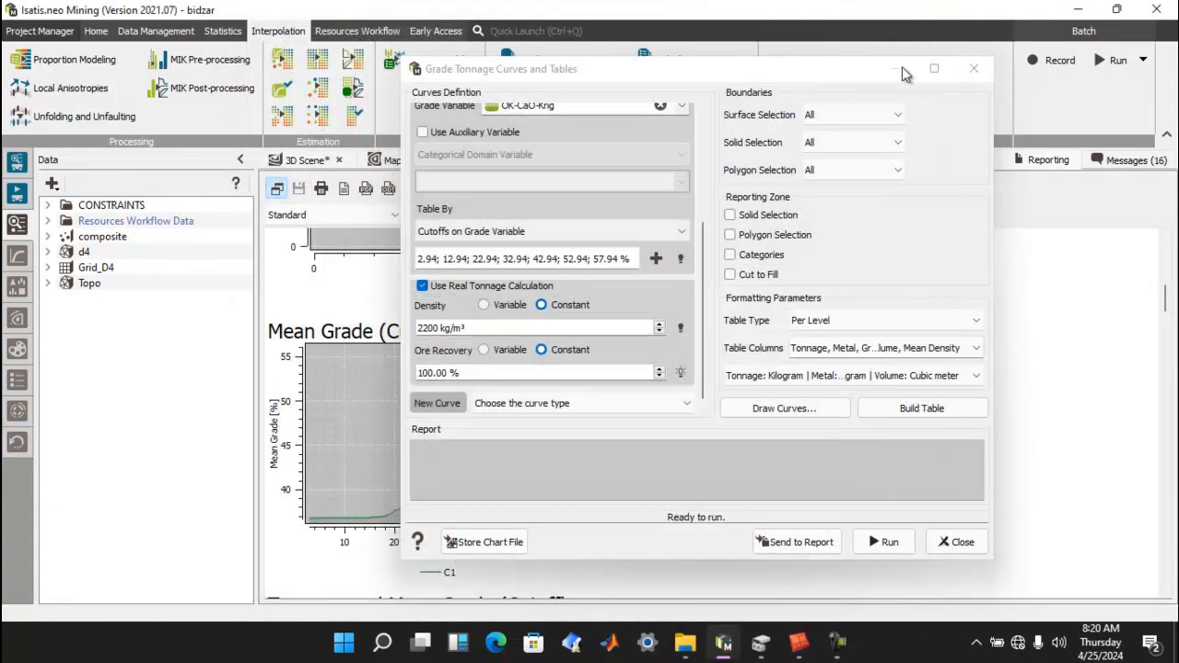
Build the per-level C1 table with the 10 % cutoff steps and send it to the report.
left_click(898, 411)
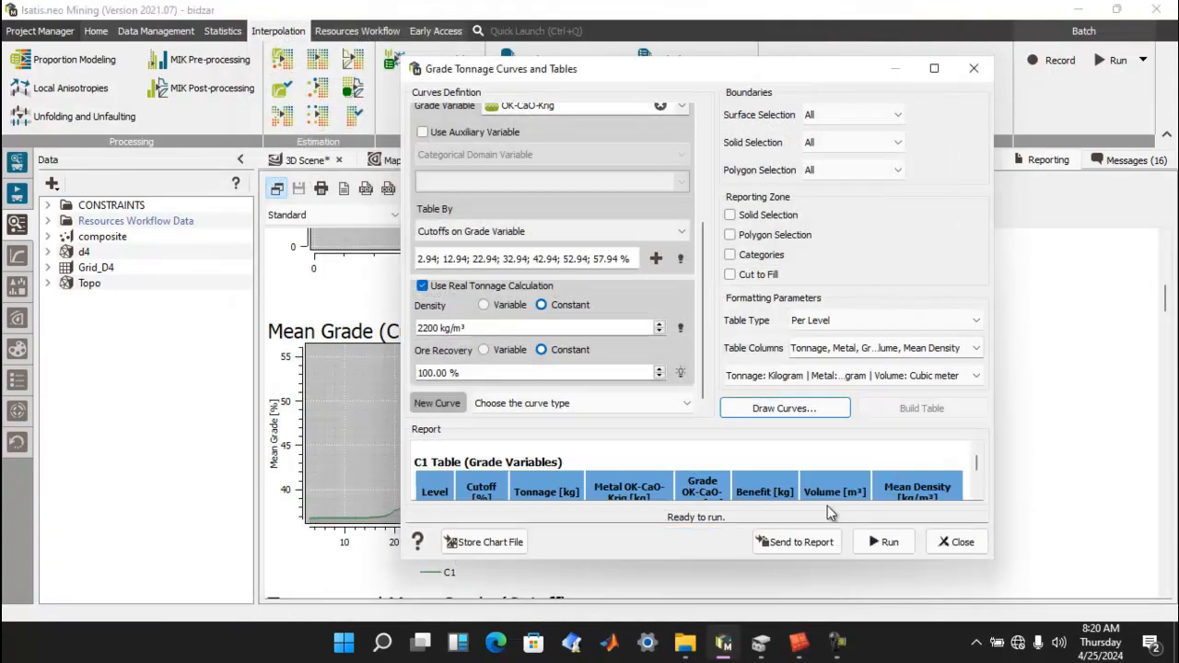
left_click_drag(978, 464, 979, 490)
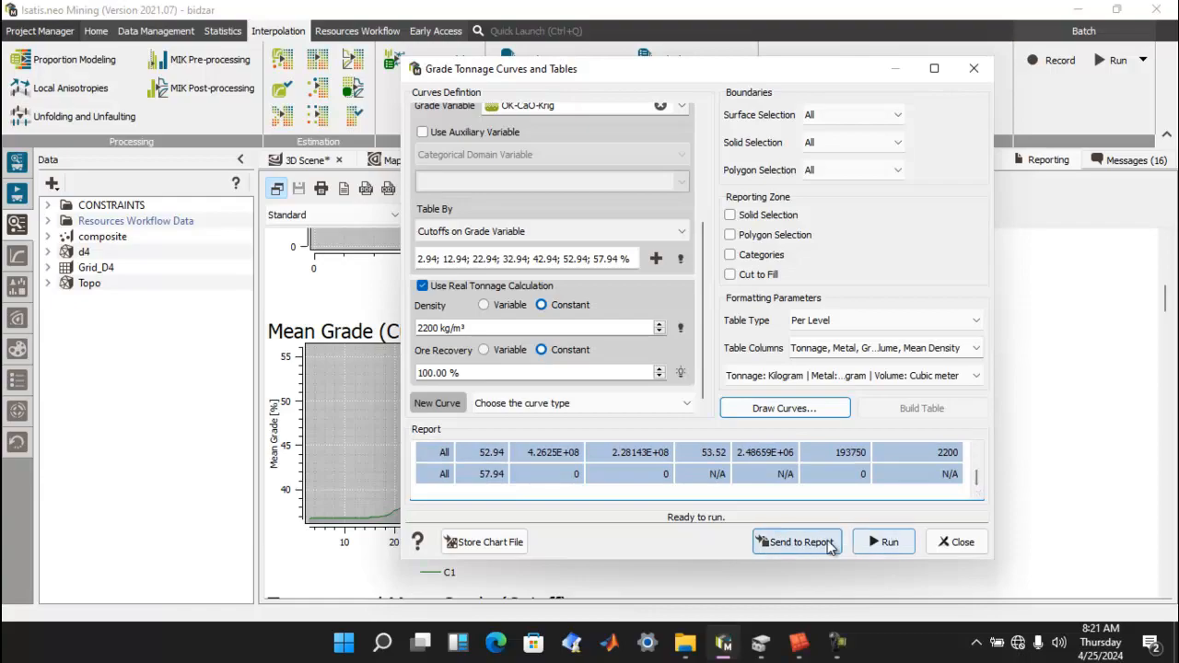
left_click(973, 74)
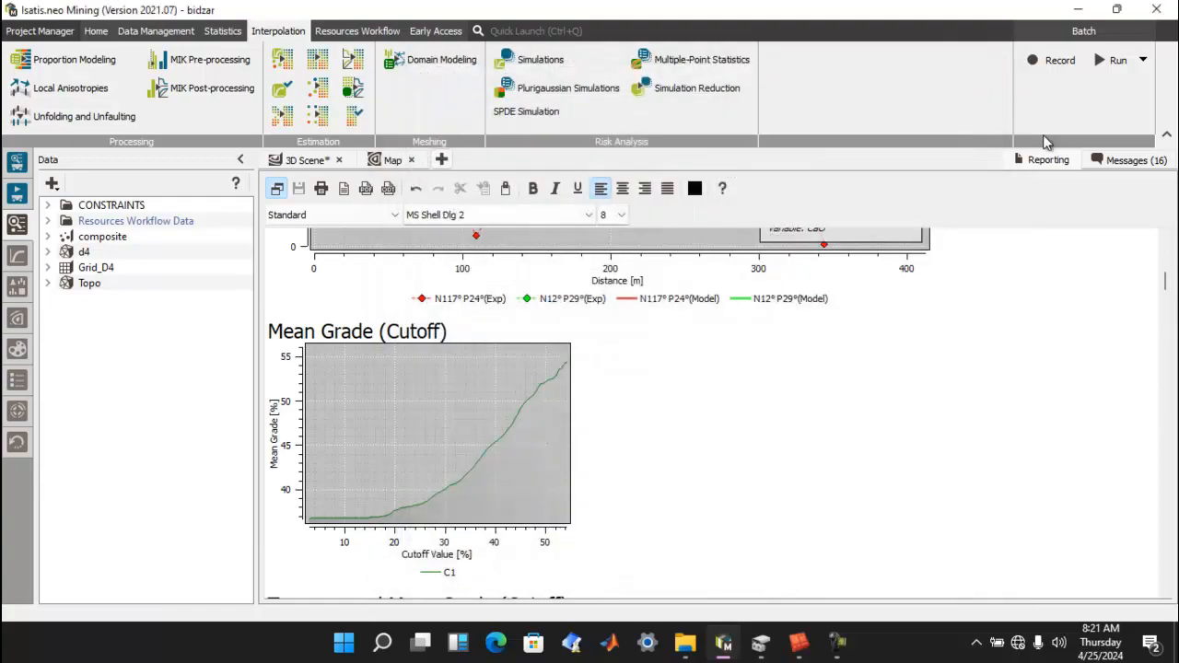
Review the newest C1 table in the report and highlight its All-level rows for cutoffs 2.94 to 52.94.
left_click_drag(1166, 289, 1125, 595)
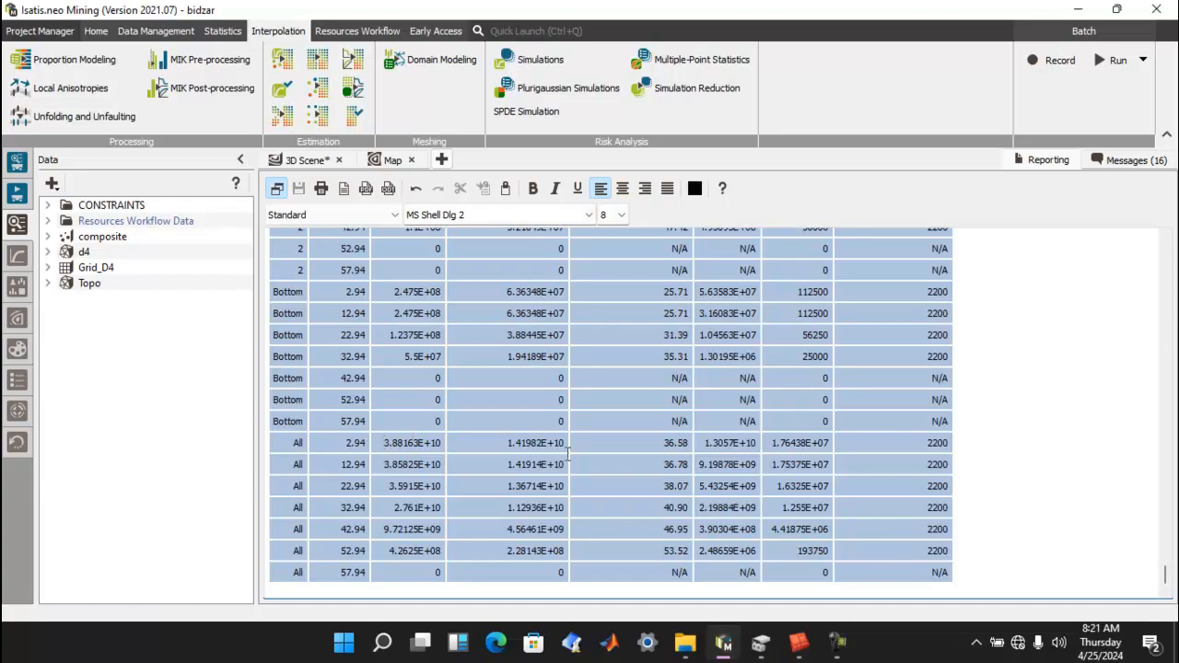
left_click_drag(1167, 575, 1160, 490)
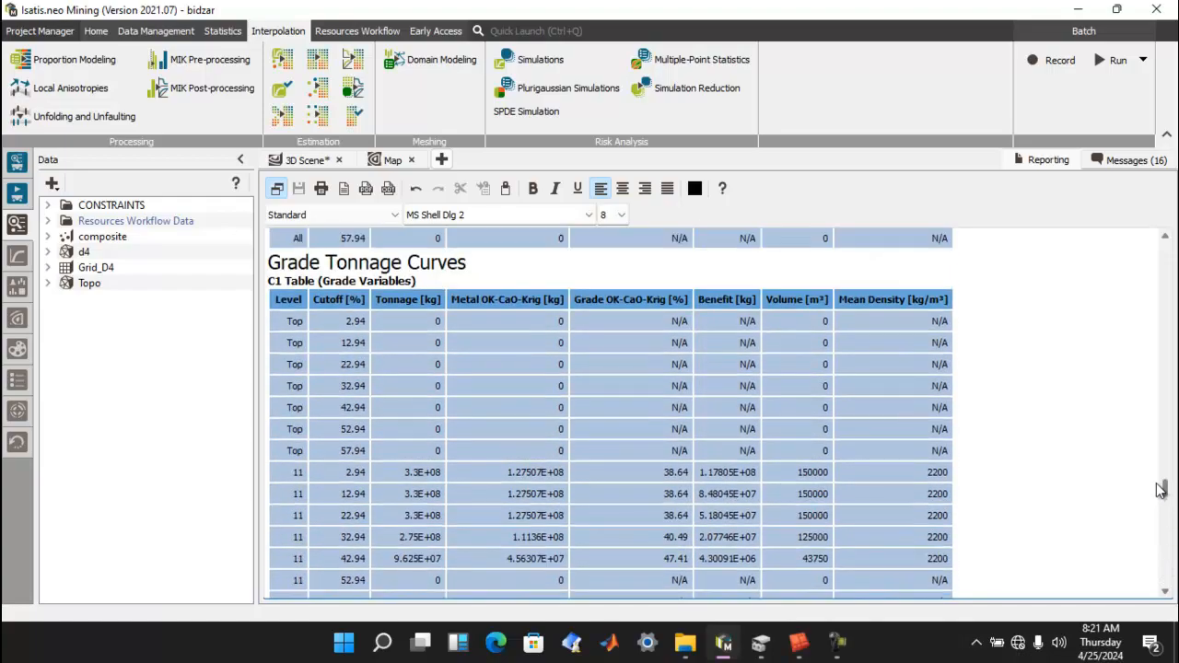
scroll(1161, 490, "down", 1)
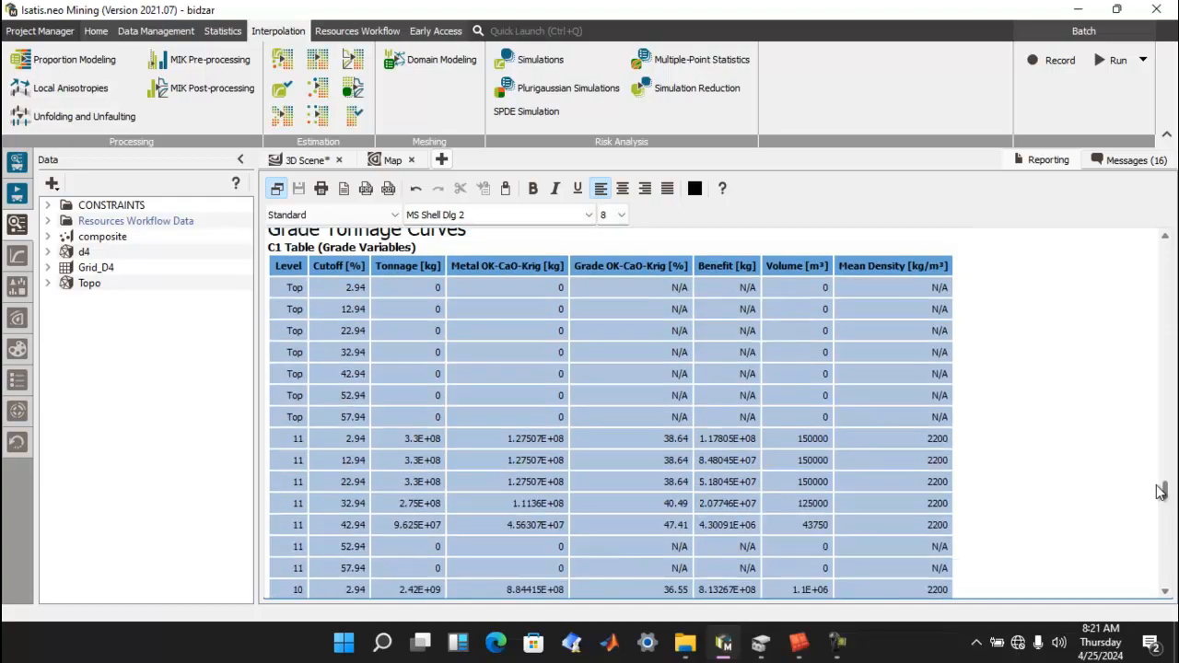
left_click_drag(1161, 490, 1142, 587)
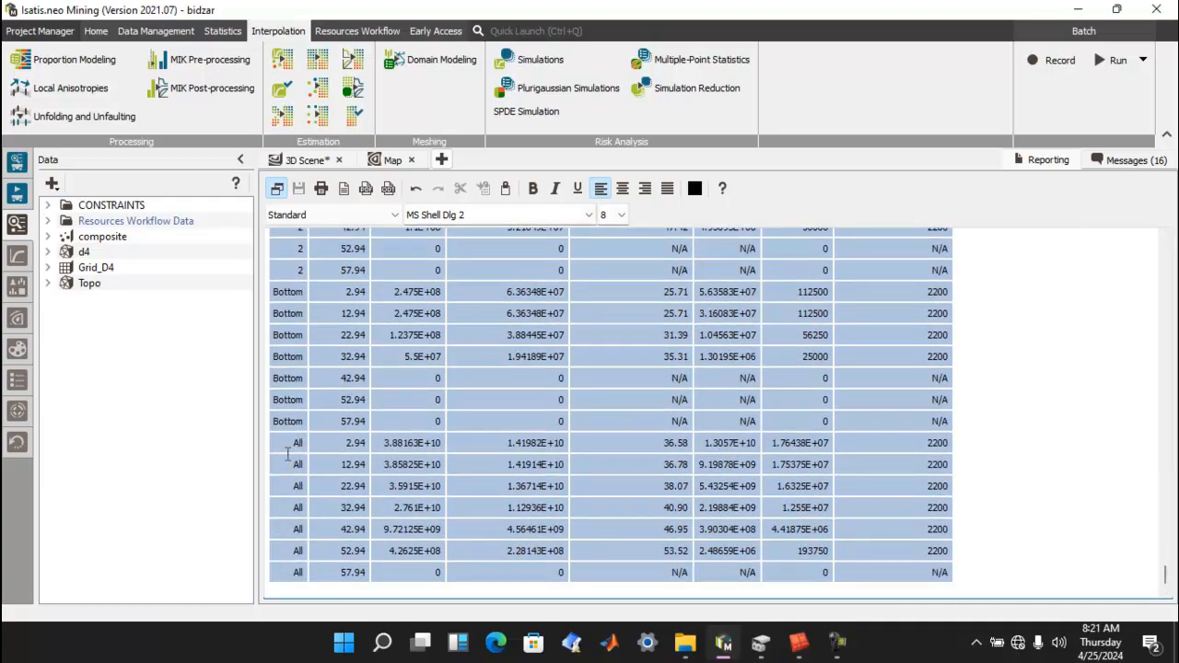
left_click(319, 442)
left_click_drag(297, 442, 948, 552)
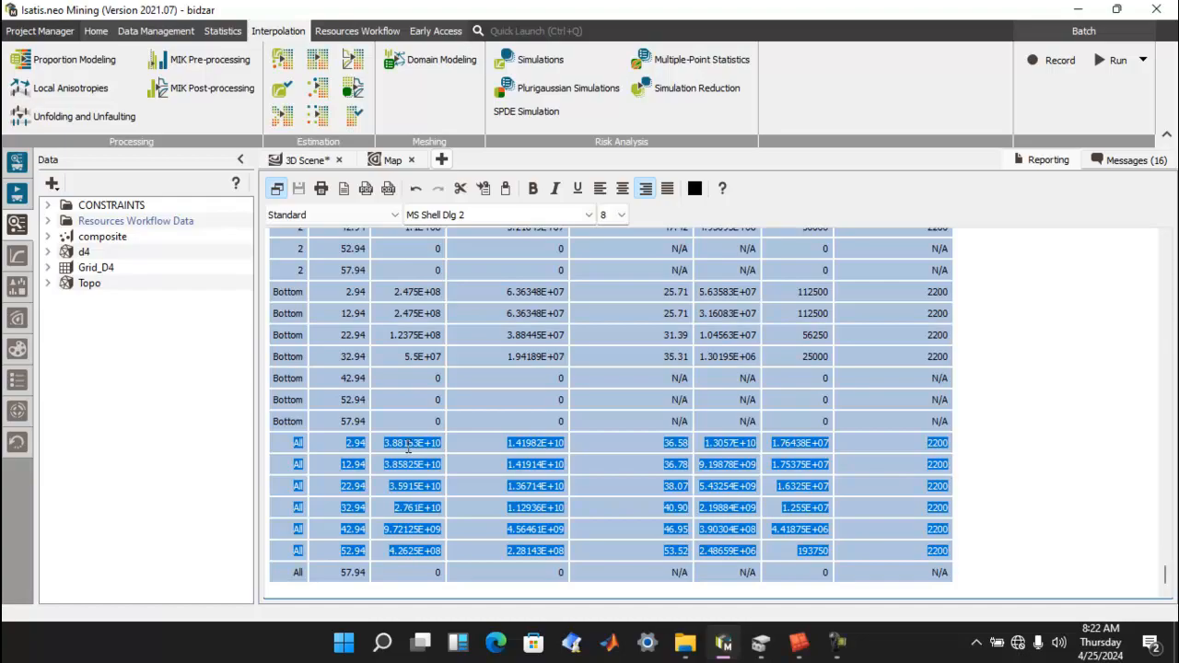
mouse_move(833, 642)
left_click(827, 642)
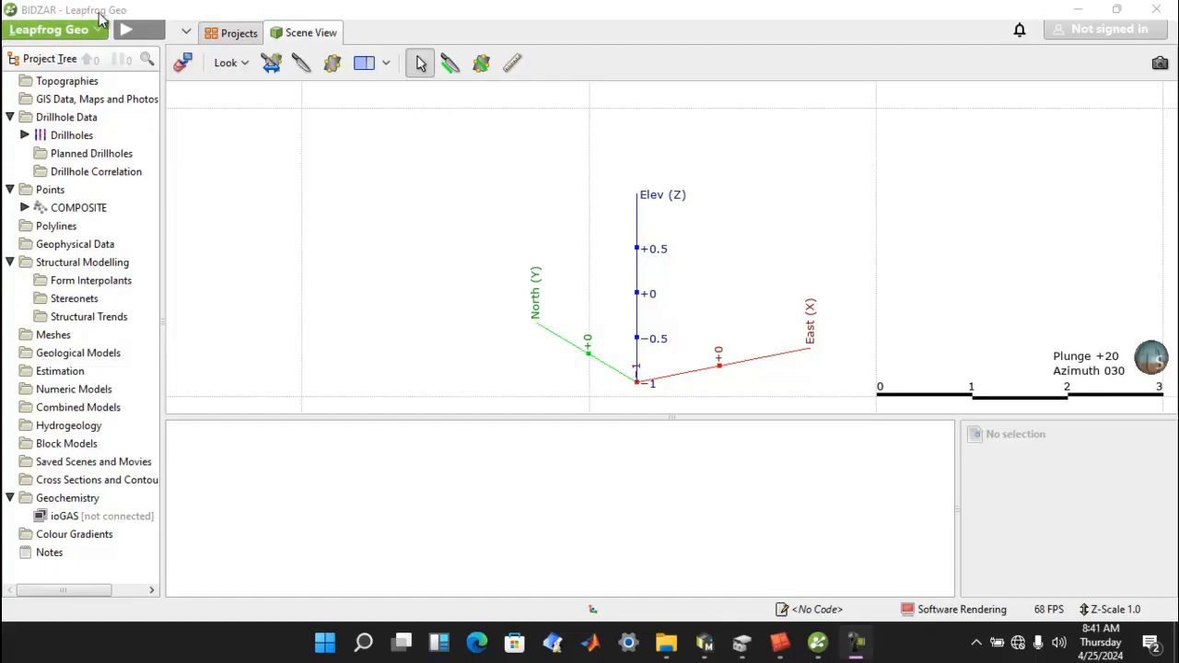
Import the TOPO elevation grid clipped to the clipping boundary, create the topography named Topography from it, and add it to the scene.
left_click(81, 87)
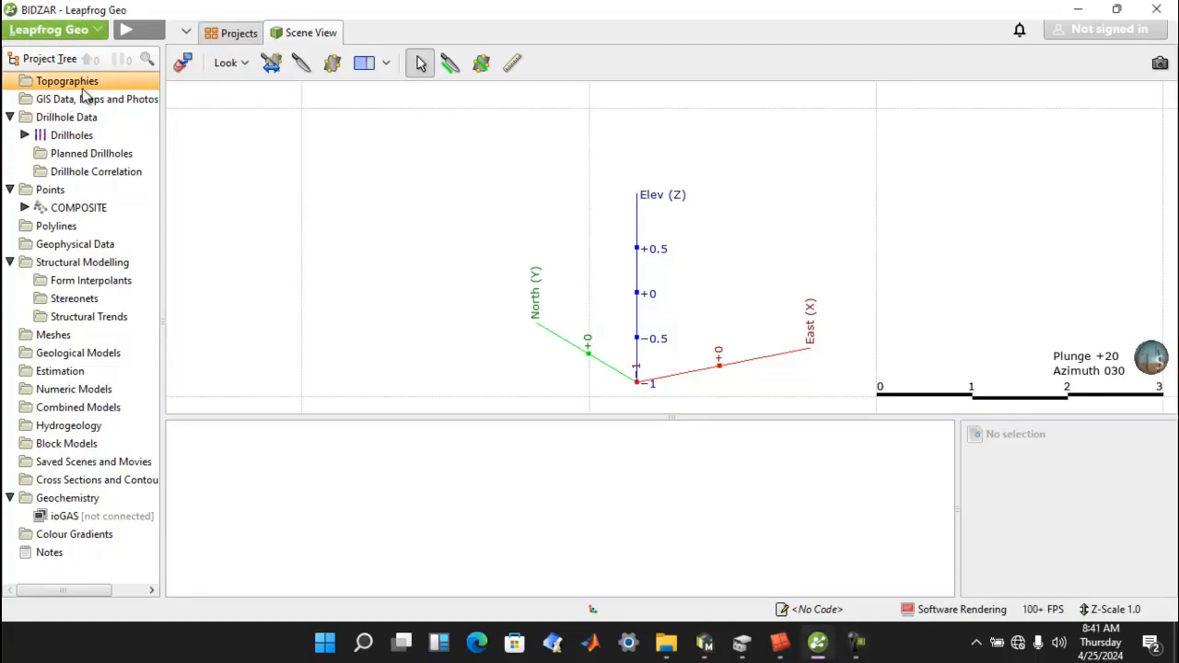
right_click(82, 90)
mouse_move(175, 99)
left_click(252, 102)
left_click(248, 189)
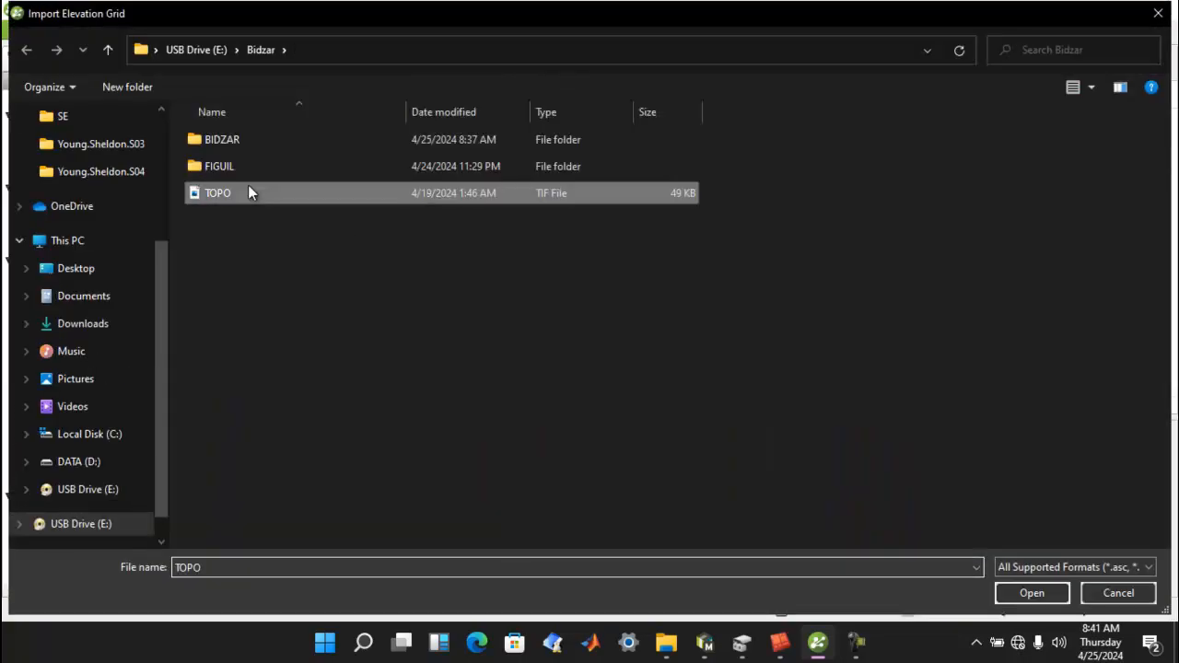
double_click(248, 191)
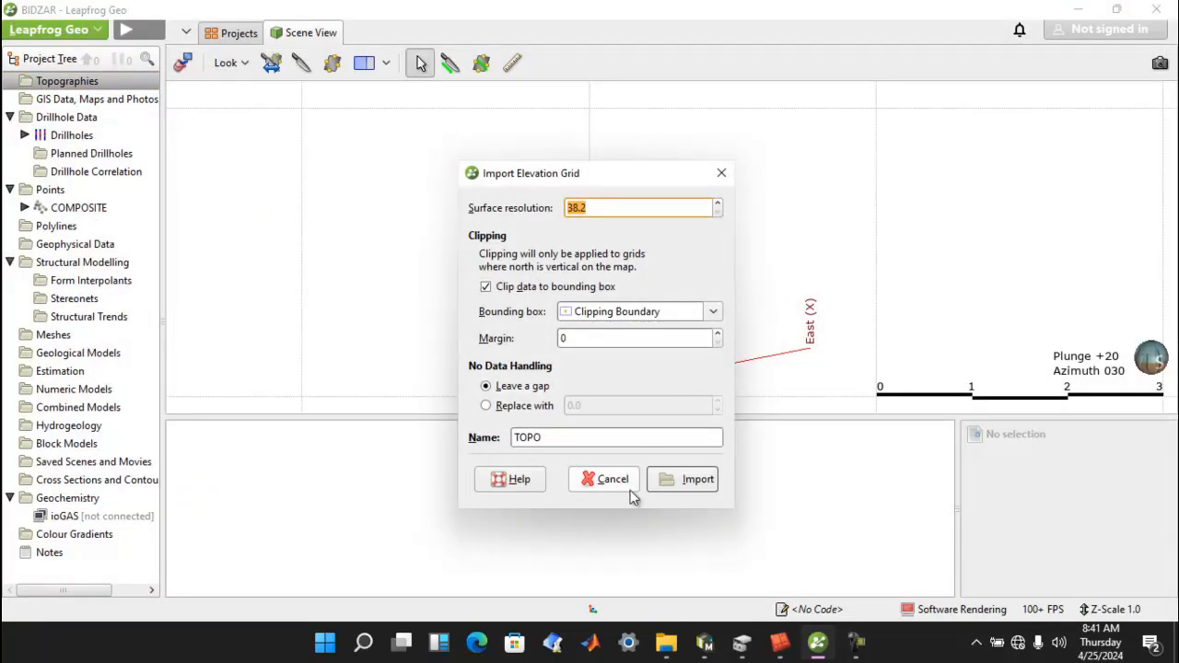
left_click(672, 483)
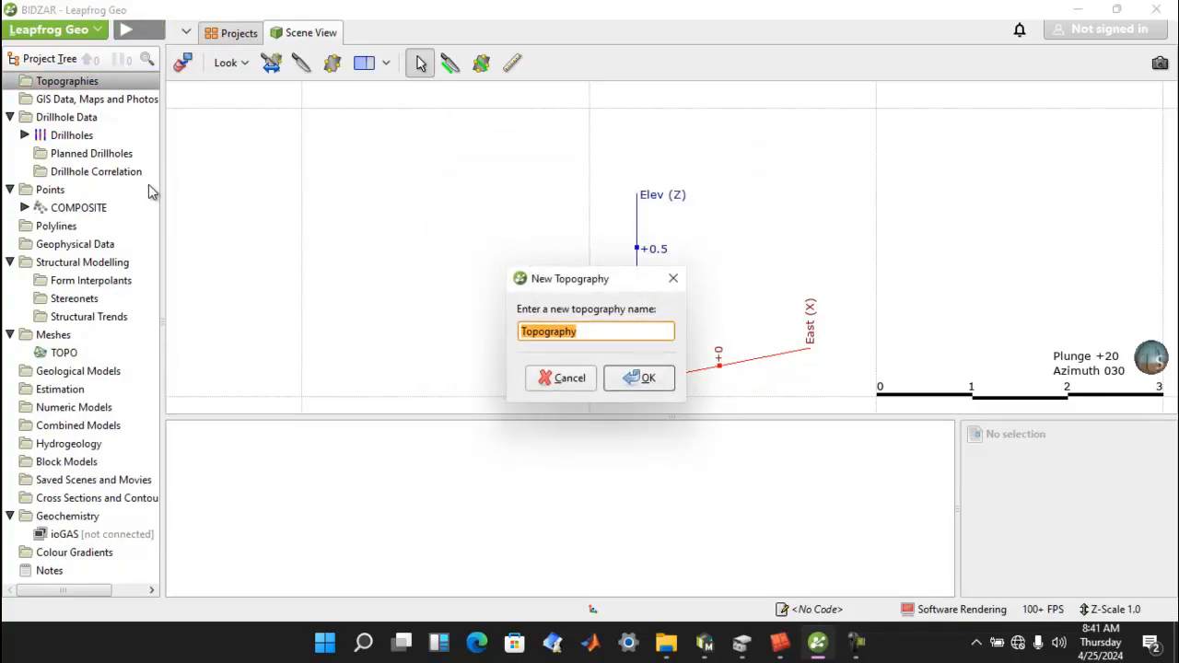
left_click(634, 379)
left_click_drag(74, 98, 564, 282)
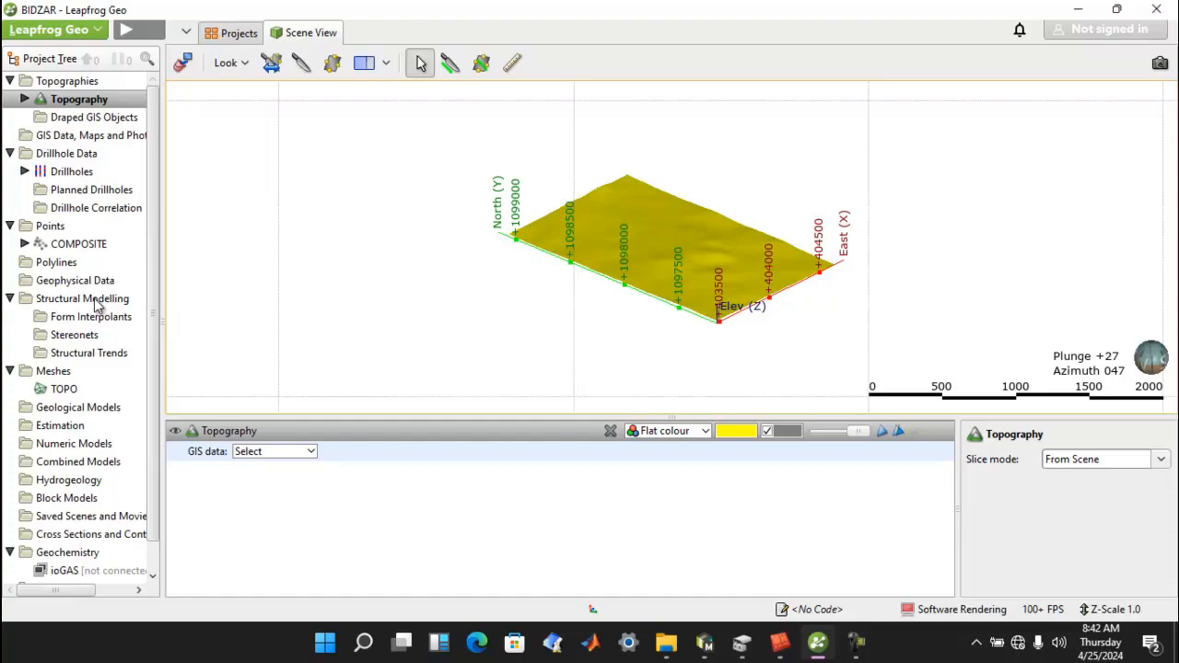
Try to import d4_bon.dtm as a mesh with the default cleanup options.
left_click(66, 372)
right_click(77, 371)
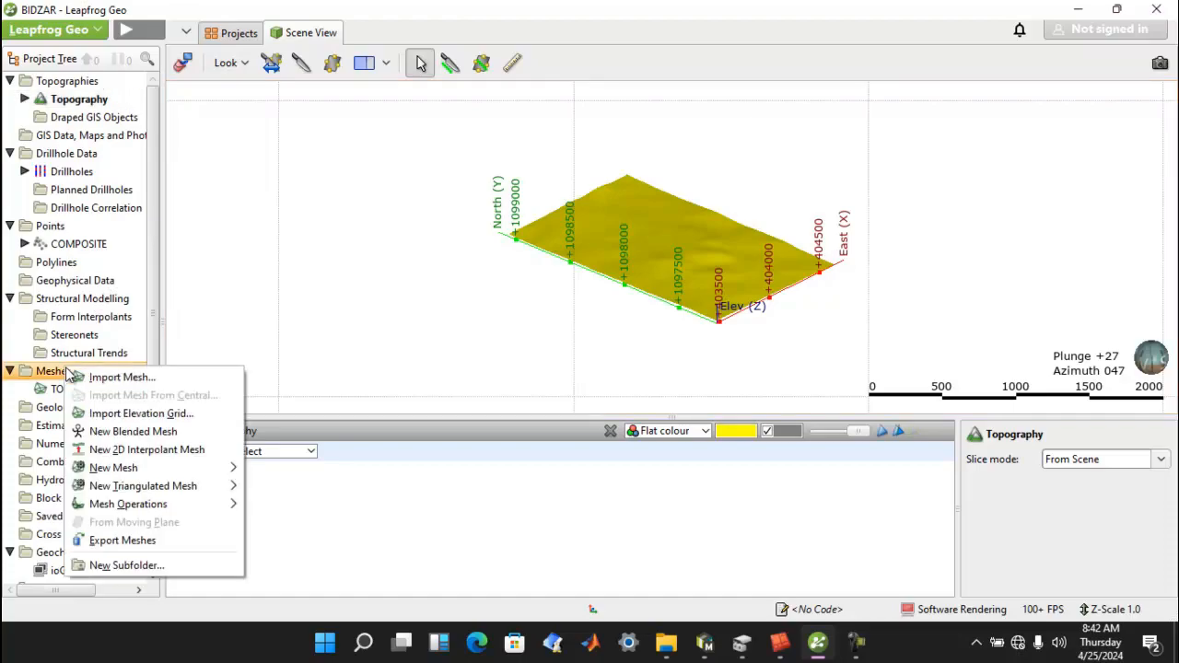
left_click(87, 378)
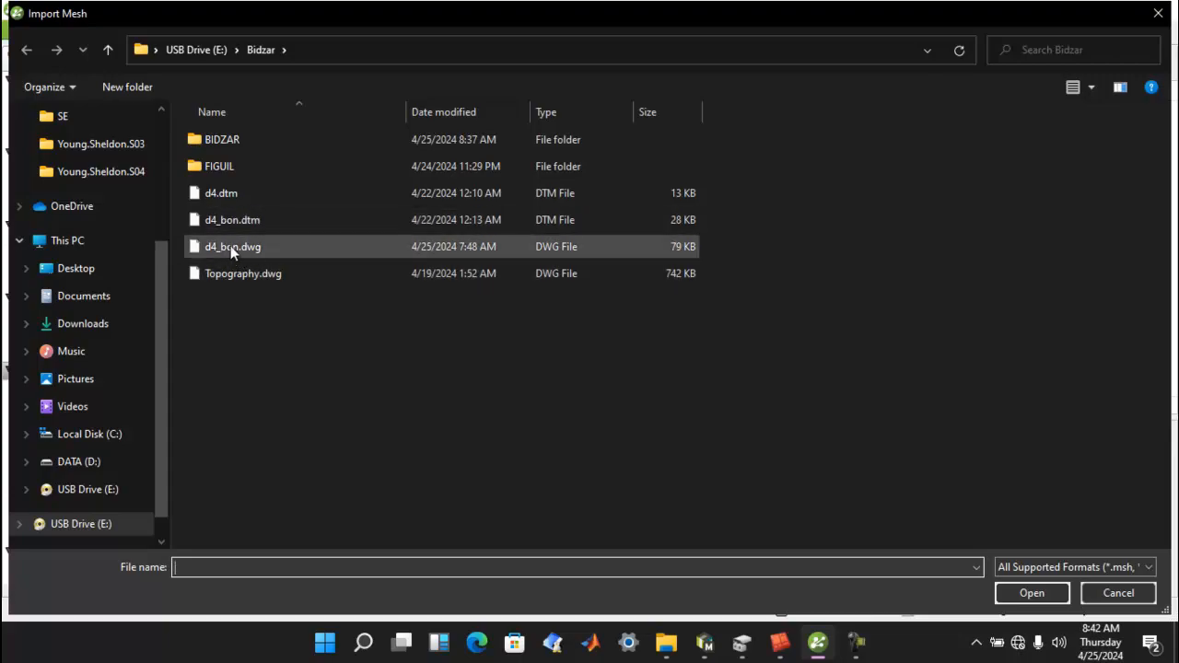
left_click(293, 221)
left_click(1046, 592)
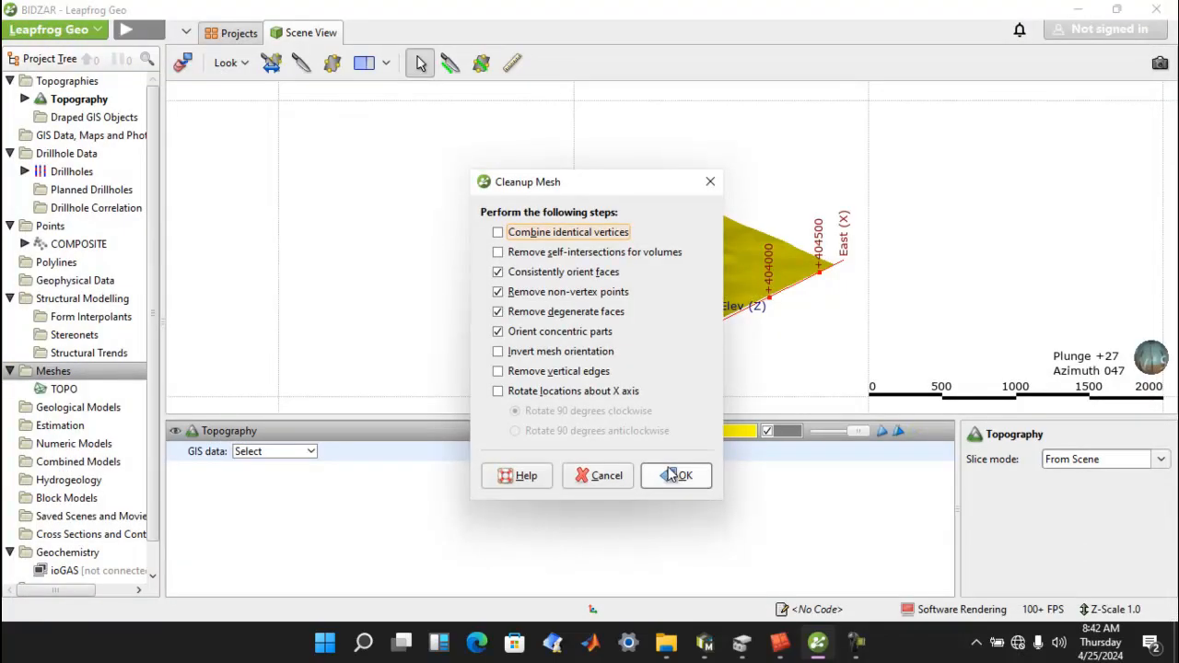
left_click(671, 475)
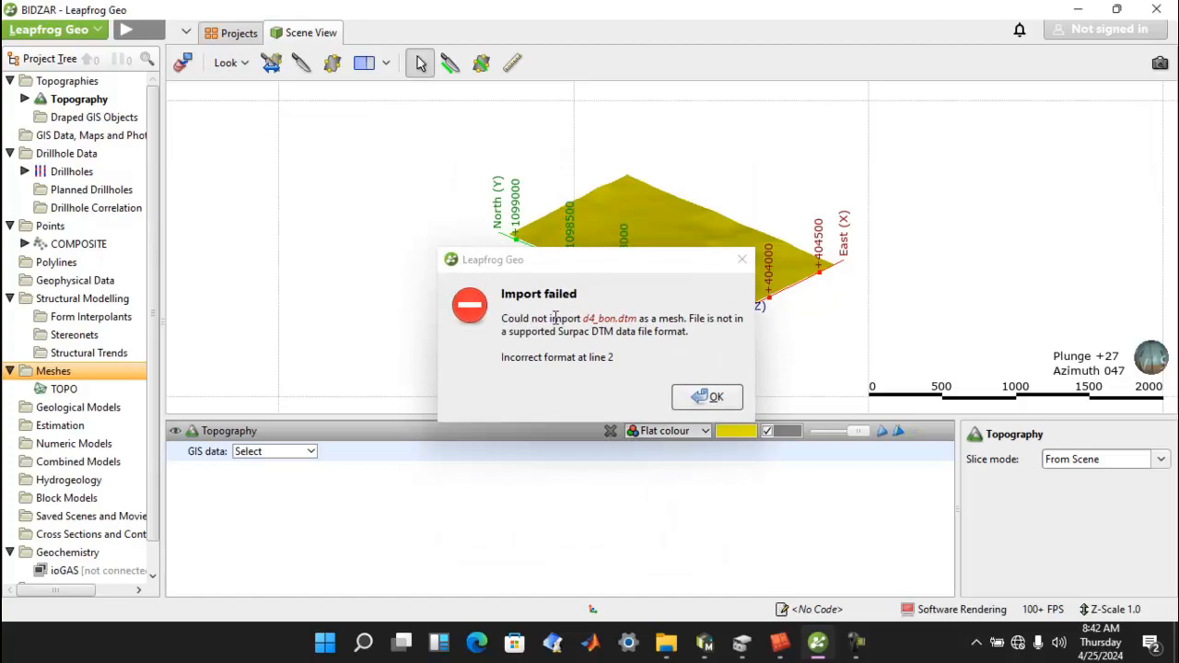
left_click(705, 396)
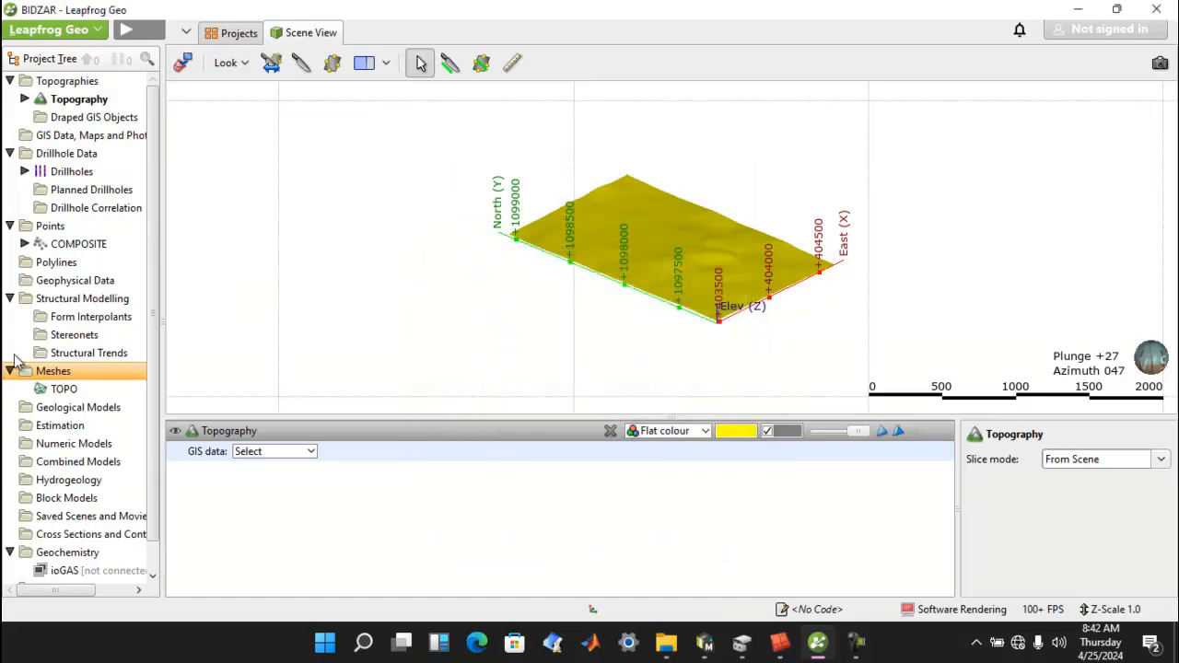
Import d4_bon.dwg as a mesh with the default cleanup options and show it in the scene together with the topography.
right_click(63, 376)
left_click(87, 387)
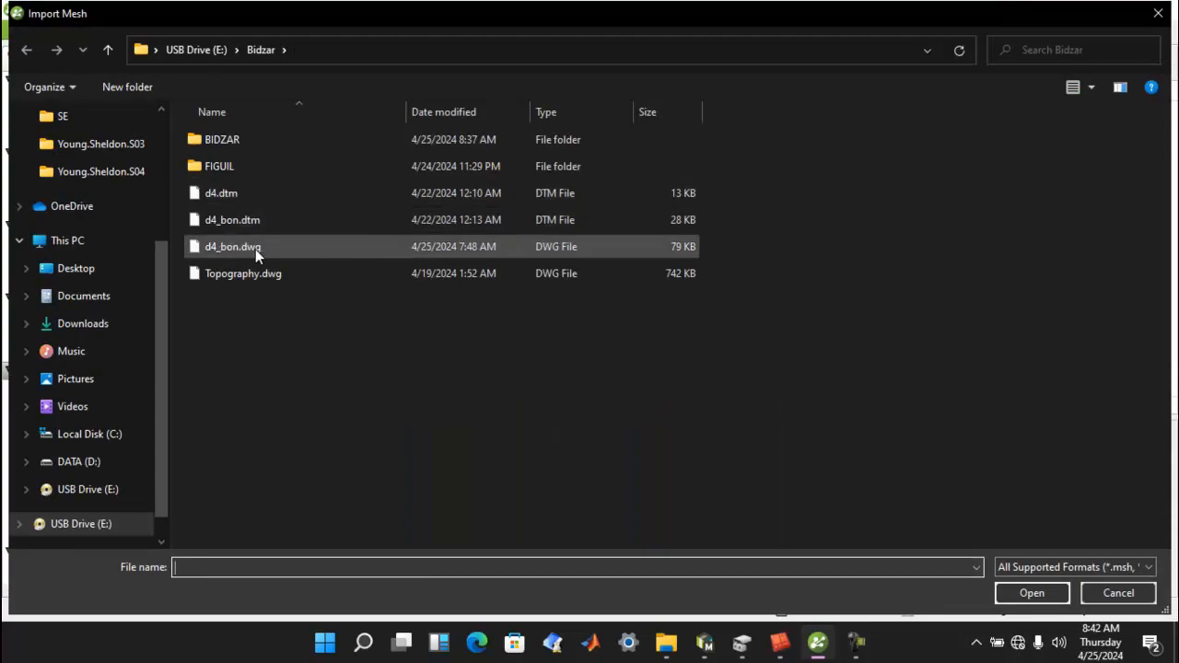
left_click(257, 249)
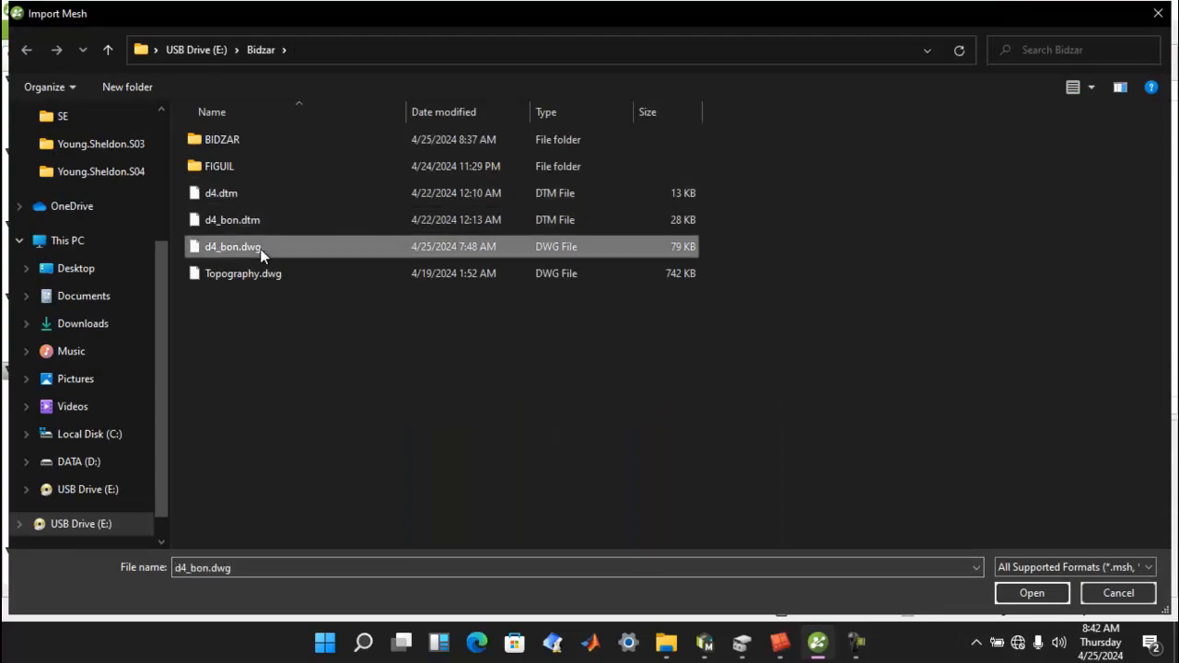
left_click(1059, 595)
left_click(676, 476)
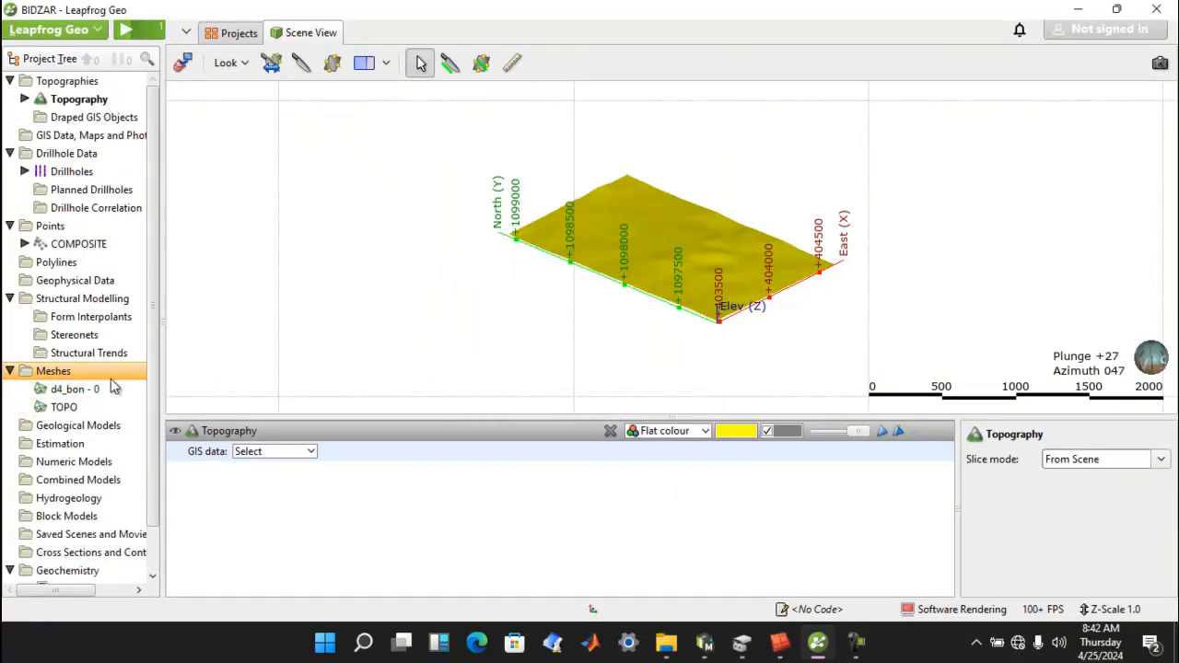
left_click_drag(90, 394, 485, 319)
left_click_drag(507, 266, 655, 258)
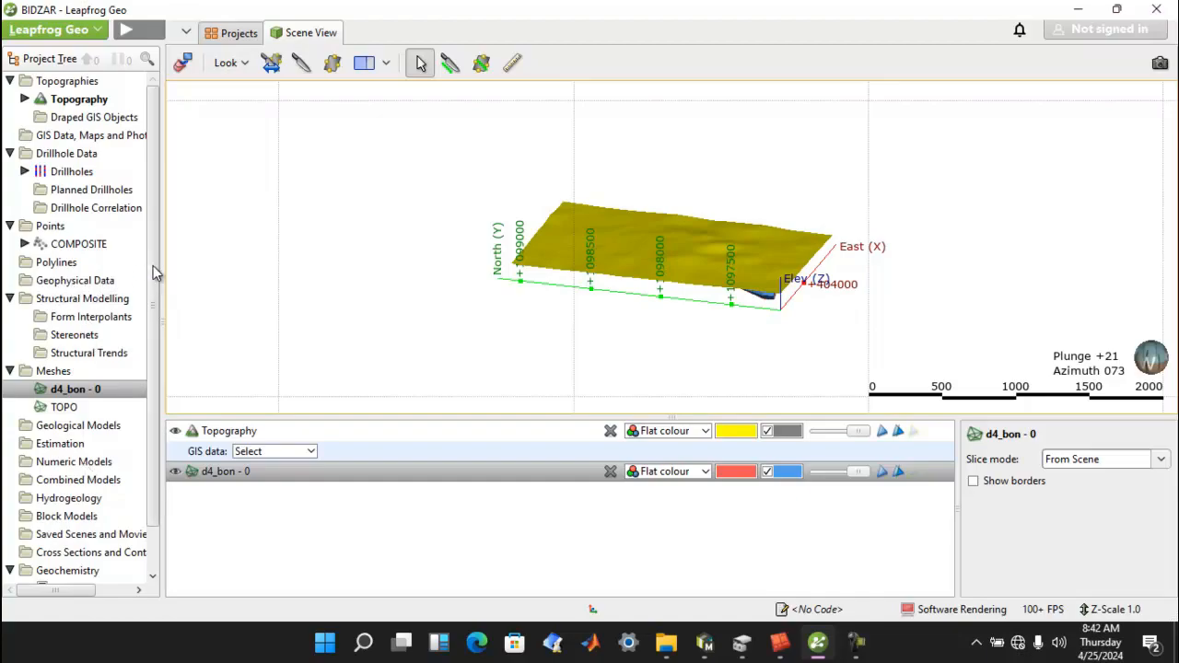
Create a geological model named GM with DOMAIN as the base lithology column and extents enclosing the d4_bon - 0 mesh.
left_click_drag(153, 271, 153, 332)
left_click(62, 470)
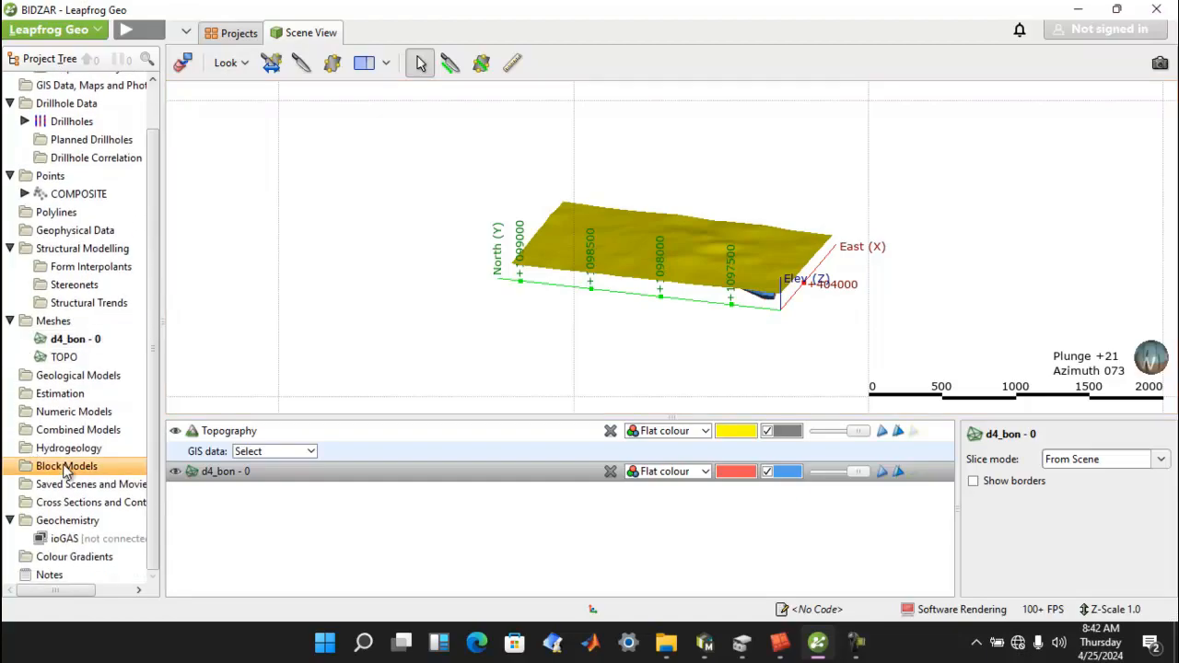
left_click(74, 377)
right_click(75, 377)
left_click(103, 381)
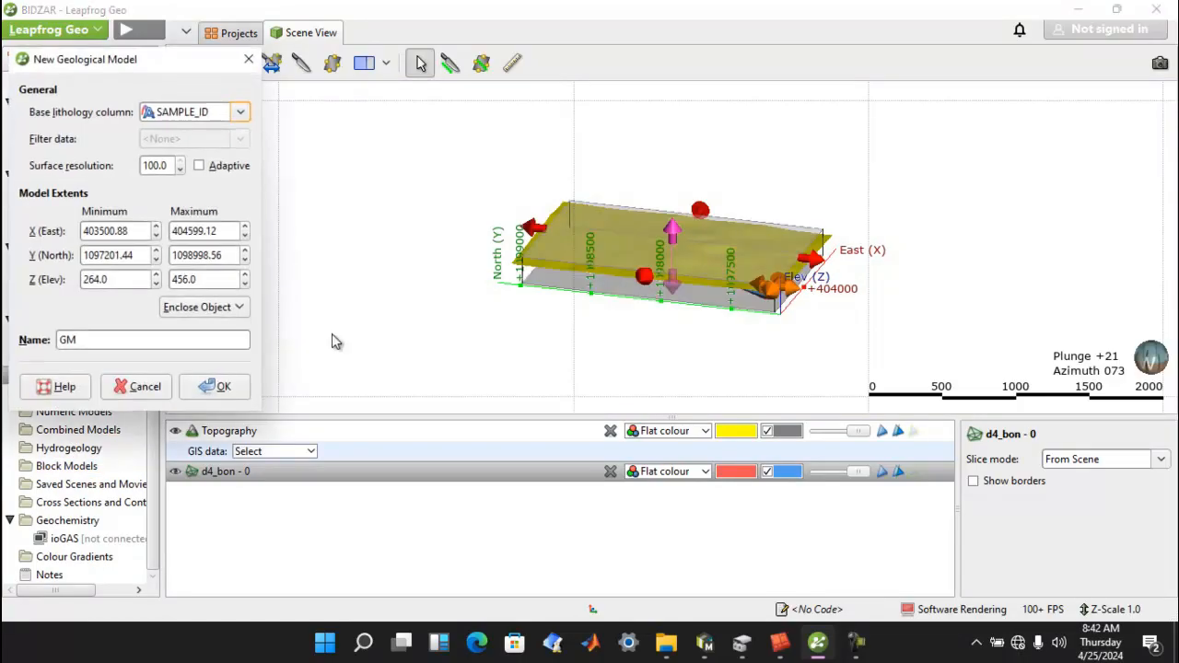
left_click(241, 112)
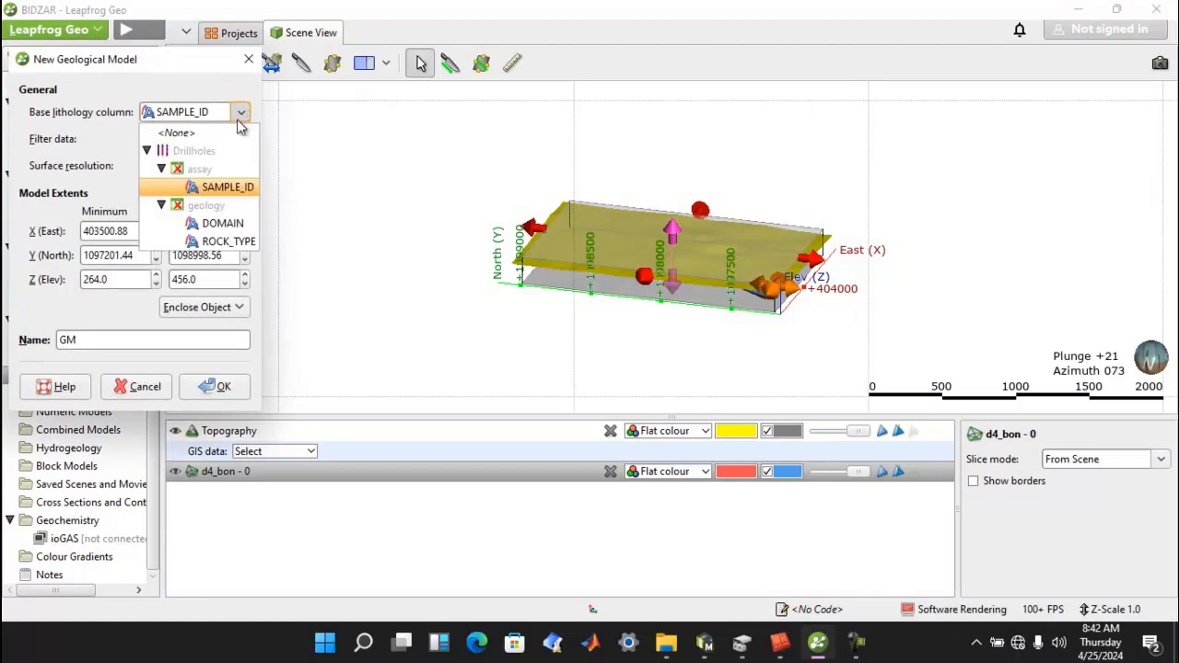
left_click(220, 224)
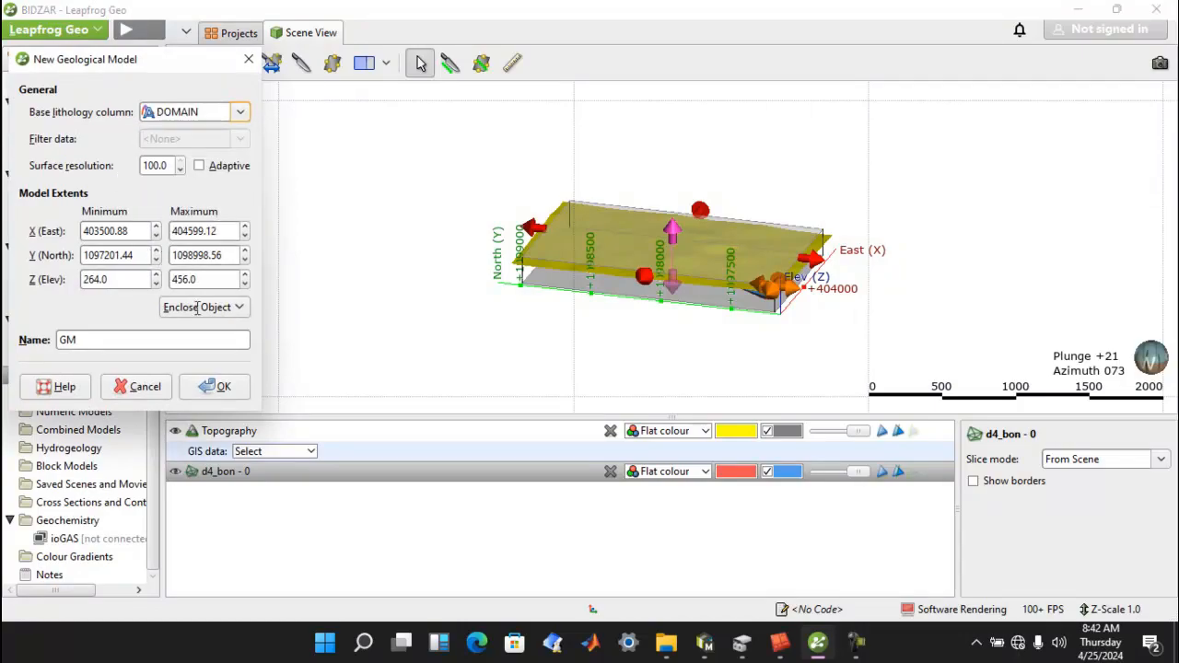
left_click(244, 308)
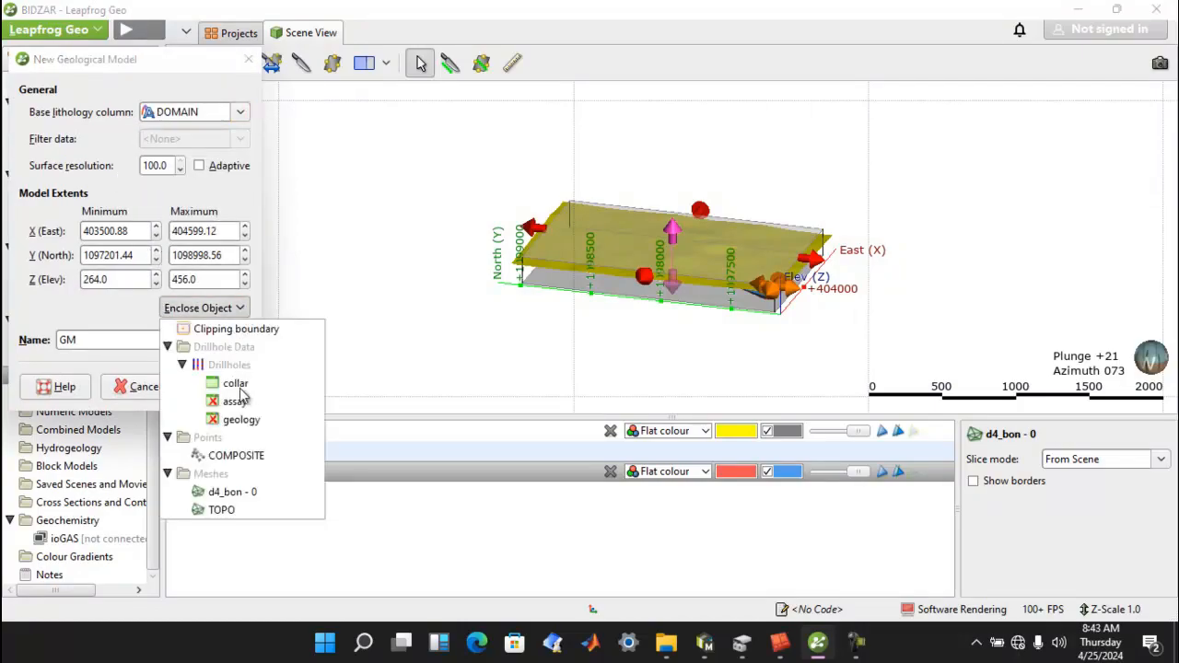
left_click(244, 496)
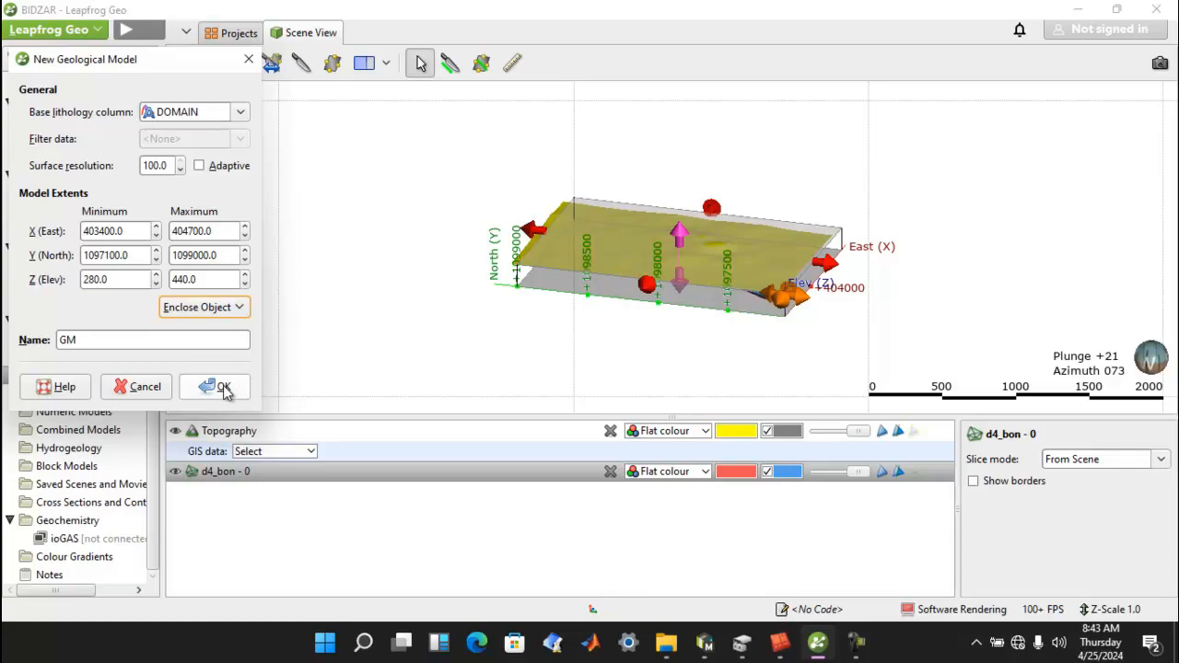
left_click(210, 389)
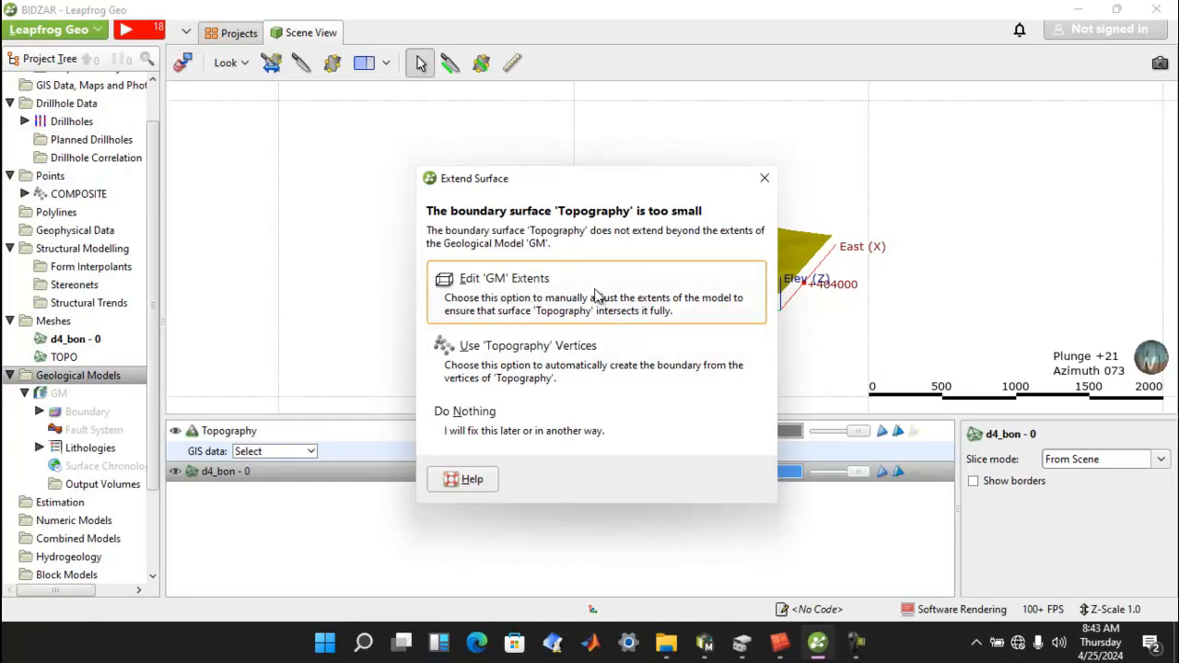
Build GM's topography boundary from the Topography vertices and add the GM model to the scene.
left_click(521, 365)
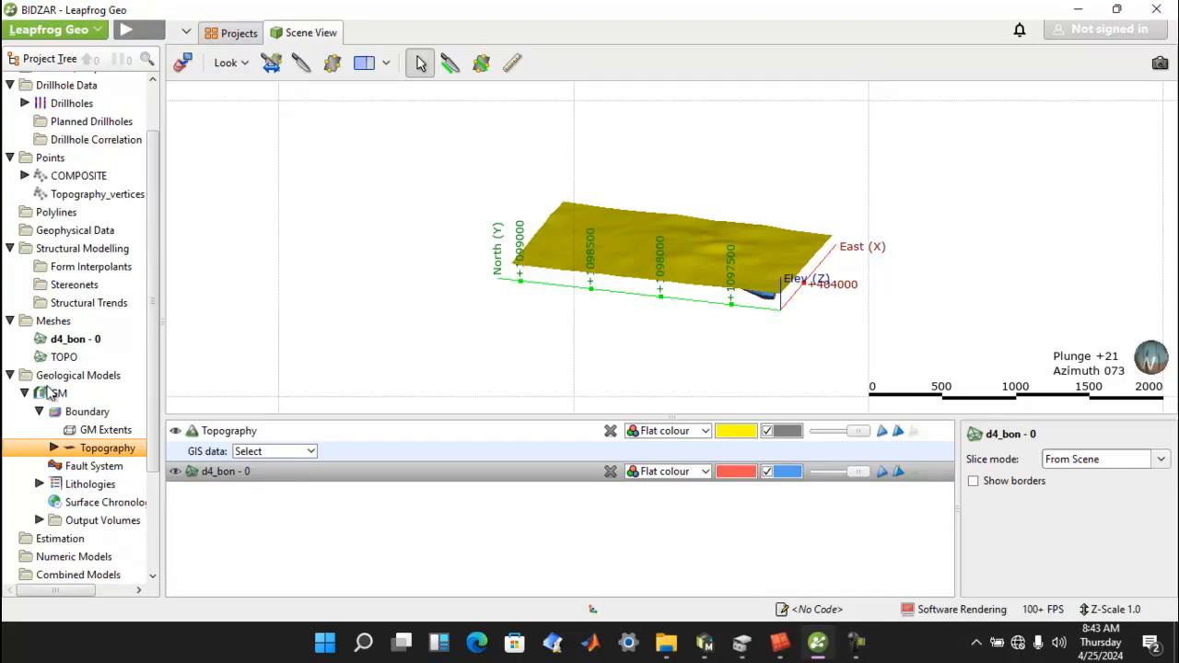
left_click_drag(56, 398, 460, 322)
mouse_move(539, 261)
left_mouse_down()
mouse_move(630, 248)
mouse_move(635, 225)
mouse_move(681, 229)
mouse_move(642, 266)
mouse_move(571, 256)
mouse_move(626, 264)
mouse_move(661, 253)
mouse_move(592, 242)
mouse_move(527, 255)
left_mouse_up()
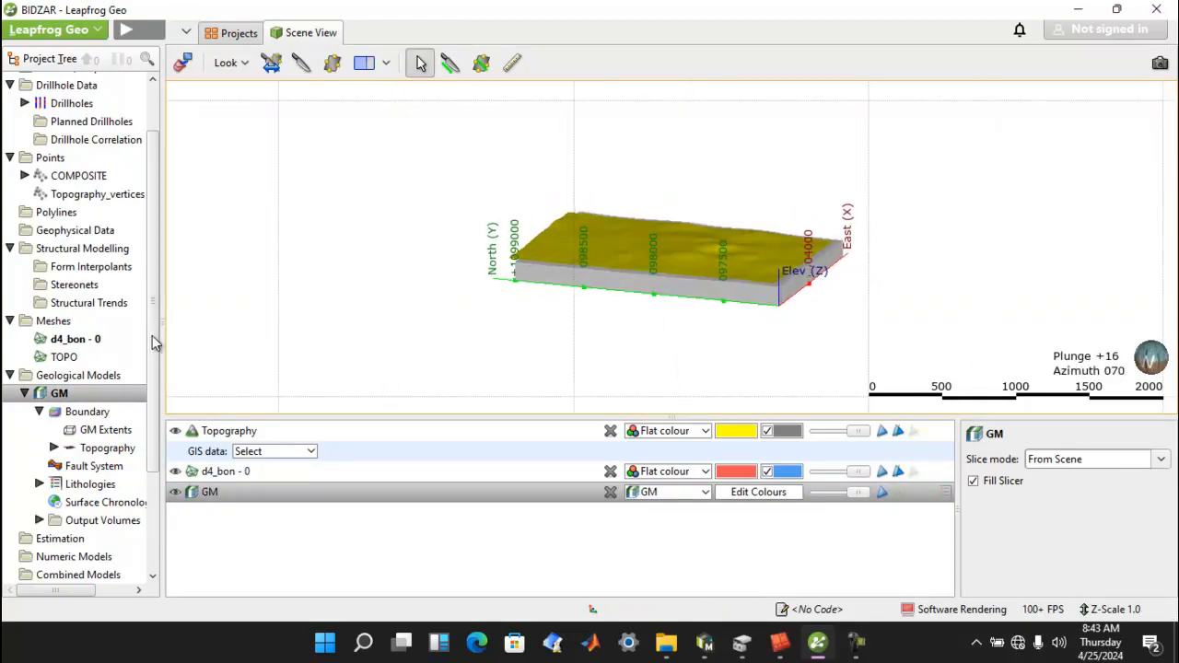
Create a domained estimation of CaO in the GM Boundary domain with a hard boundary and no compositing.
left_click_drag(153, 342, 154, 454)
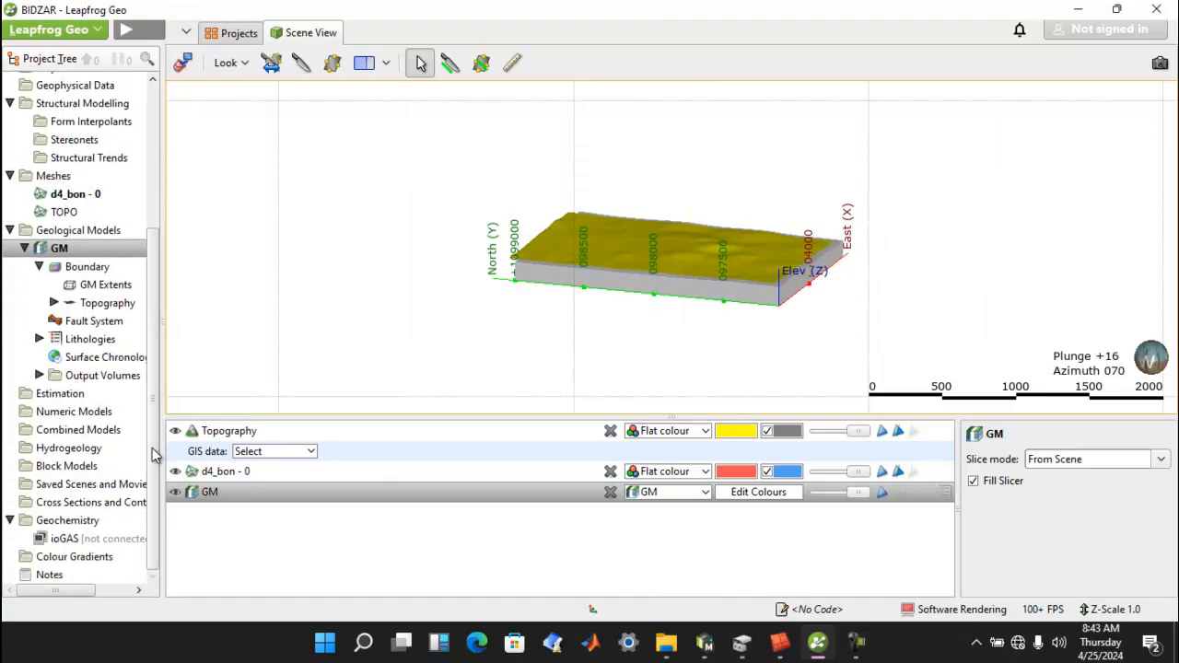
right_click(58, 395)
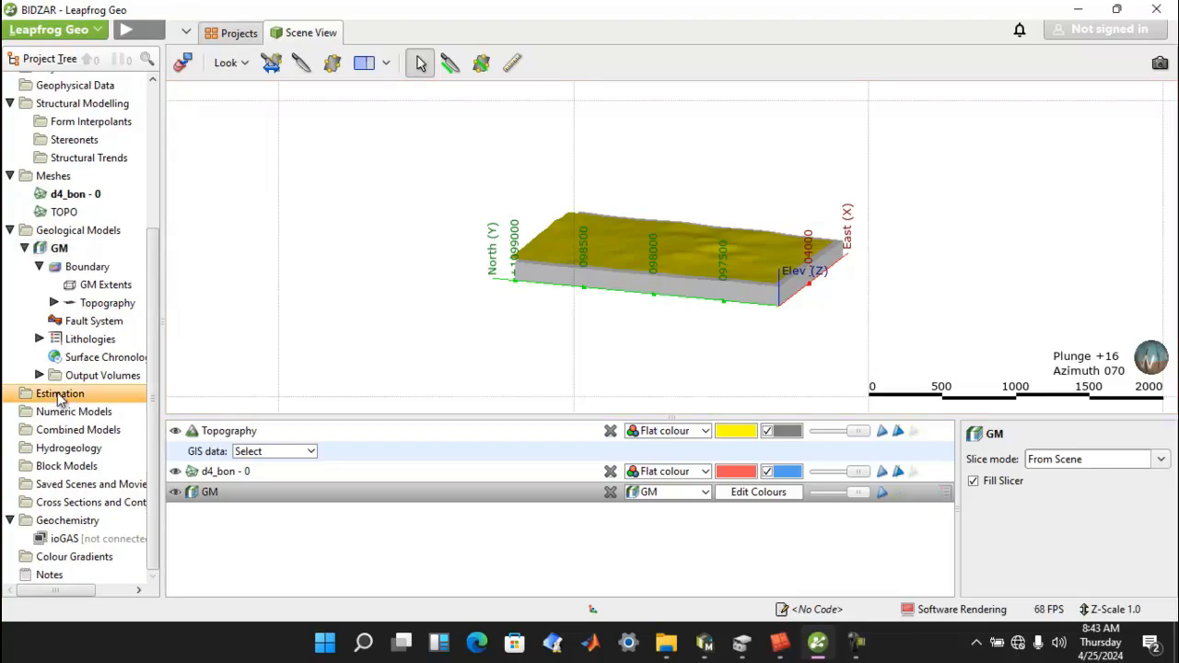
left_click(84, 402)
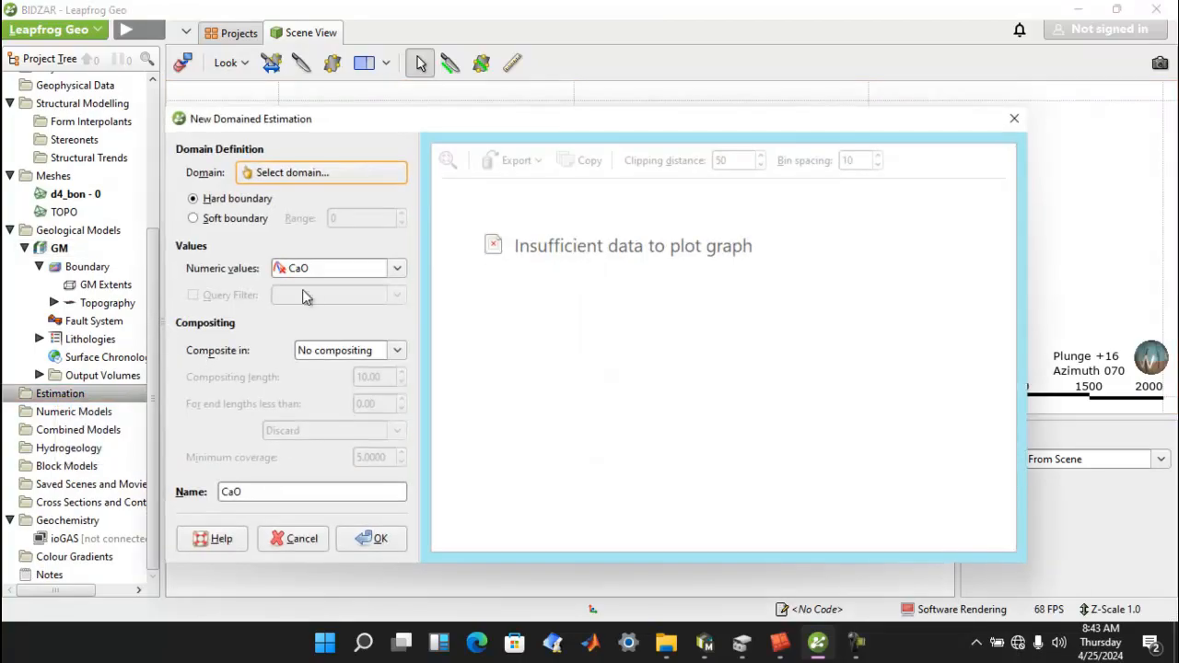
left_click(341, 175)
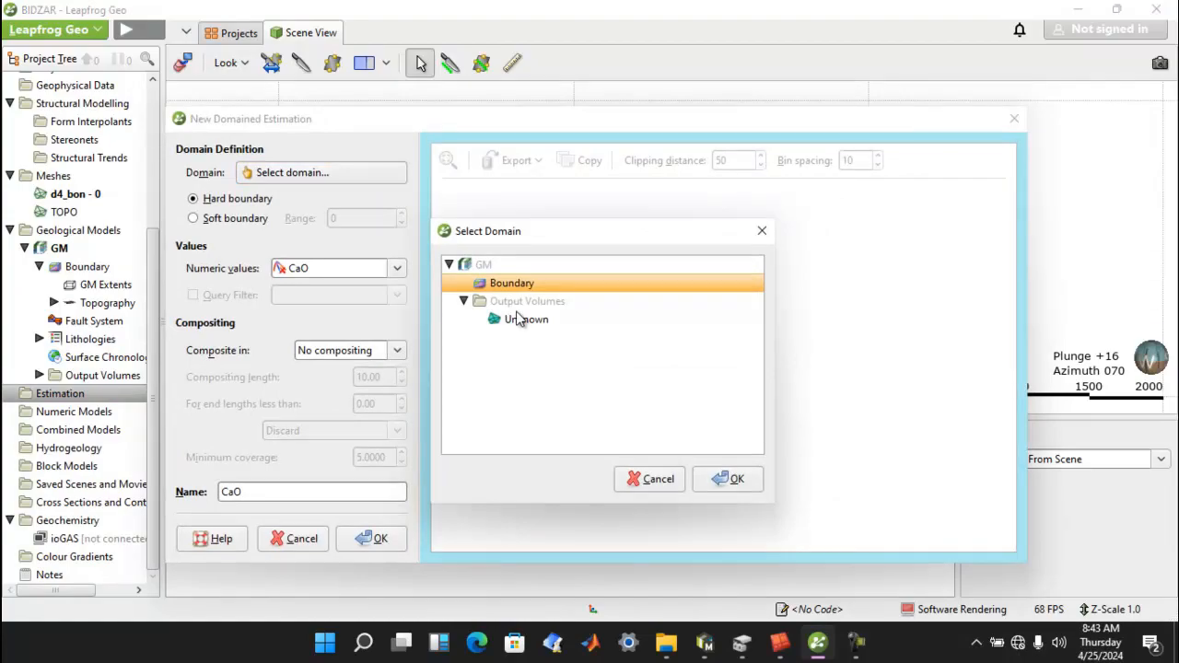
left_click(724, 478)
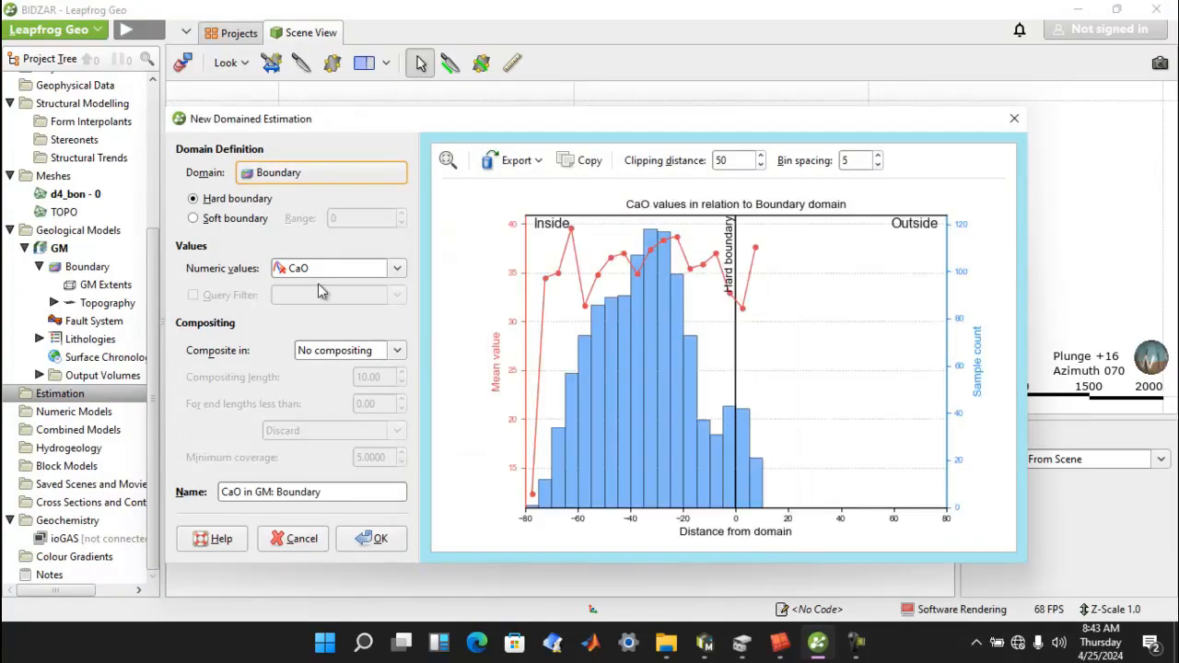
left_click(361, 539)
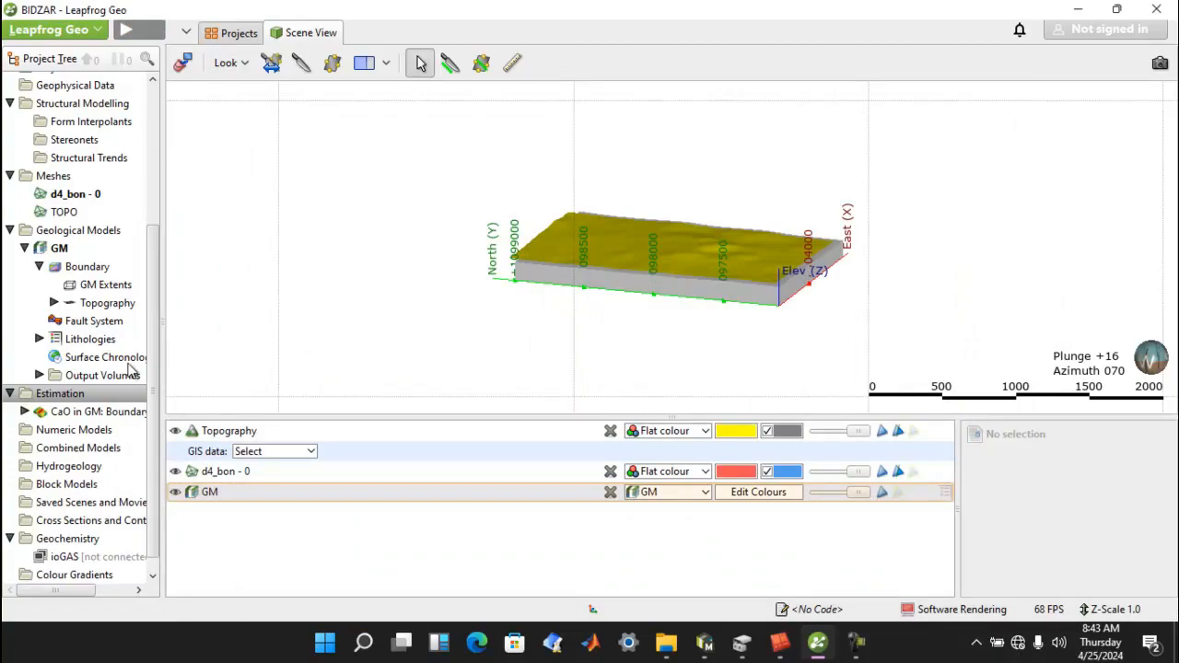
Delete the CaO in GM: Boundary domained estimation.
right_click(55, 394)
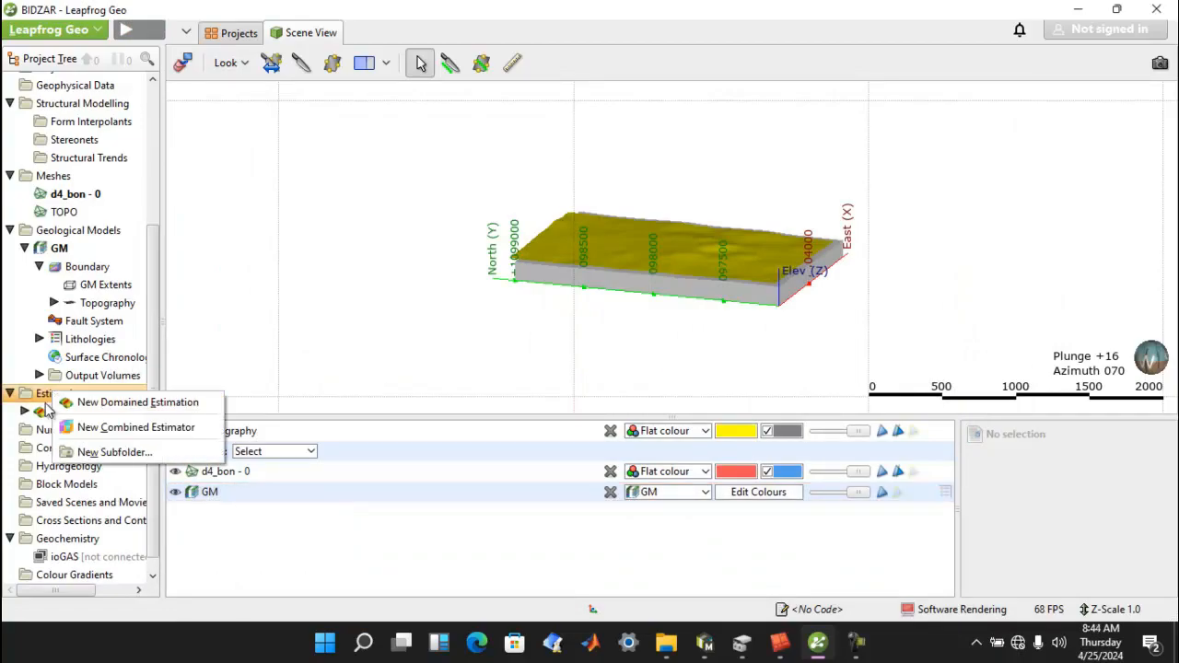
left_click(41, 413)
right_click(40, 412)
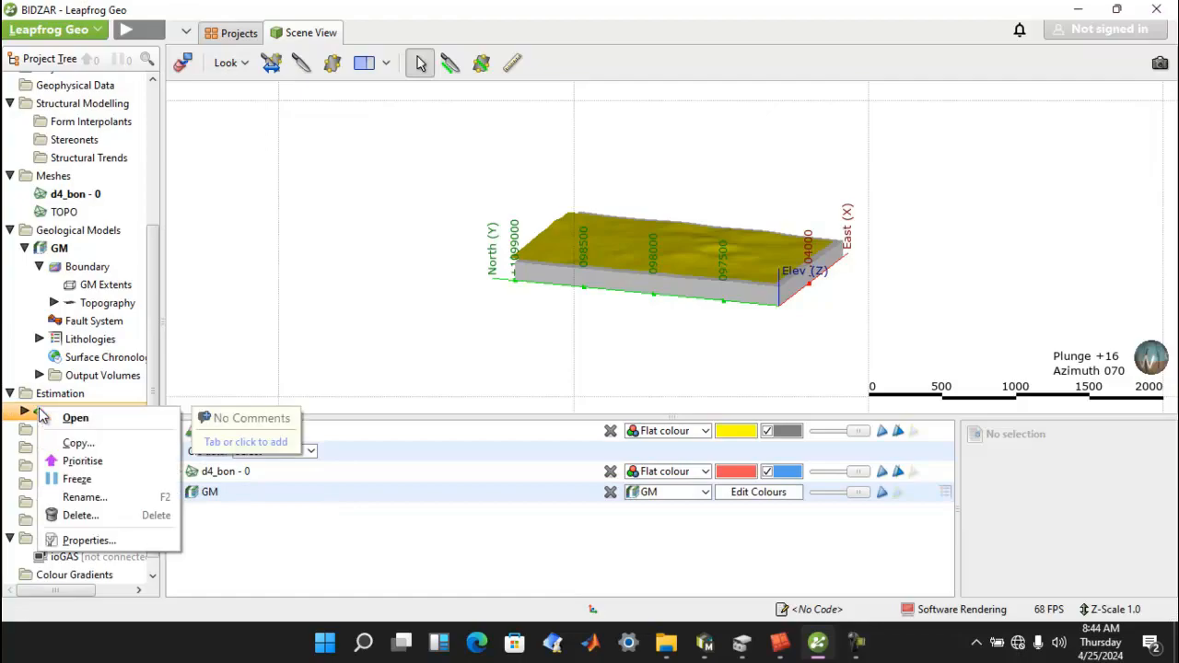
left_click(105, 515)
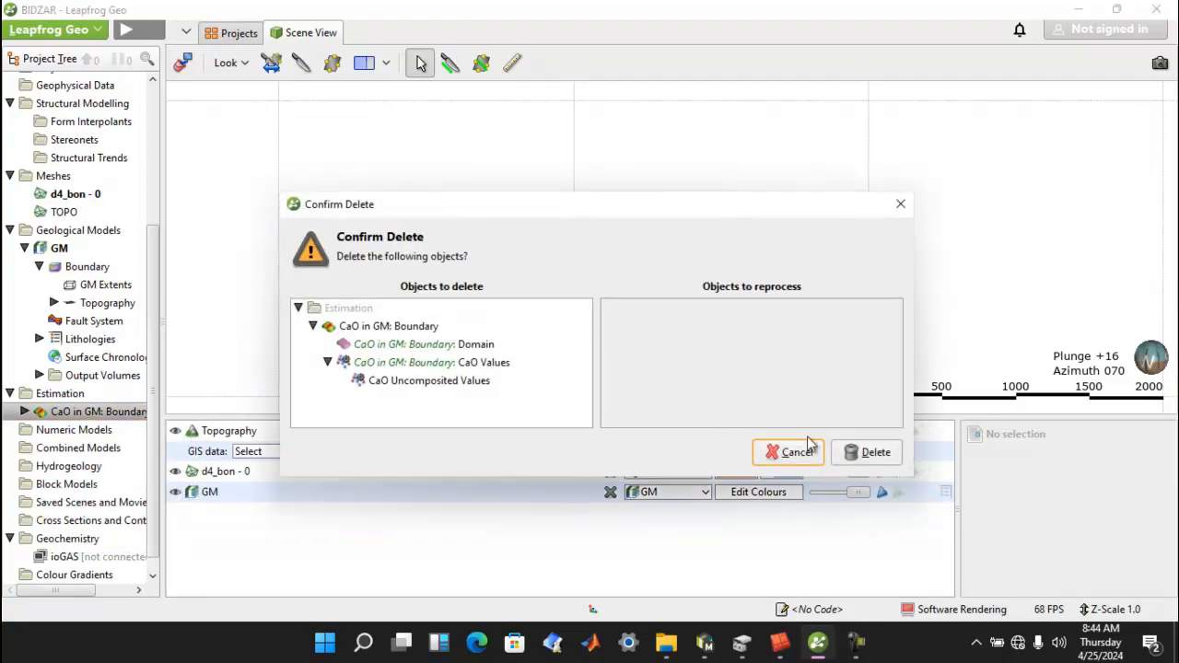
left_click(869, 451)
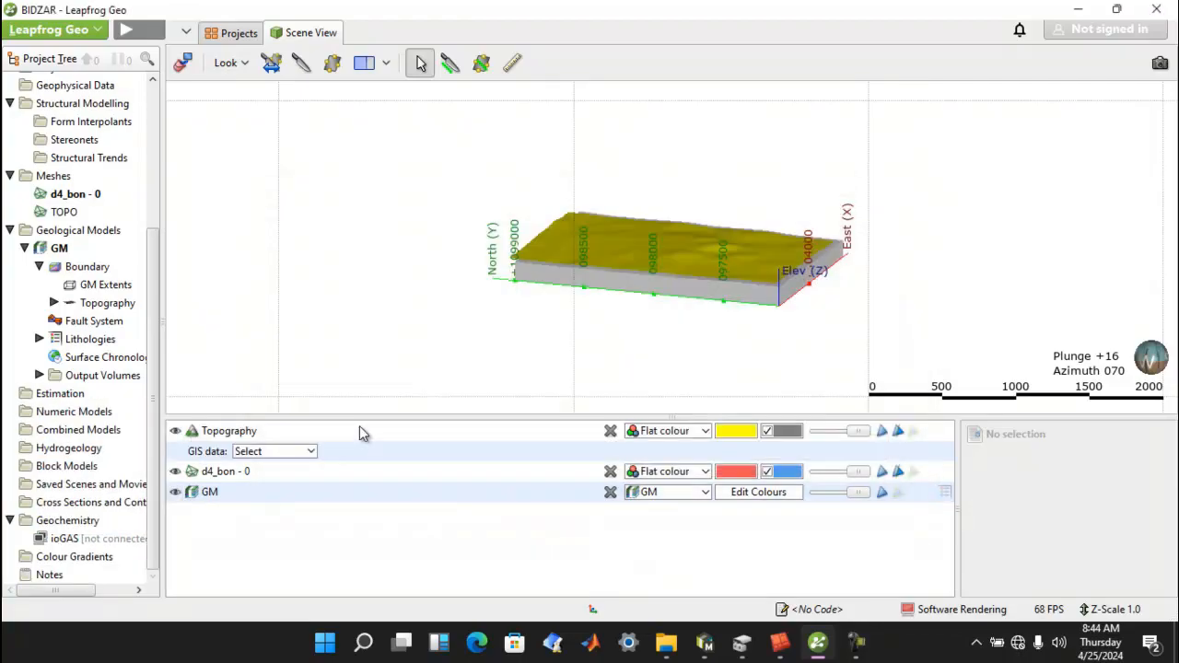
Create a domained estimation in the GM Boundary domain with a hard boundary, using CaO from the COMPOSITE points as numeric values.
left_click(55, 393)
right_click(79, 395)
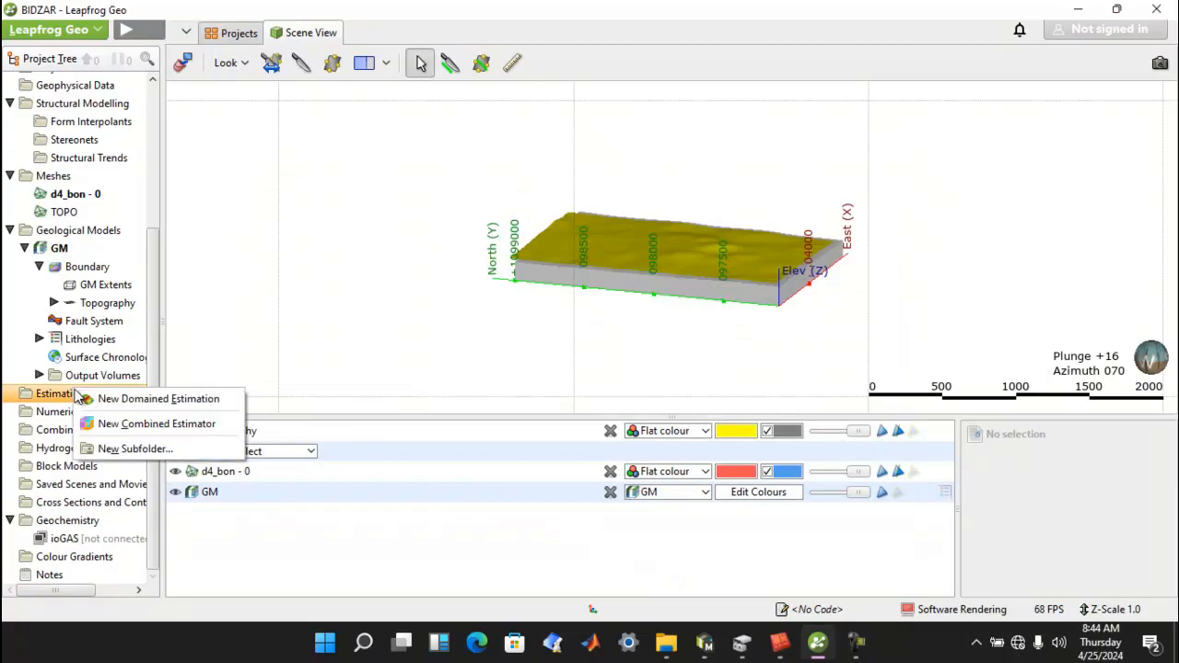
left_click(125, 398)
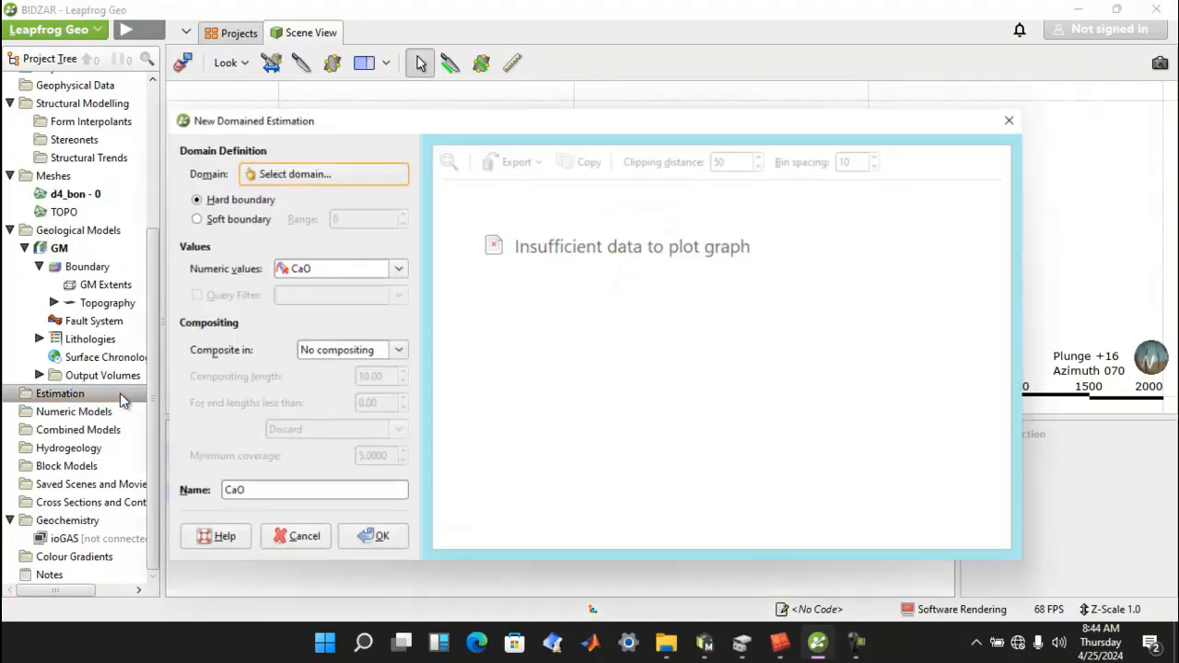
left_click(319, 175)
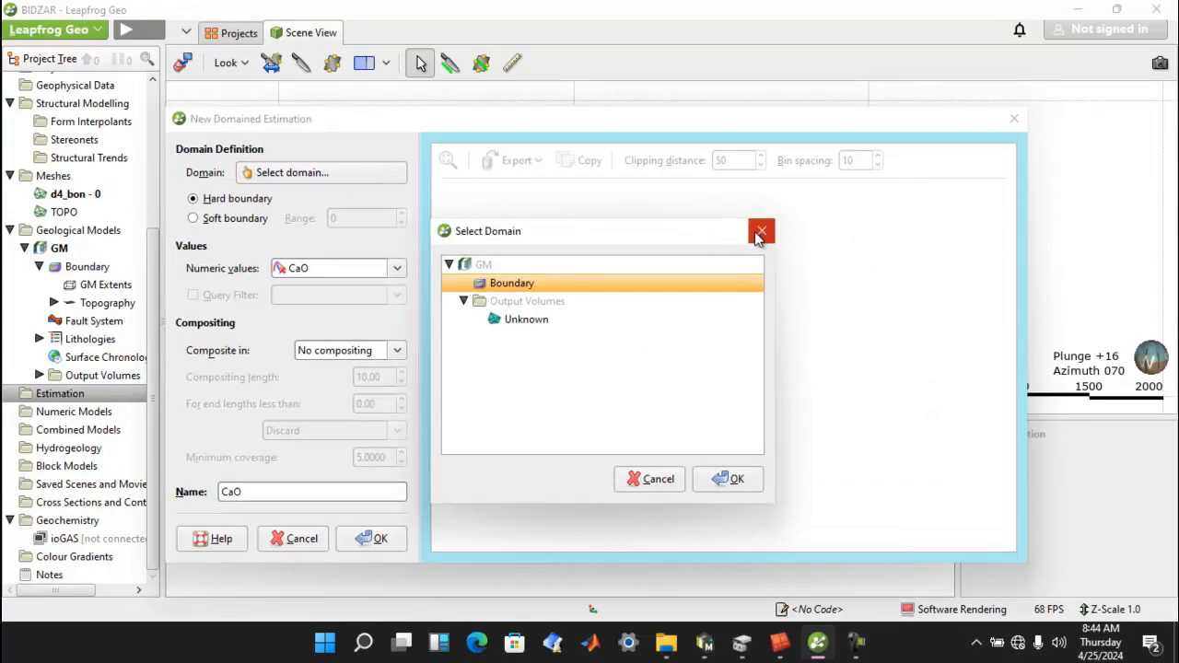
left_click(728, 479)
left_click(398, 268)
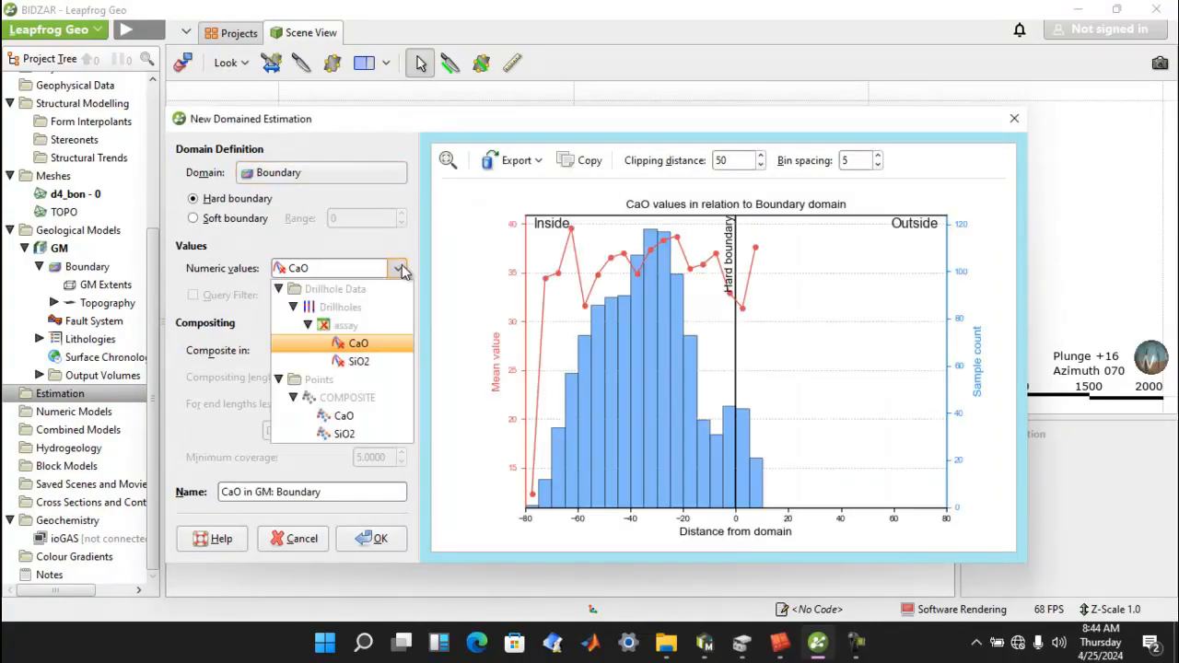
left_click(343, 416)
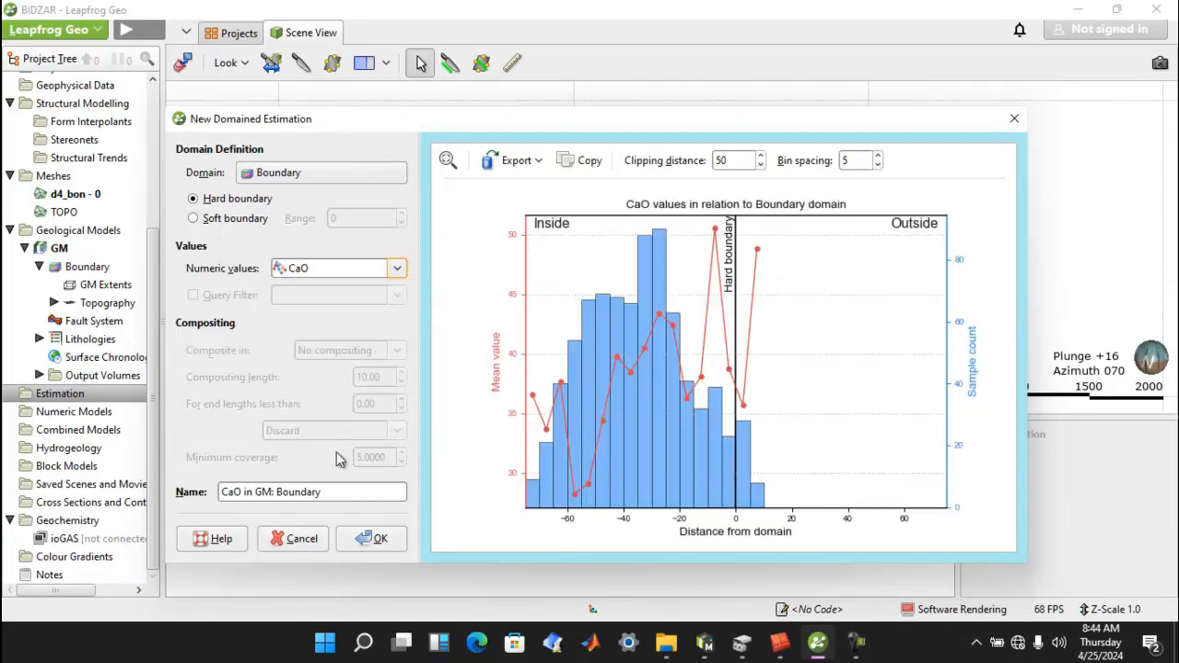
left_click(374, 538)
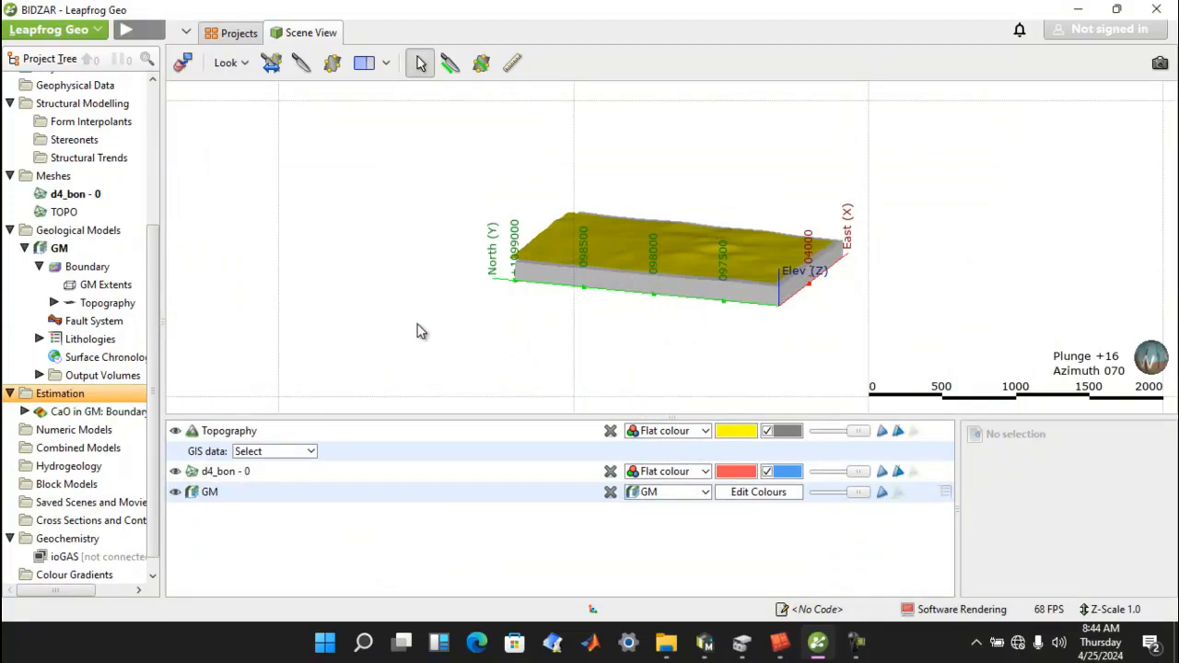
Create a new variogram model under Spatial Models of the CaO in GM: Boundary estimation.
right_click(119, 415)
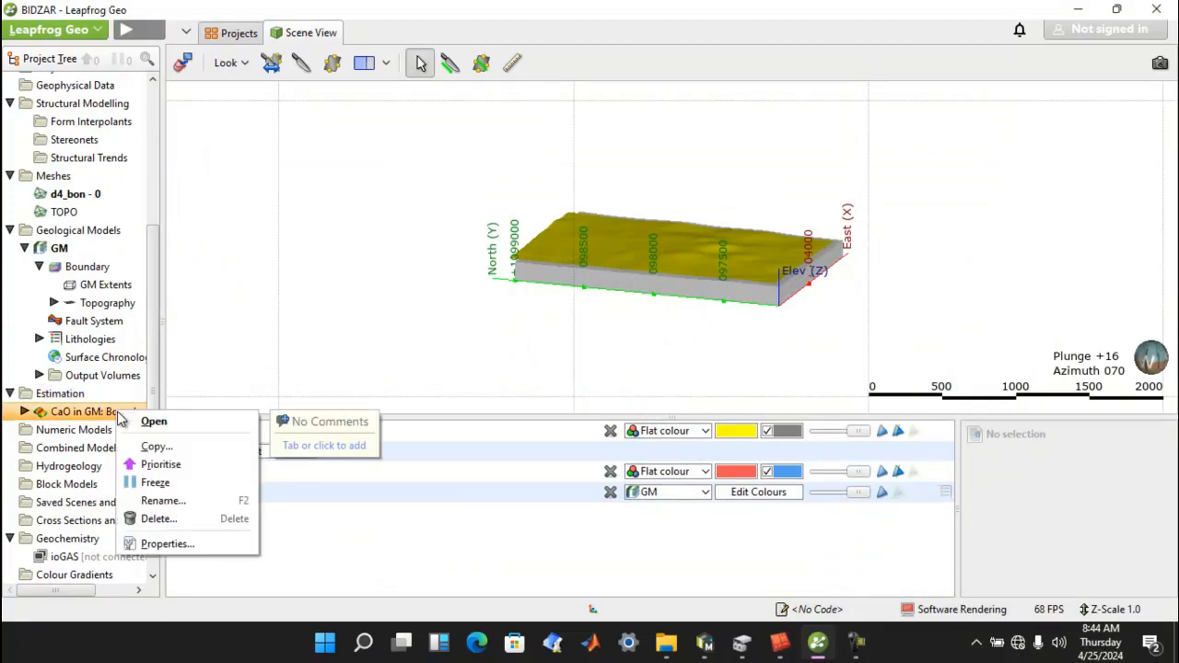
left_click(27, 411)
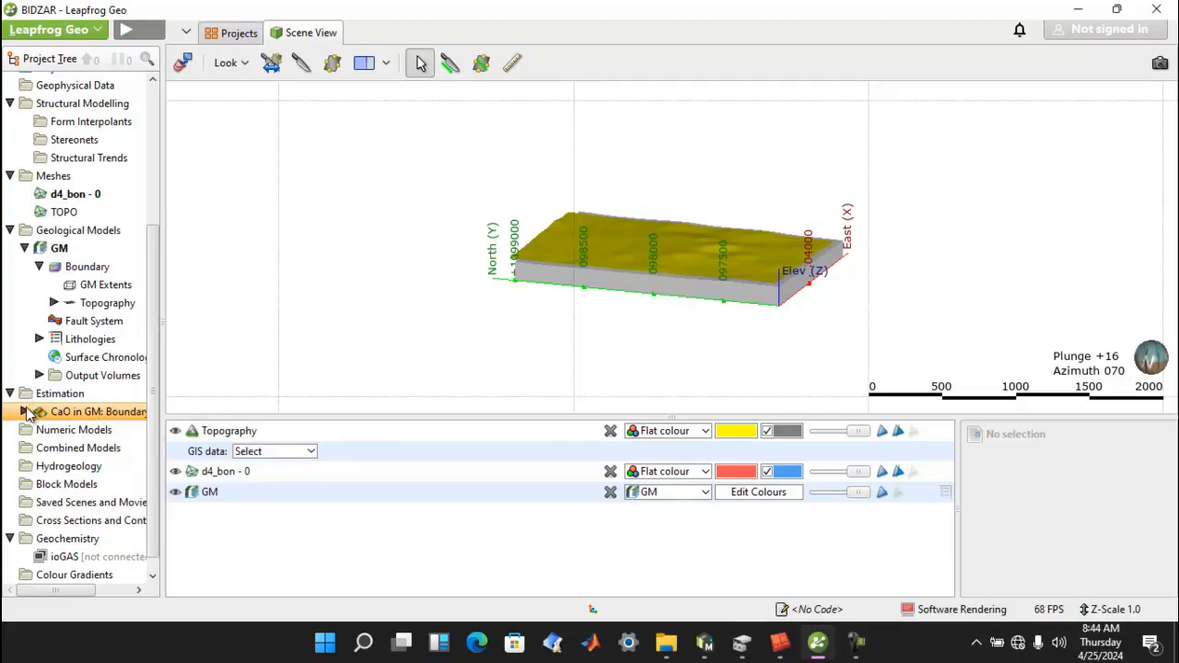
left_click(24, 411)
left_click(97, 470)
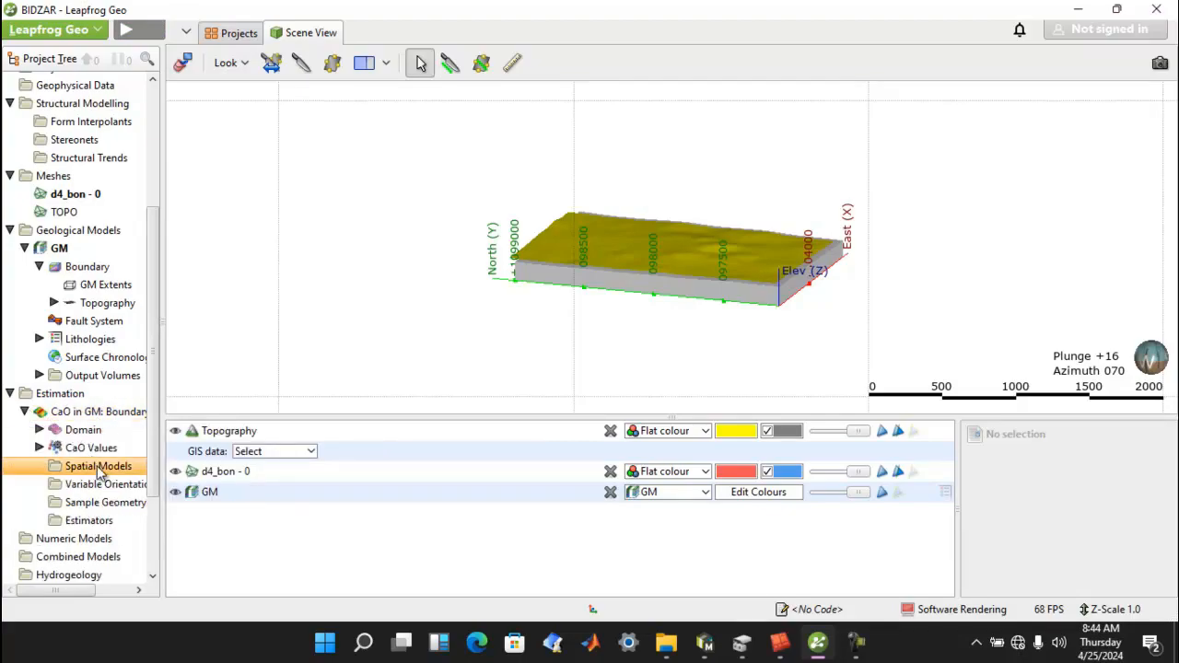
right_click(99, 471)
left_click(134, 477)
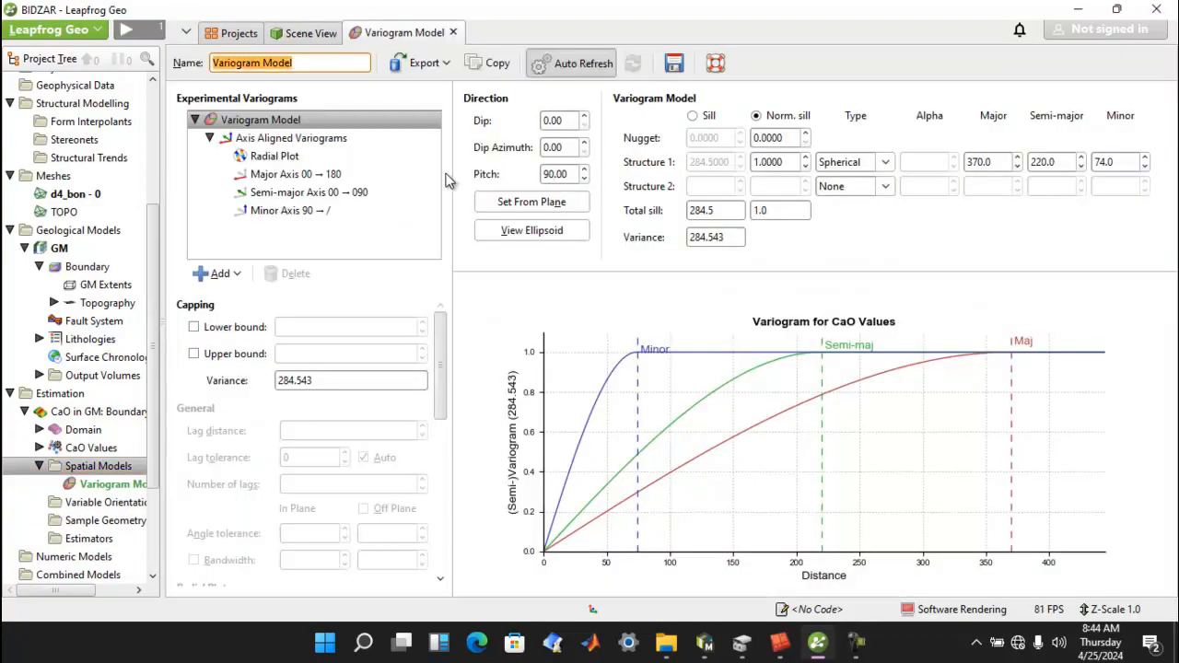
Show the variogram's radial plot as filled contours with 36 radial divisions.
left_click(276, 156)
left_click_drag(438, 352, 443, 448)
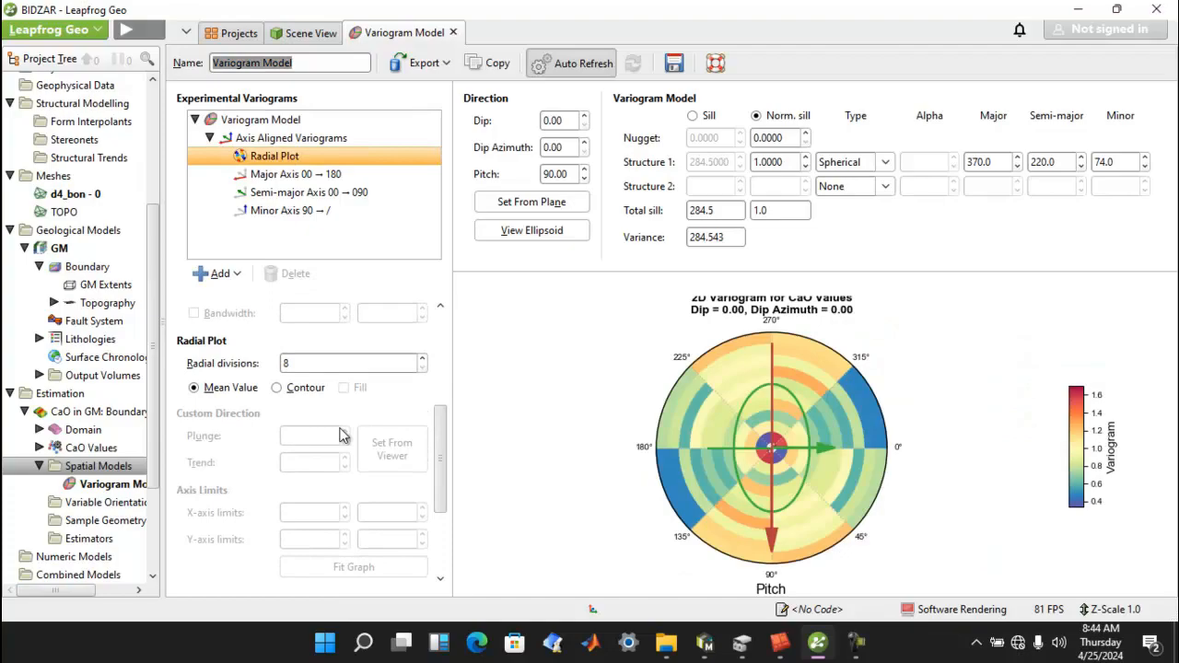
left_click(304, 388)
left_click(343, 388)
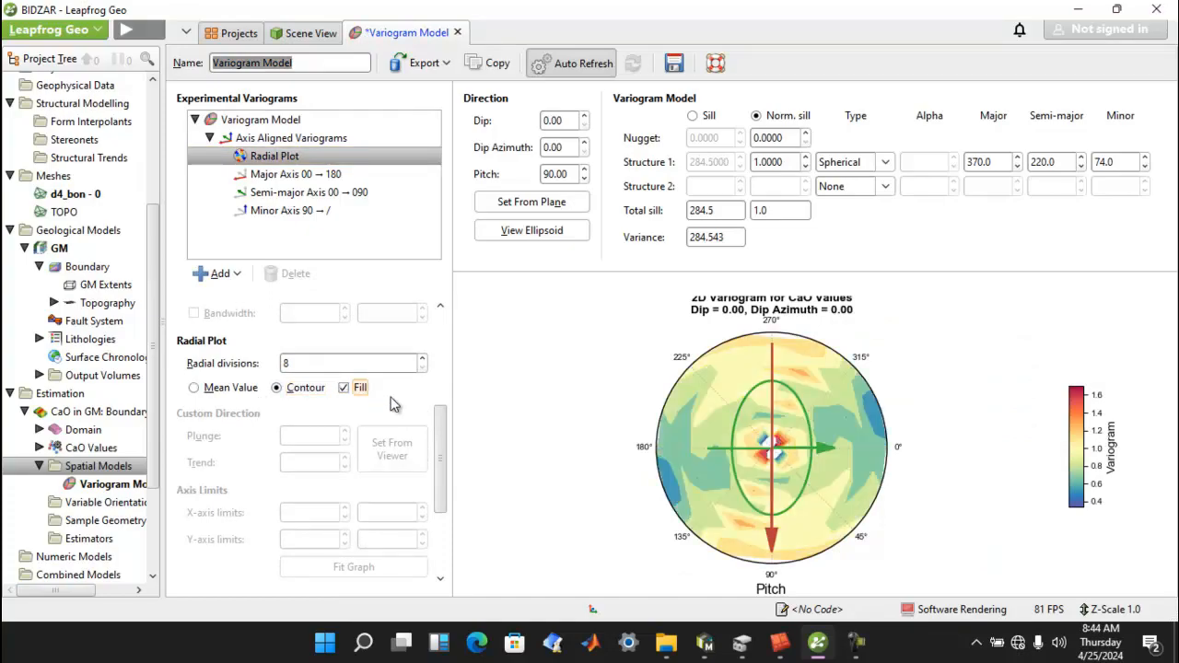
left_click_drag(369, 364, 224, 370)
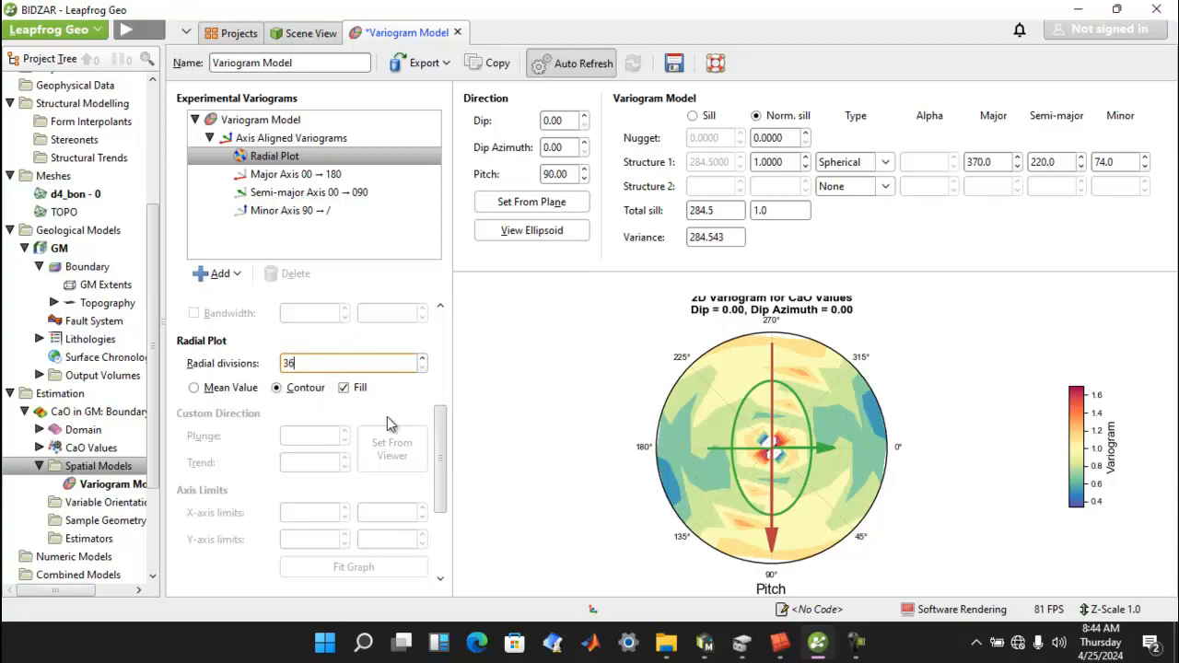
Keep Variogram as the displayed values, rotate the radial plot's major axis to a pitch of about 34.5°, and save the variogram model.
left_click_drag(442, 429, 438, 513)
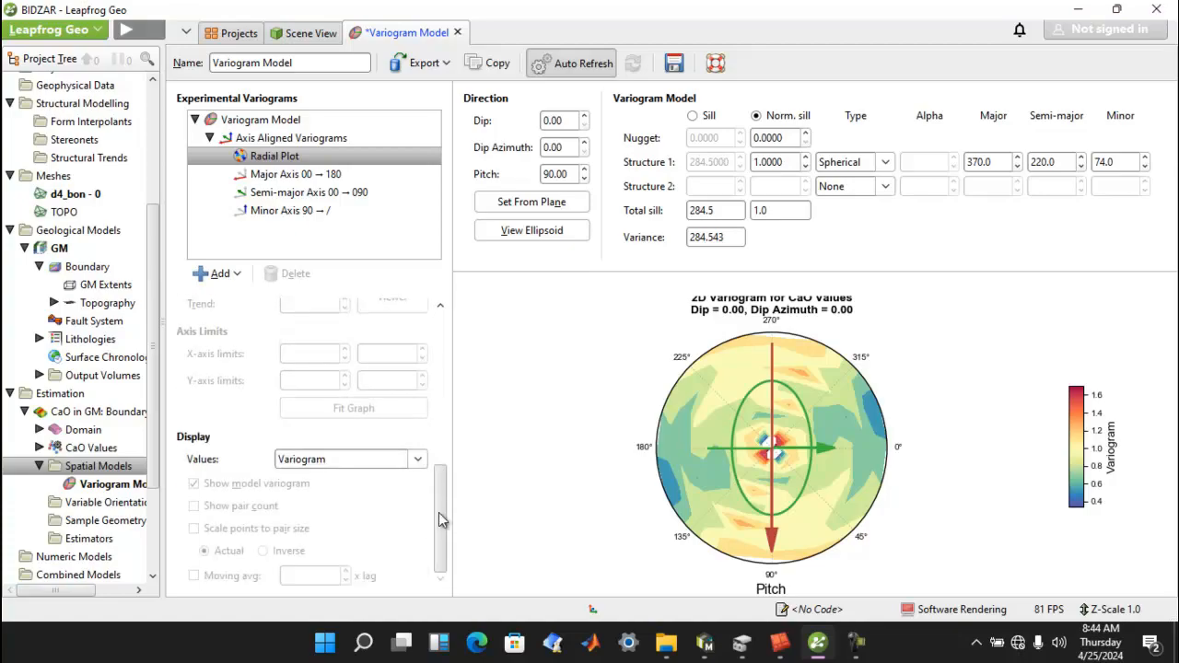
left_click(360, 467)
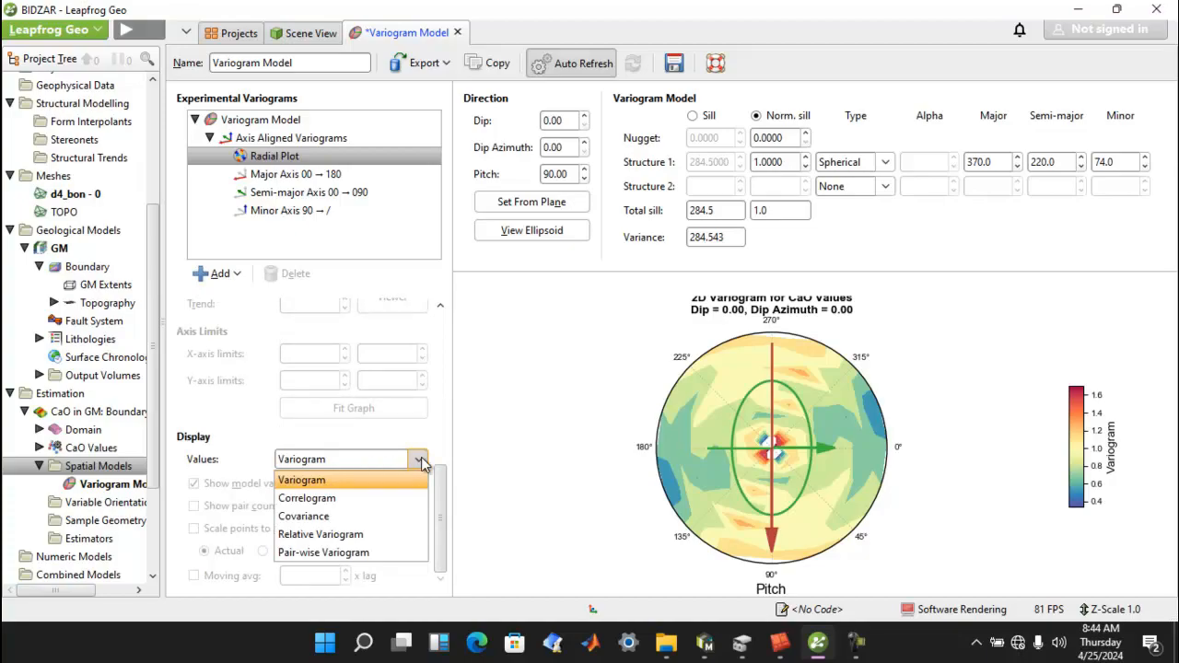
left_click(435, 421)
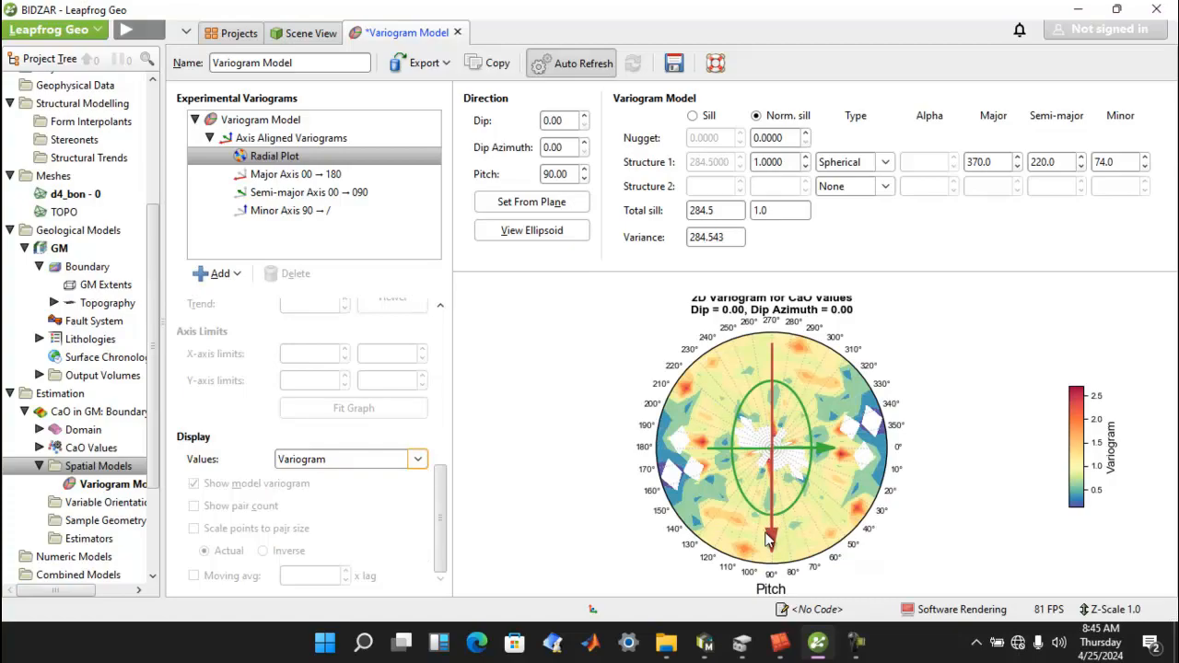
left_click_drag(771, 543, 700, 405)
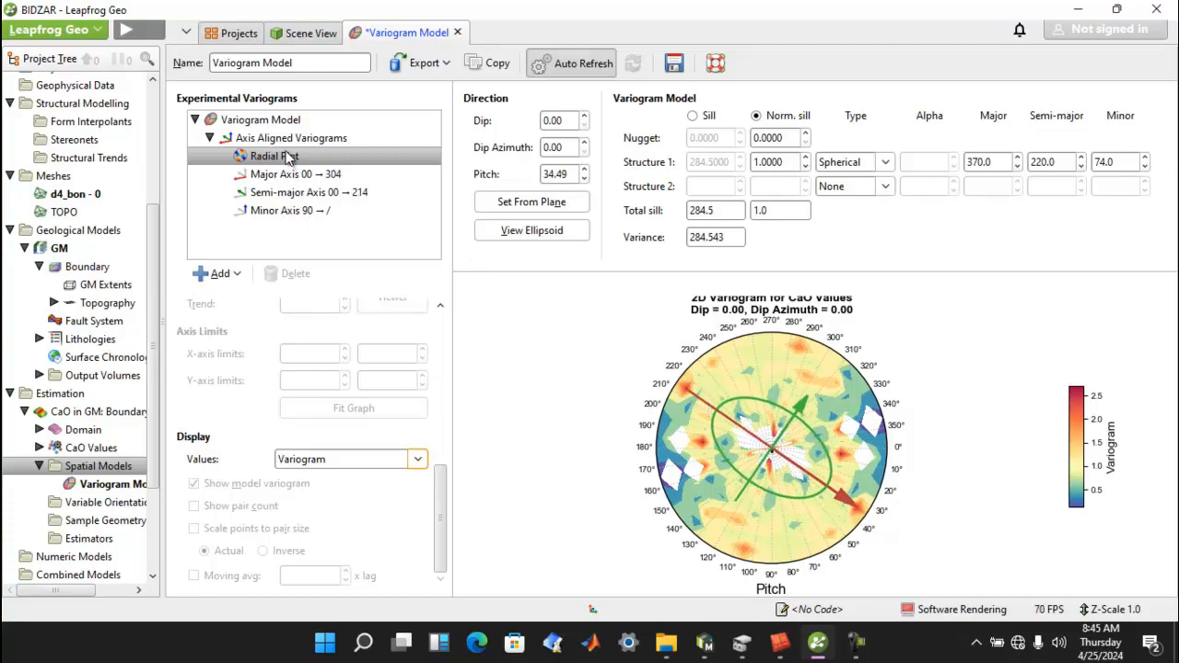
left_click(673, 63)
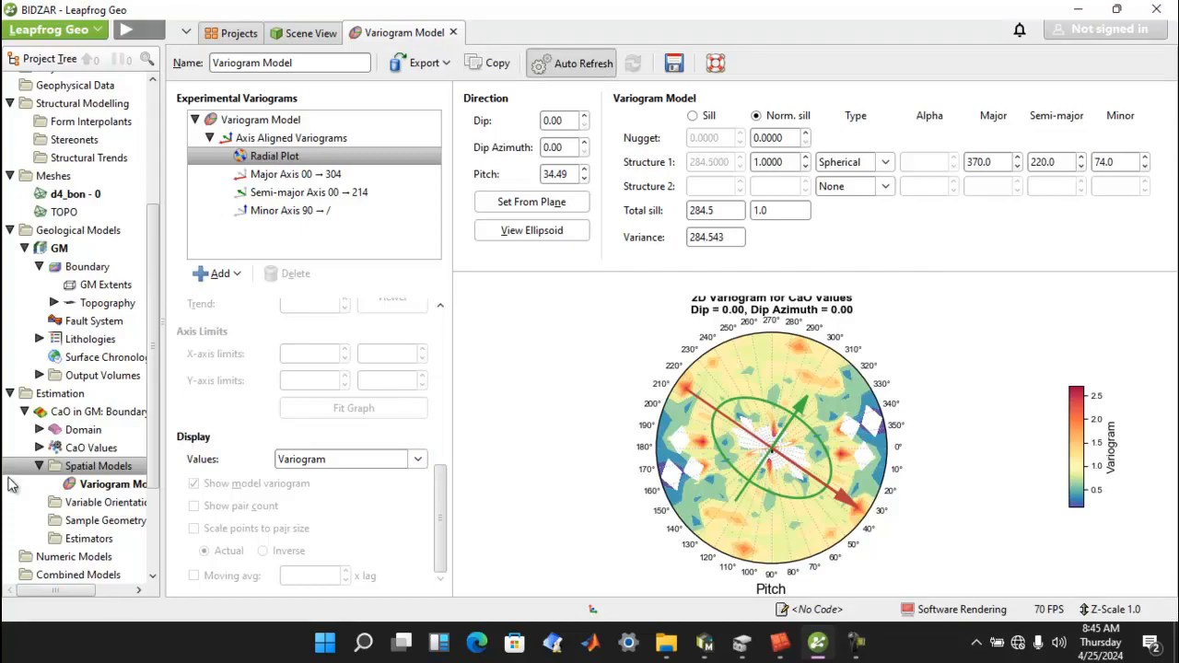
Start a new kriging estimator for CaO in GM: Boundary, closing the variogram editor and keeping the kriging type Ordinary.
scroll(150, 495, "down", 3)
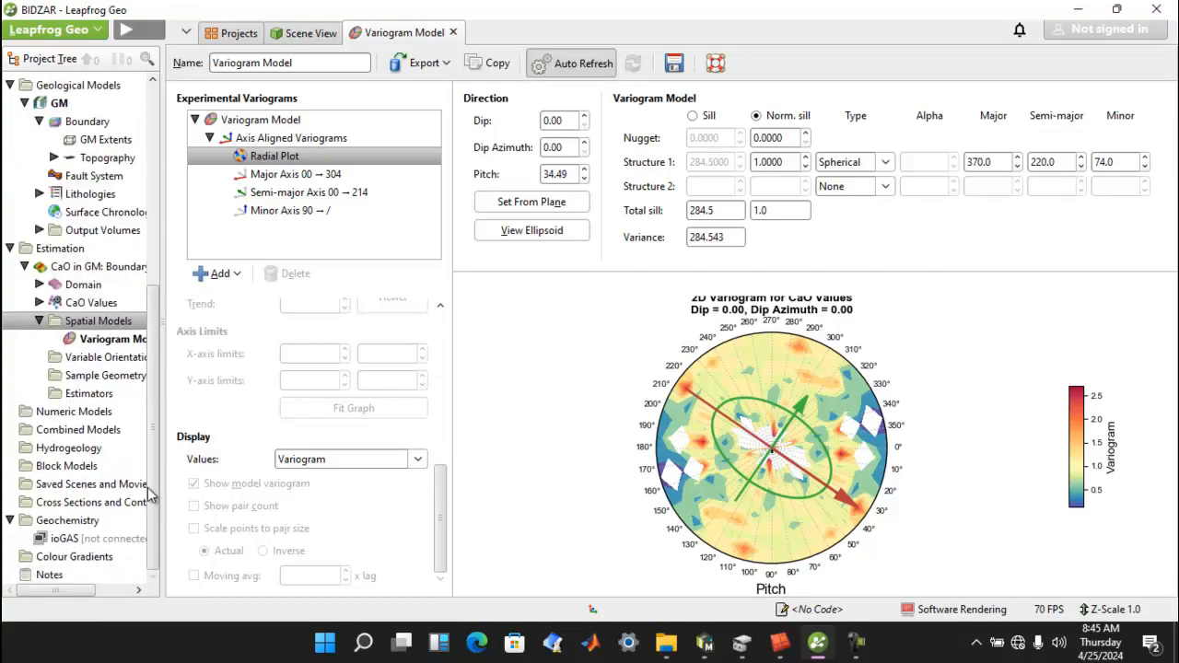
left_click(63, 398)
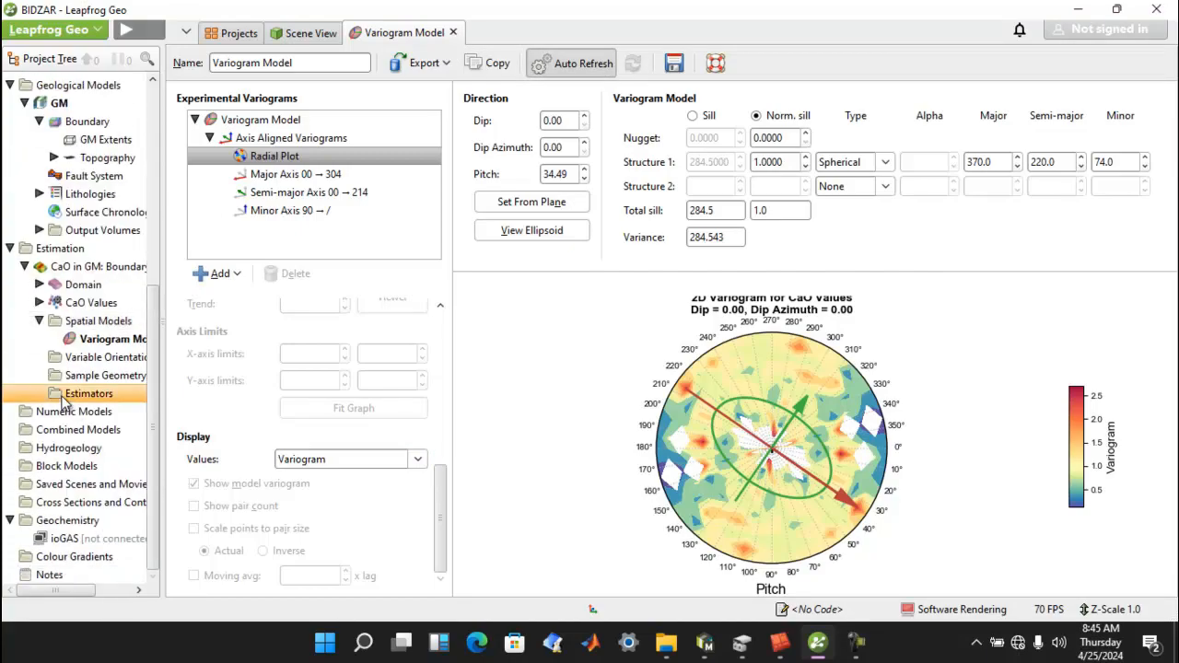
right_click(64, 400)
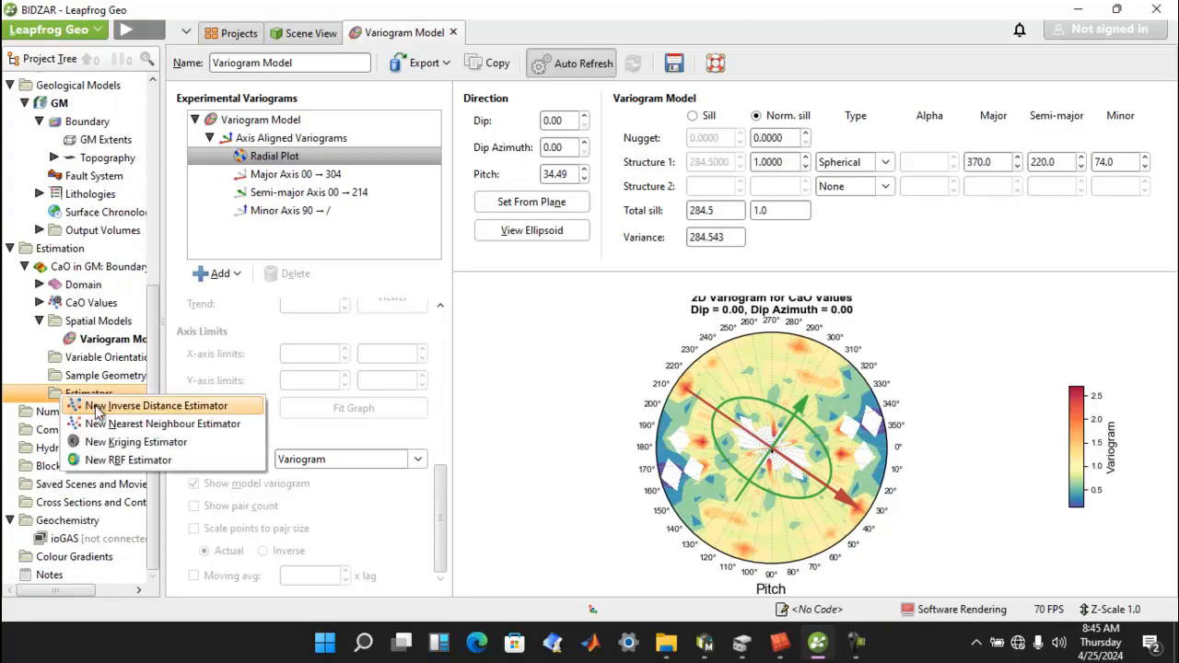
left_click(145, 443)
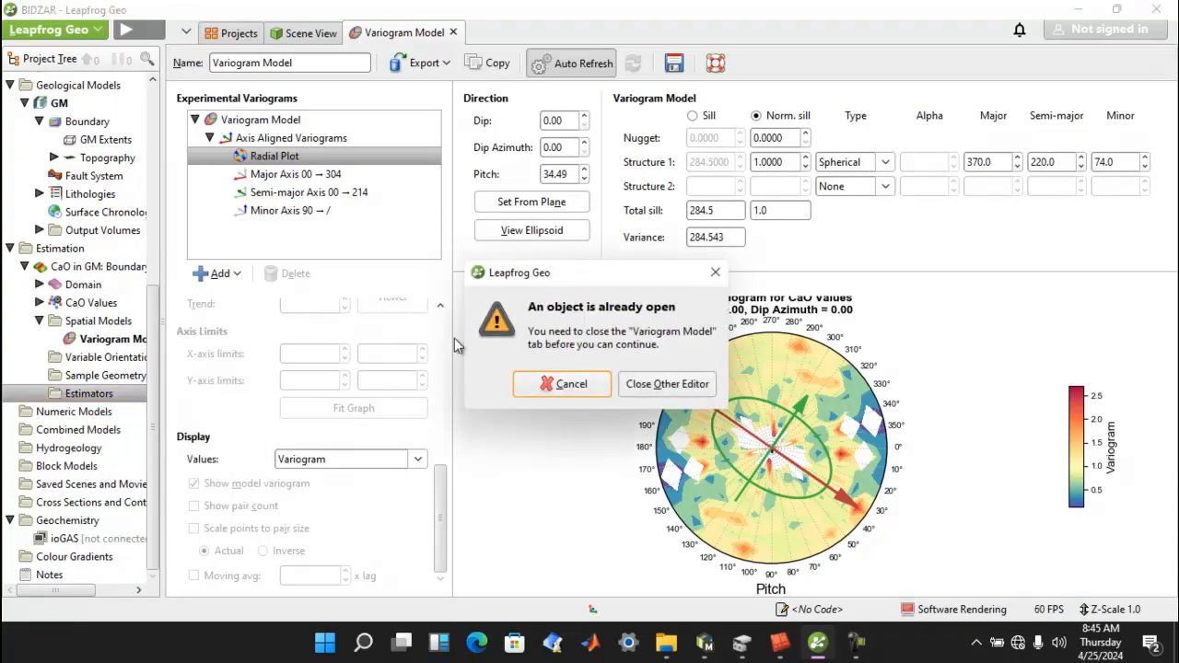
left_click(632, 383)
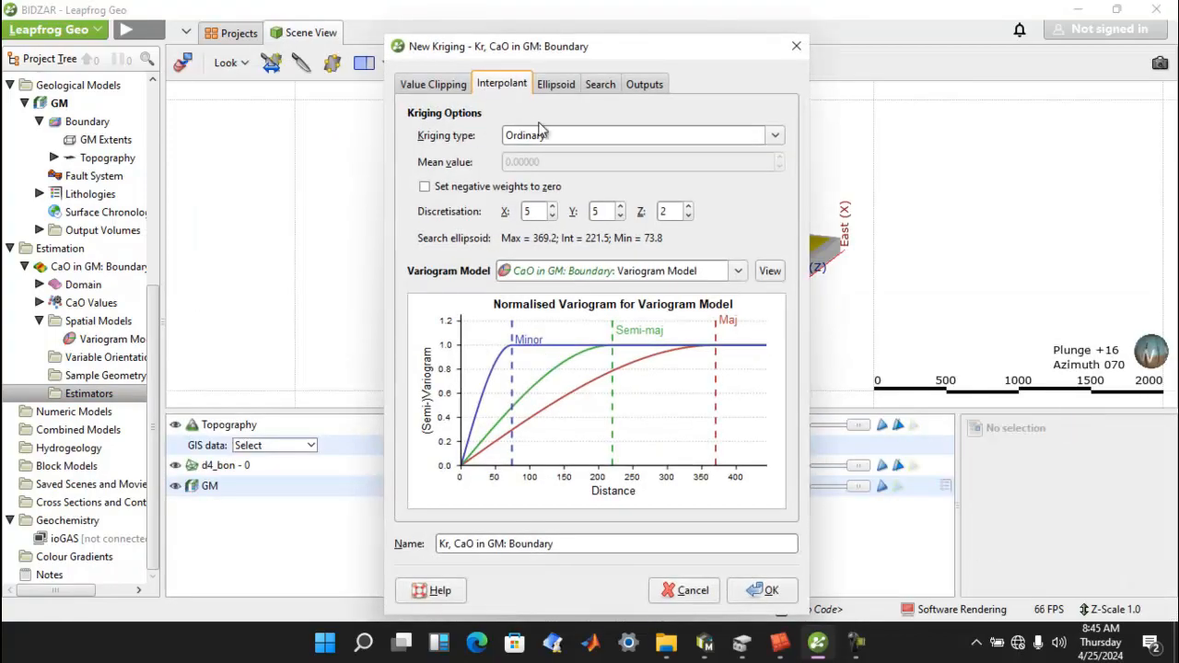
left_click(606, 138)
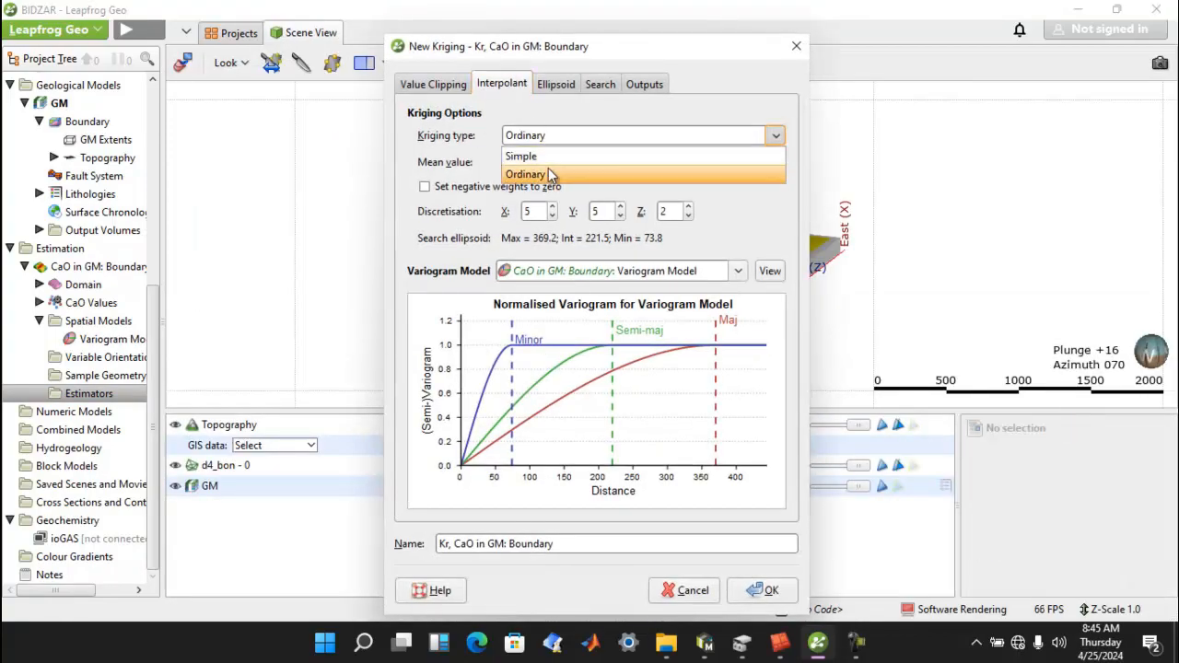
left_click(595, 122)
View the kriging search ellipsoid in the scene, moving the estimator dialog clear of the model.
left_click(556, 85)
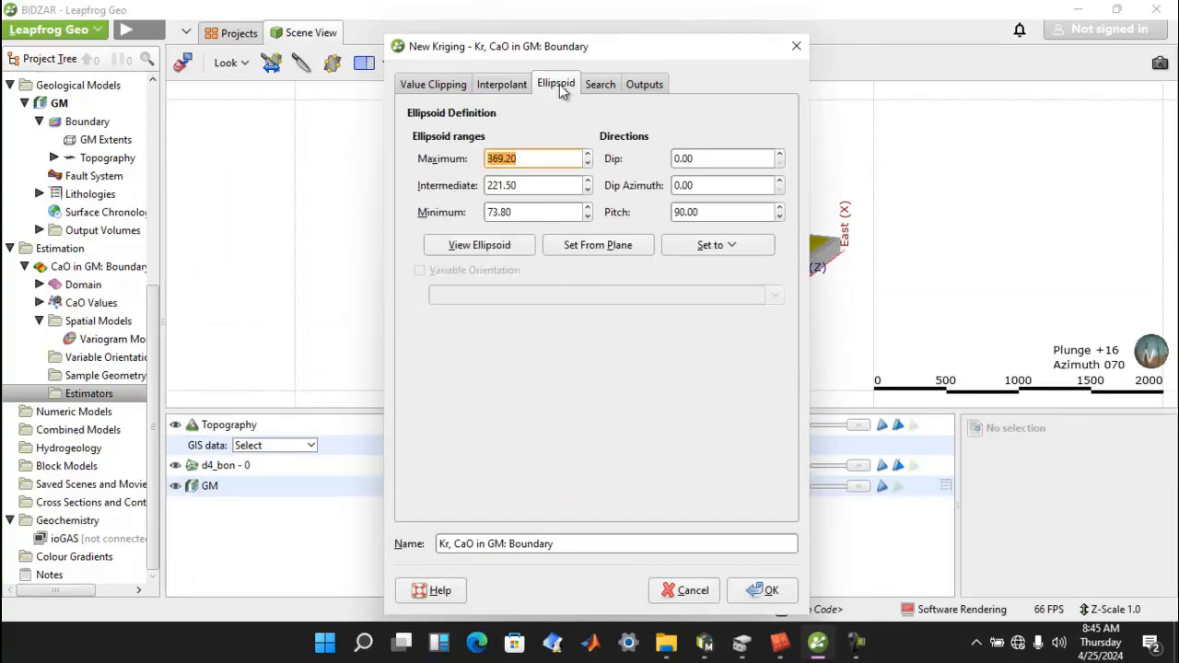
left_click(511, 246)
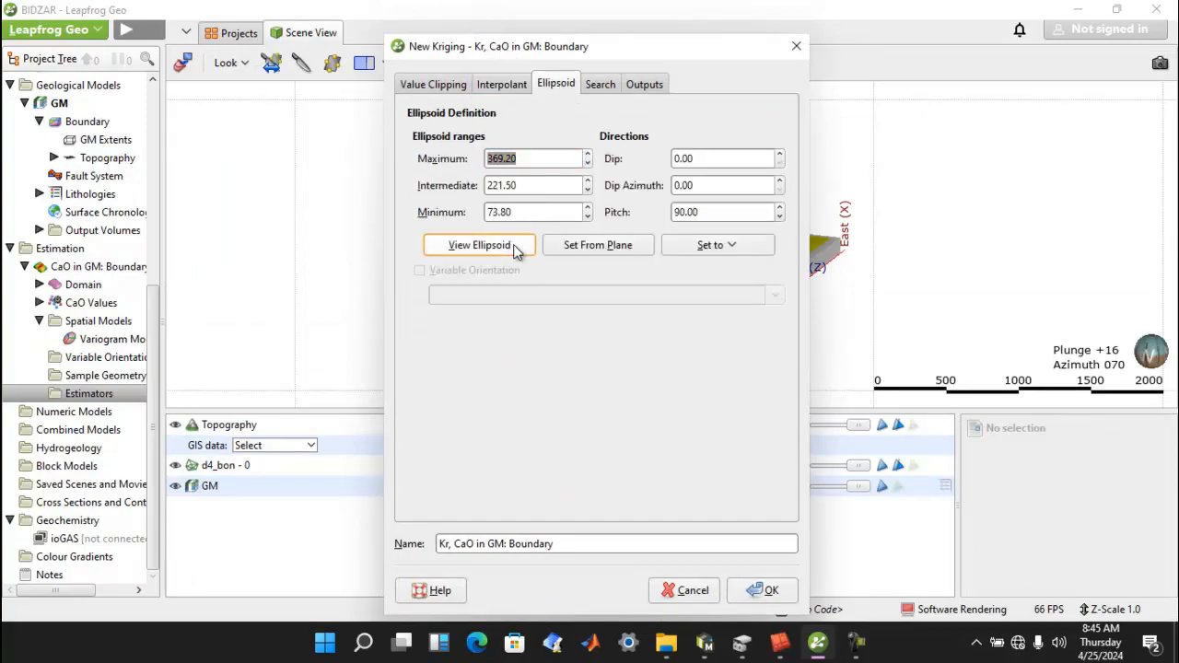
left_click_drag(500, 55, 142, 34)
mouse_move(619, 230)
left_mouse_down()
mouse_move(682, 276)
mouse_move(719, 207)
mouse_move(752, 332)
mouse_move(617, 229)
mouse_move(640, 226)
left_mouse_up()
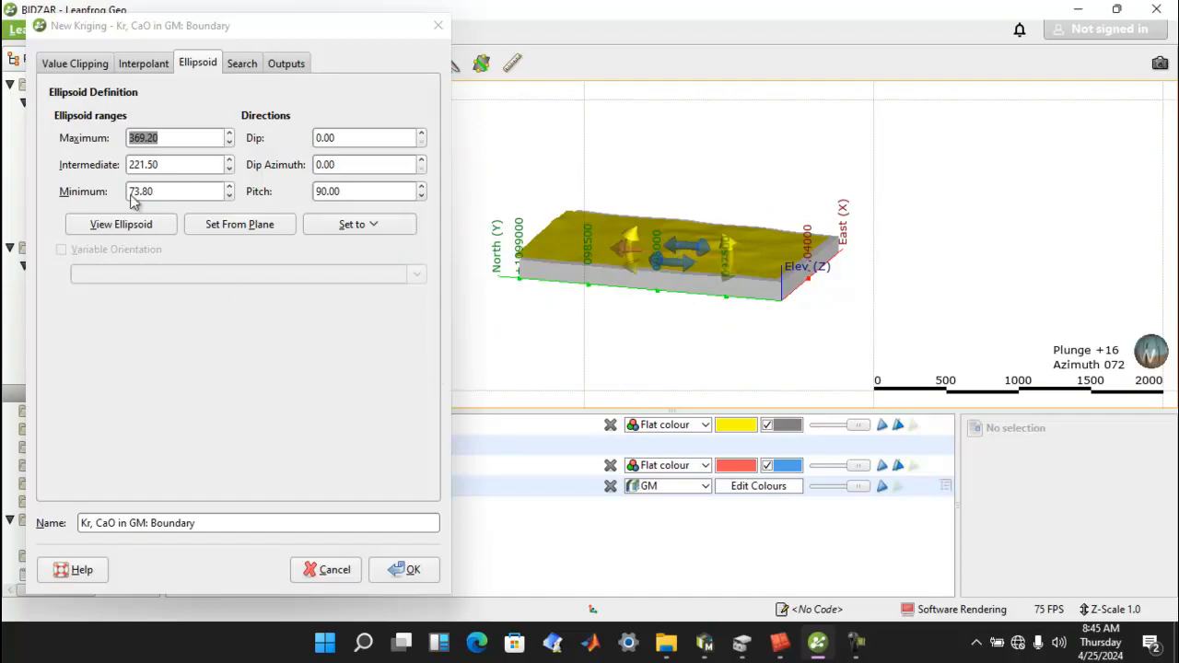
Set the kriging search to 5 minimum and 15 maximum samples, with an octant sector search of 4 samples per sector and 8 empty sectors.
left_click(242, 64)
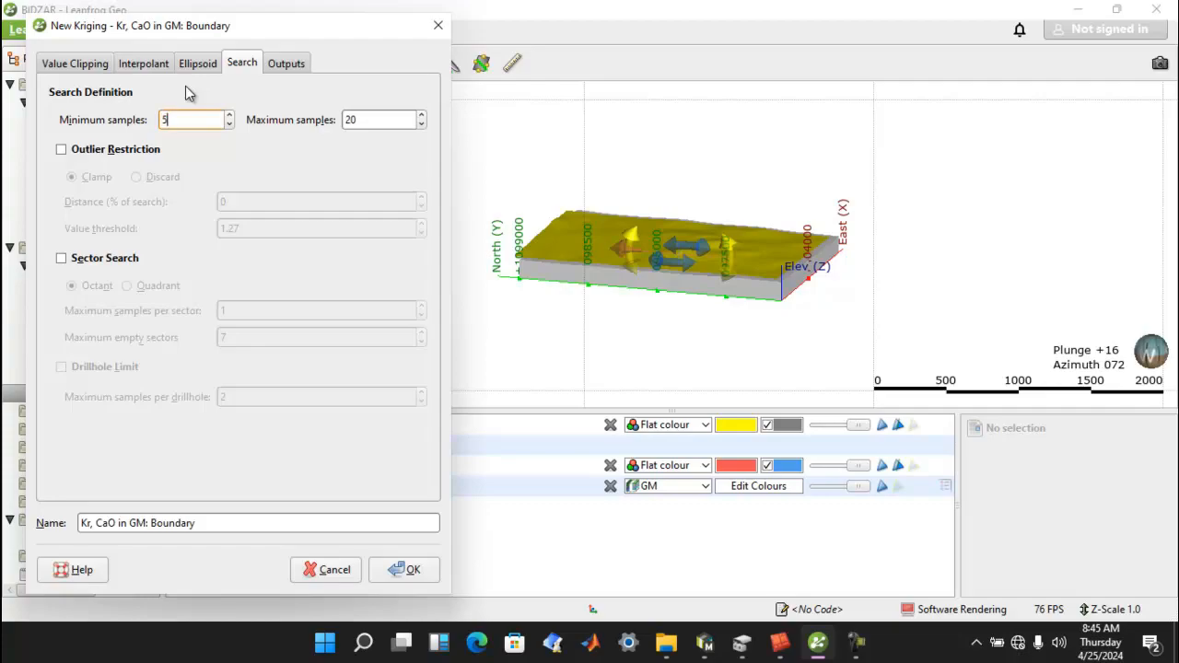
left_click(368, 120)
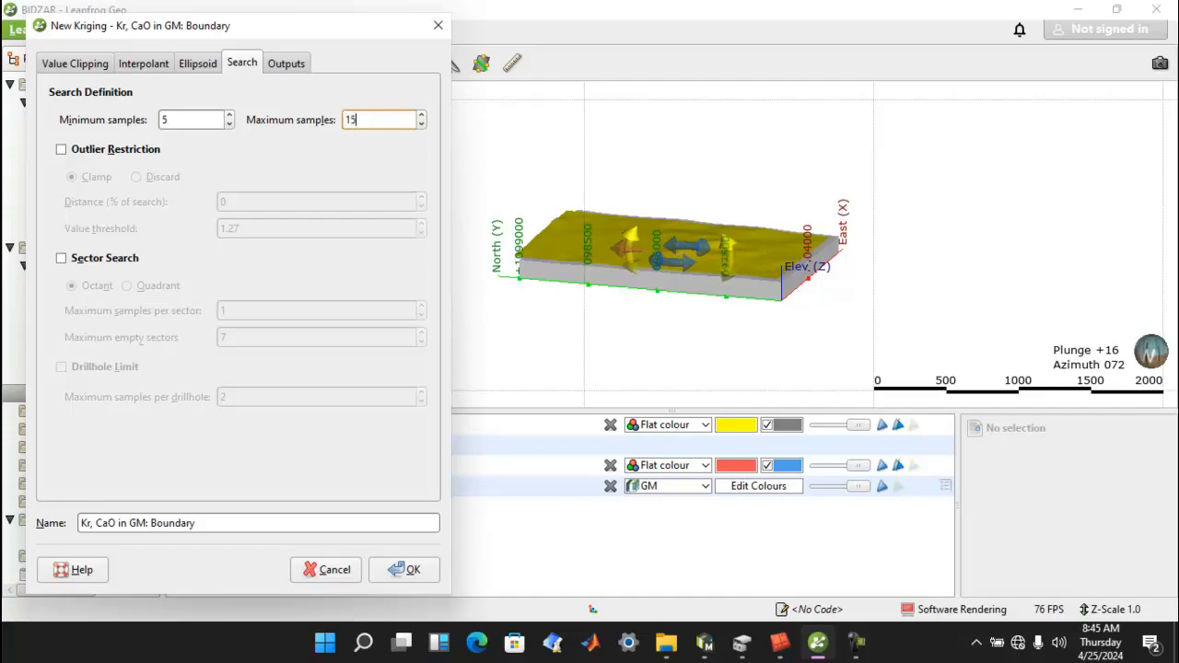
left_click(78, 262)
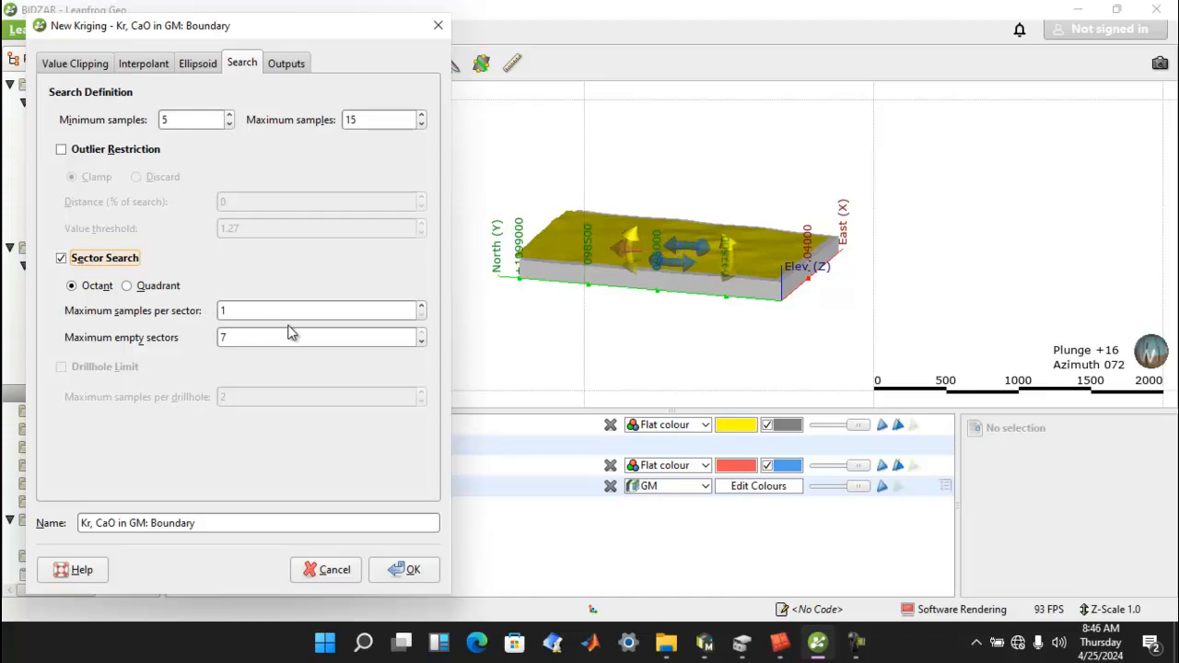
left_click(249, 312)
key("BackSpace")
type("4")
left_click(285, 343)
type("8")
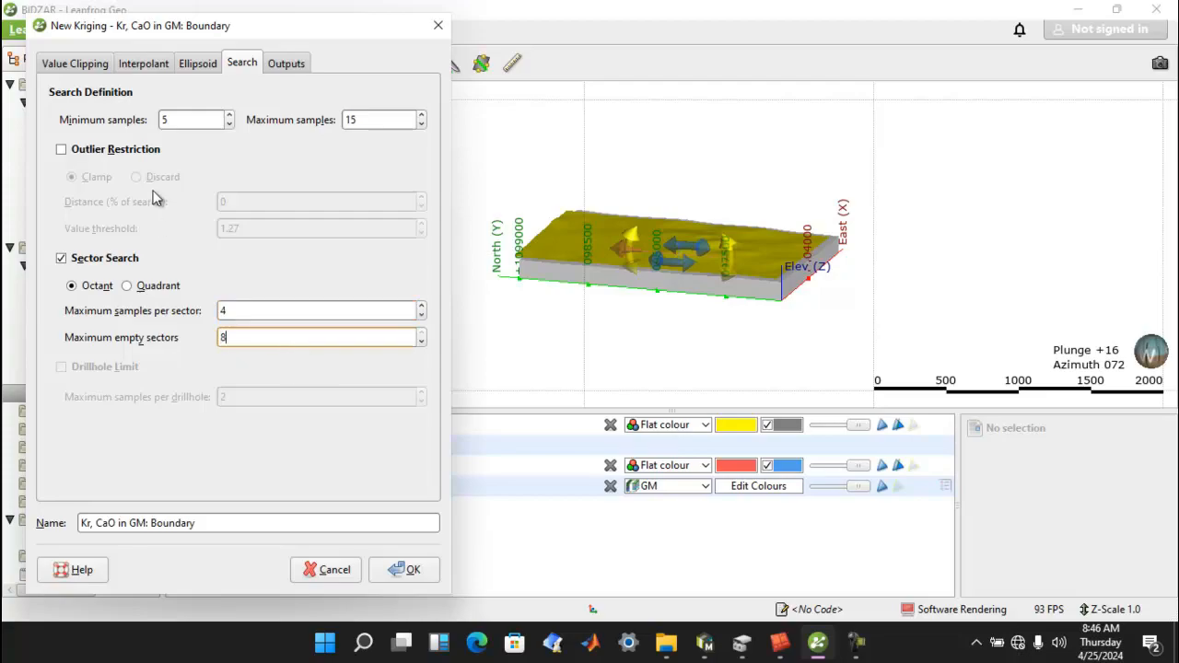
Include kriging mean (KM) and kriging variance (KV) in the estimator's output attributes.
left_click(272, 66)
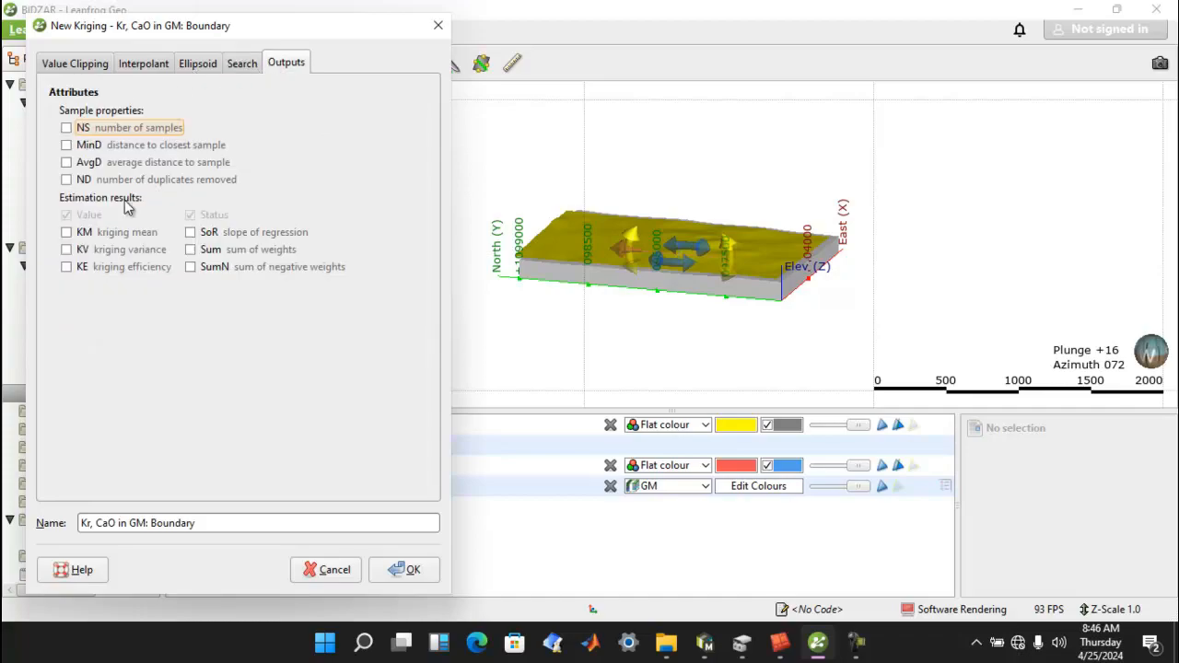
left_click(68, 233)
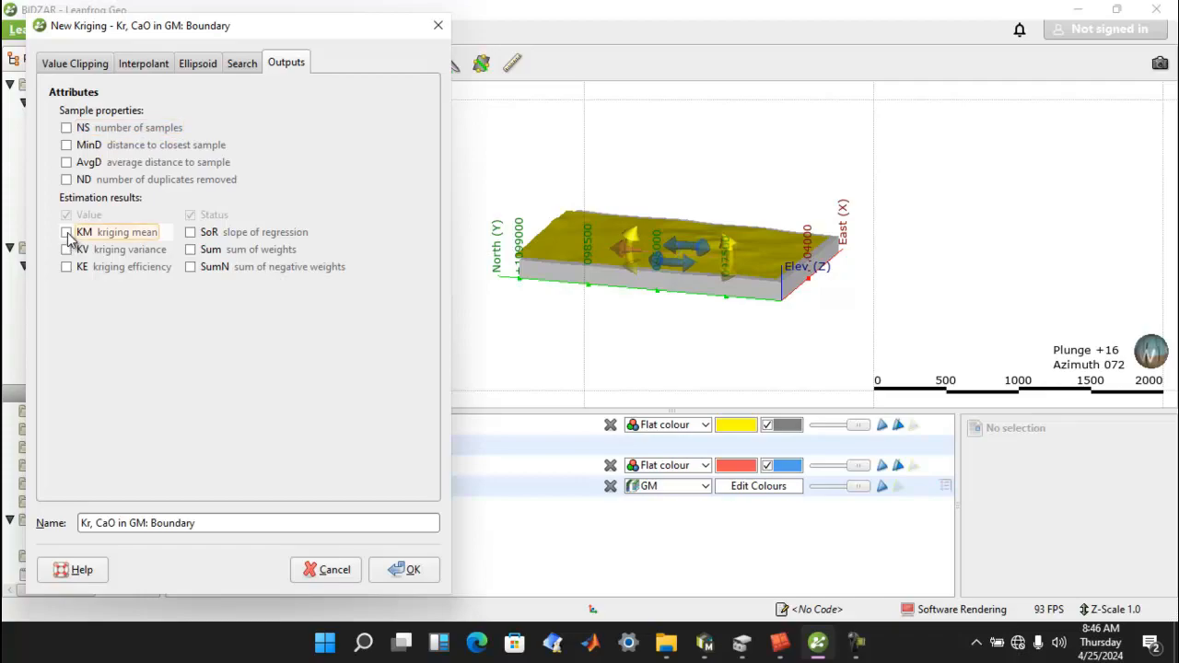
left_click(67, 249)
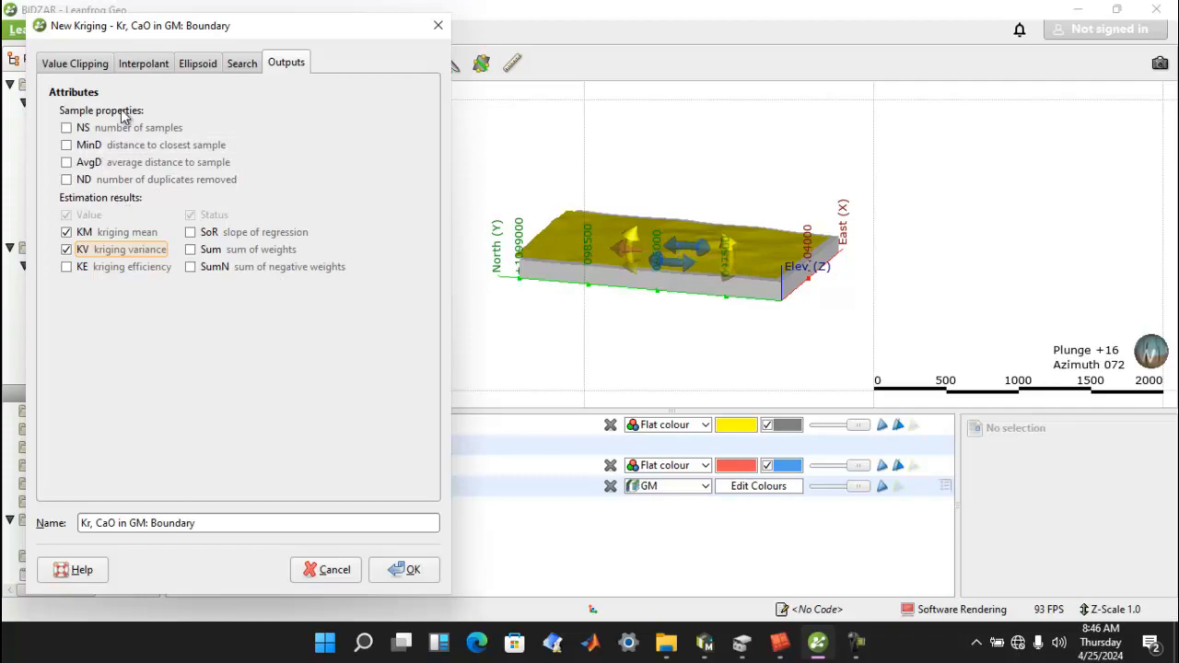
Review the estimator's search, ellipsoid, interpolant and value clipping settings, and create the Kr, CaO in GM: Boundary estimator.
left_click(242, 63)
left_click(198, 63)
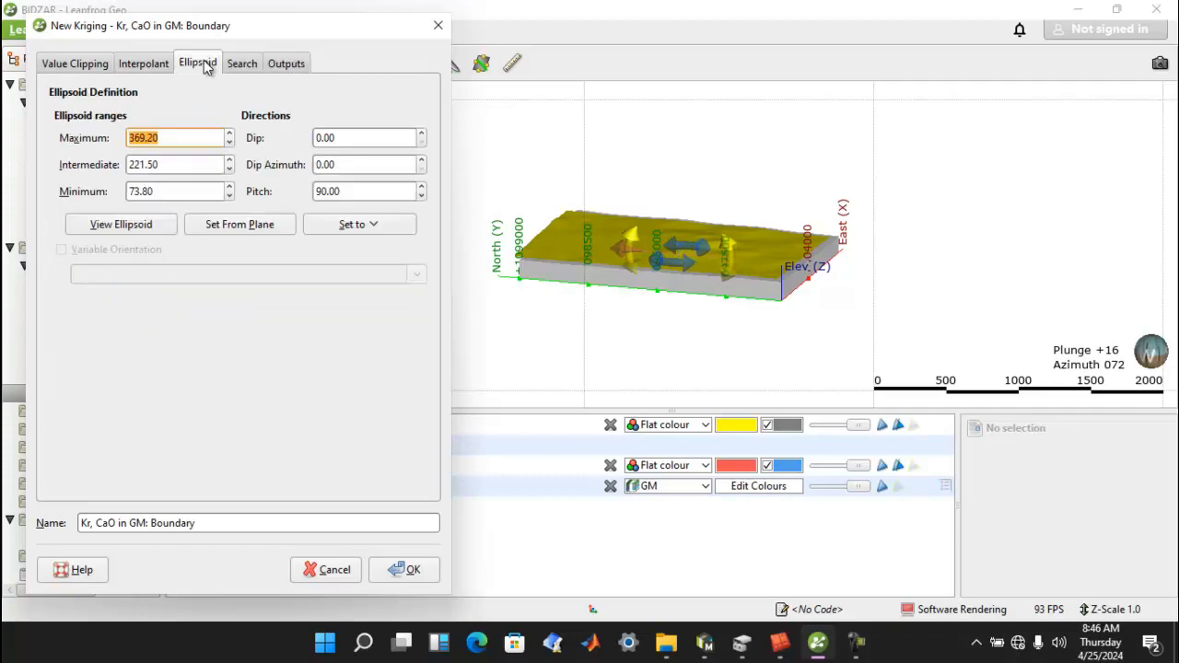
left_click(144, 63)
left_click(92, 65)
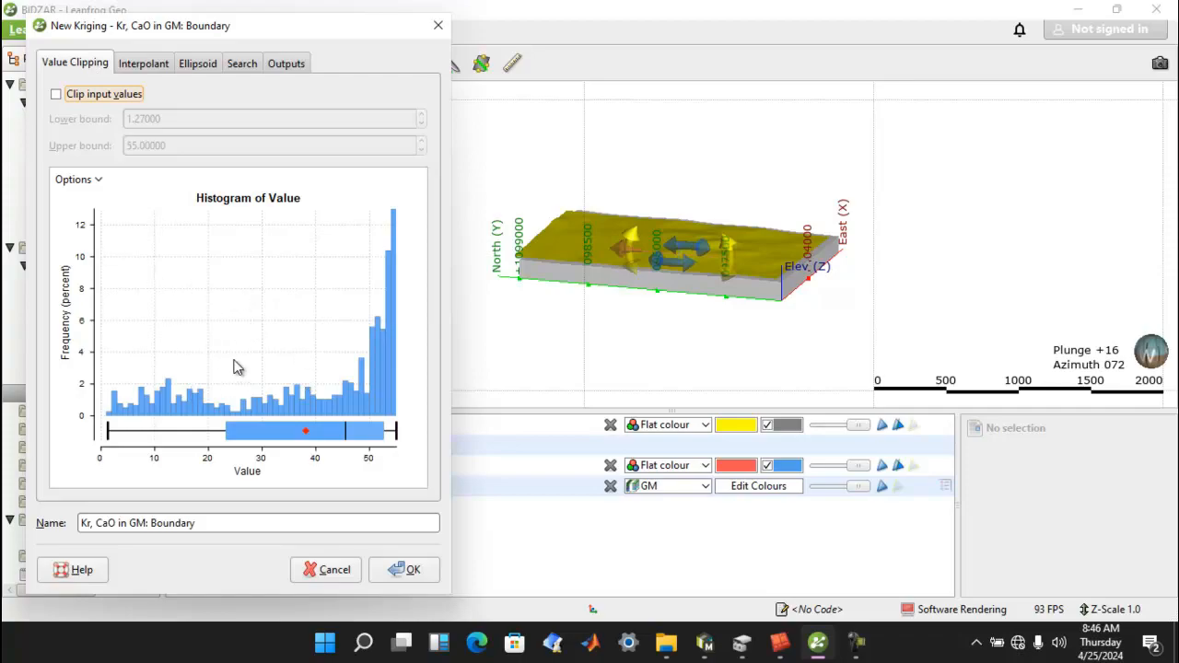
left_click(398, 569)
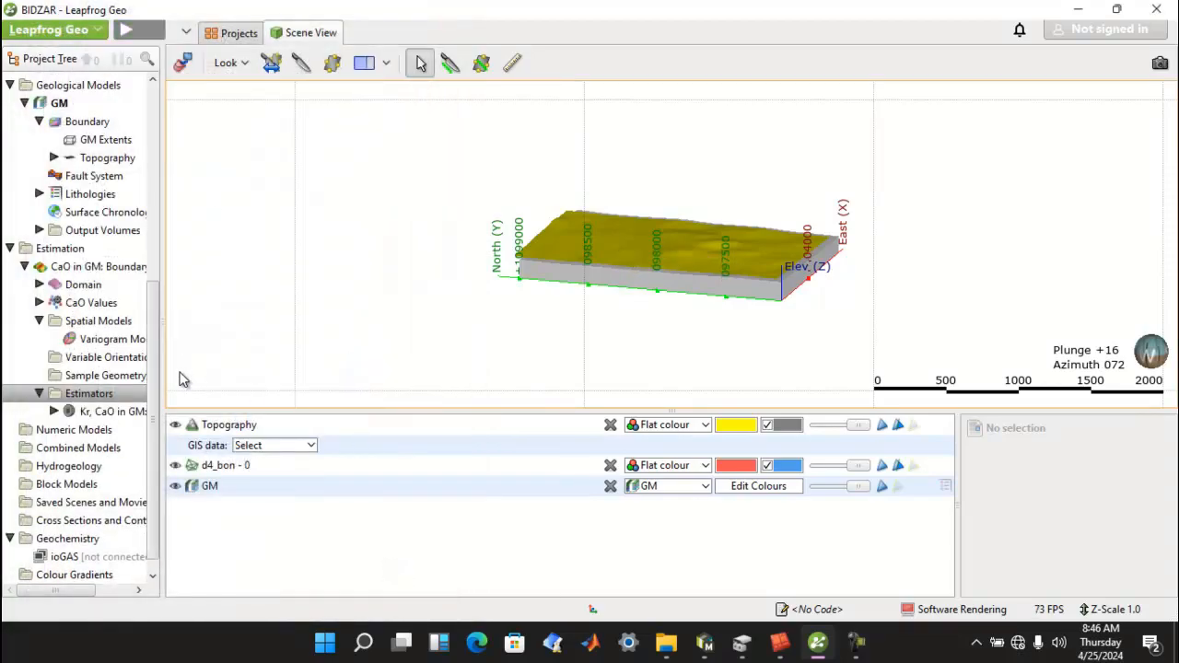
Start a new block model with a block size of 25 × 25 × 10 and extents enclosing GM Extents.
scroll(145, 299, "up", 3)
scroll(145, 300, "down", 3)
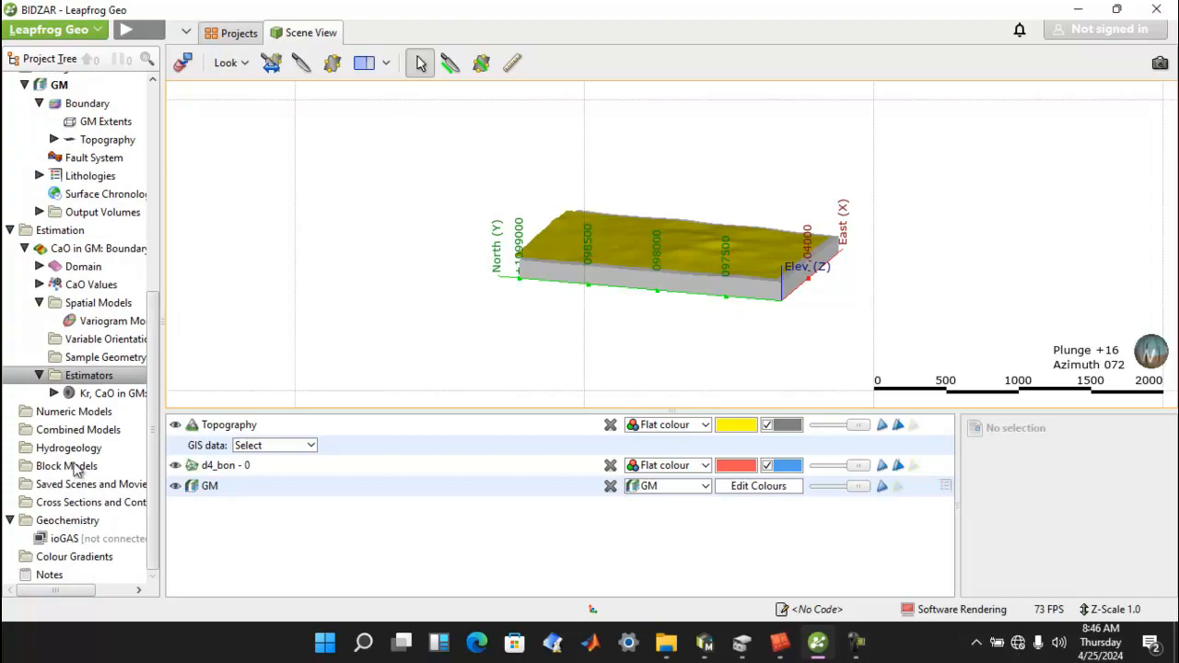
left_click(80, 463)
right_click(80, 461)
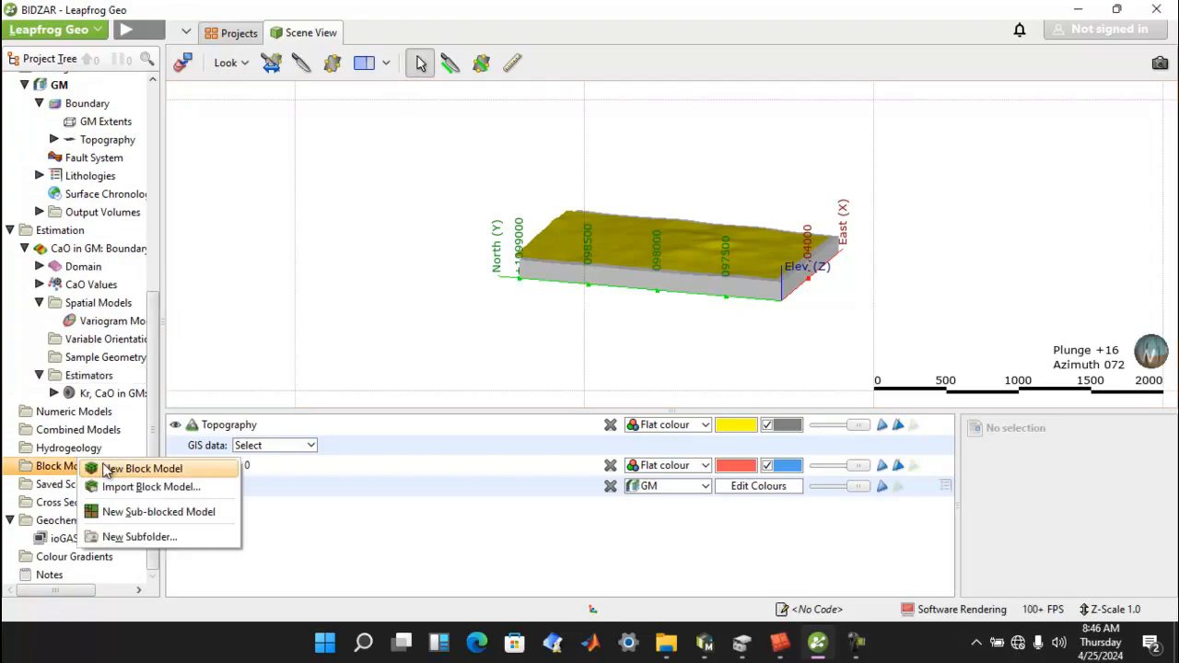
left_click(138, 469)
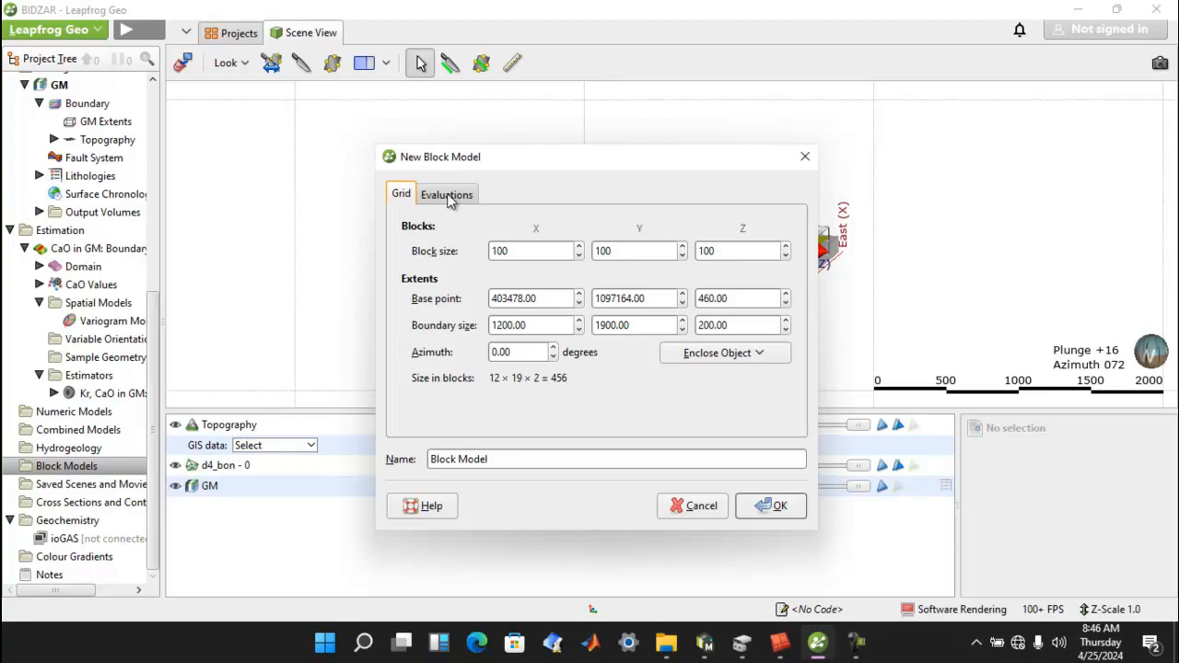
left_click(524, 251)
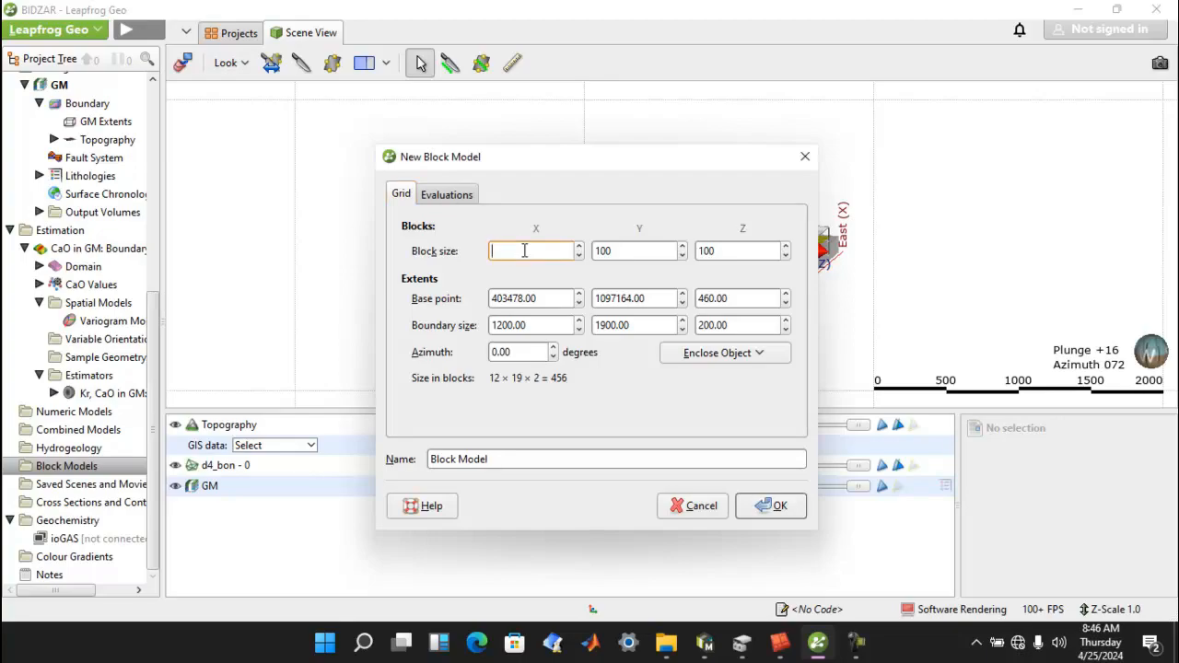
type("25")
key("Tab")
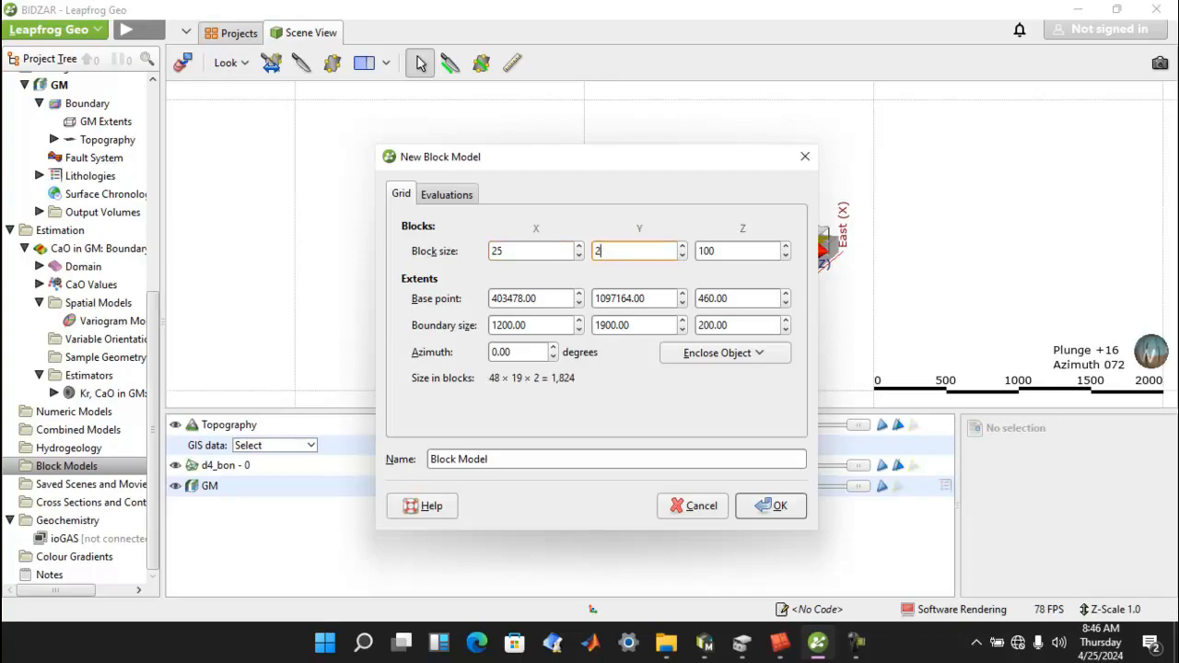
type("25")
key("Tab")
type("1")
left_click(723, 353)
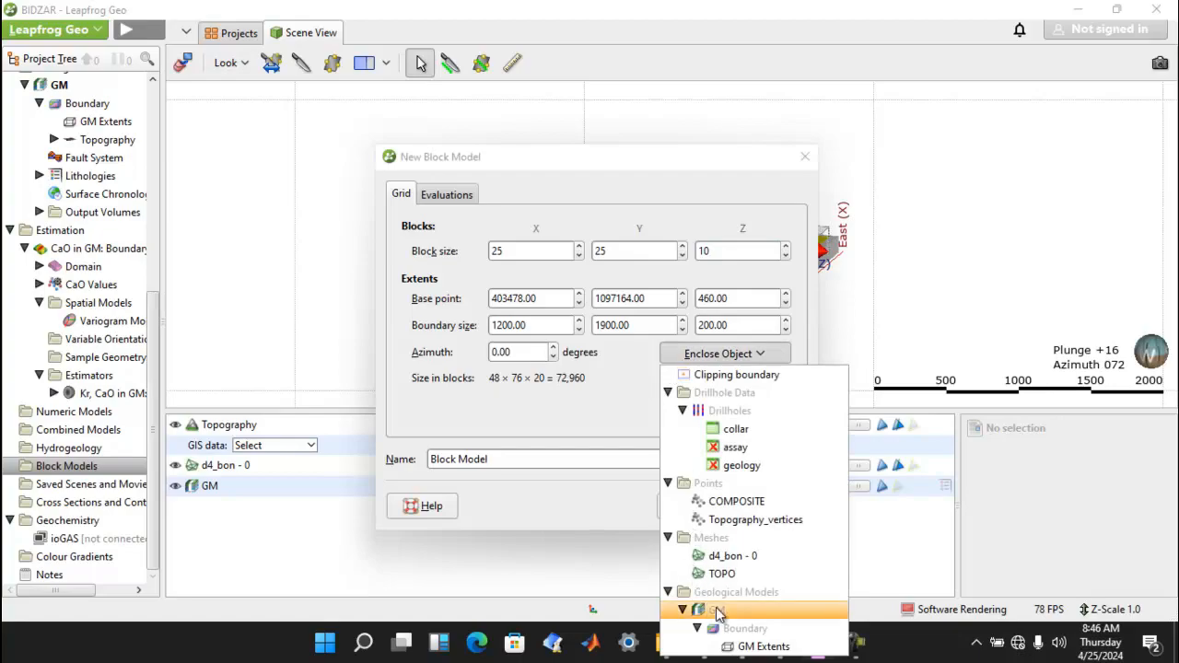
left_click(754, 645)
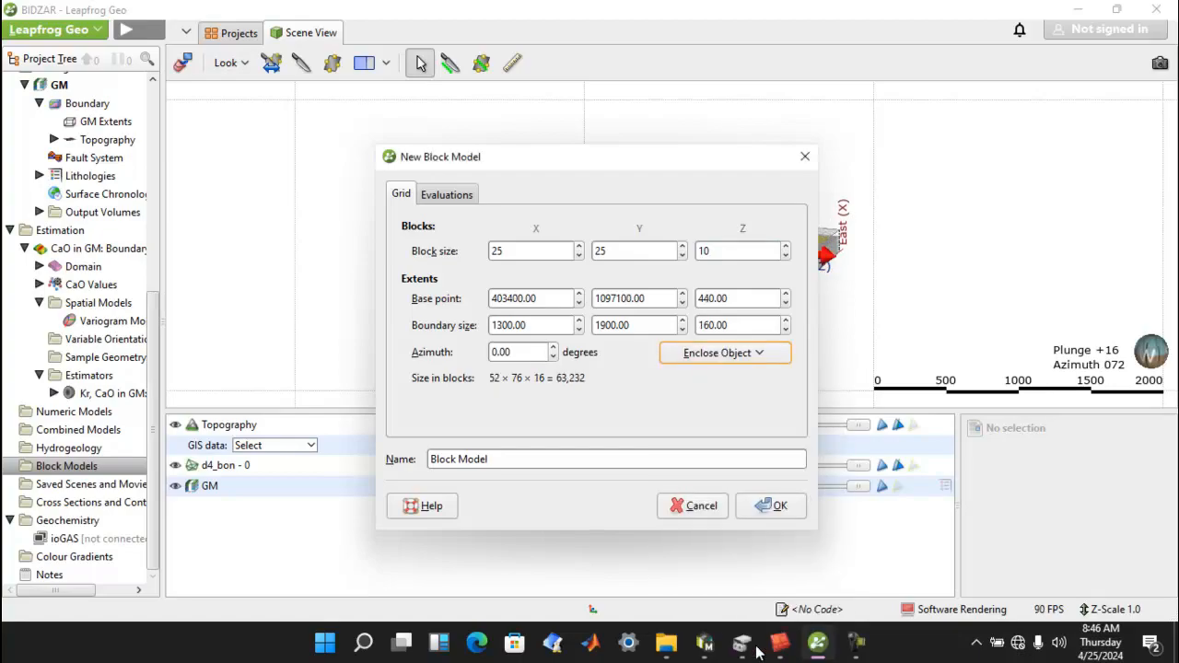
Add the GM model and the Kr, CaO in GM: Boundary estimator as evaluations and create the block model.
left_click(447, 194)
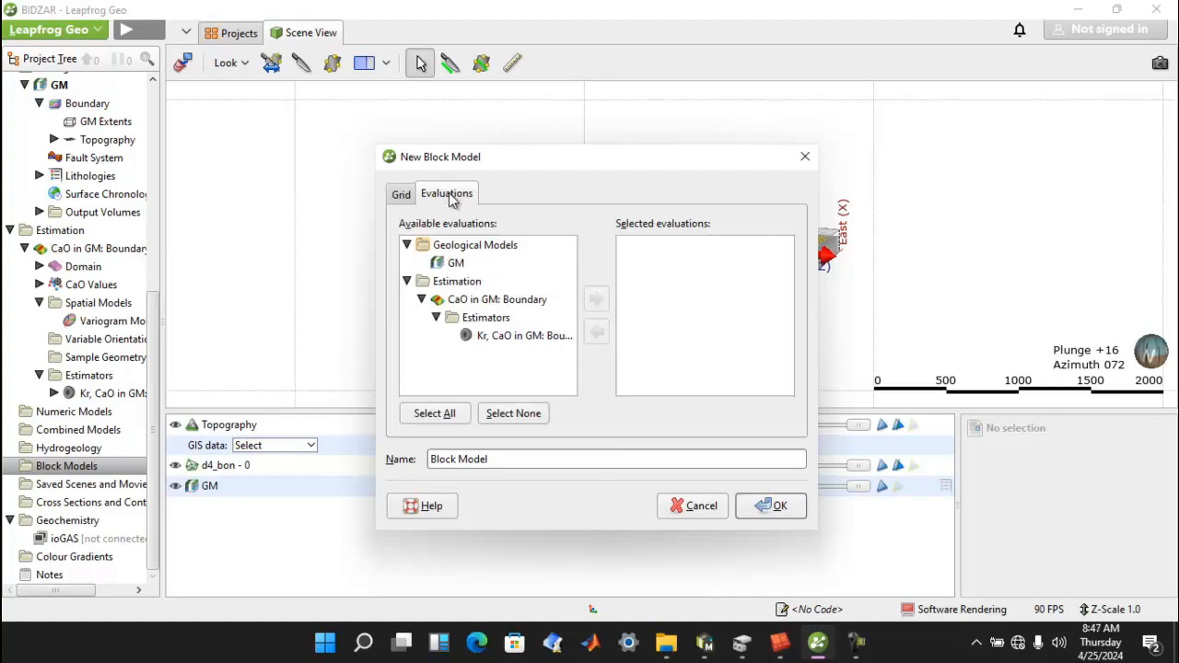
left_click(455, 263)
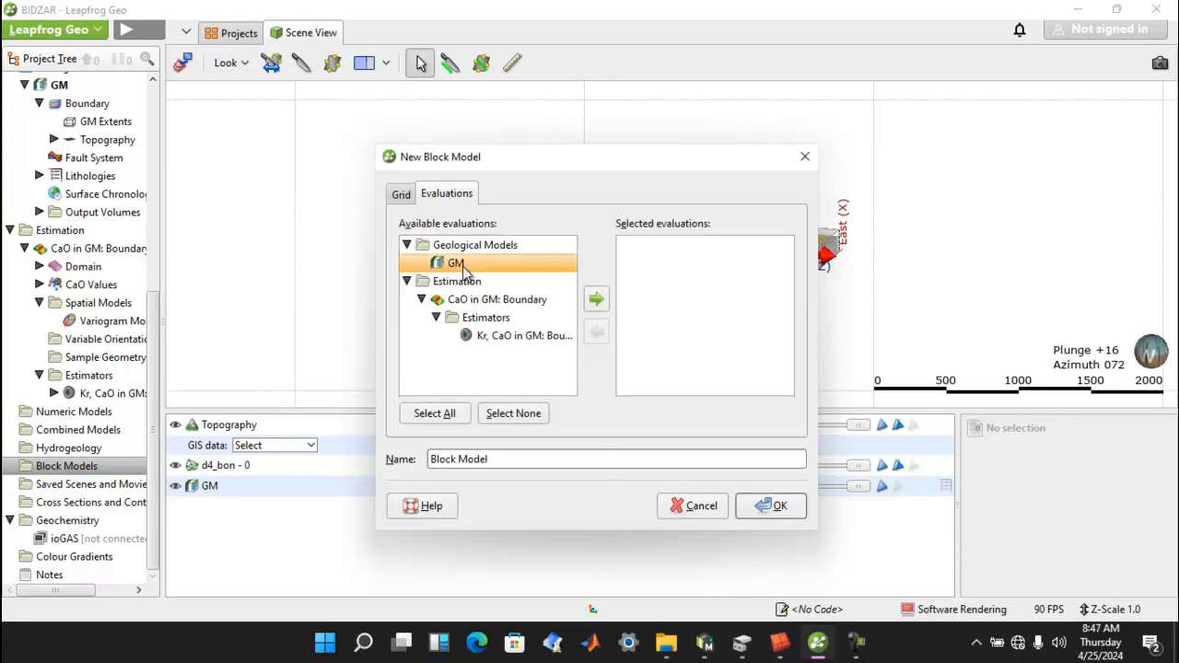
left_click(596, 299)
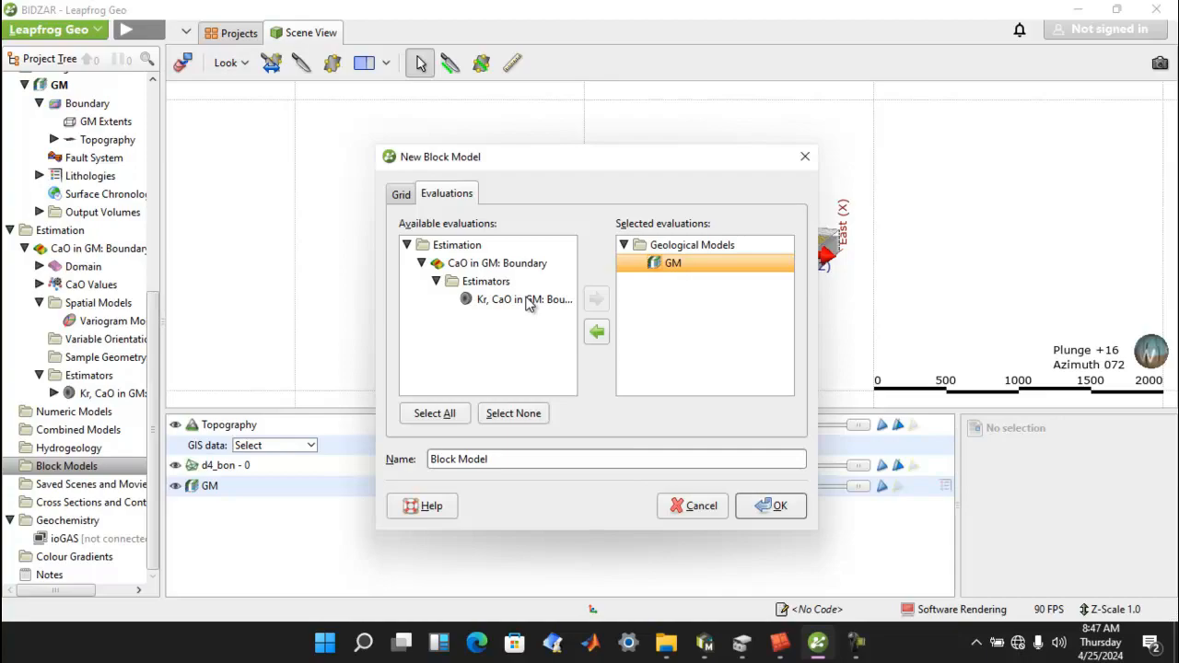
left_click(529, 300)
left_click(596, 298)
left_click(758, 509)
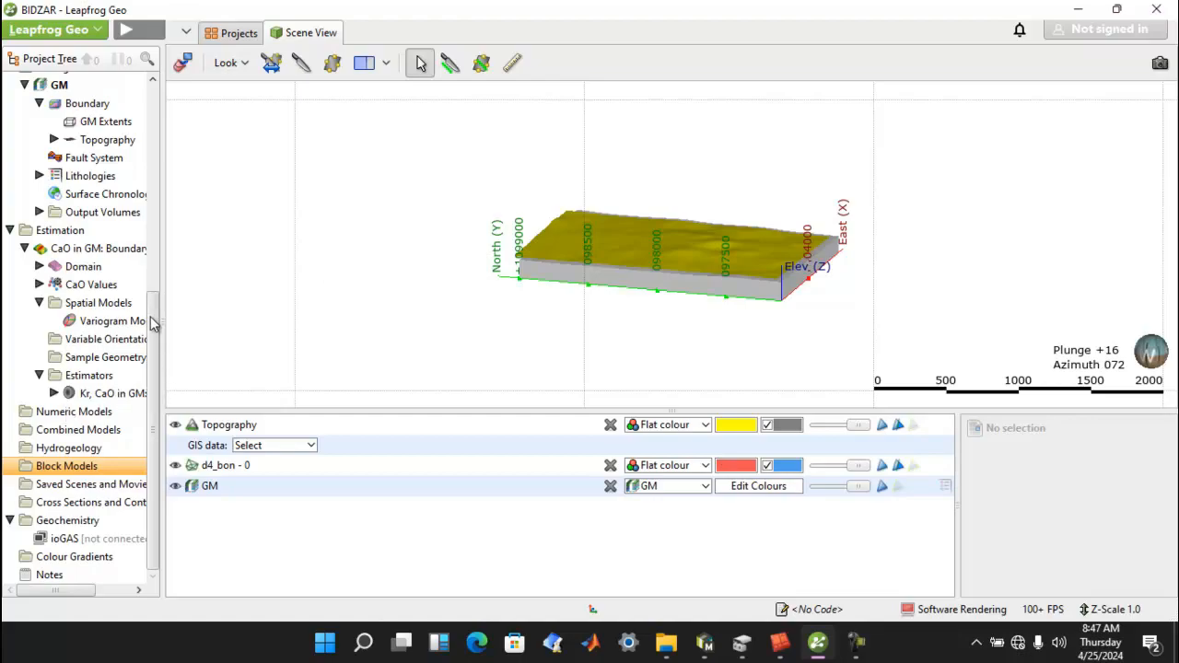
Show the new block model in the scene and hide the GM model and the d4_bon - 0 mesh.
scroll(151, 319, "up", 2)
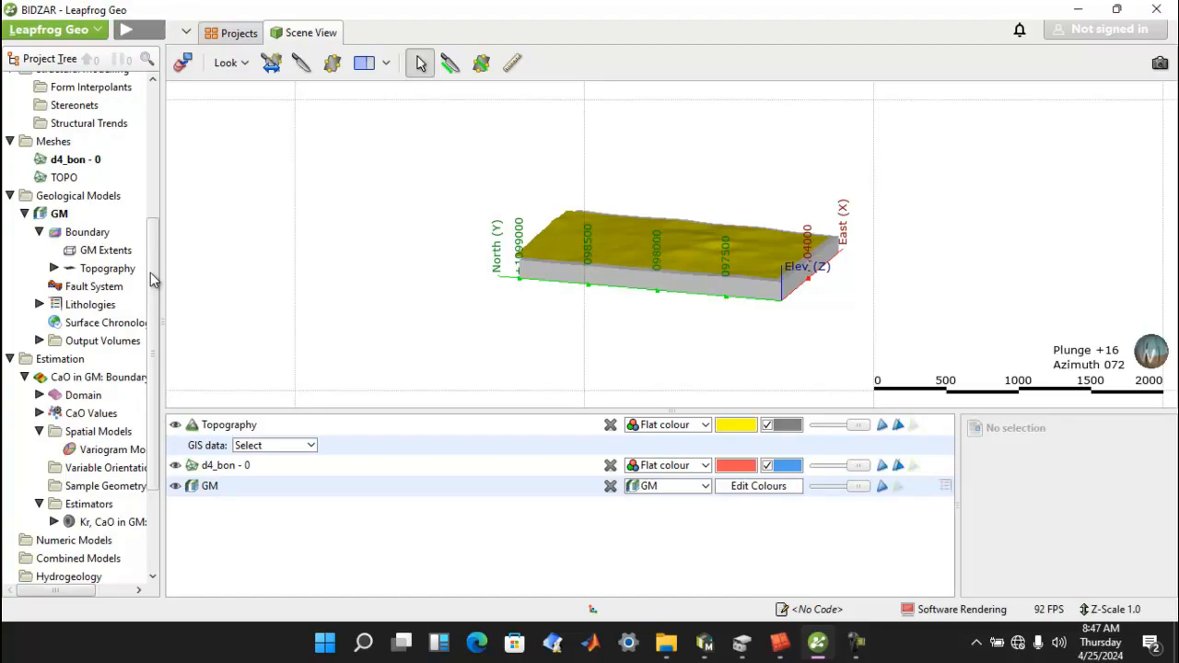
left_click_drag(143, 378, 163, 494)
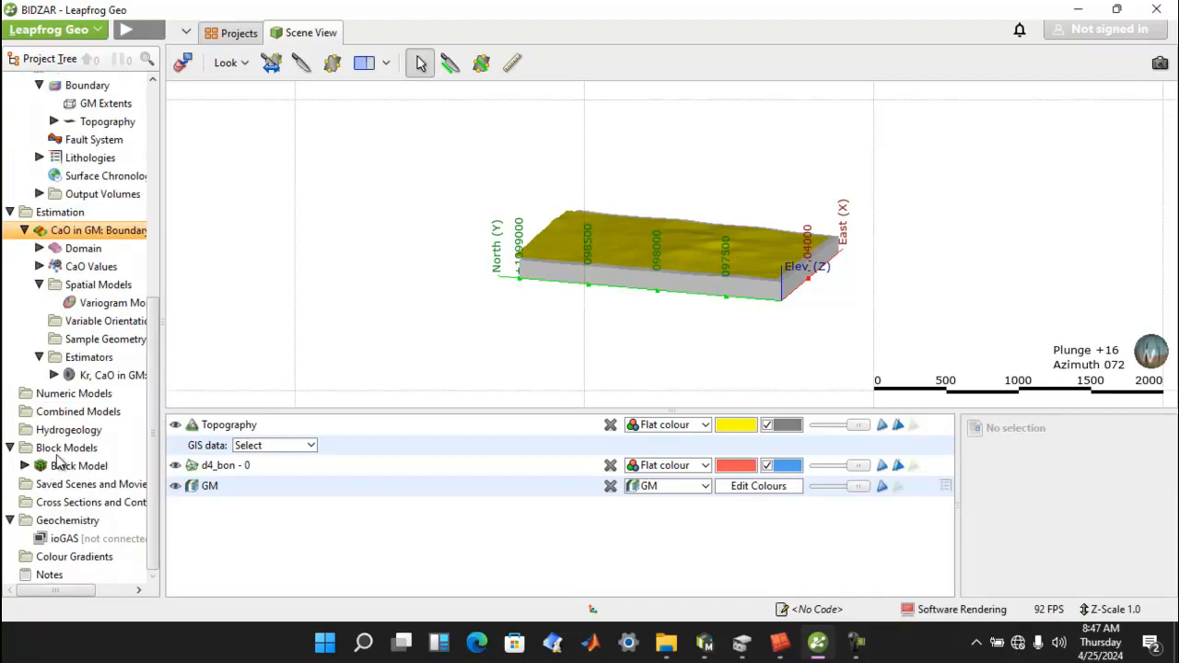
left_click_drag(64, 466, 424, 334)
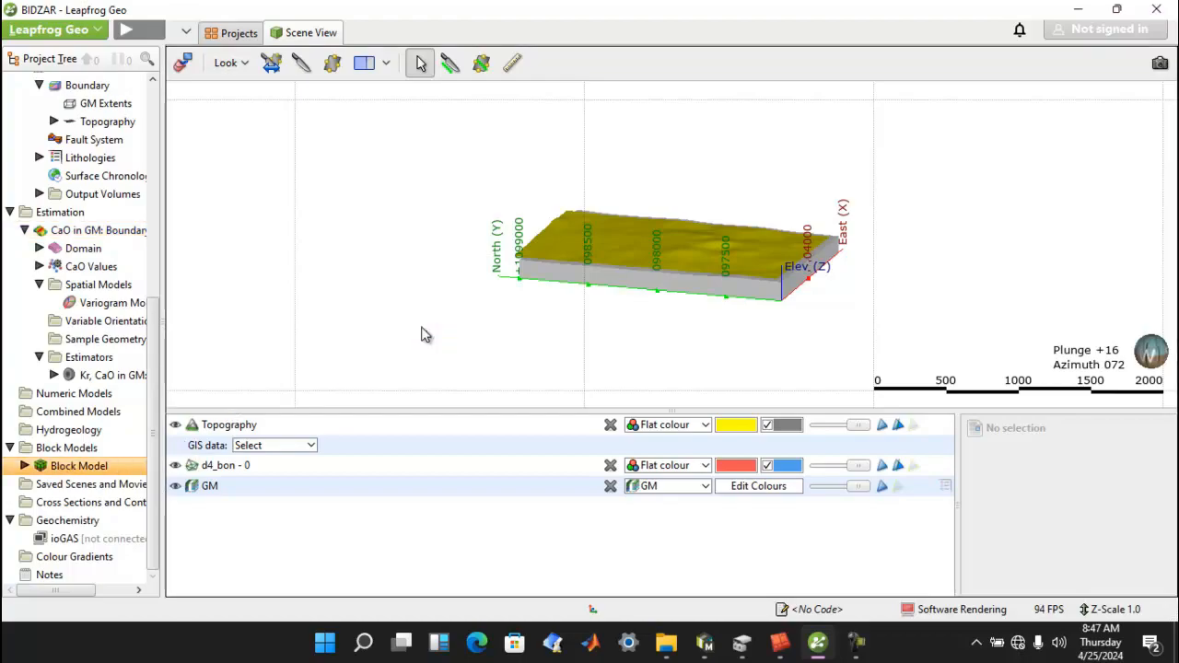
left_click(182, 489)
left_click(178, 472)
left_click(176, 466)
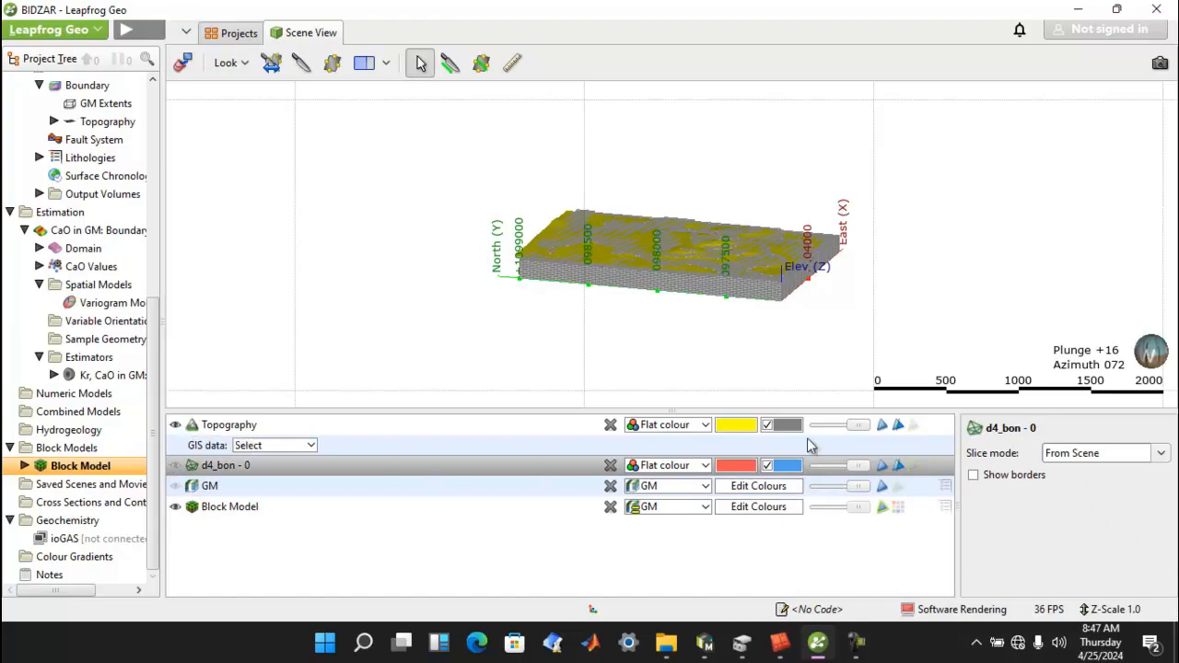
Make the topography semi-transparent and colour the block model by the Kr, CaO in GM: Boundary estimate.
mouse_move(864, 433)
left_mouse_down()
mouse_move(827, 433)
mouse_move(844, 435)
left_mouse_up()
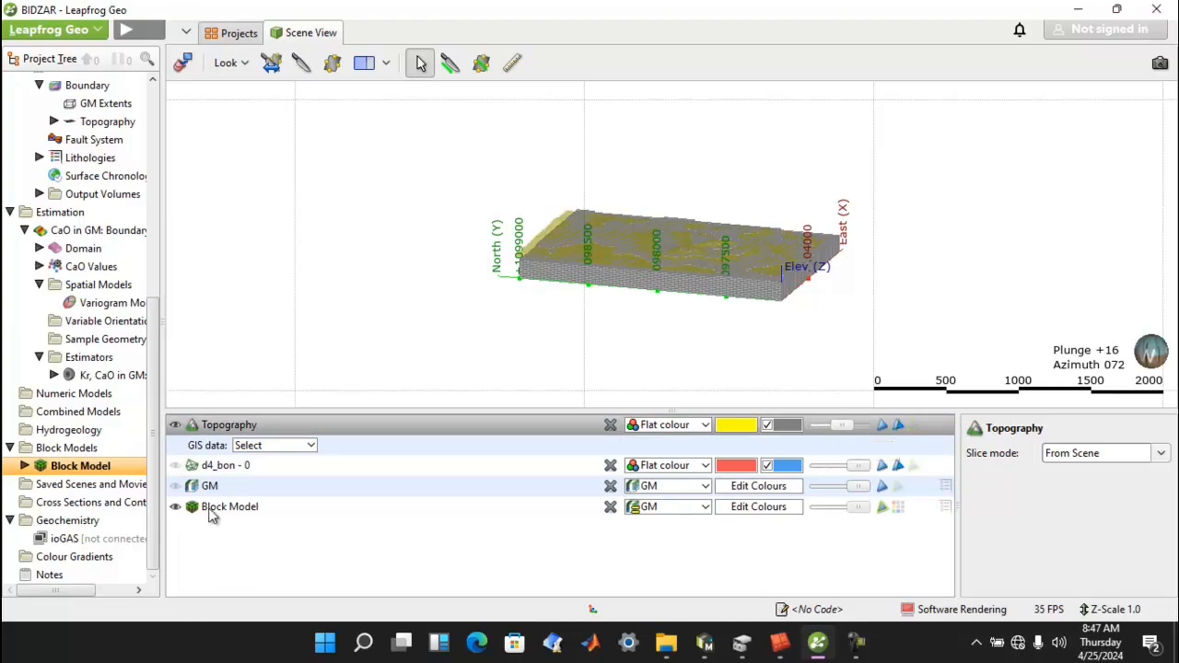
left_click(702, 509)
left_click(702, 579)
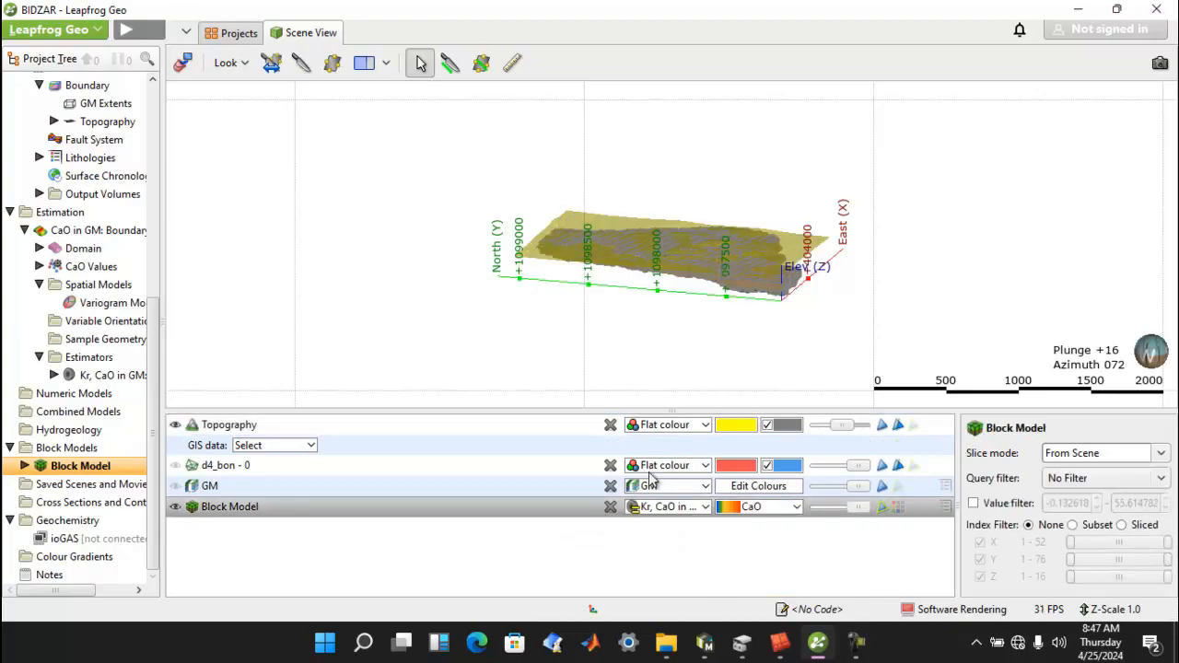
mouse_move(623, 288)
left_mouse_down()
mouse_move(623, 313)
mouse_move(590, 344)
mouse_move(556, 329)
mouse_move(605, 255)
mouse_move(642, 290)
left_mouse_up()
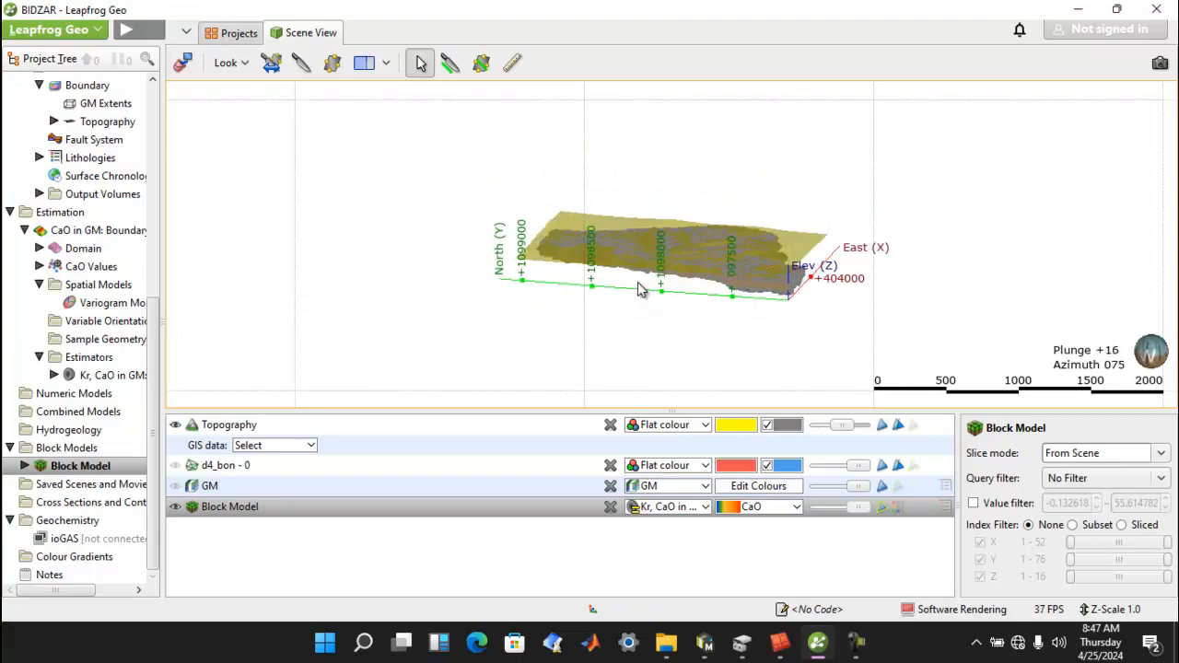
Hide the topography and inspect the CaO grade distribution across the block model.
left_click(175, 425)
left_click_drag(521, 267, 513, 306)
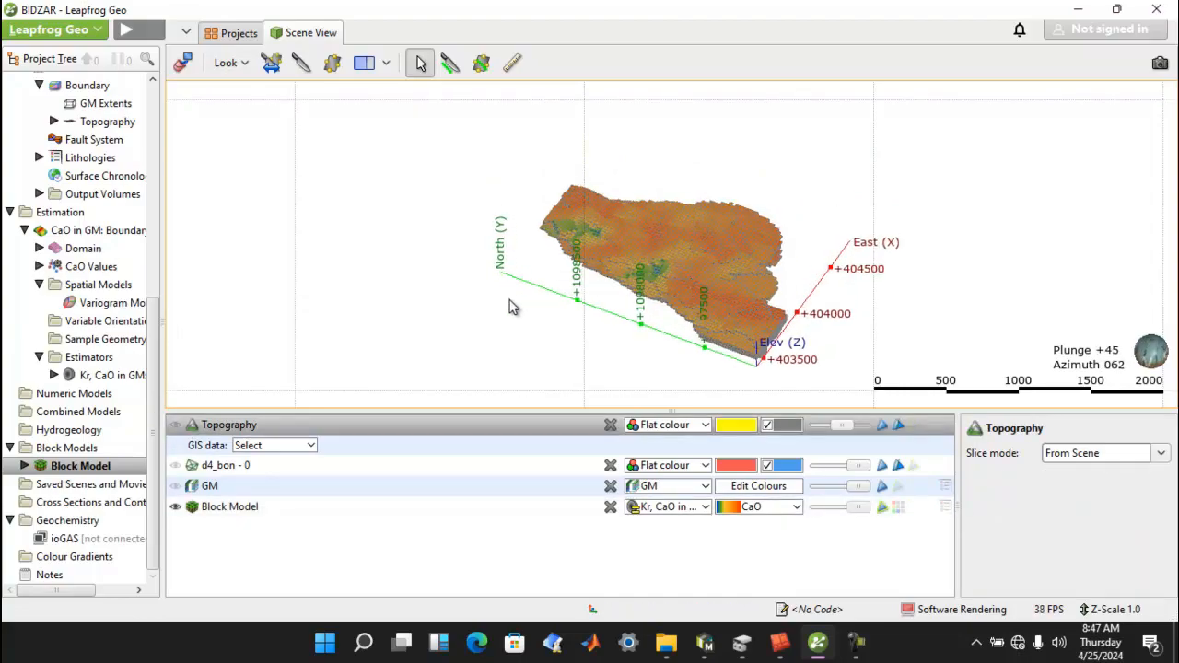
scroll(513, 307, "up", 5)
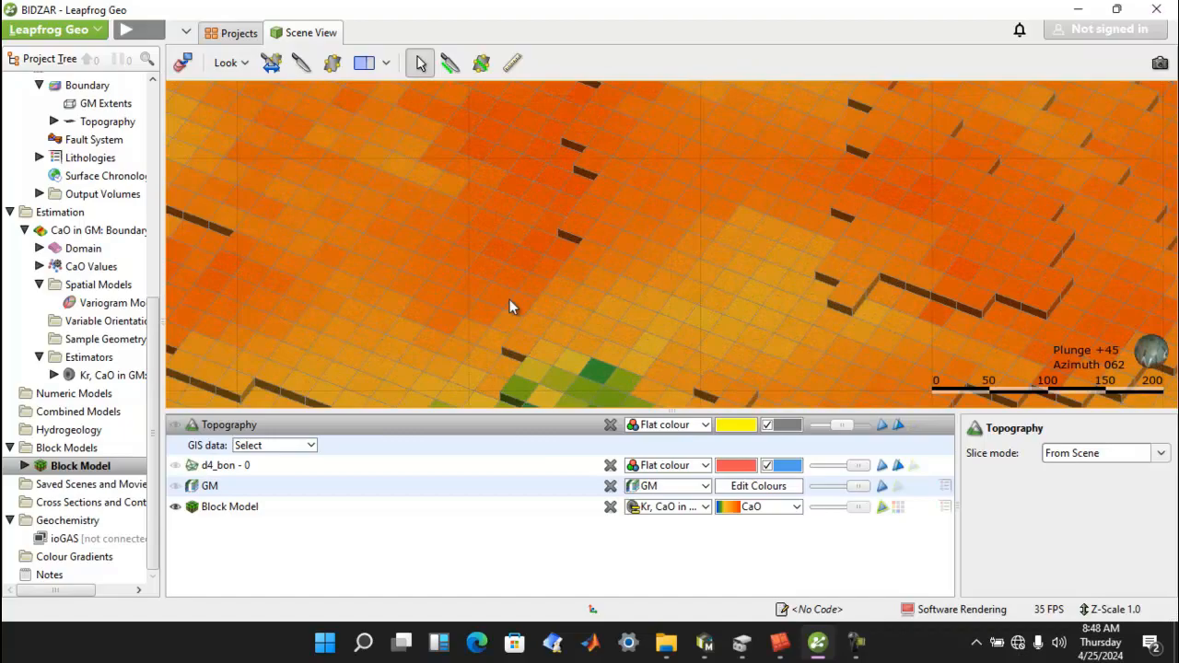
scroll(511, 304, "down", 3)
left_click_drag(539, 291, 798, 286)
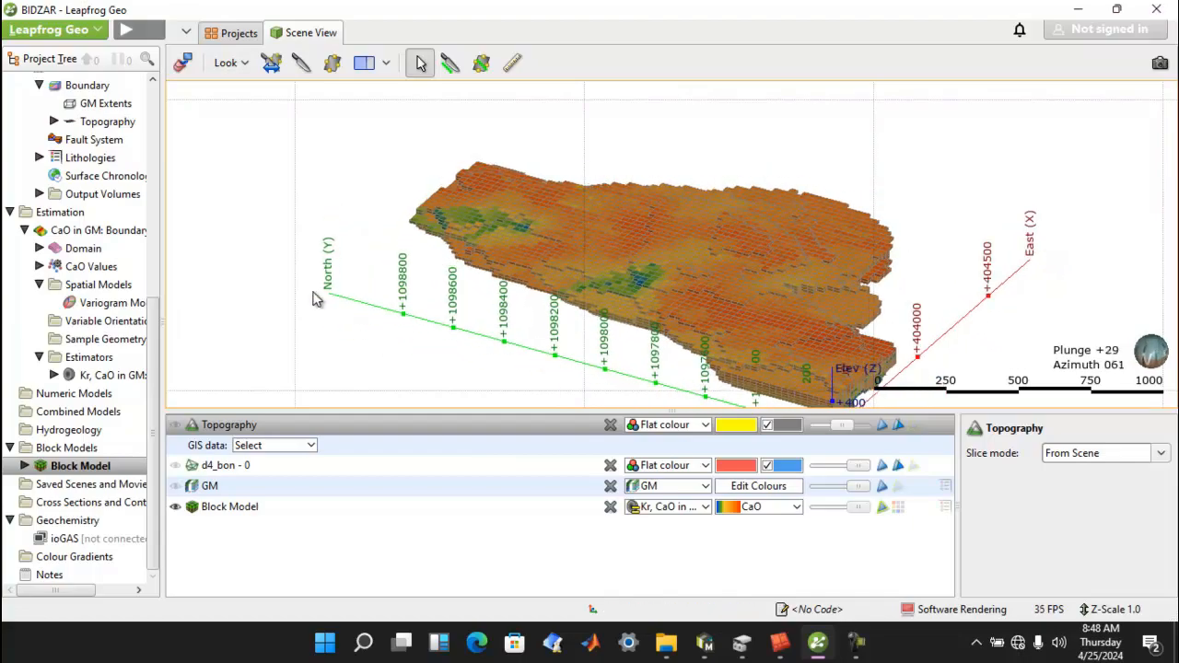
Start a new grade tonnage graph for the block model, unfiltered, with a constant density of 2.2 g/cm³ and grade unit g/t.
right_click(73, 465)
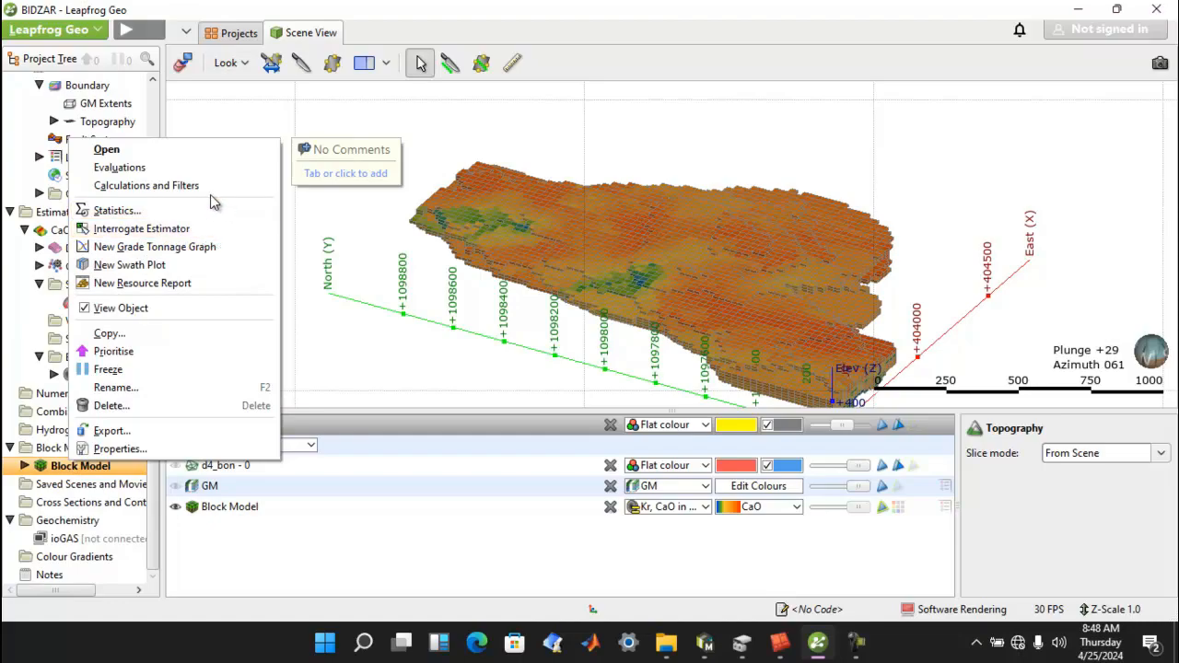
left_click(175, 249)
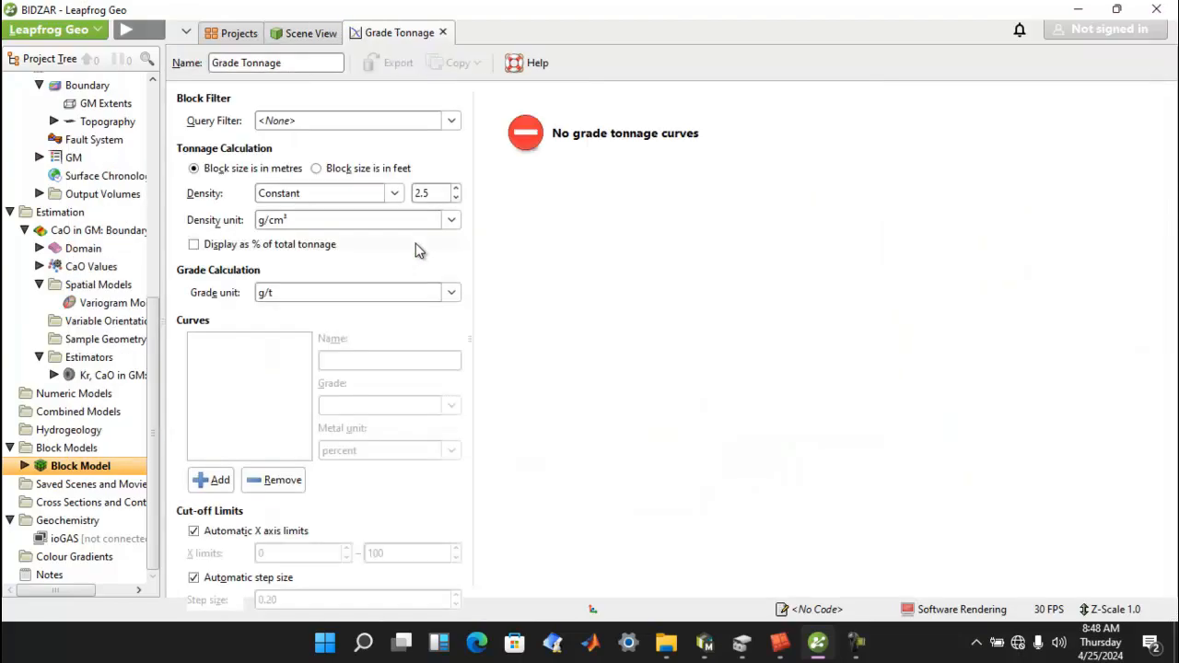
left_click(452, 121)
left_click(411, 141)
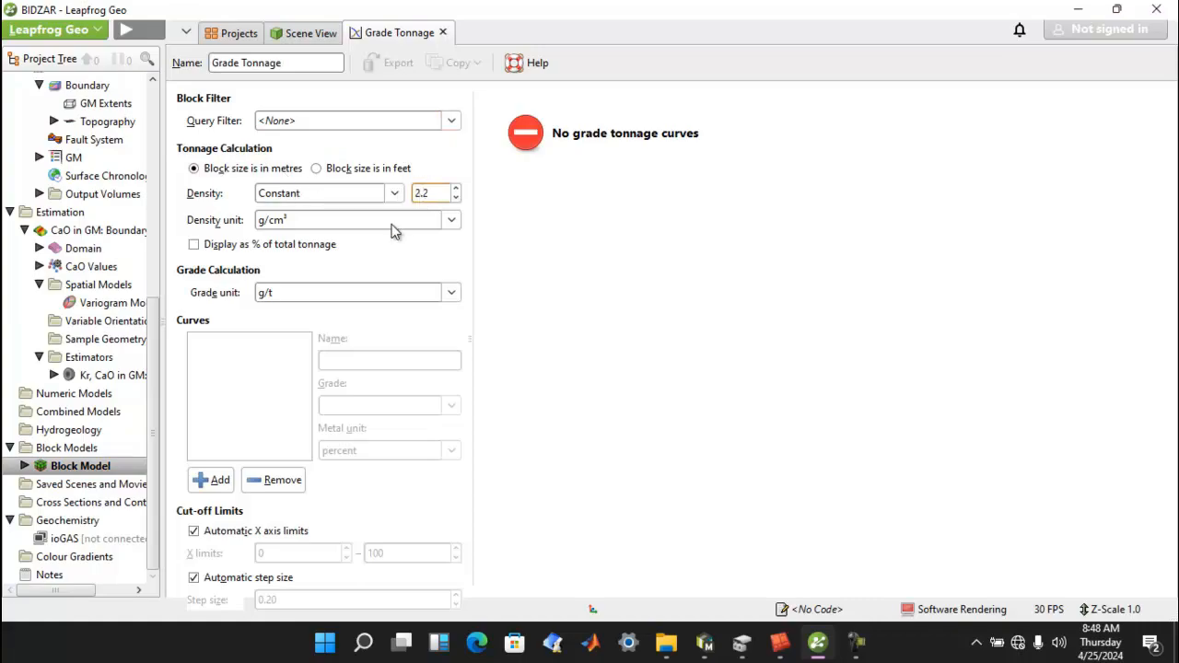
left_click(452, 220)
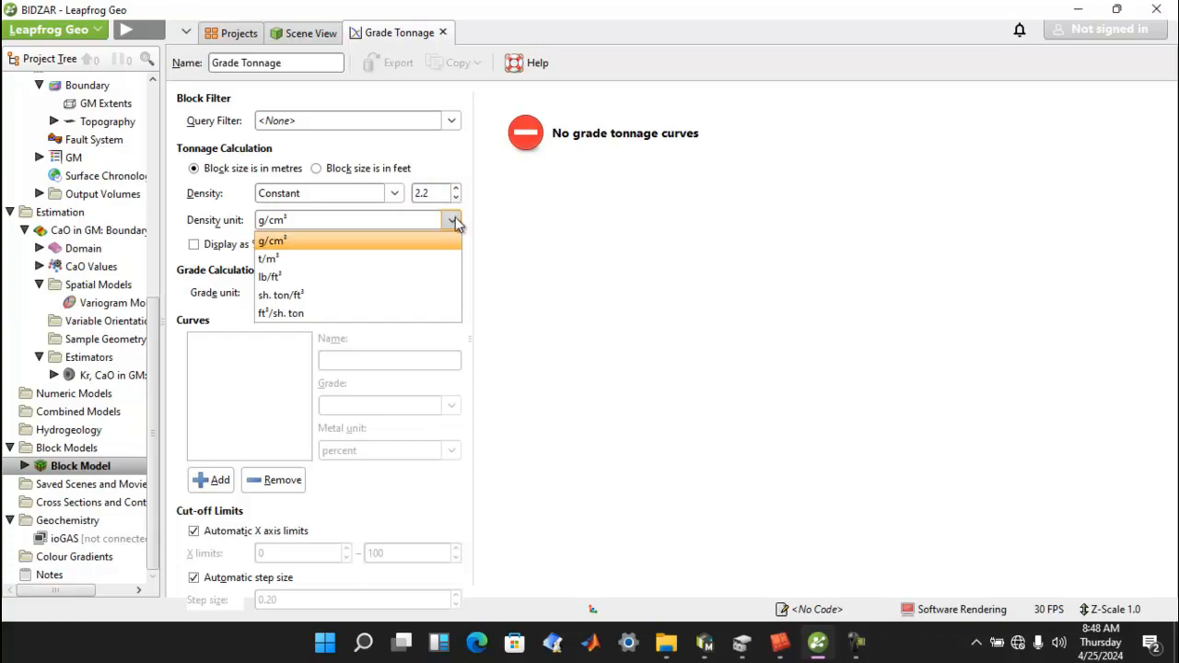
left_click(455, 217)
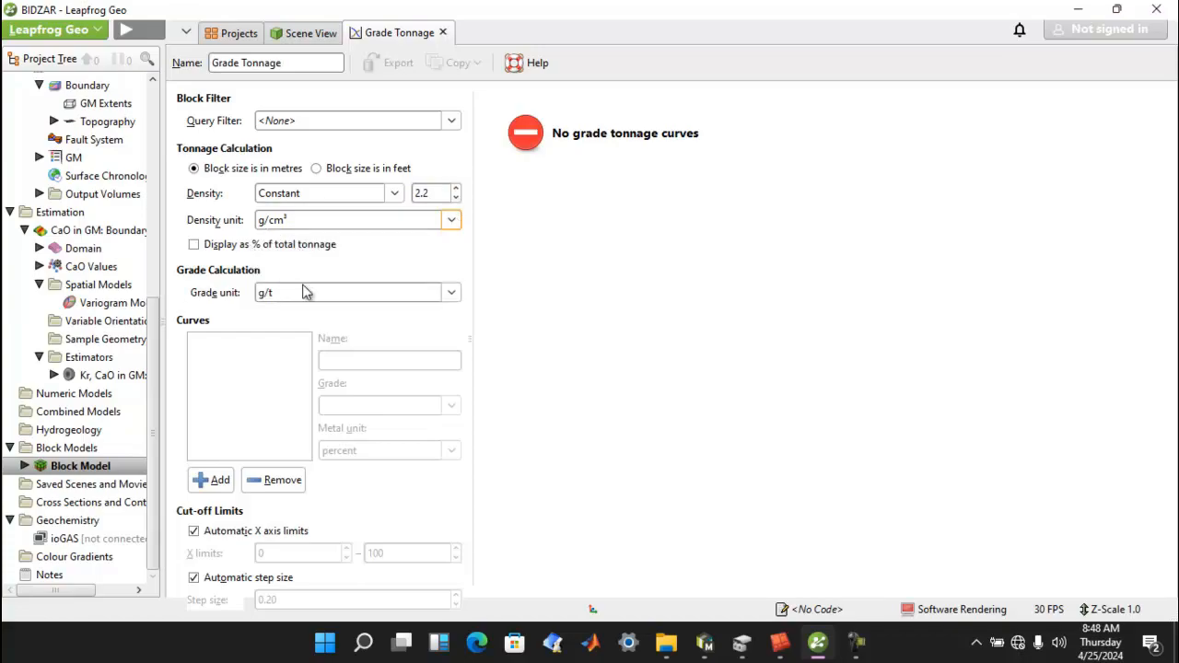
left_click(453, 292)
left_click(454, 289)
Add a grade tonnage curve that uses Kr, CaO in GM: Boundary: KM as its grade.
left_click(212, 477)
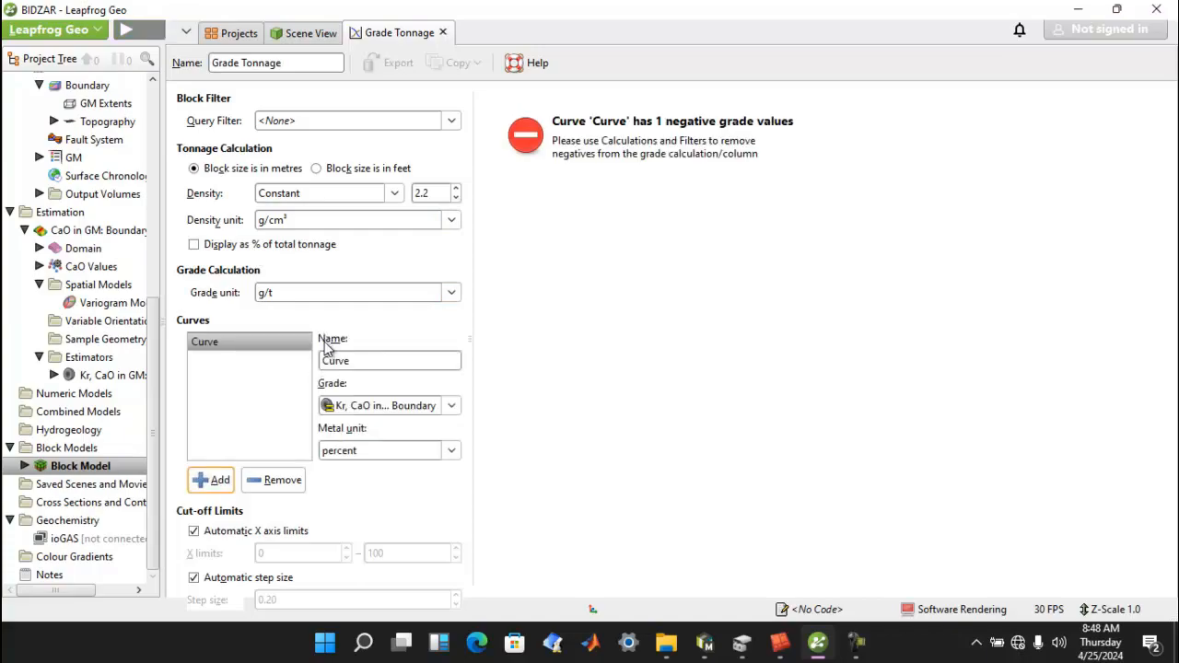
left_click(451, 406)
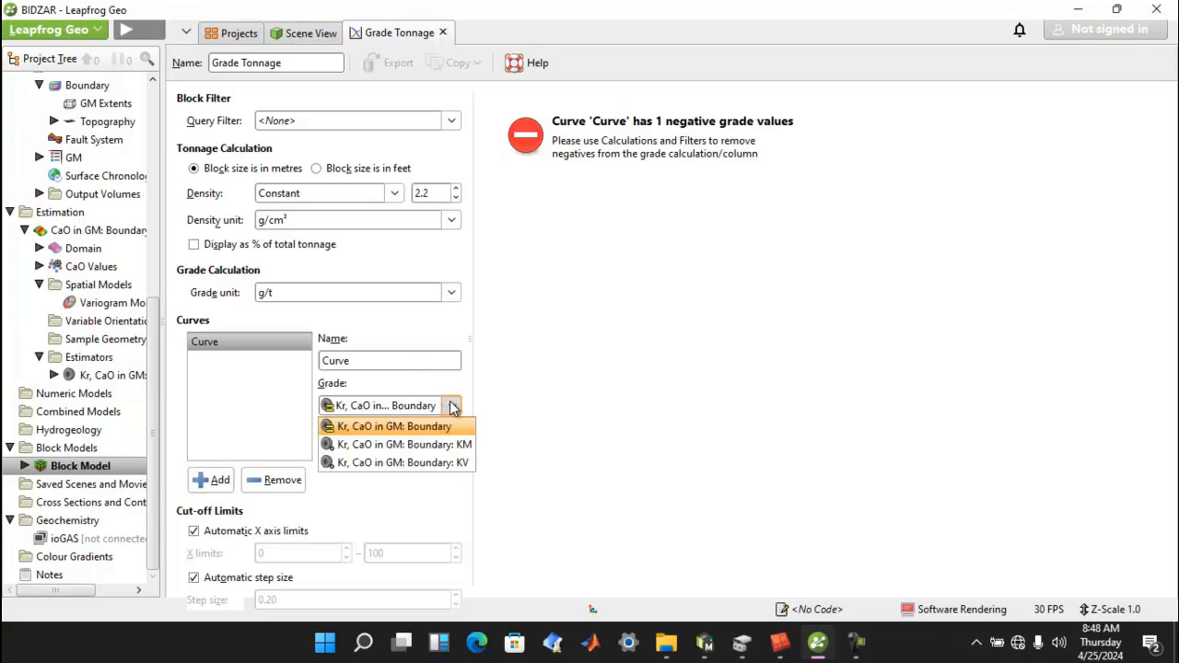
left_click(452, 406)
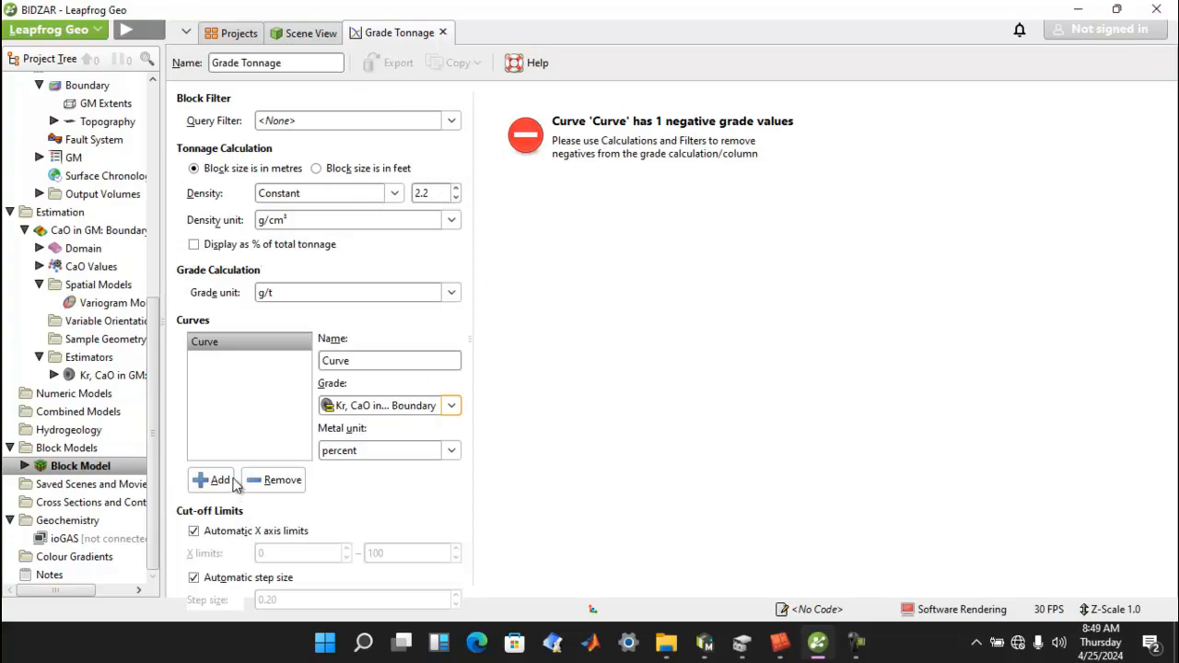
key("Down")
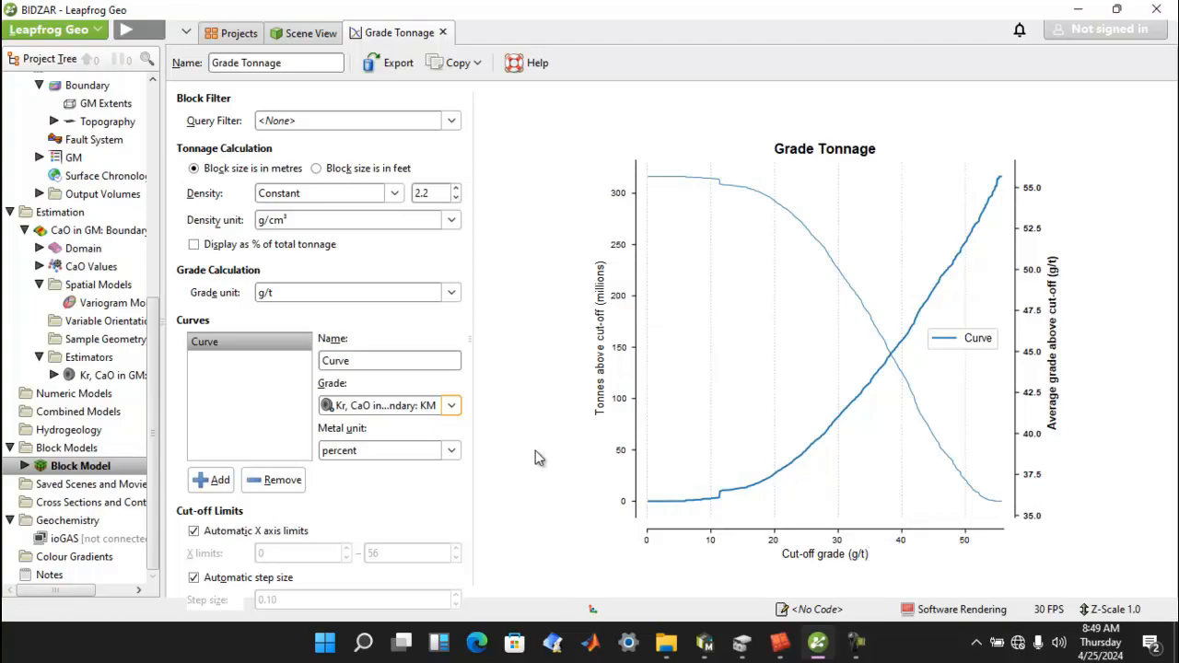
Switch the curve's grade to the kriging variance, Kr, CaO in GM: Boundary: KV.
left_click(455, 406)
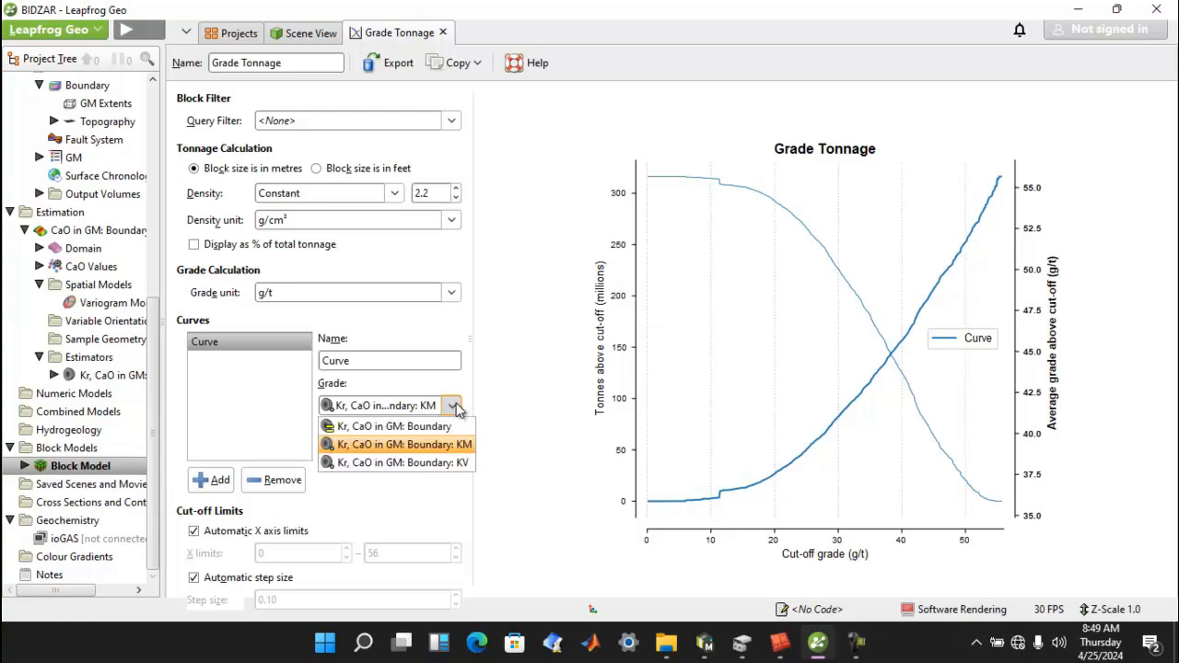
left_click(448, 463)
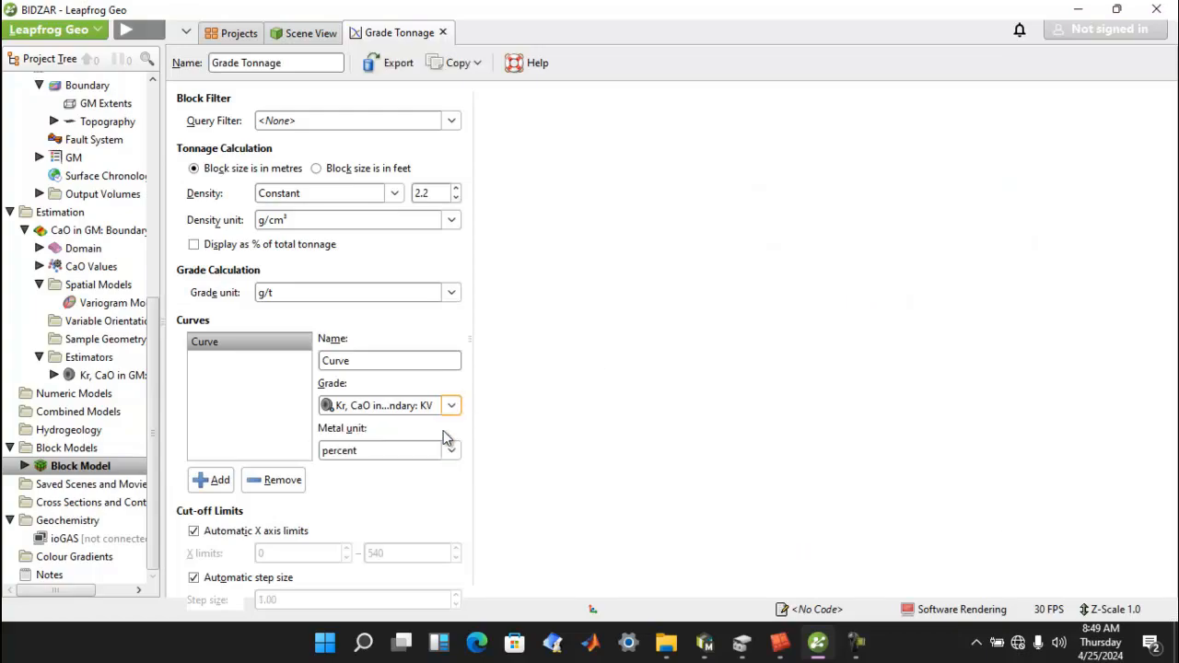
Try Kr, CaO in GM: Boundary as the curve's grade and return it to Kr, CaO in GM: Boundary: KM.
left_click(451, 407)
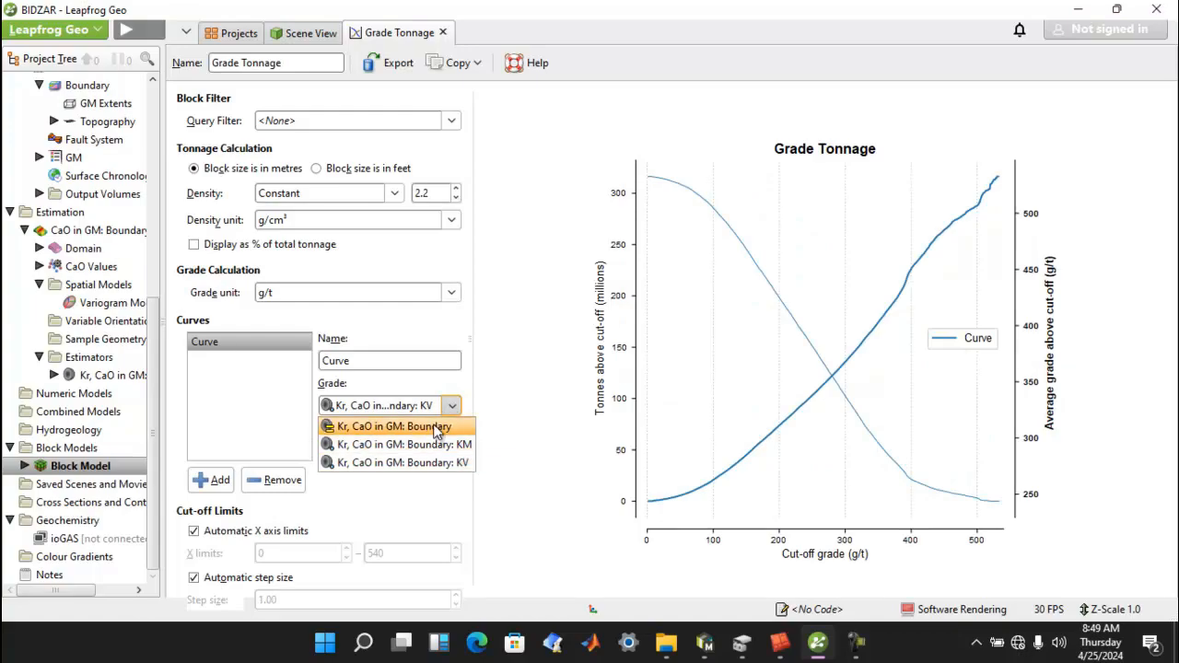
left_click(443, 426)
left_click(453, 407)
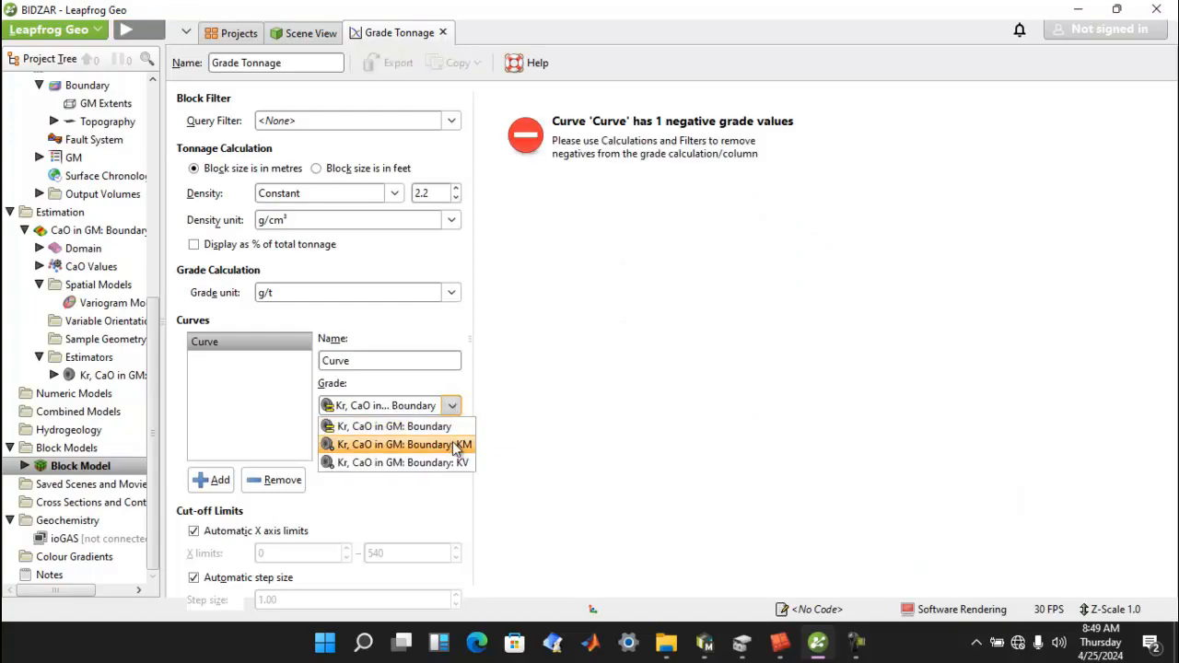
left_click(460, 445)
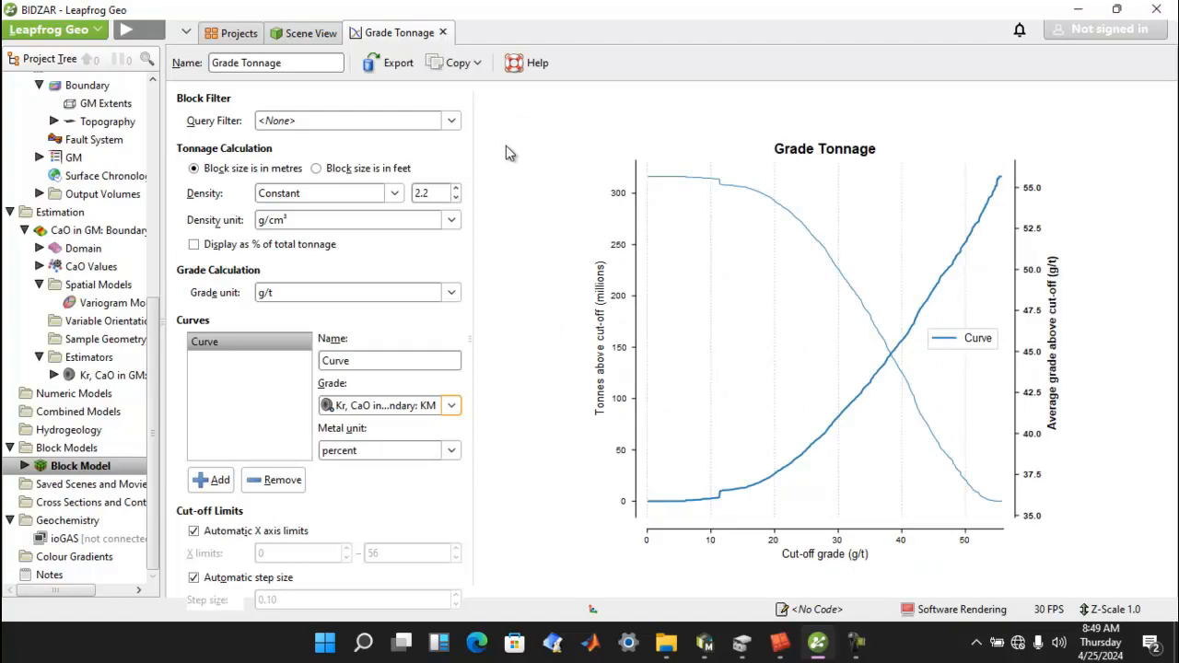
Copy the grade tonnage graph's underlying data to the clipboard instead of exporting the graph image.
left_click(401, 62)
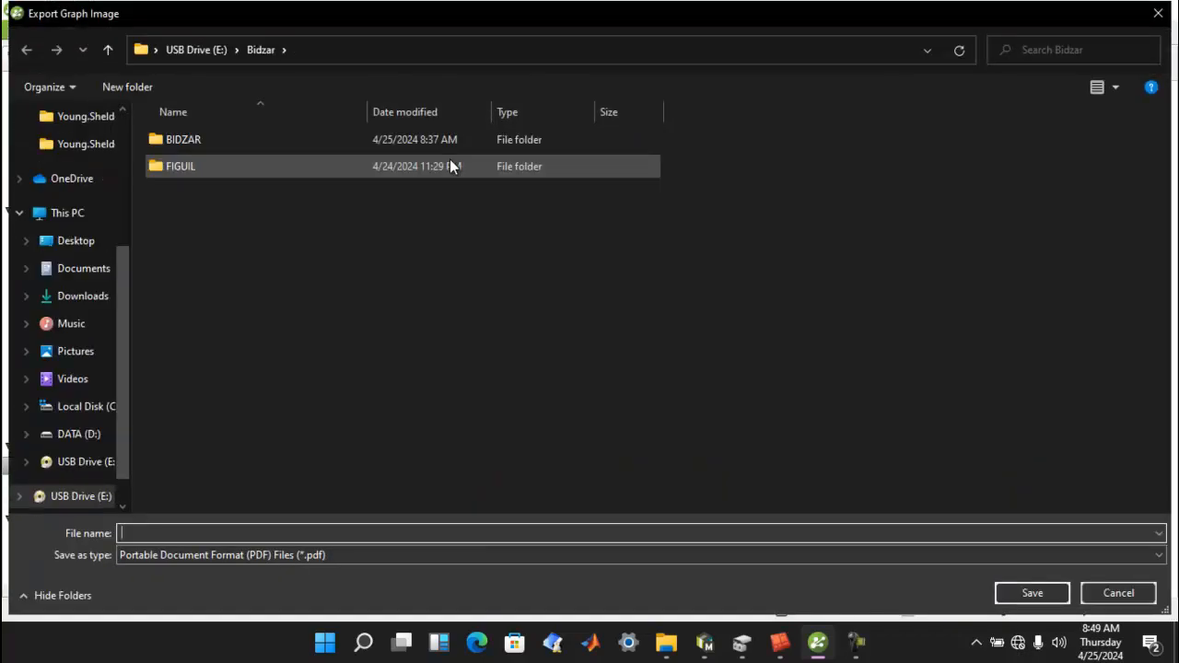
left_click(1158, 13)
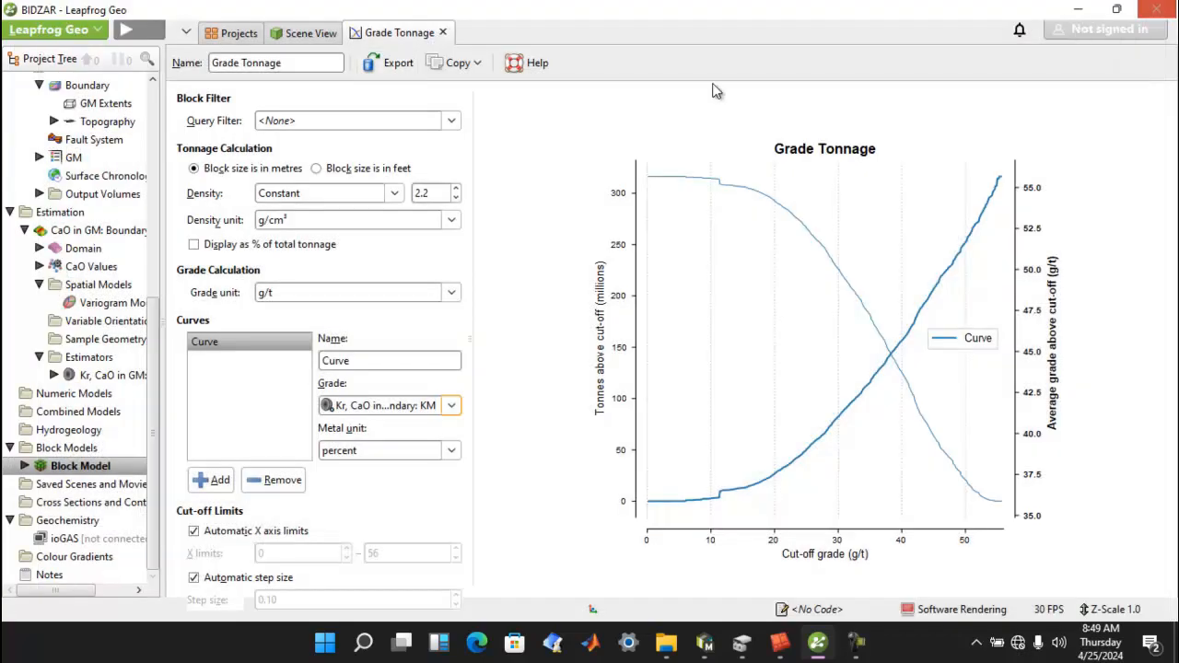
left_click(472, 72)
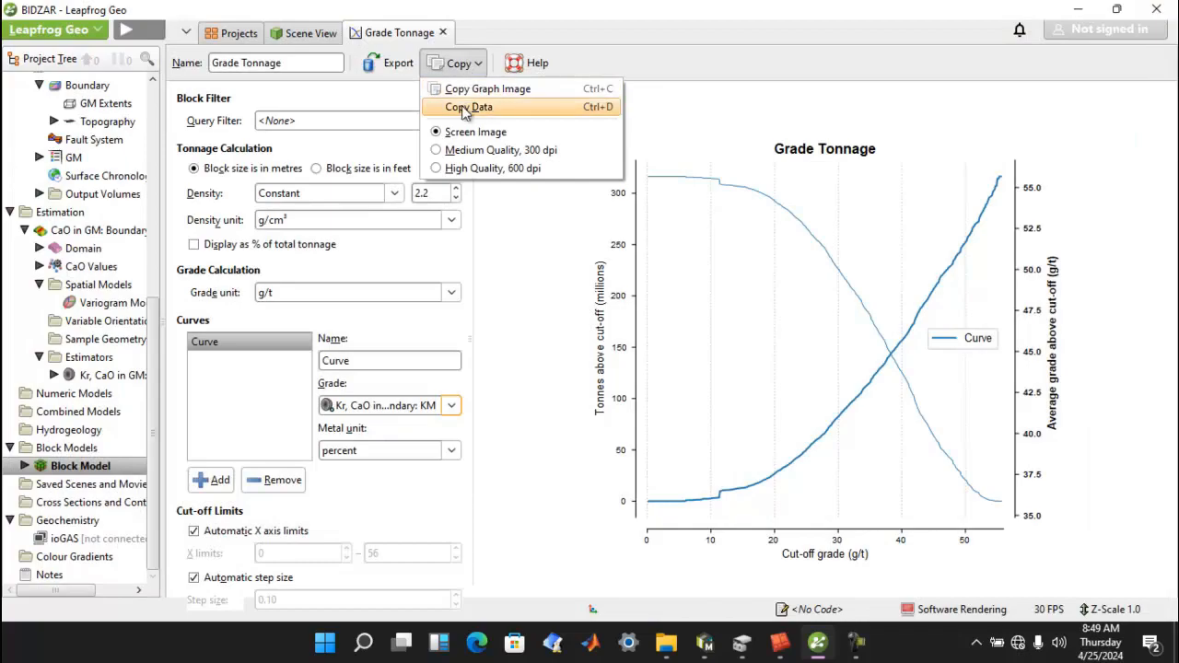
left_click(471, 108)
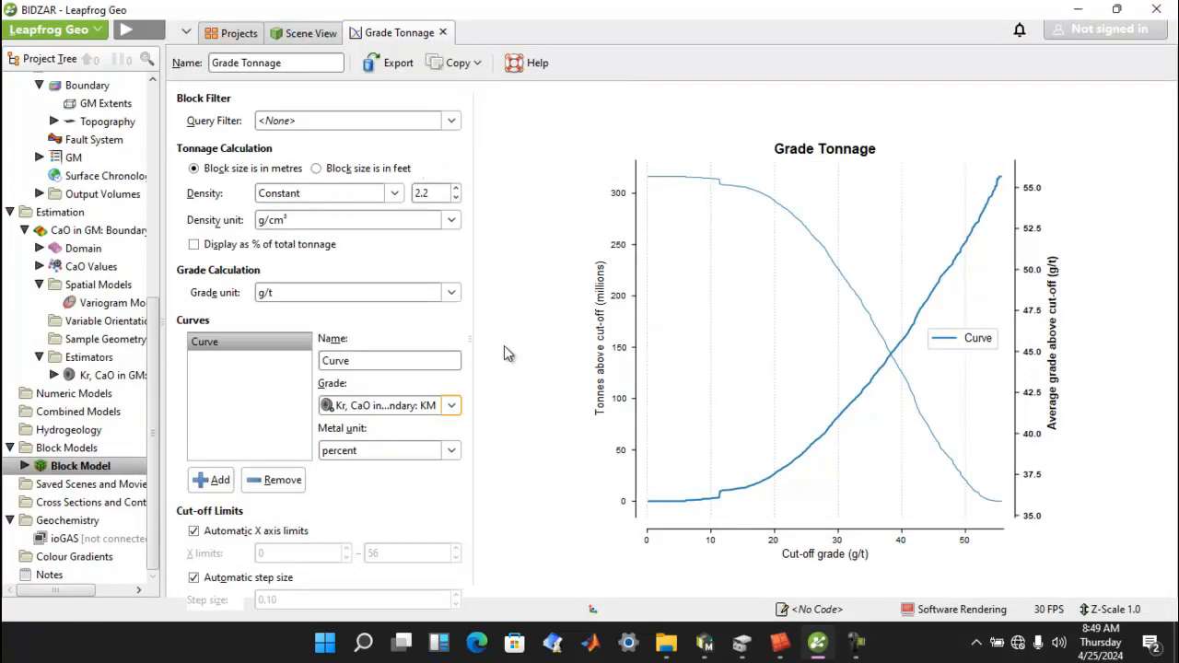
Switch to Excel, paste the copied grade tonnage data at A1 of a new blank workbook, and review it down to the last row.
key("super")
type("excel")
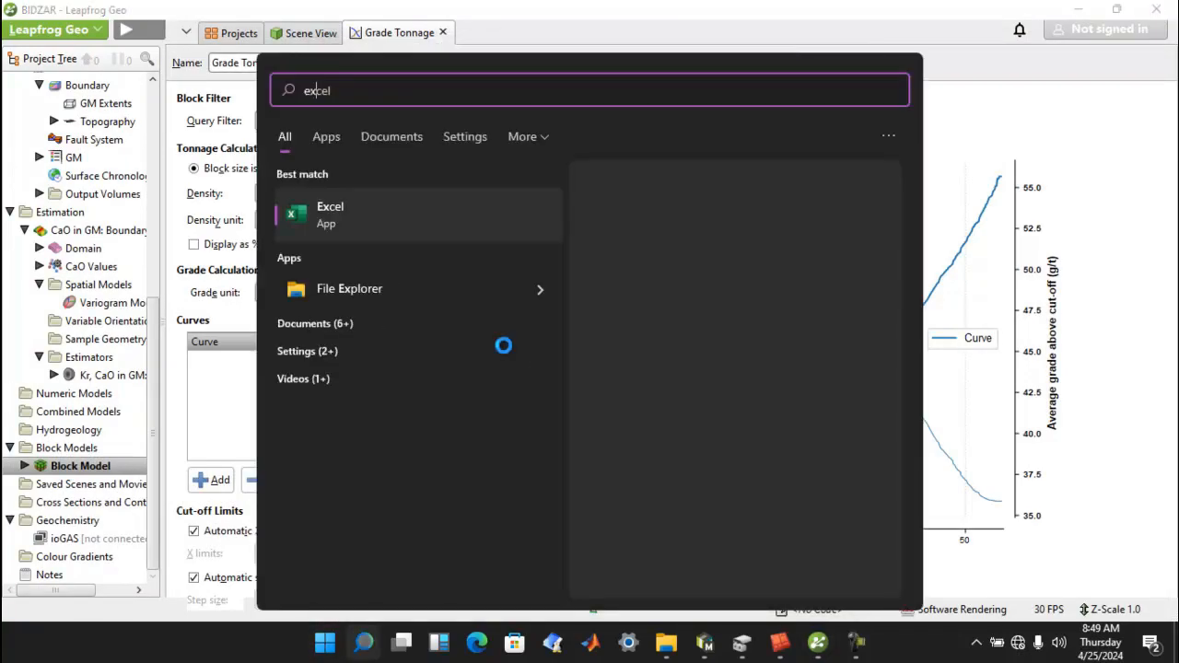
left_click(368, 214)
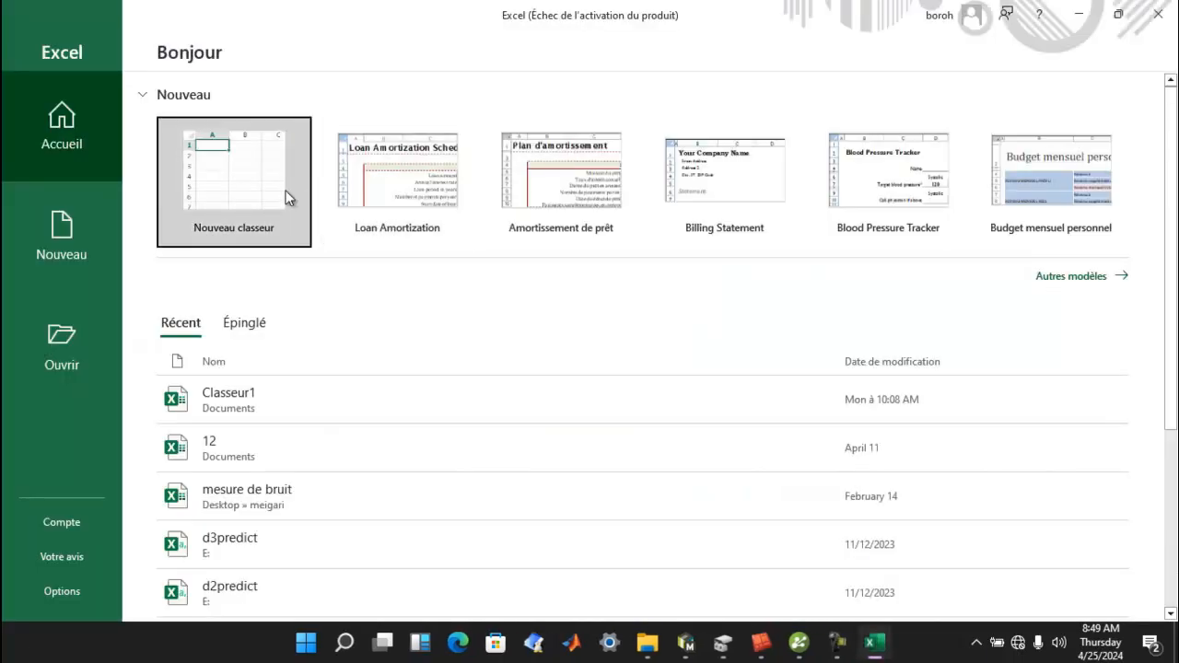
left_click(285, 195)
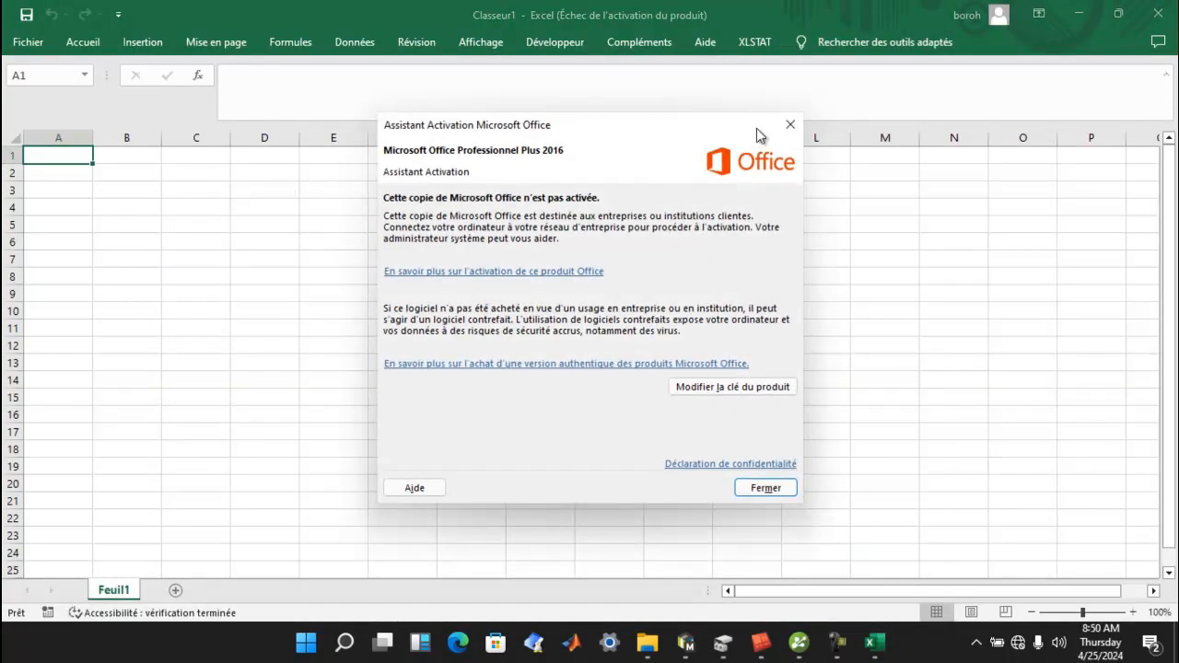
left_click(791, 127)
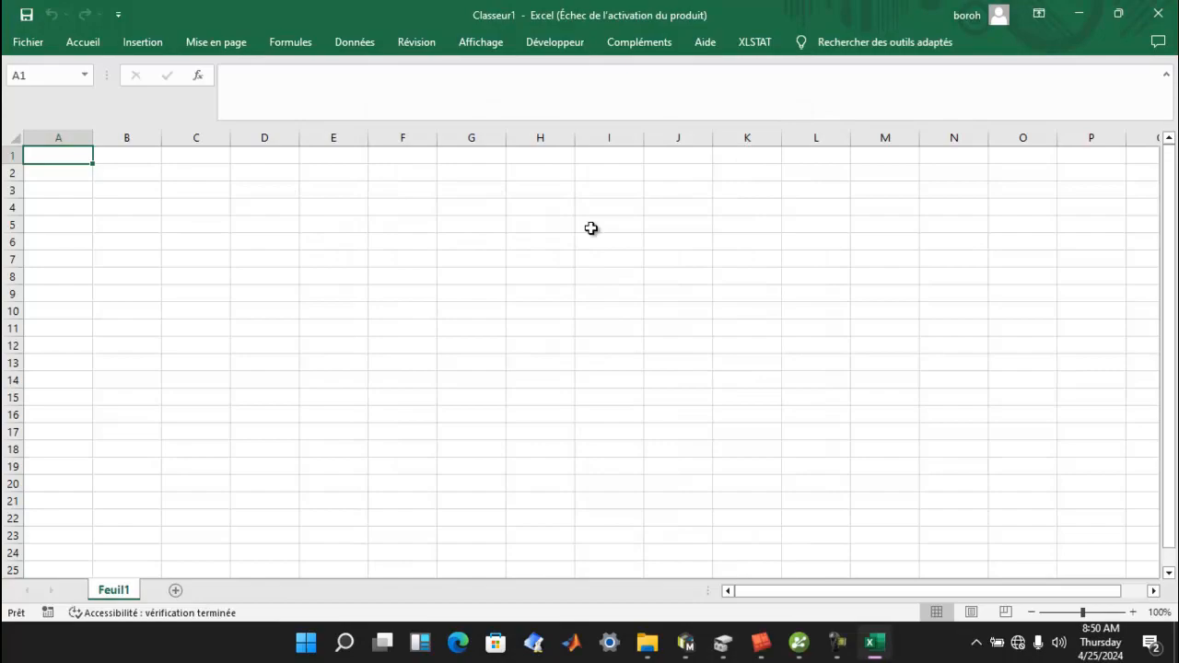
key("ctrl+v")
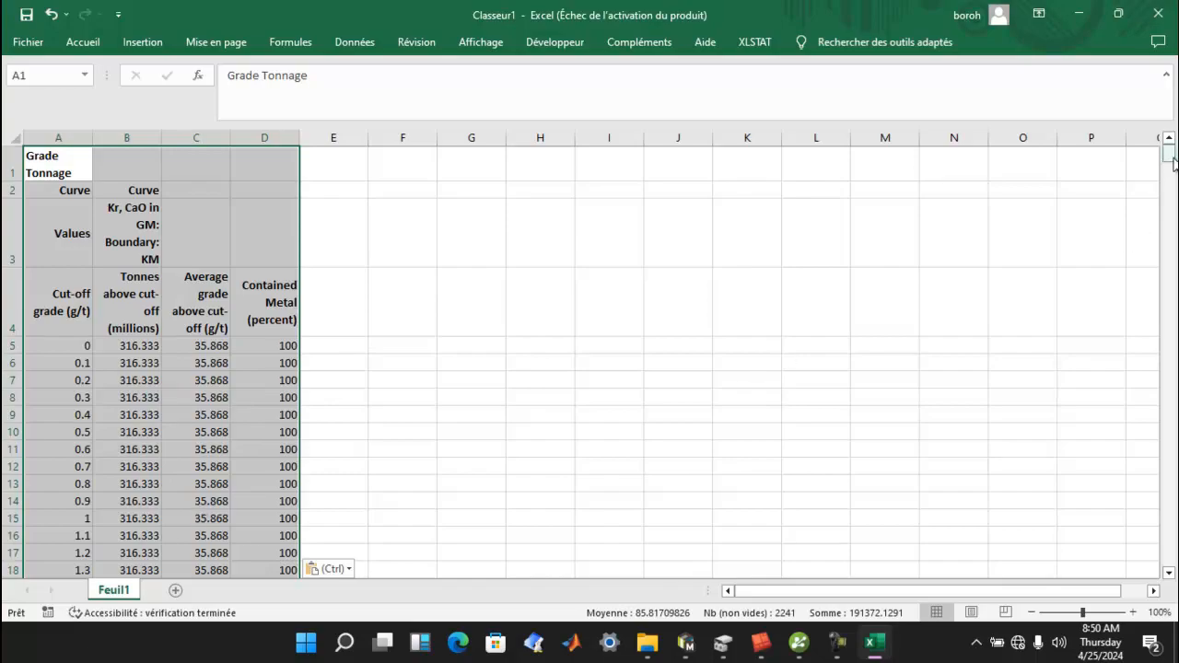
left_click_drag(1172, 161, 1121, 656)
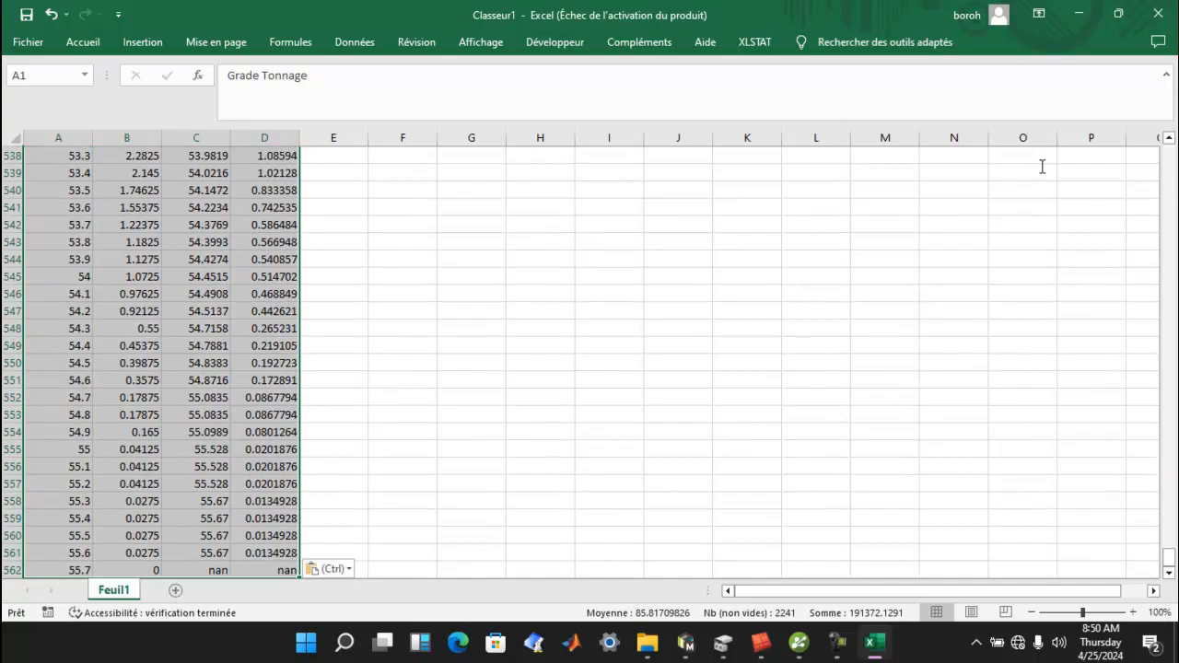
left_click(1077, 14)
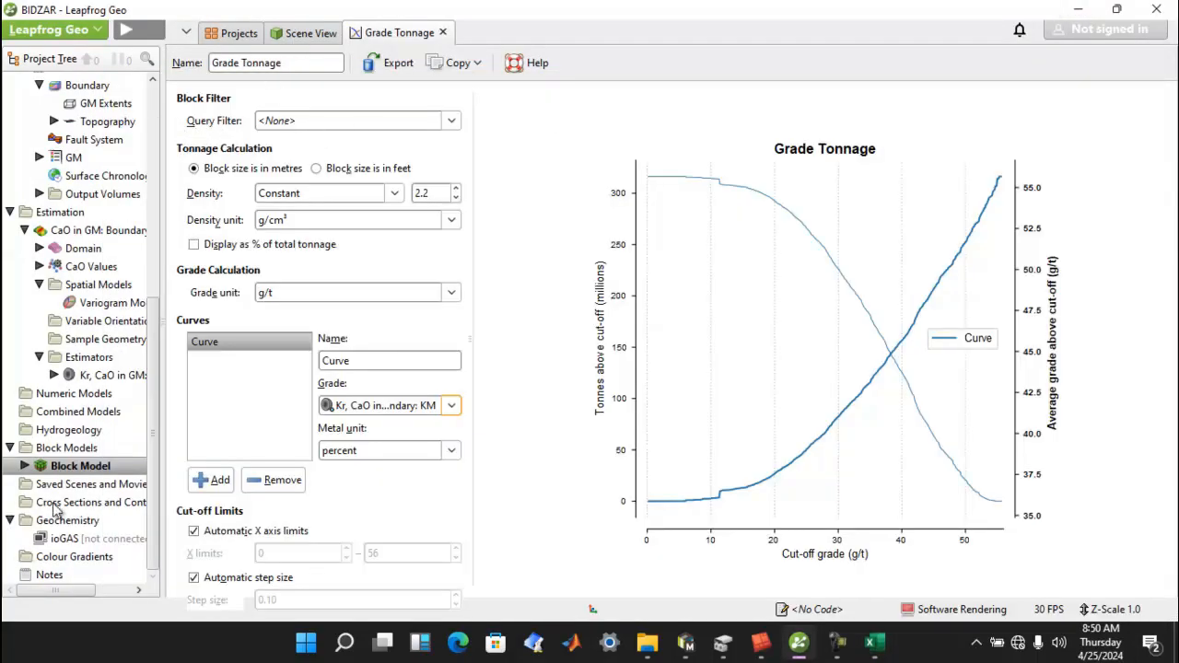
Create a resource report for the block model with a constant density of 2.2 g/cm³, showing the volume and density columns.
right_click(79, 468)
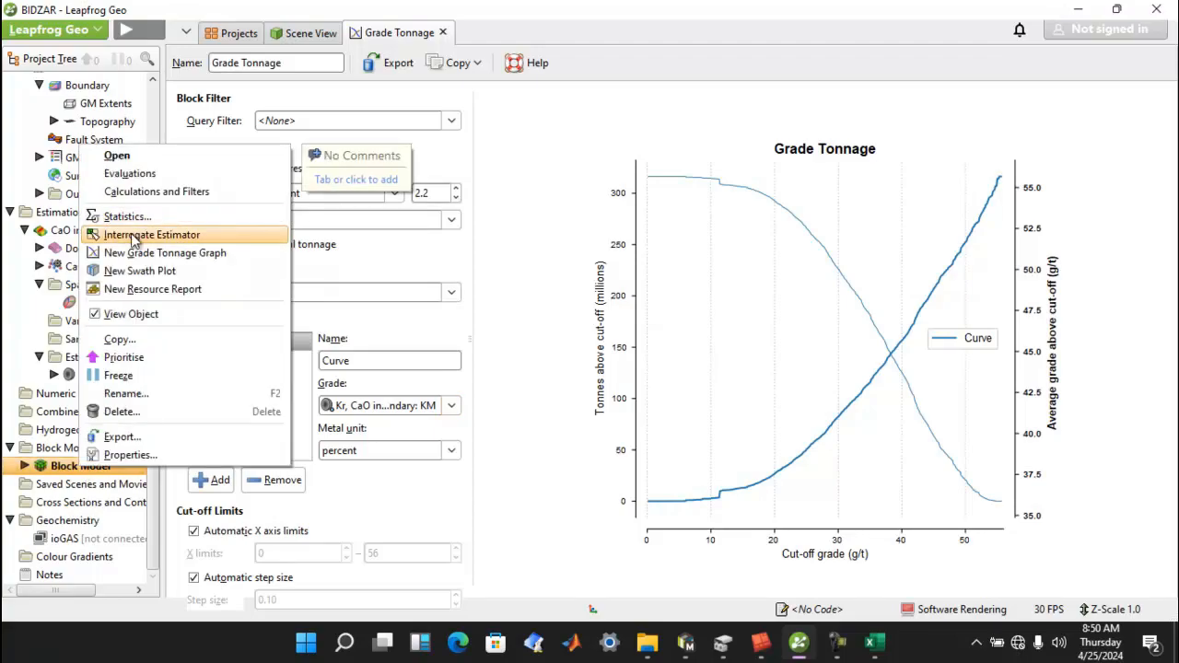
left_click(183, 292)
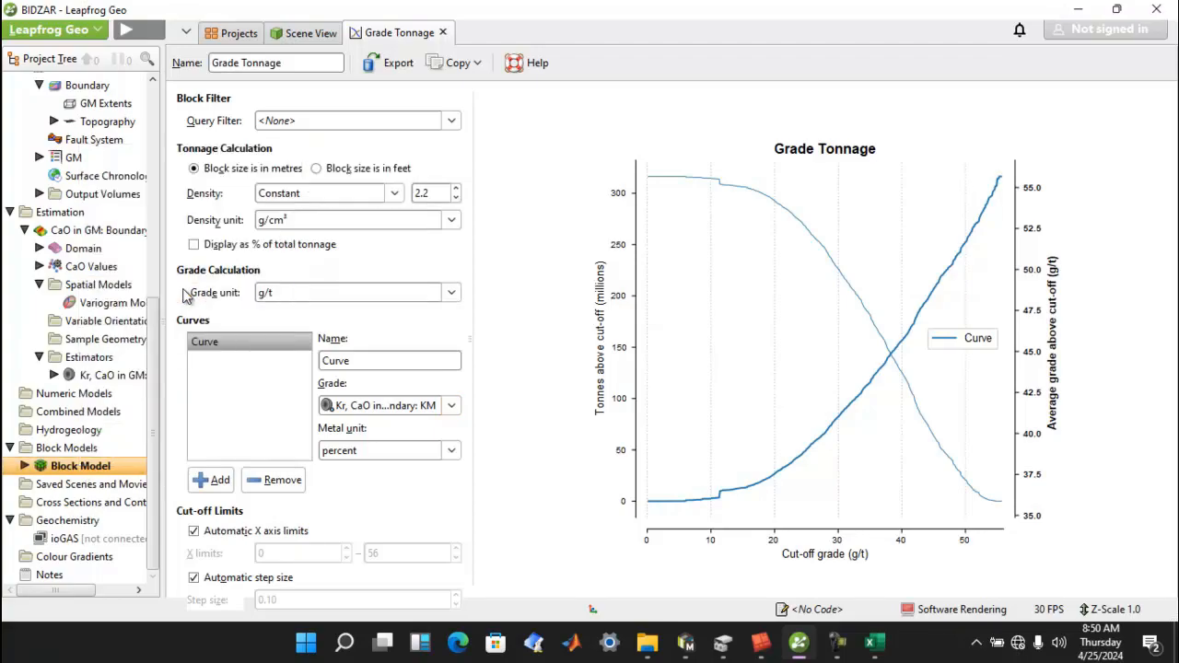
left_click(439, 183)
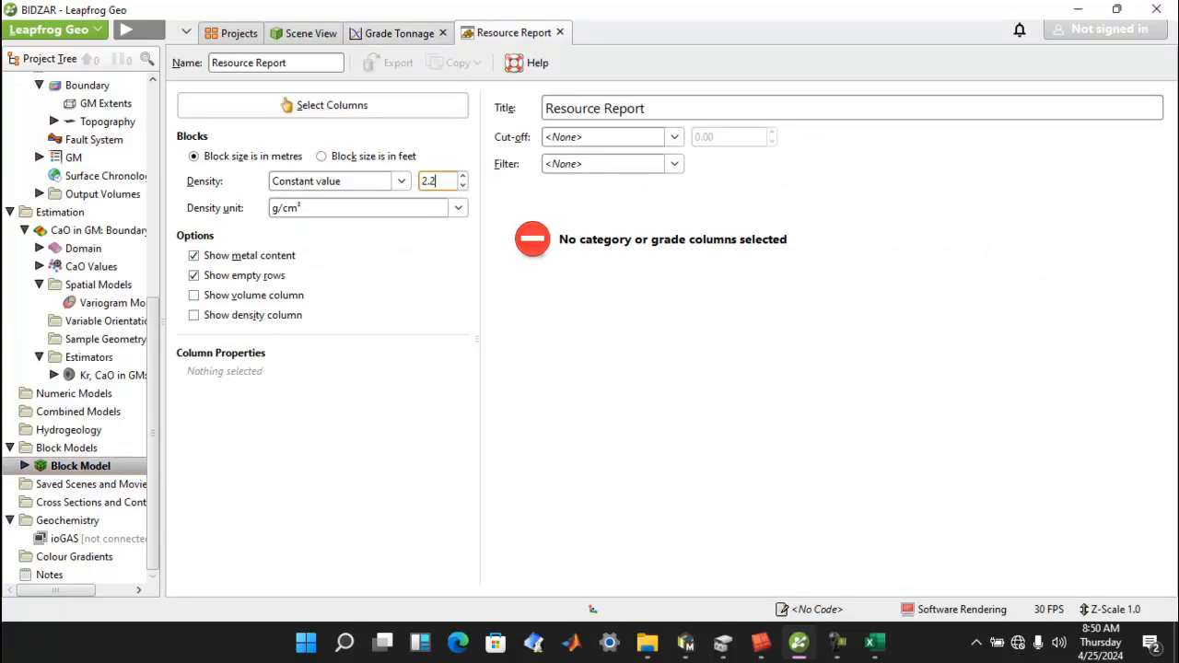
left_click(228, 300)
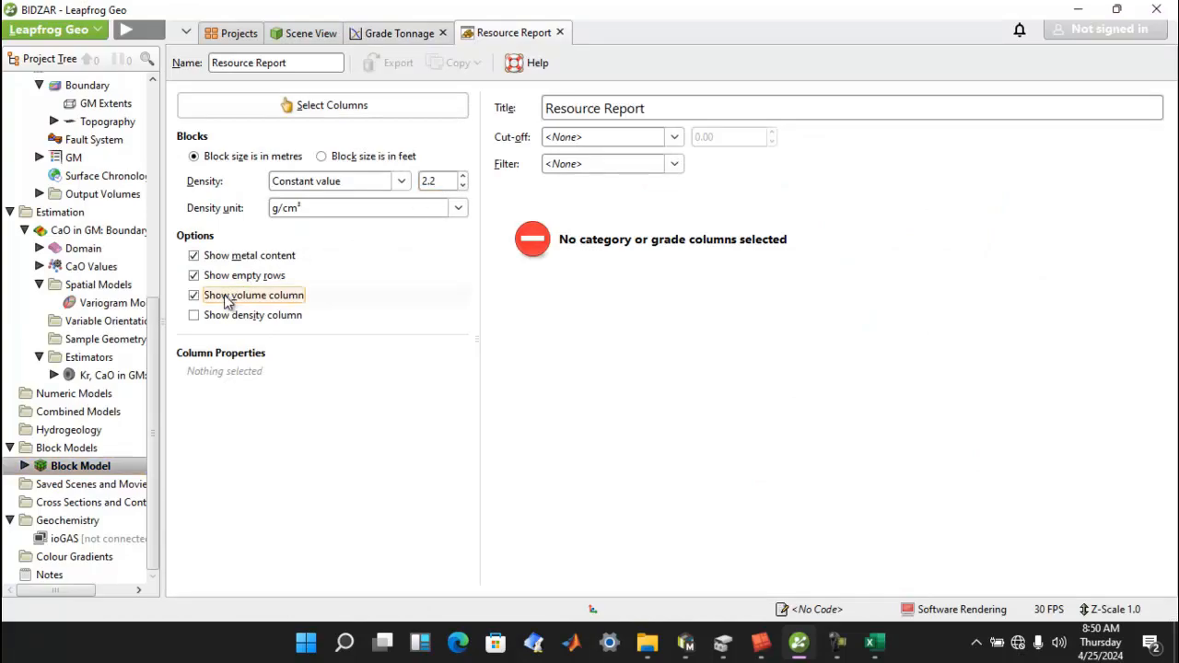
left_click(194, 317)
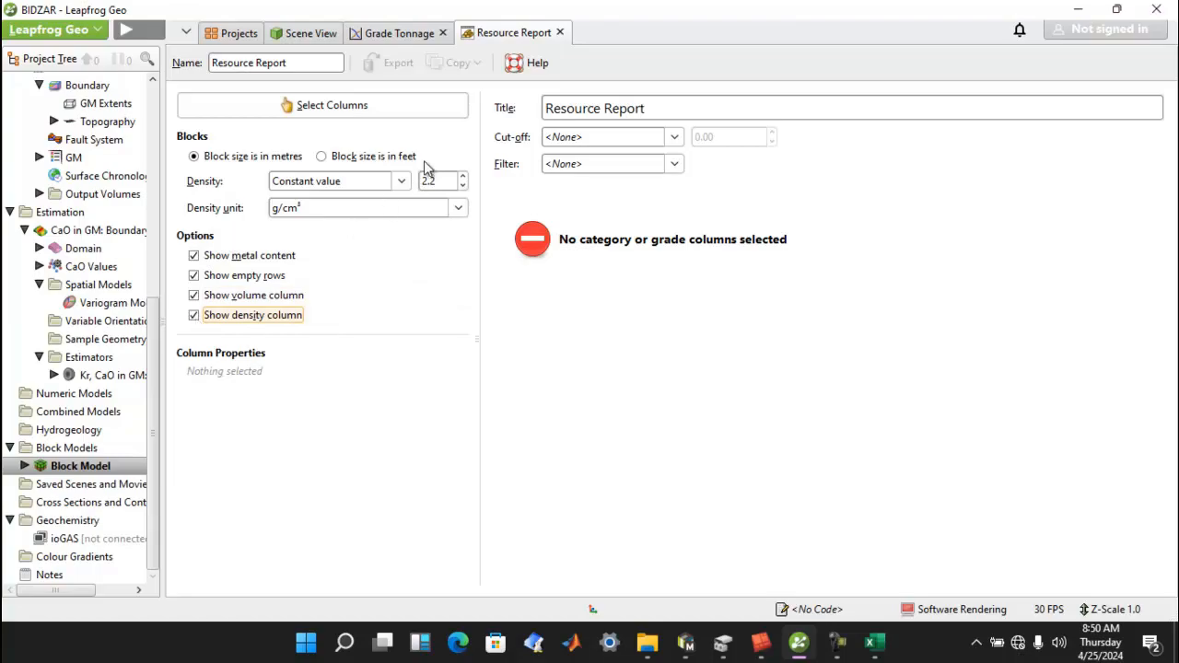
Include GM as the category column and Kr, CaO in GM: Boundary as the grade column of the resource report.
left_click(394, 105)
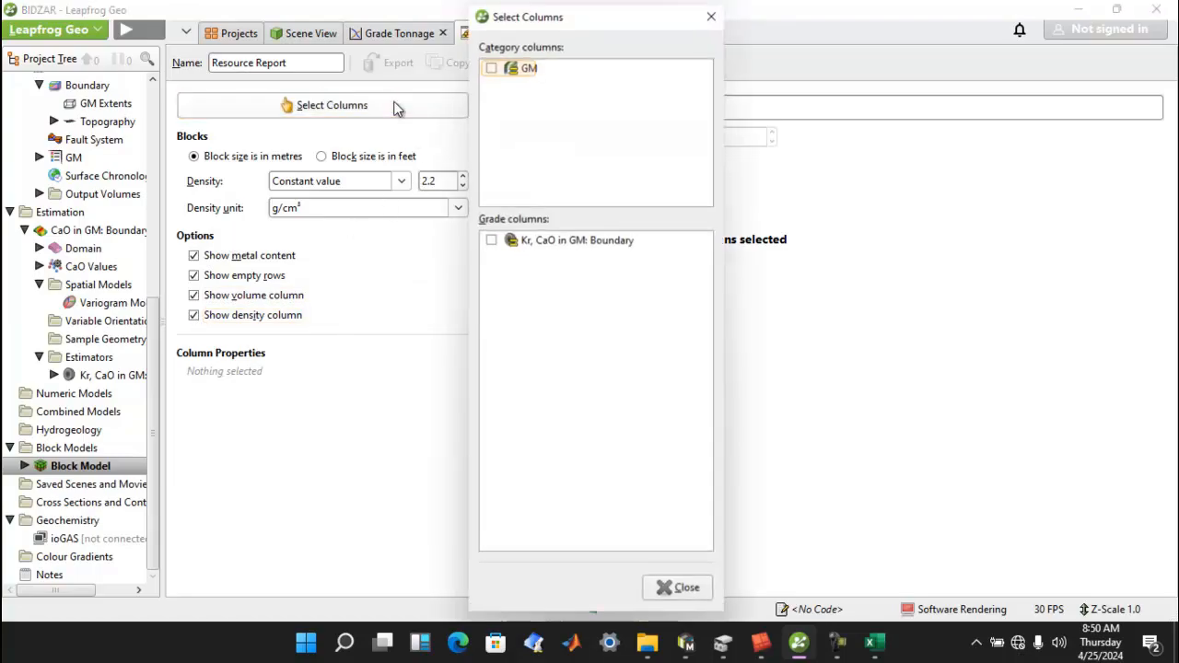
left_click(491, 239)
left_click(491, 67)
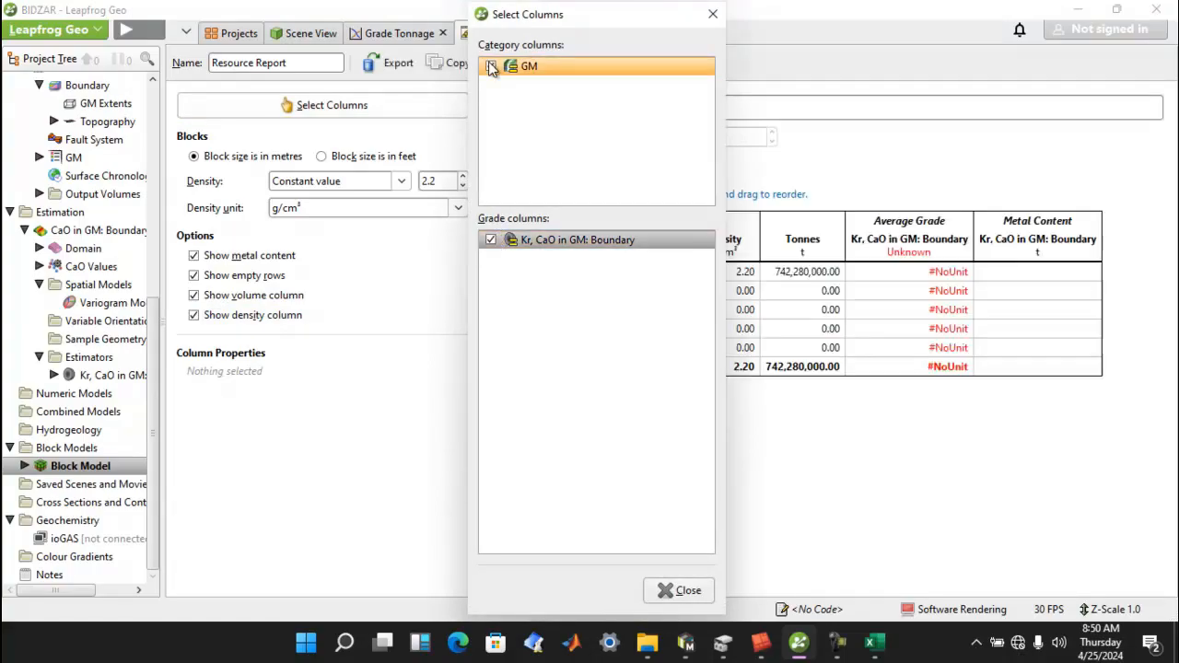
left_click(681, 590)
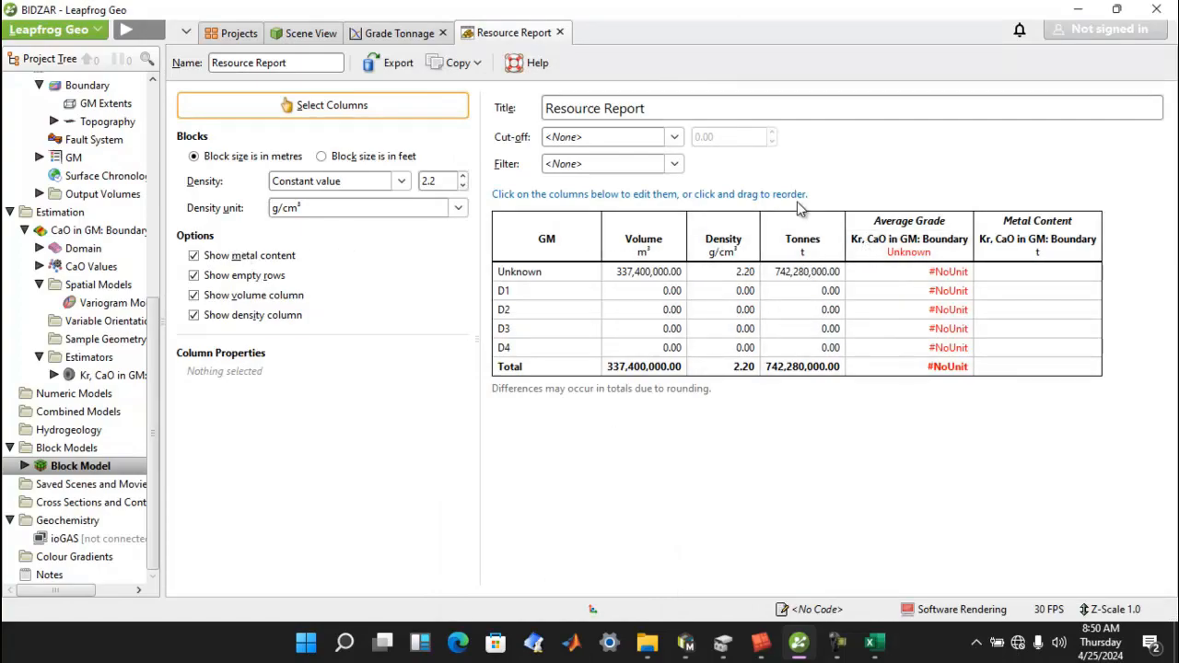
Set the data unit of the report's average grade column to Percent (%).
left_click(907, 247)
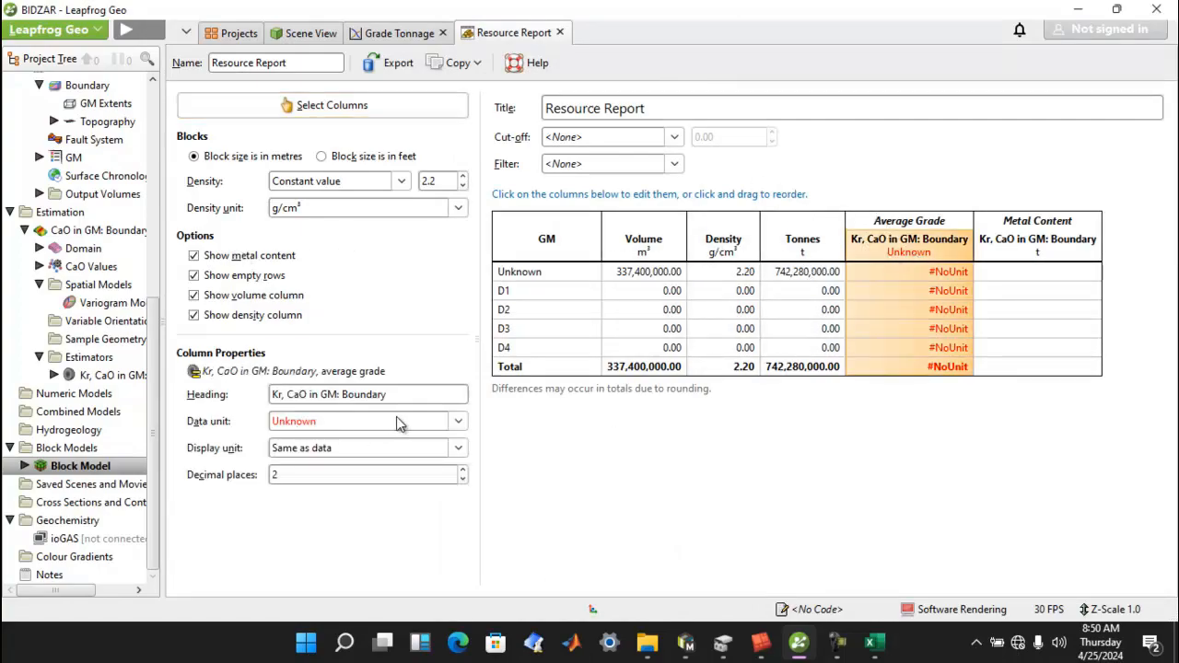
left_click(458, 423)
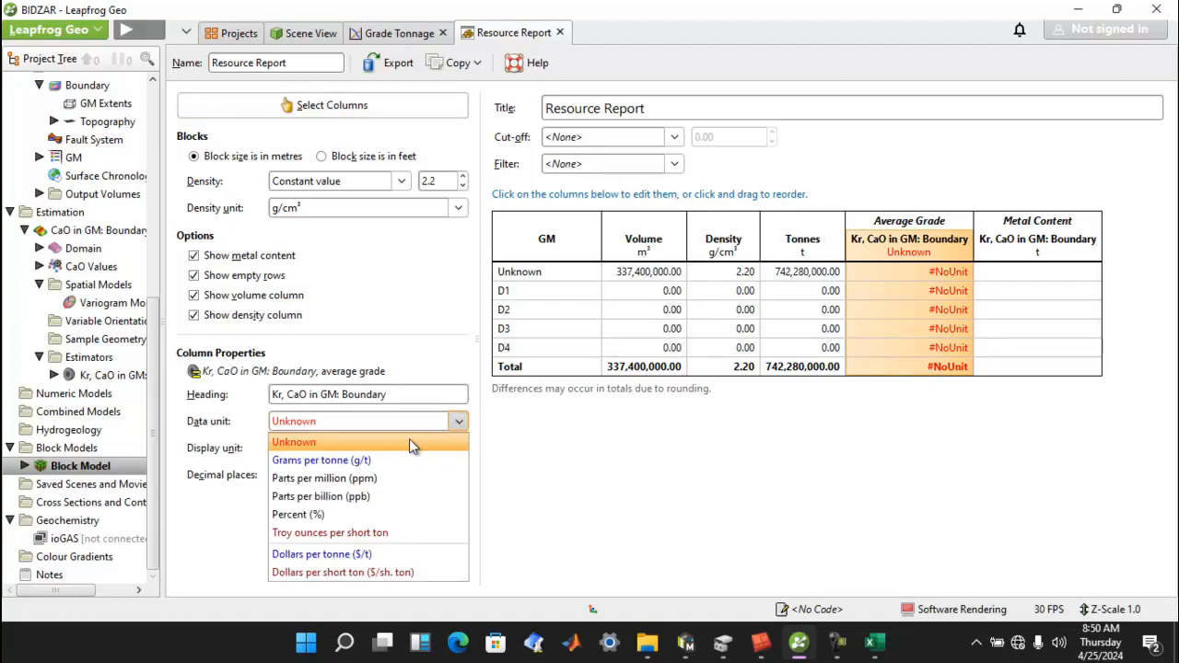
left_click(393, 514)
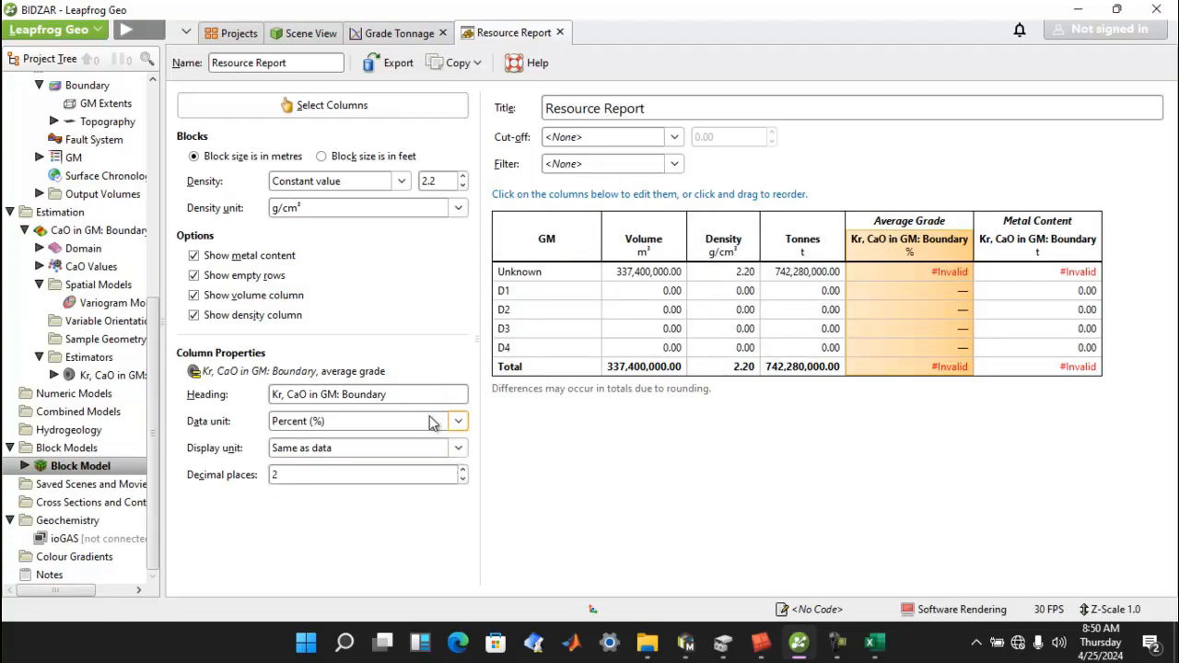
Try grams per tonne (g/t) as the average grade's data unit and return it to Percent (%).
left_click(458, 421)
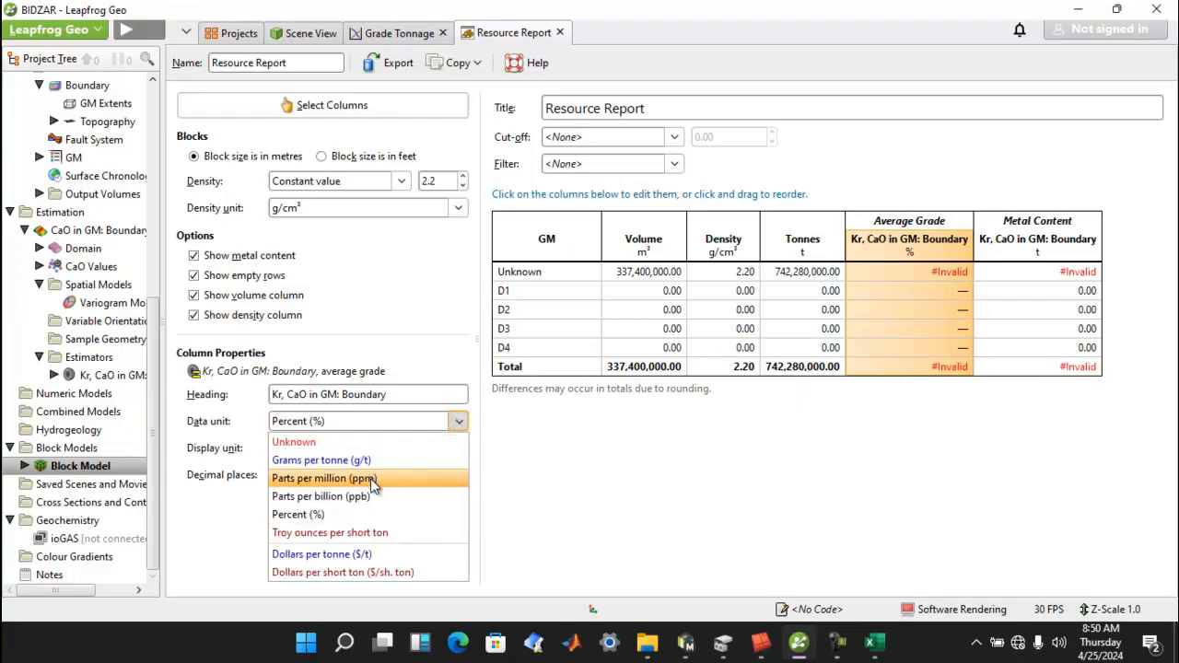
left_click(459, 211)
left_click(459, 211)
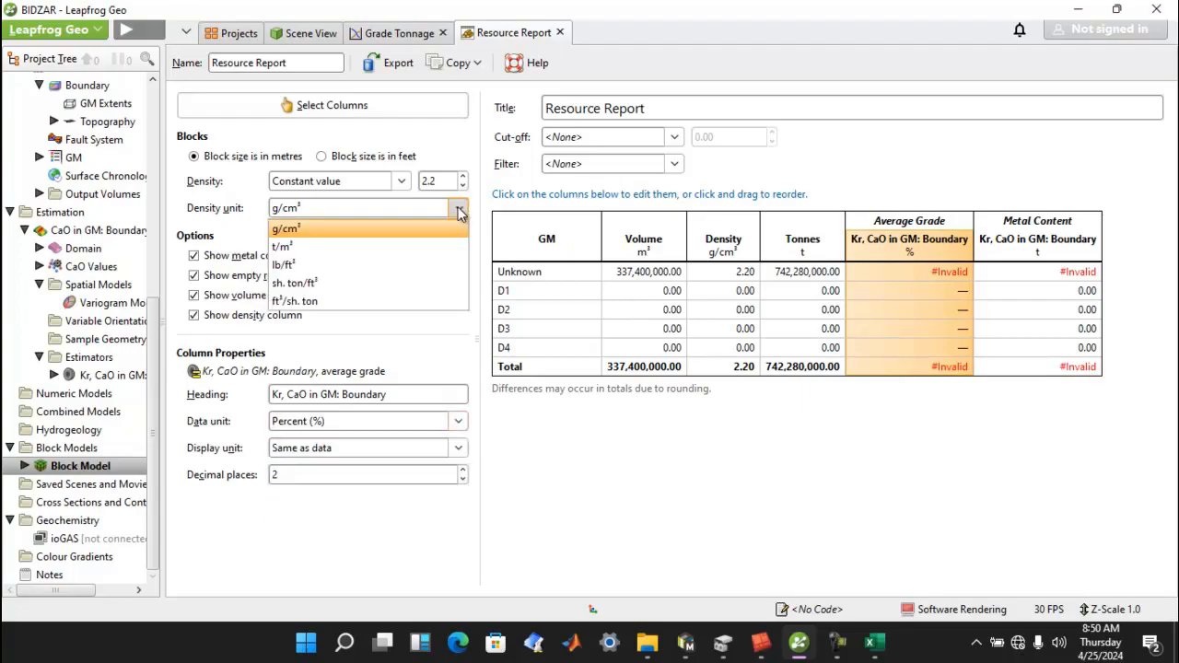
left_click(458, 211)
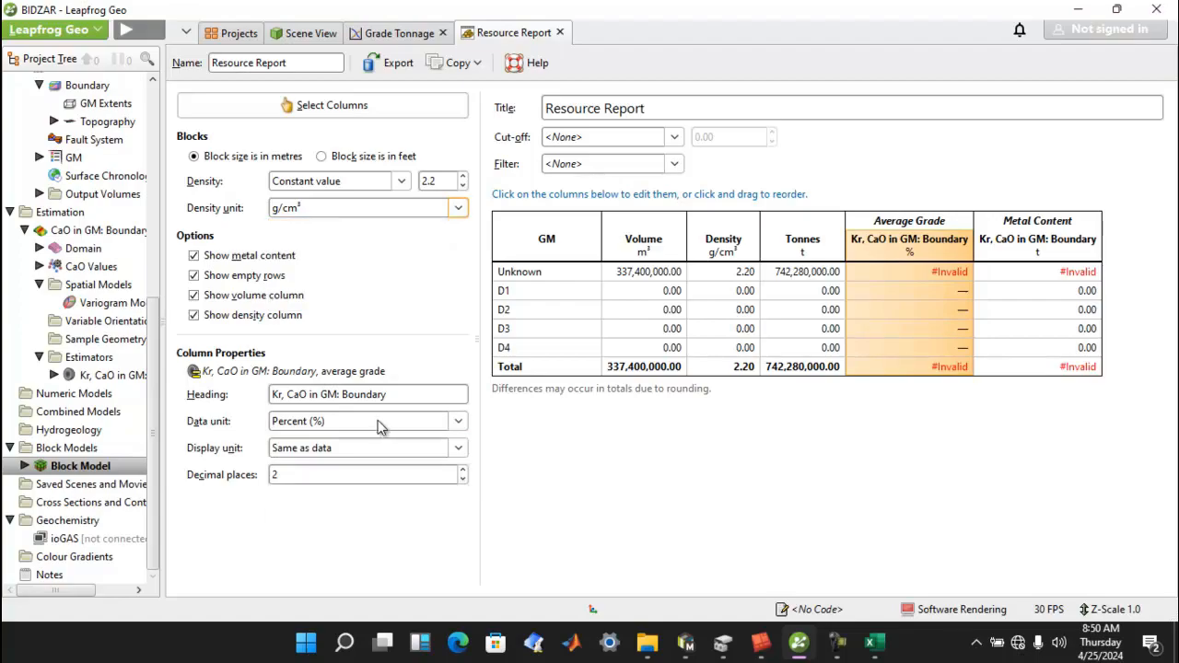
left_click(459, 421)
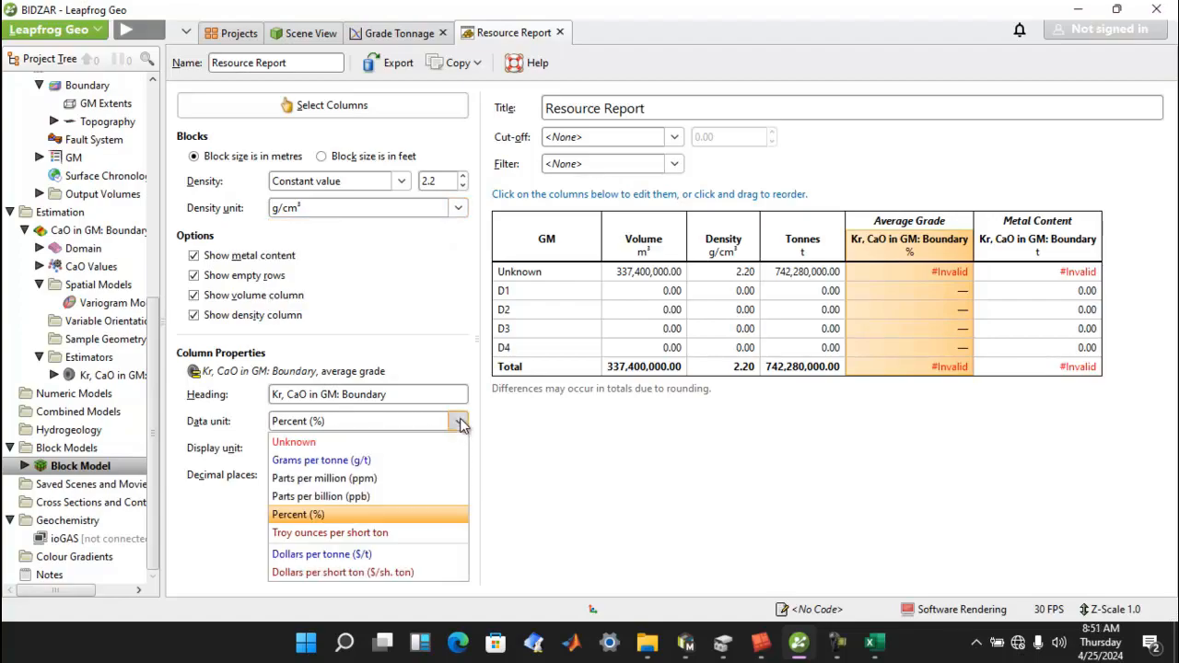
left_click(422, 461)
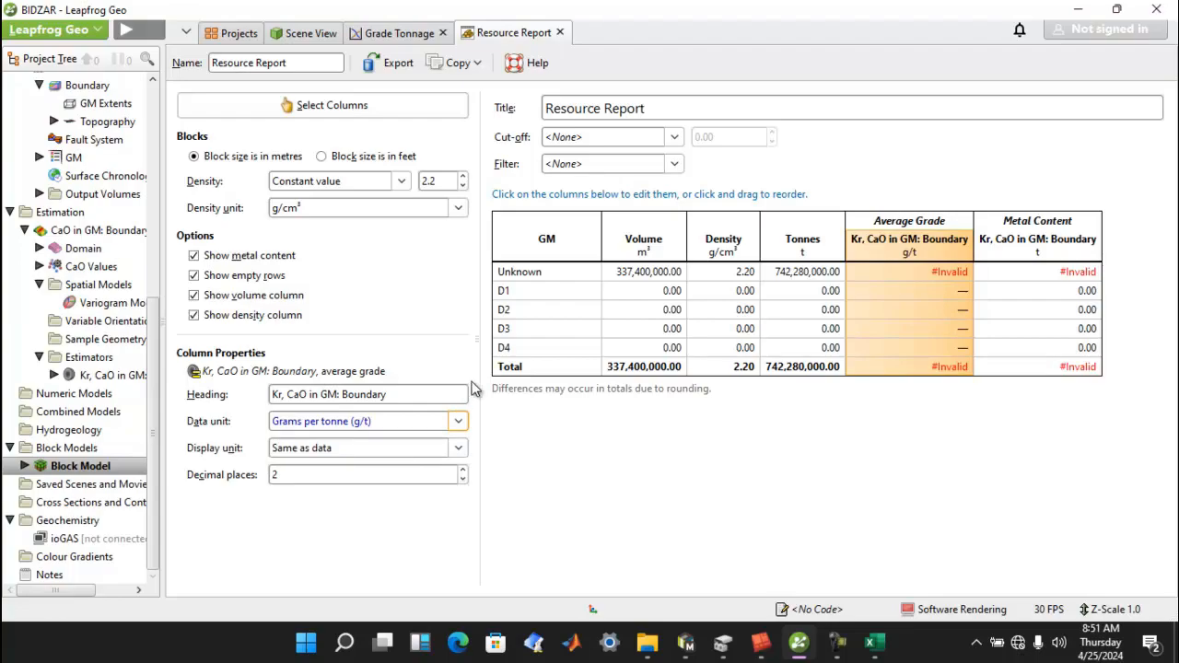
left_click(460, 421)
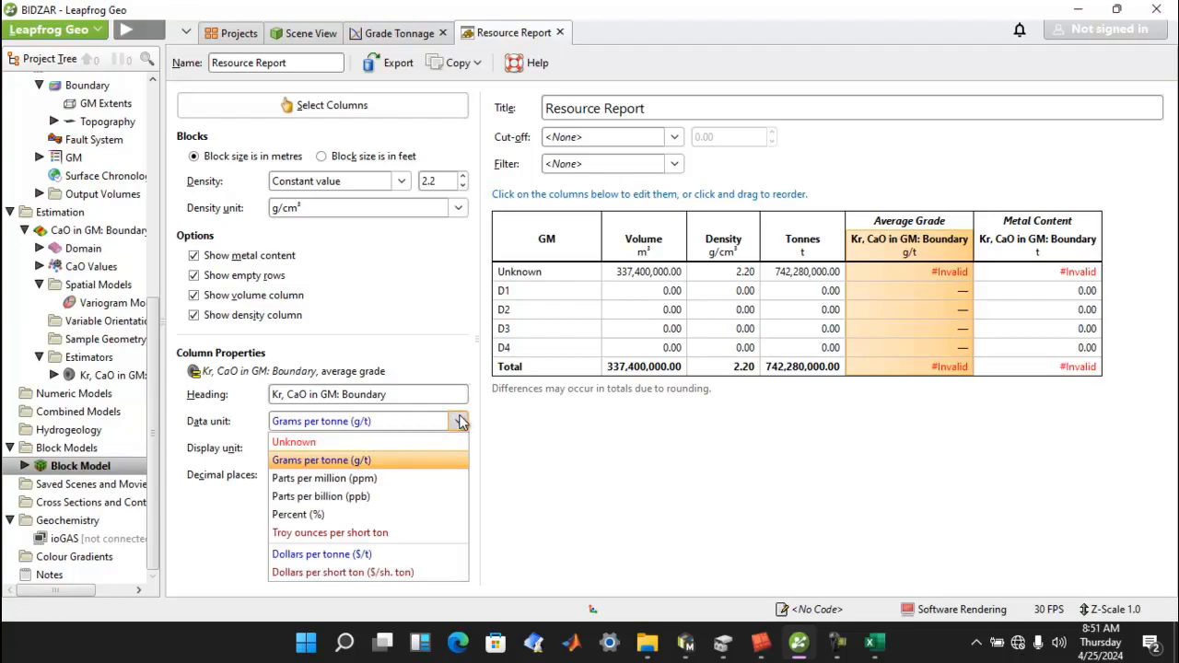
left_click(376, 513)
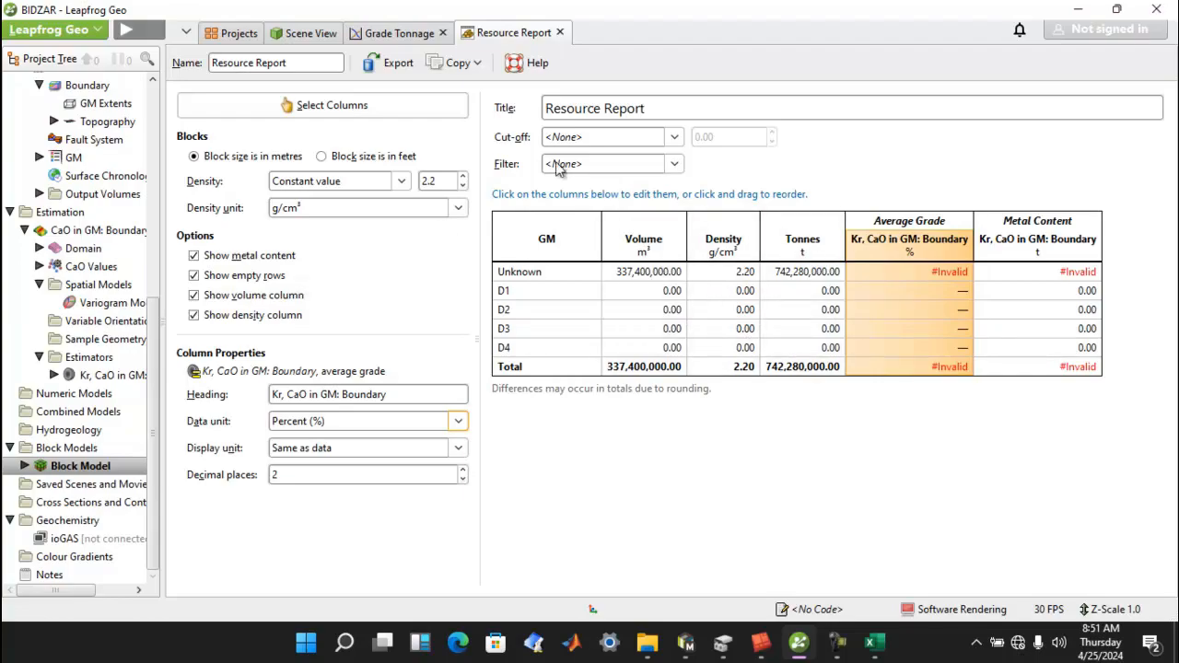
Apply Kr, CaO in GM: Boundary as the cut-off of the resource report.
left_click(677, 137)
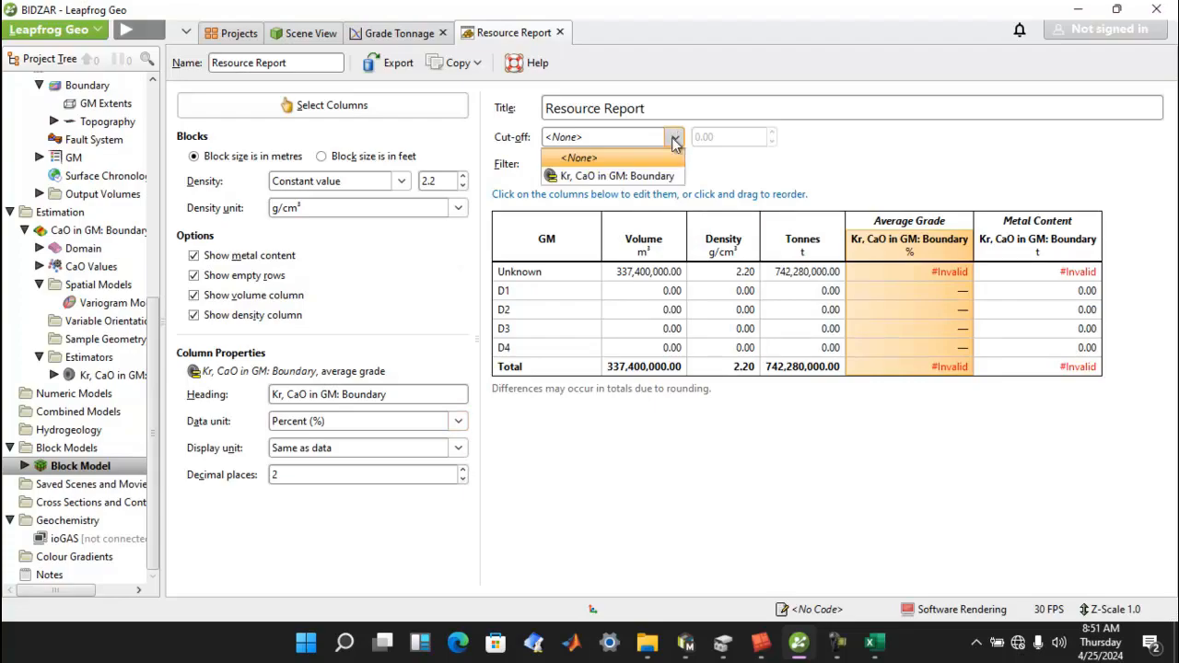
left_click(656, 176)
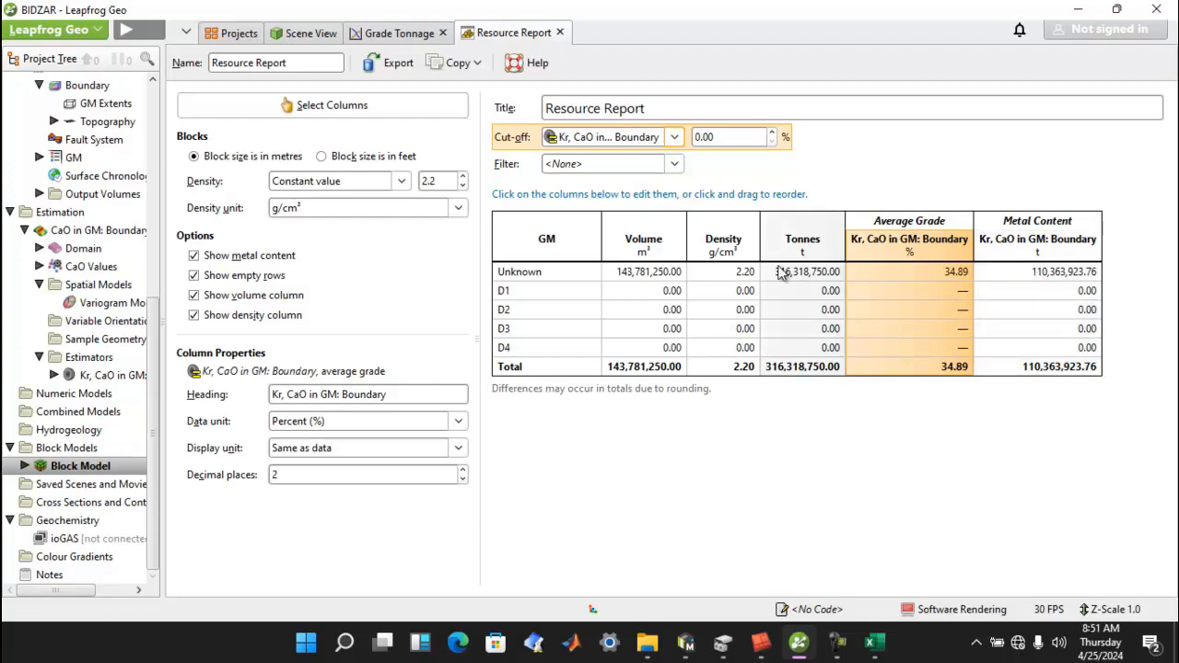
Switch to the Excel workbook to compare the first grade tonnage rows with the report's tonnage and average grade, and return to Leapfrog Geo.
left_click(875, 643)
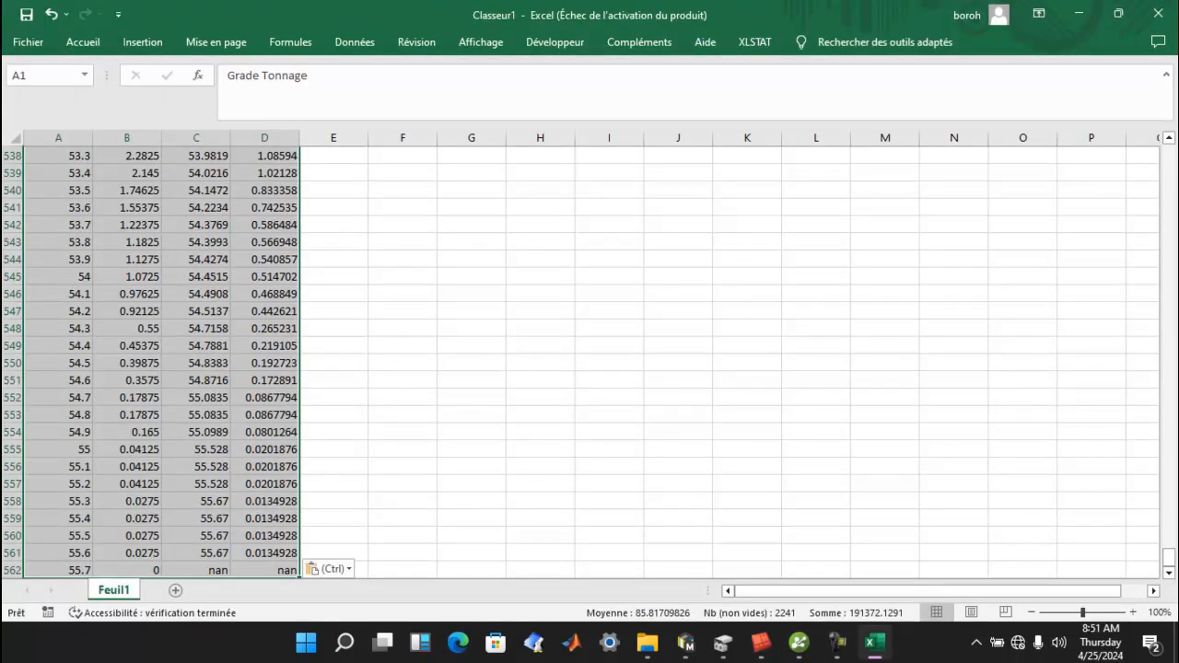
left_click_drag(1170, 556, 1116, 74)
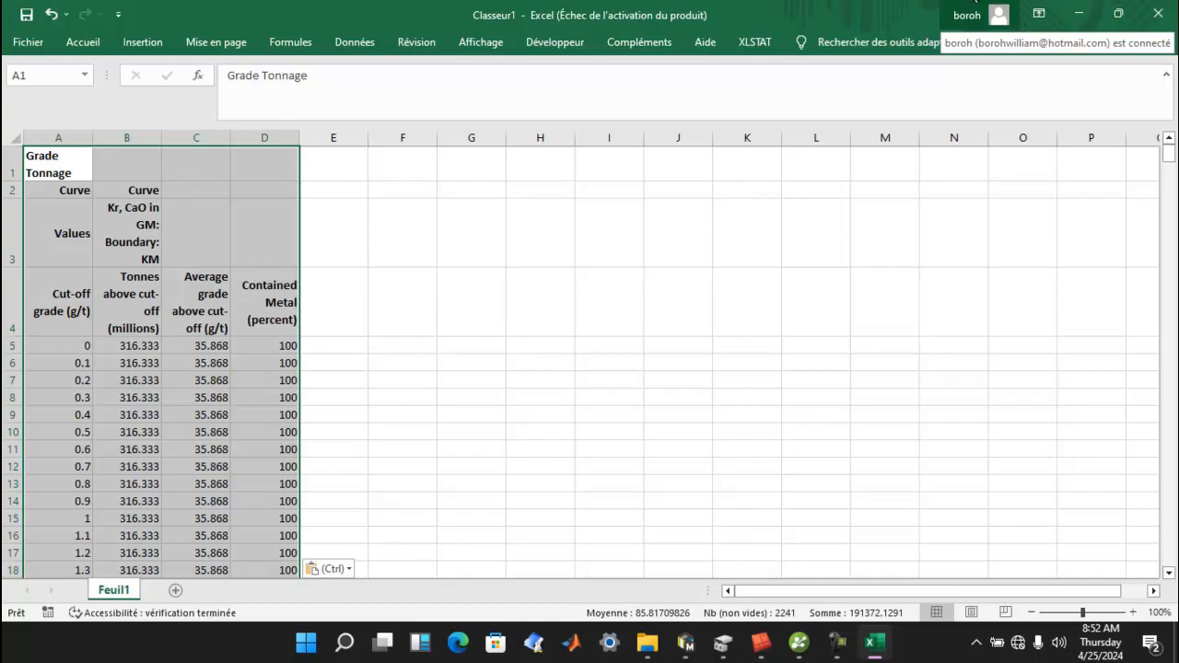
left_click(1082, 15)
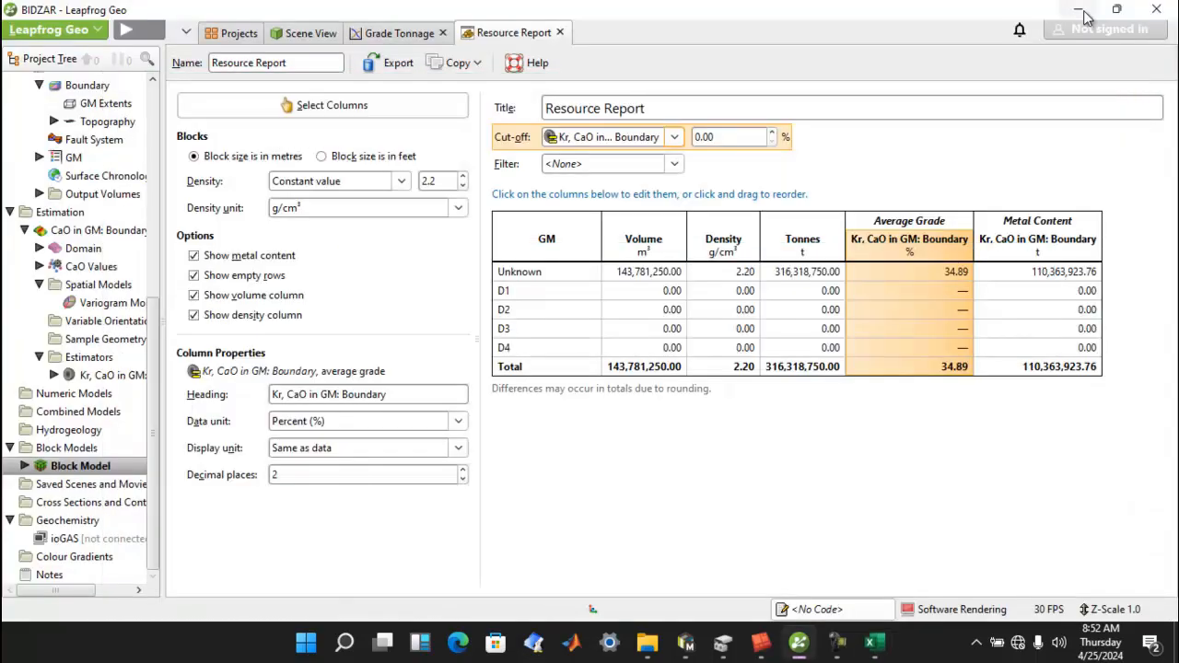